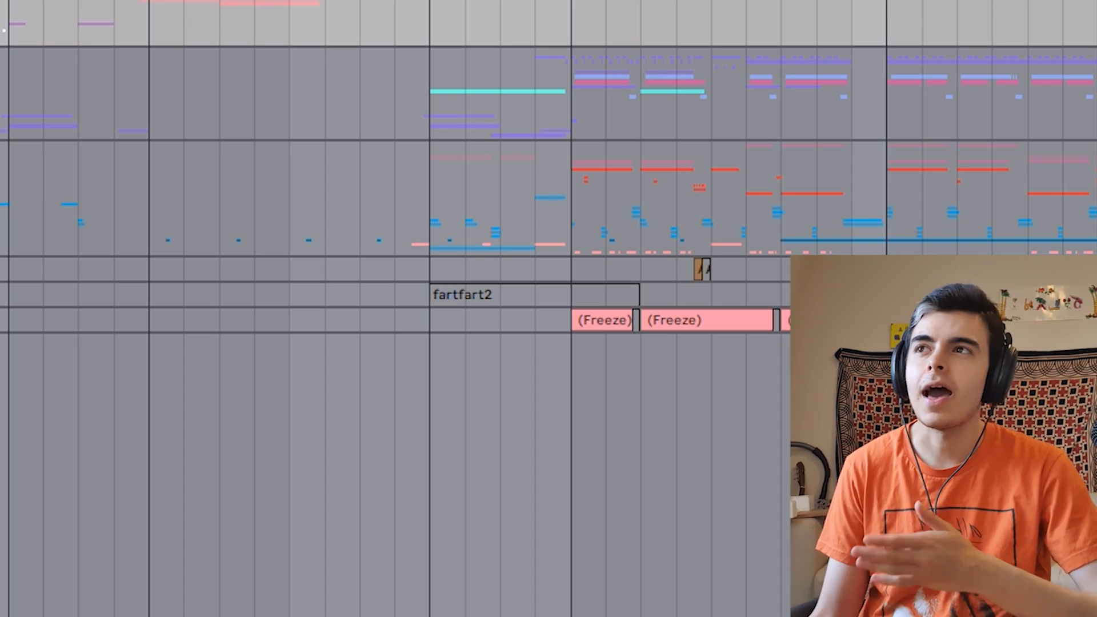
Step: Play the arrangement from the start of drop 1, with the MAIN_PLUCK track selected
key("minus")
key("minus")
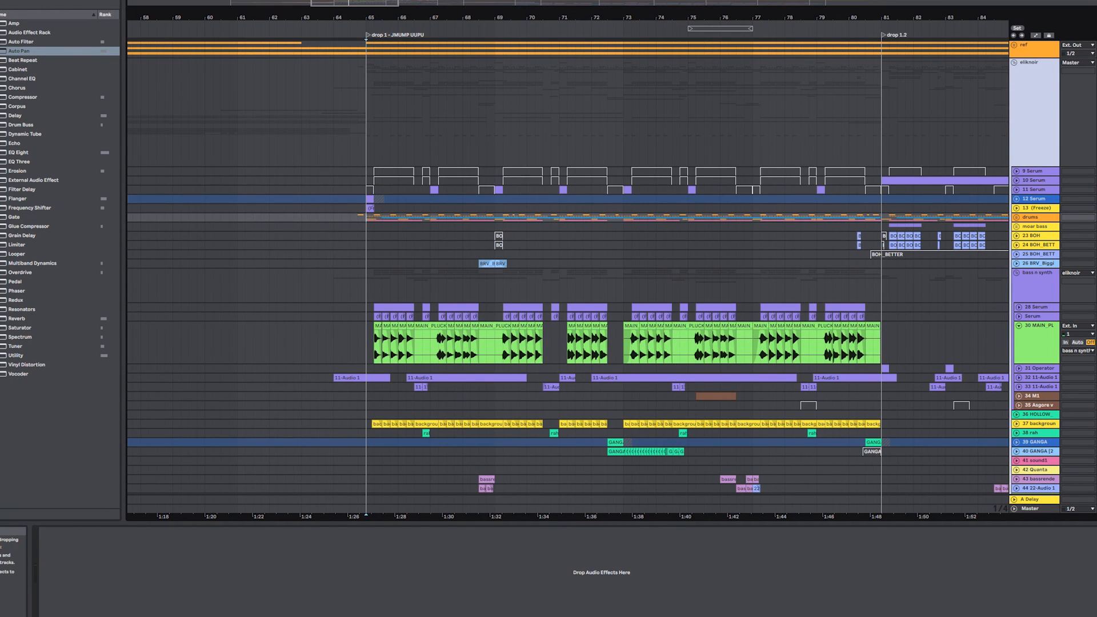
left_click(372, 346)
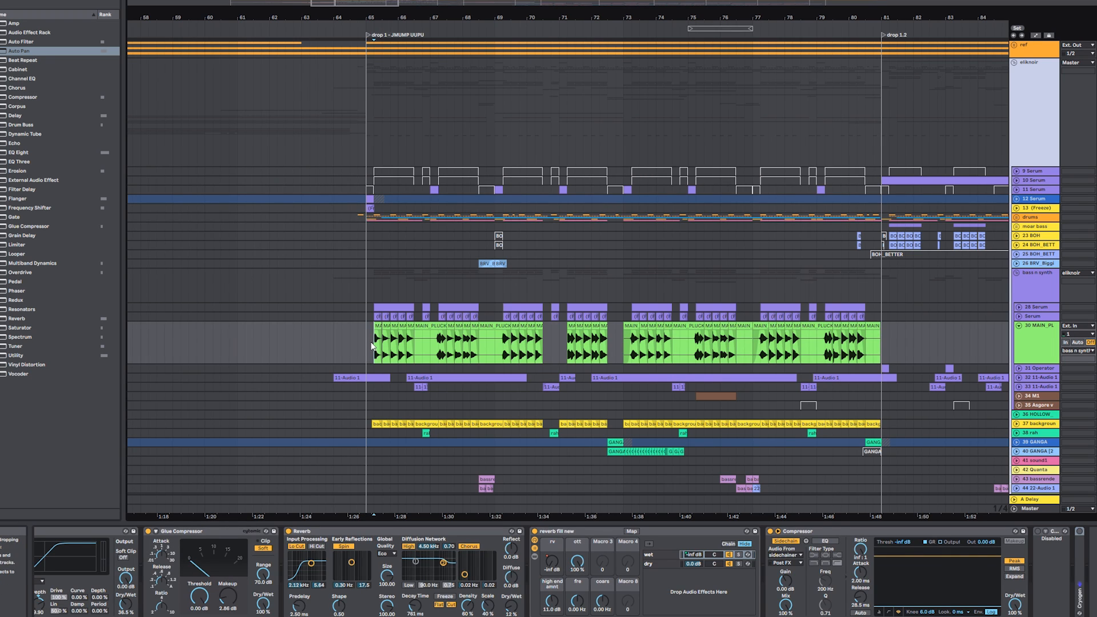
key("space")
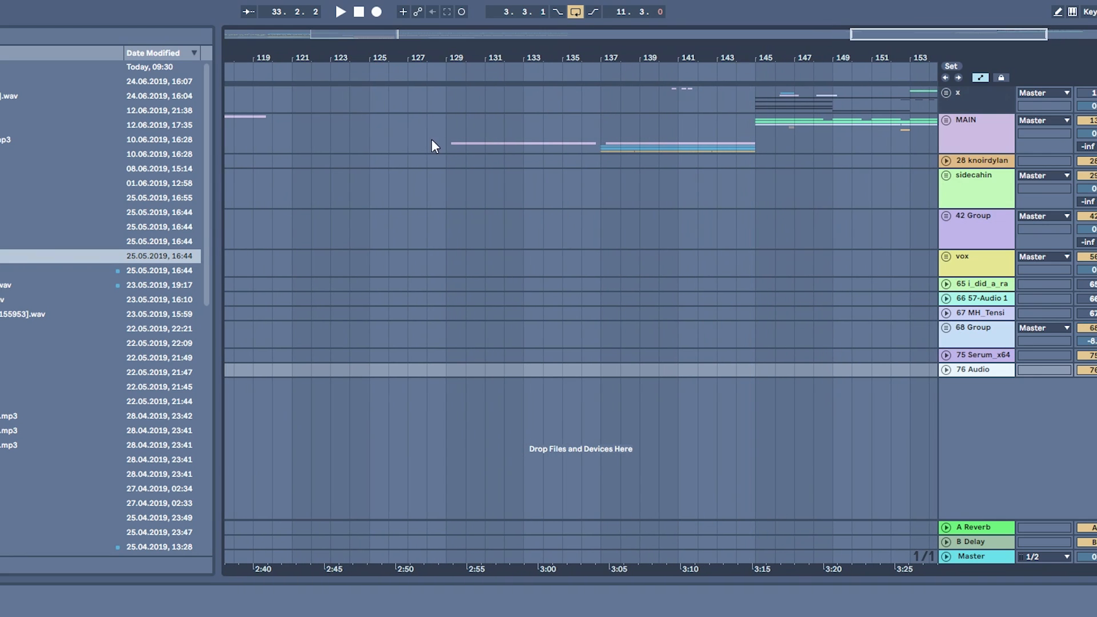
Step: Place the insert marker at bar 145 and unfold the MAIN group and its 4-Audio track
left_click_drag(461, 56, 460, 83)
left_click(855, 132)
mouse_move(880, 57)
left_mouse_down()
mouse_move(621, 85)
mouse_move(610, 117)
mouse_move(580, 135)
left_mouse_up()
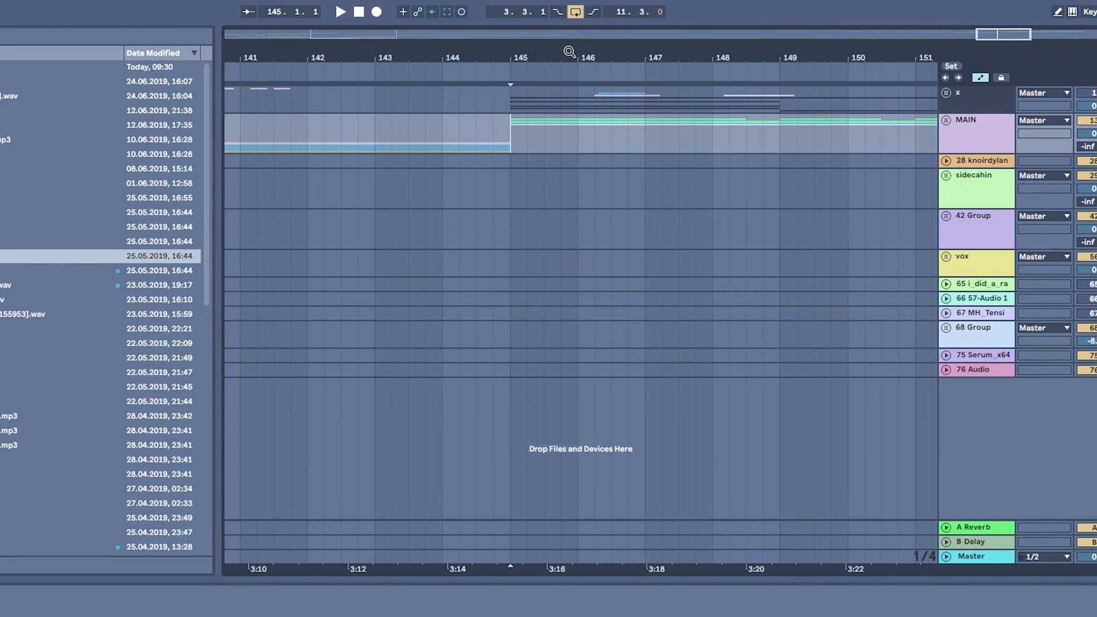
left_click_drag(574, 57, 504, 51)
left_click(947, 121)
left_click(951, 229)
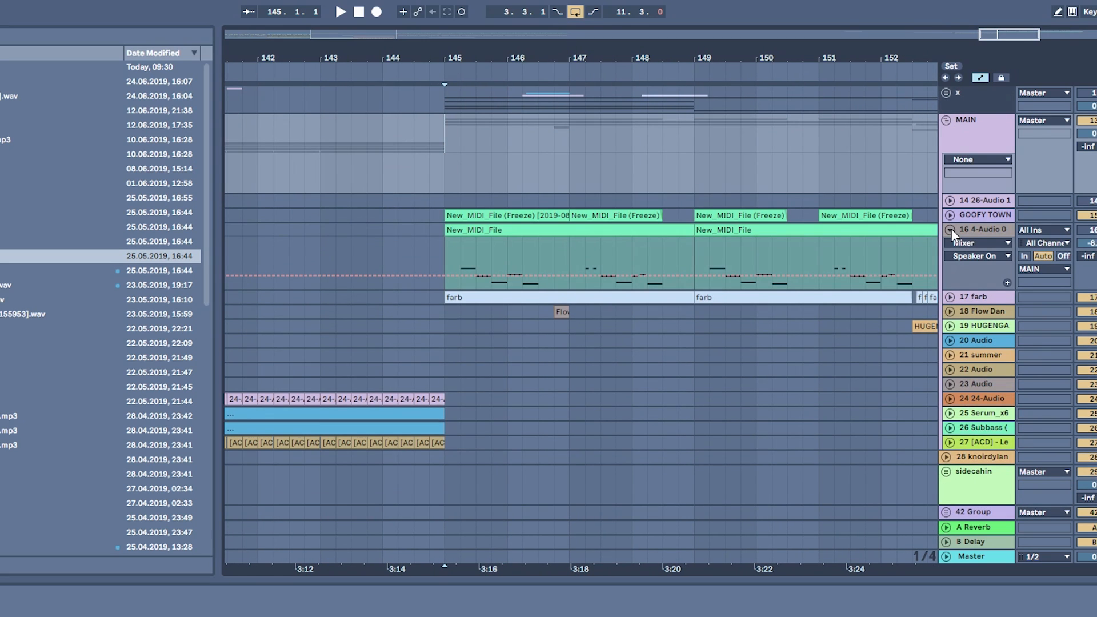
Step: Examine the tracks inside the x and MAIN groups around bar 145, including the 4-Audio and farb clips
left_click(952, 229)
left_click(952, 229)
left_click(951, 229)
left_click(965, 234)
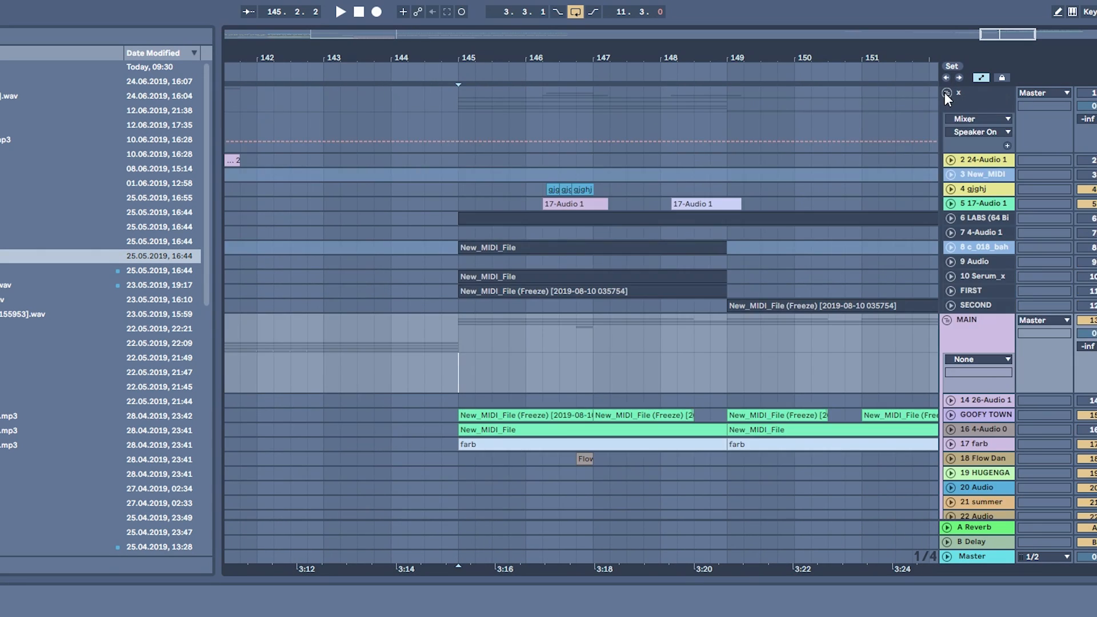
left_click(946, 93)
left_click_drag(576, 61, 578, 79)
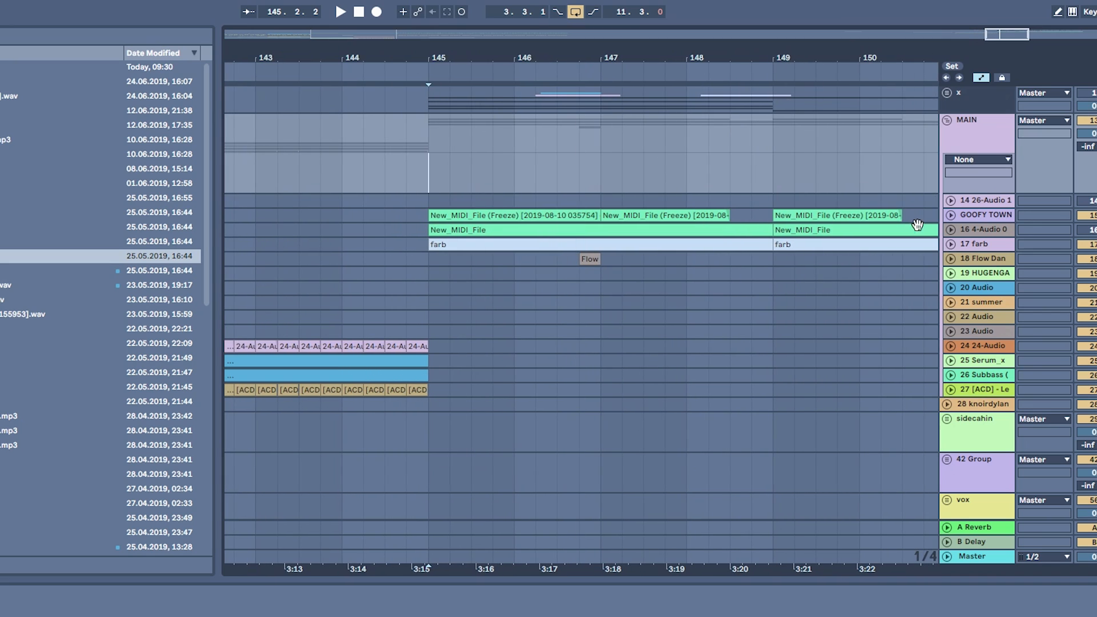
left_click(952, 245)
left_click(951, 244)
left_click(951, 245)
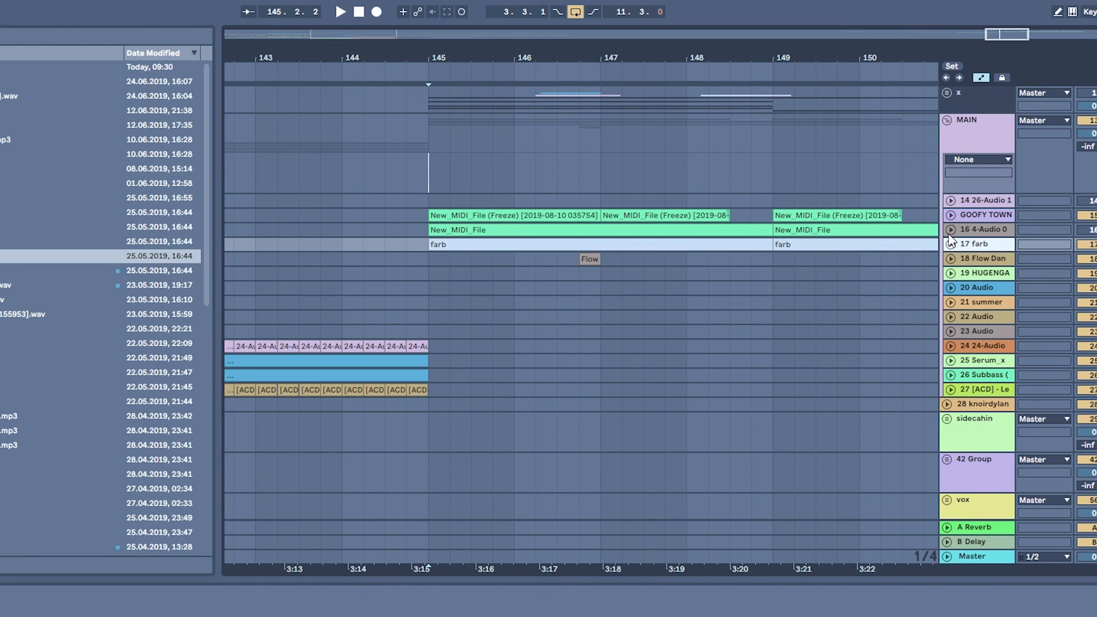
left_click(950, 229)
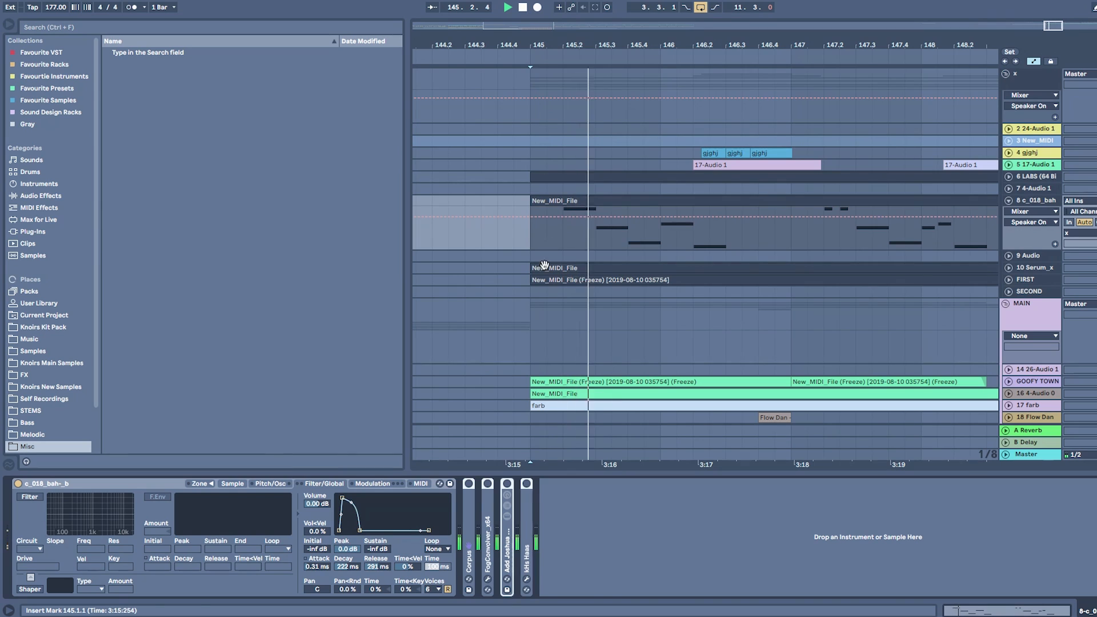
Step: Stop playback, search the browser for c_018, preview the c_018_bah-_b.wav sample, and clear the search
left_click_drag(679, 35, 613, 23)
key("space")
key("ctrl+f")
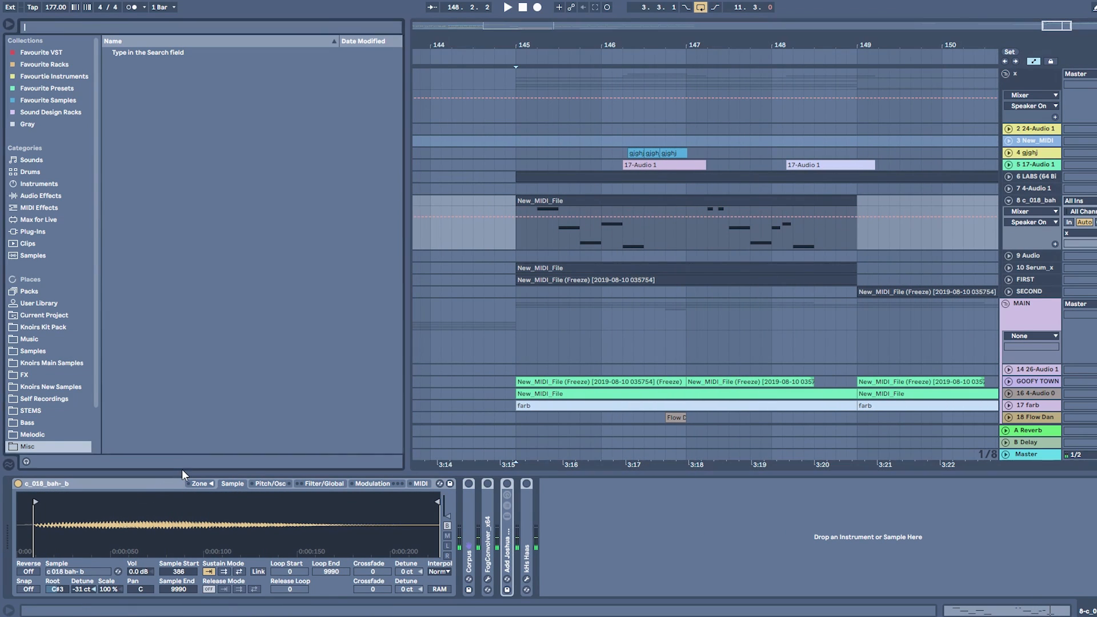
type("c_018")
left_click(183, 79)
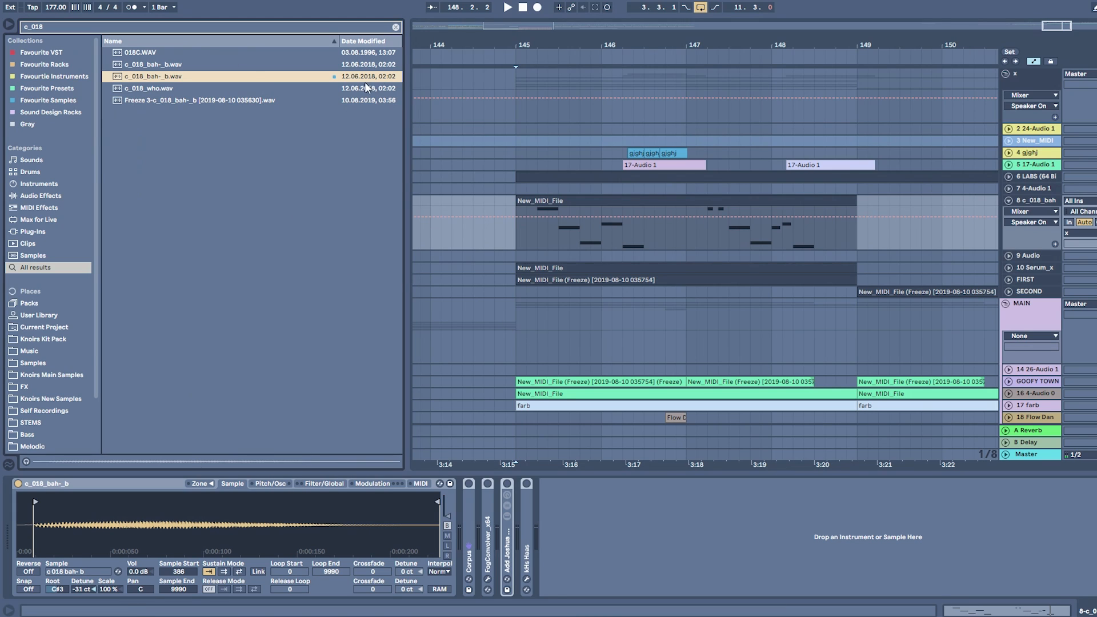
left_click(395, 28)
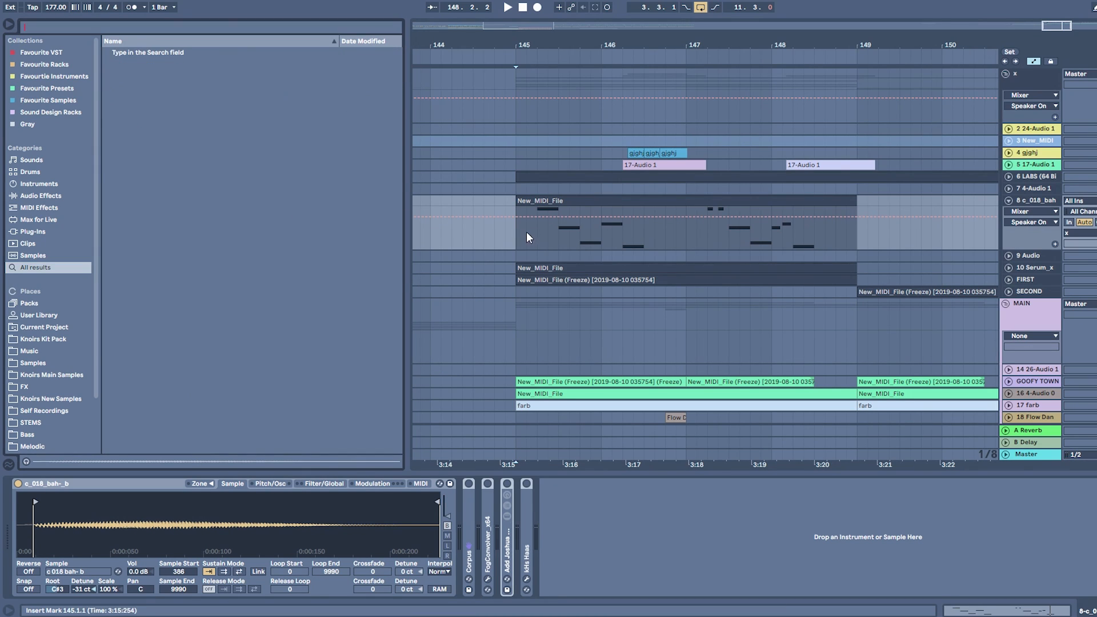
Step: Audition the MIDI clip on the c_018_bah track from beat 2 of bar 145
left_click(538, 240)
key("space")
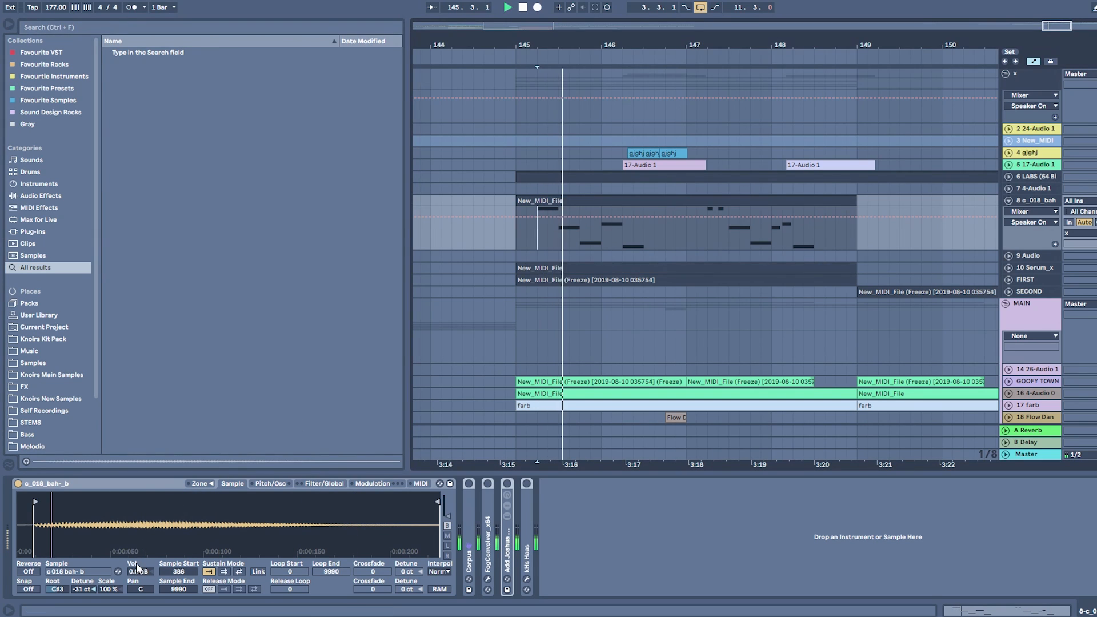
key("space")
key("space")
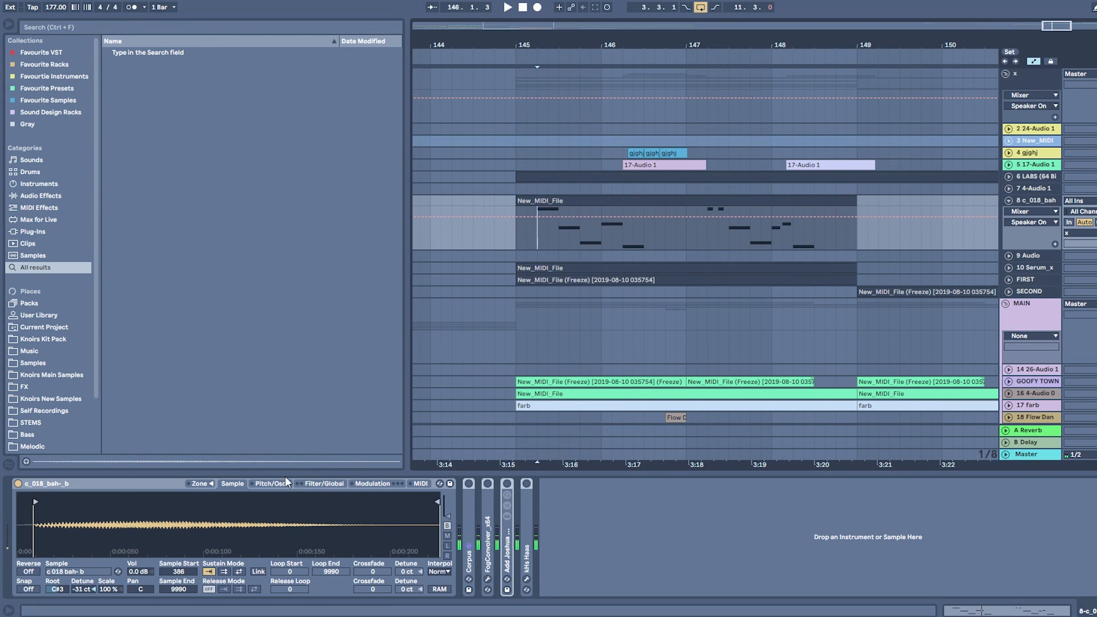
Step: Turn on the Corpus device on the c_018_bah track, expand it, and play the clip through it
left_click(468, 527)
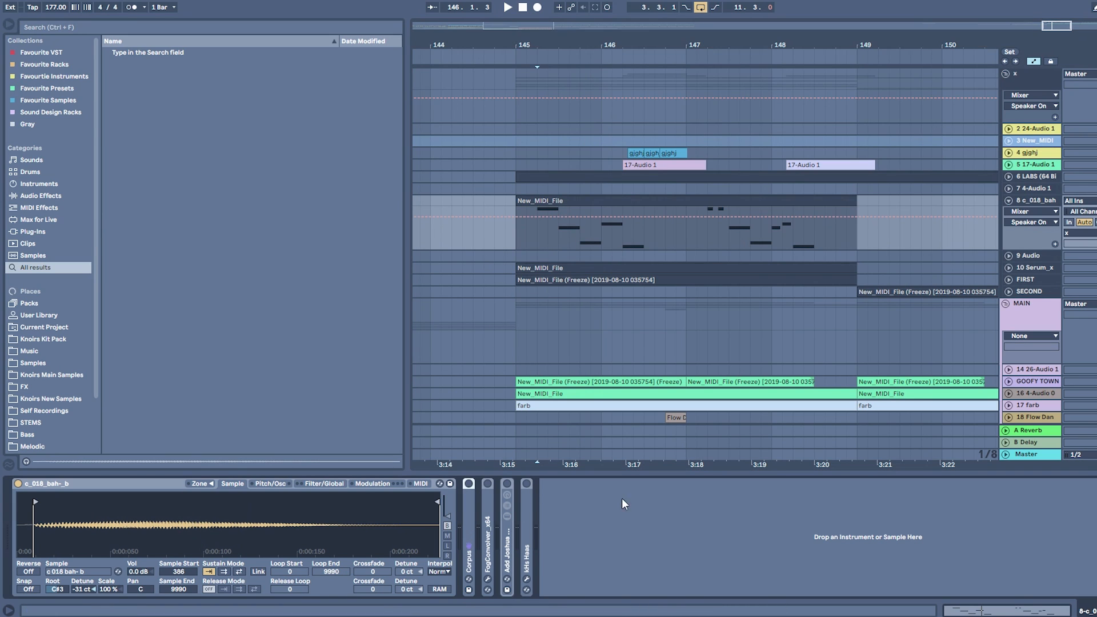
left_click(468, 484)
double_click(473, 508)
key("space")
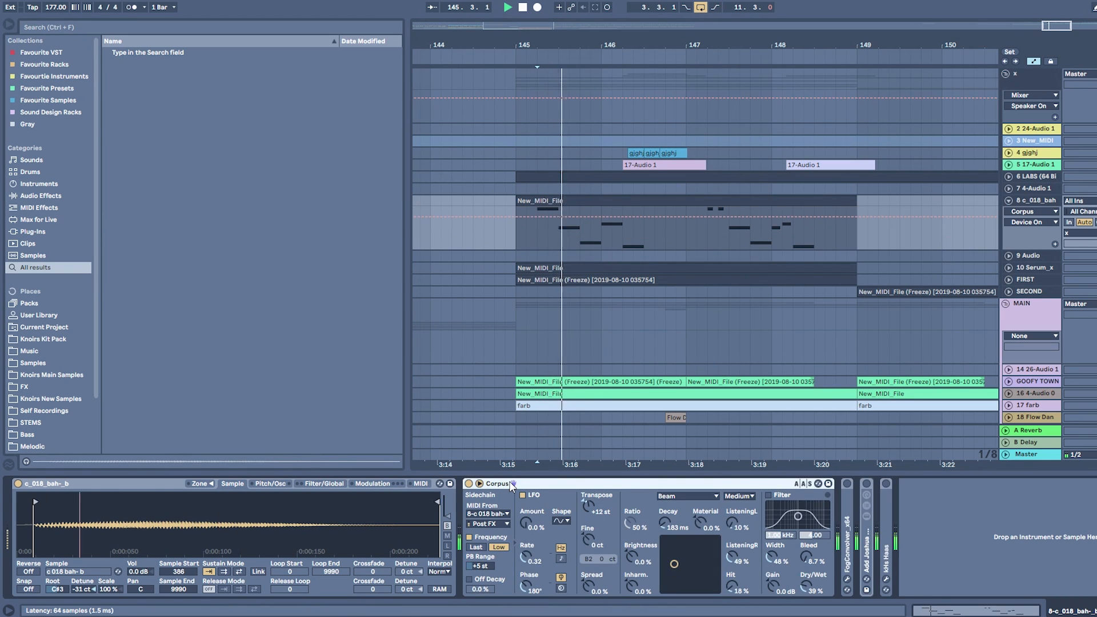
Step: Collapse Corpus and turn on FogConvolver and the Add Joshua rack on the c_018_bah track
double_click(509, 482)
left_click(488, 484)
left_click(507, 484)
key("space")
double_click(506, 537)
double_click(532, 482)
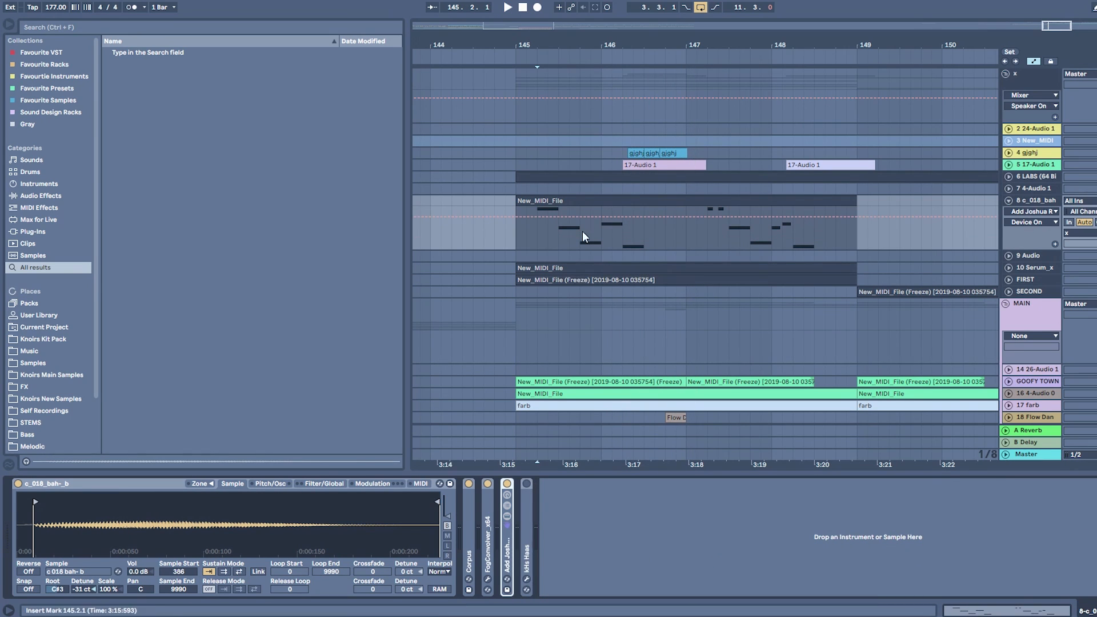
Step: Replay the c_018_bah clip from bar 145 and turn on the kHs Haas device
left_click(520, 246)
left_click_drag(537, 46, 537, 74)
key("space")
left_click(527, 484)
left_click_drag(595, 48, 559, 25)
key("space")
Step: Listen to the frozen audio clip on the FIRST track from bar 145
key("space")
key("space")
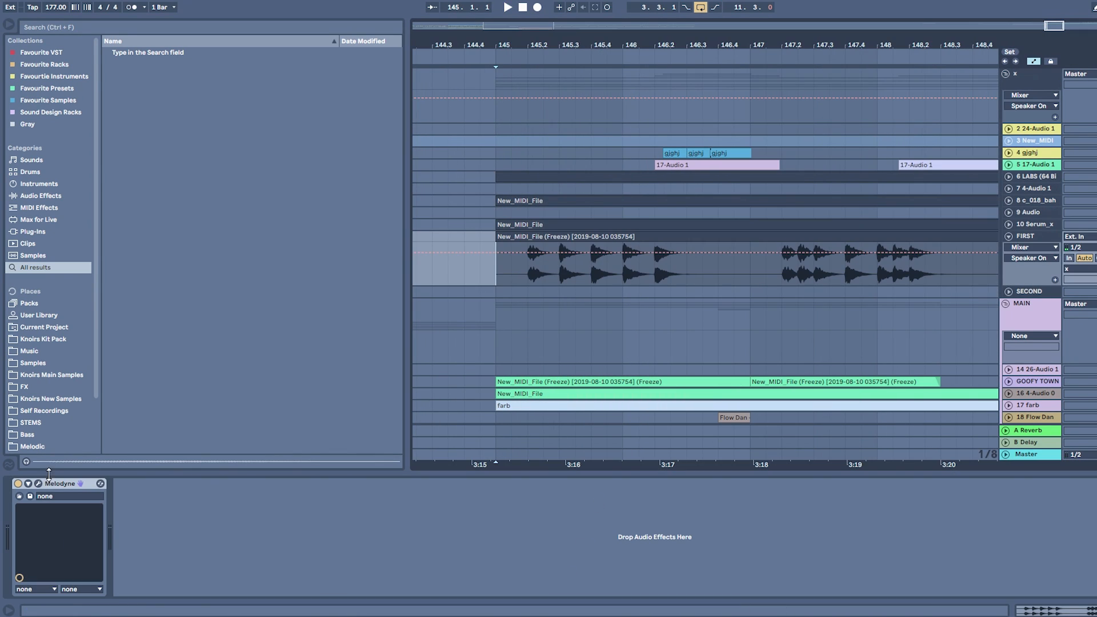
key("space")
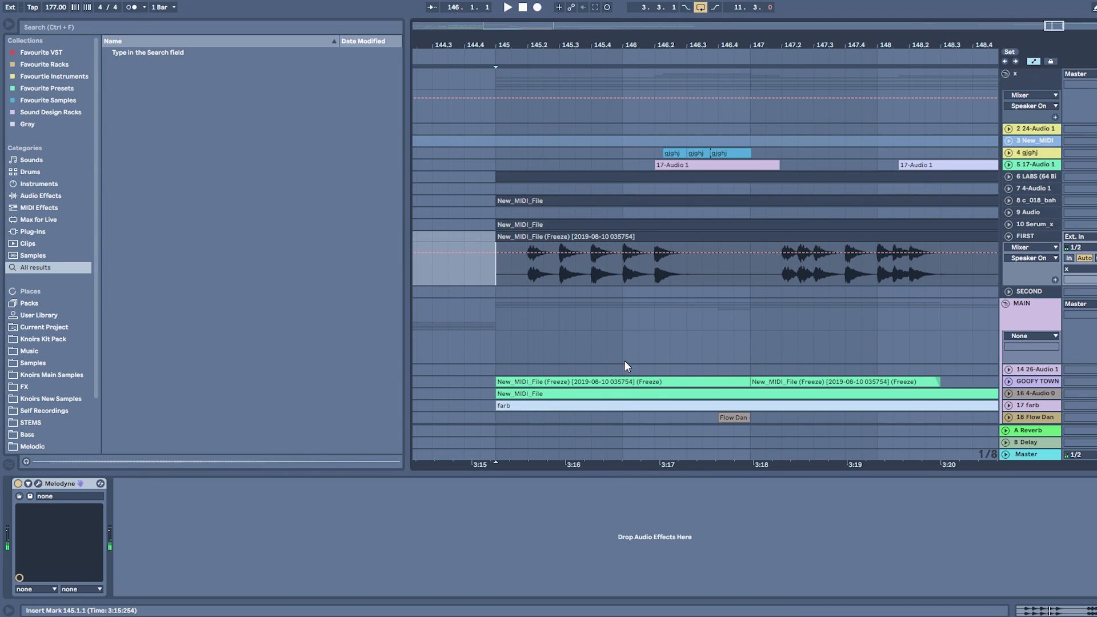
left_click_drag(577, 44, 571, 27)
key("space")
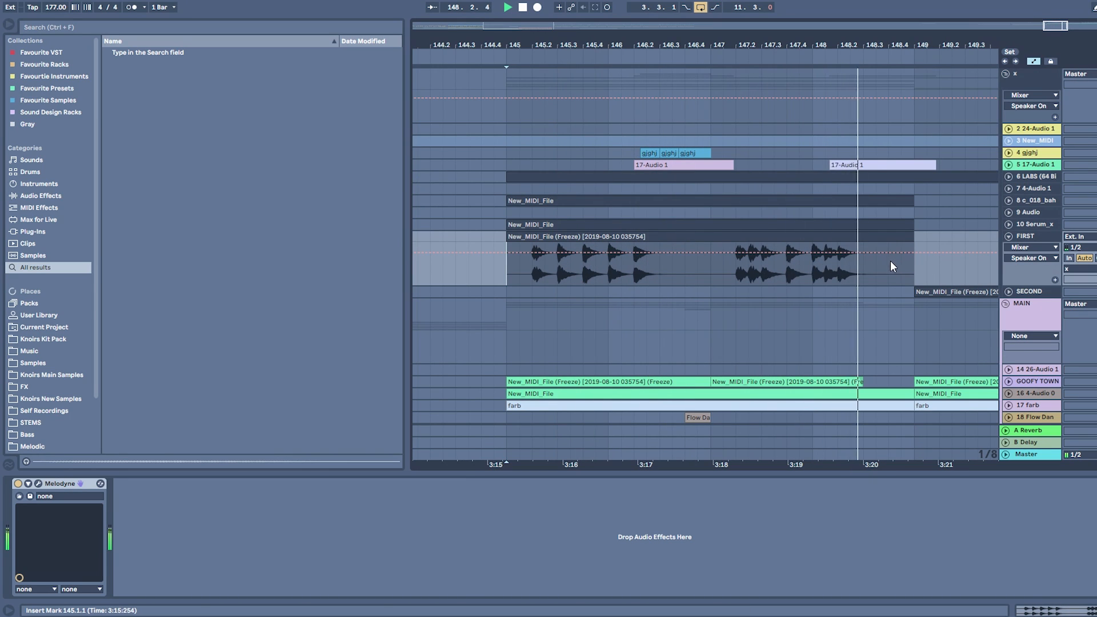
key("space")
scroll(551, 246, "up", 1)
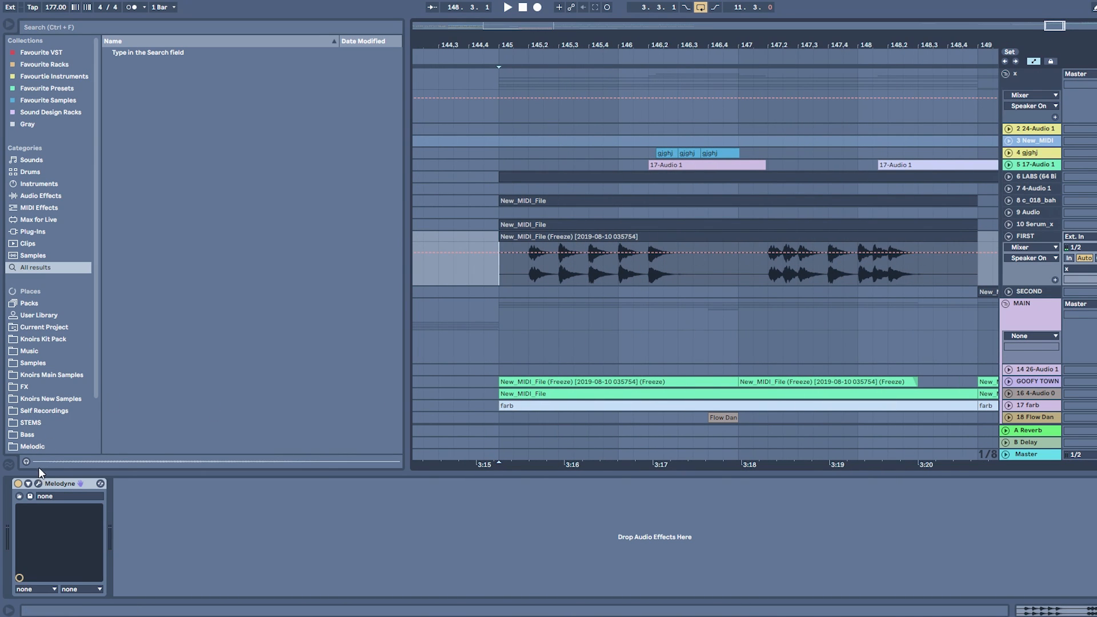
Step: Open the Melodyne editor on the FIRST track, examine its detected notes, and close it
left_click(38, 484)
scroll(667, 210, "down", 2)
scroll(669, 258, "up", 3)
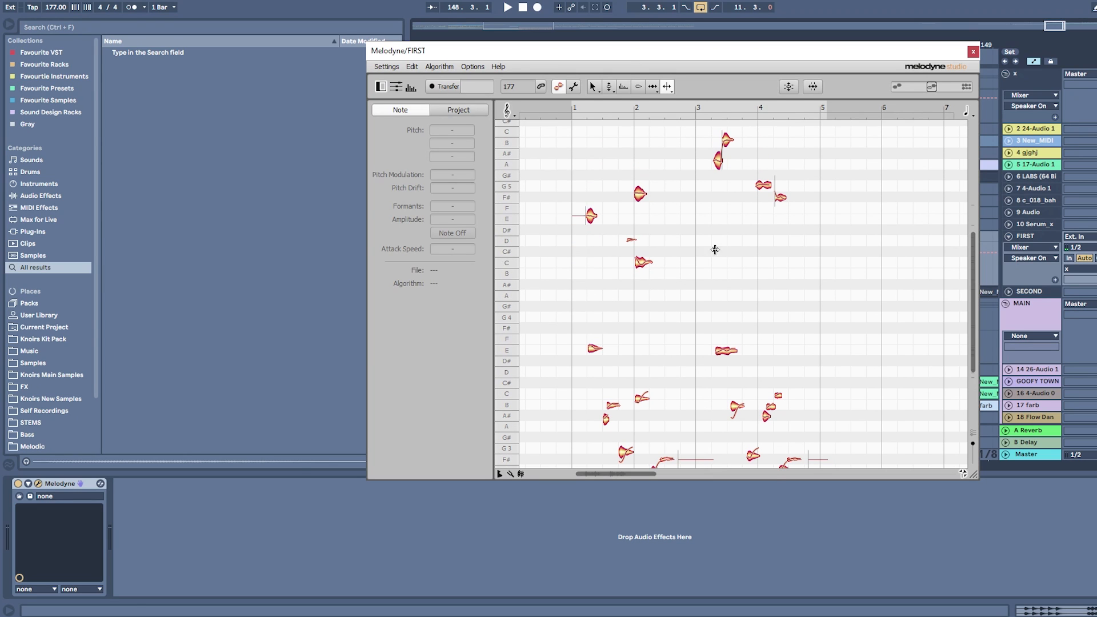
scroll(937, 137, "down", 1)
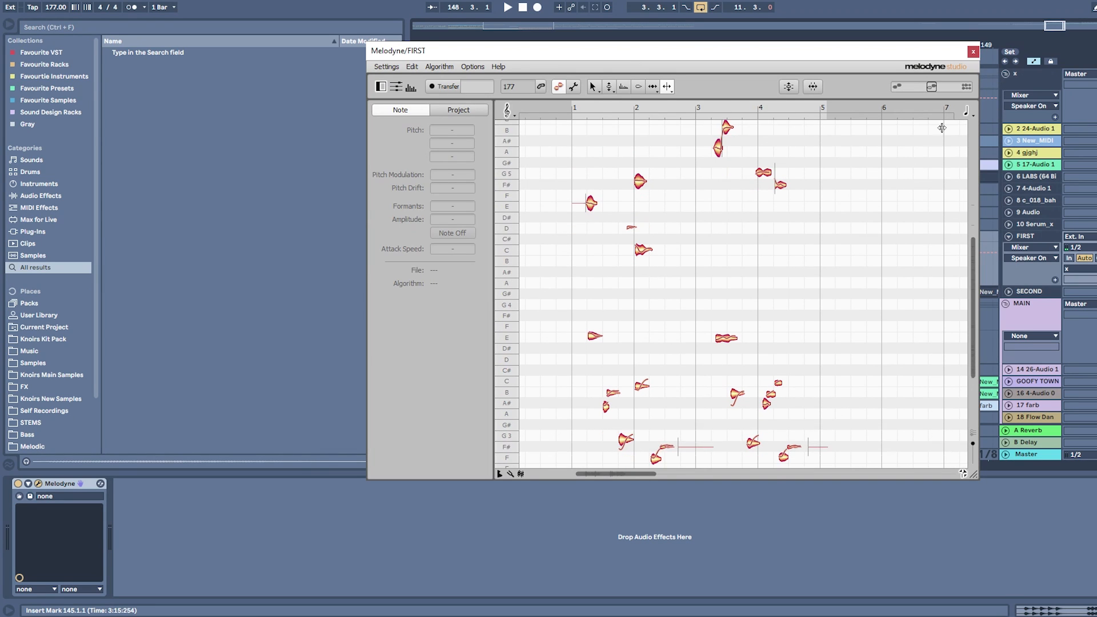
left_click(974, 52)
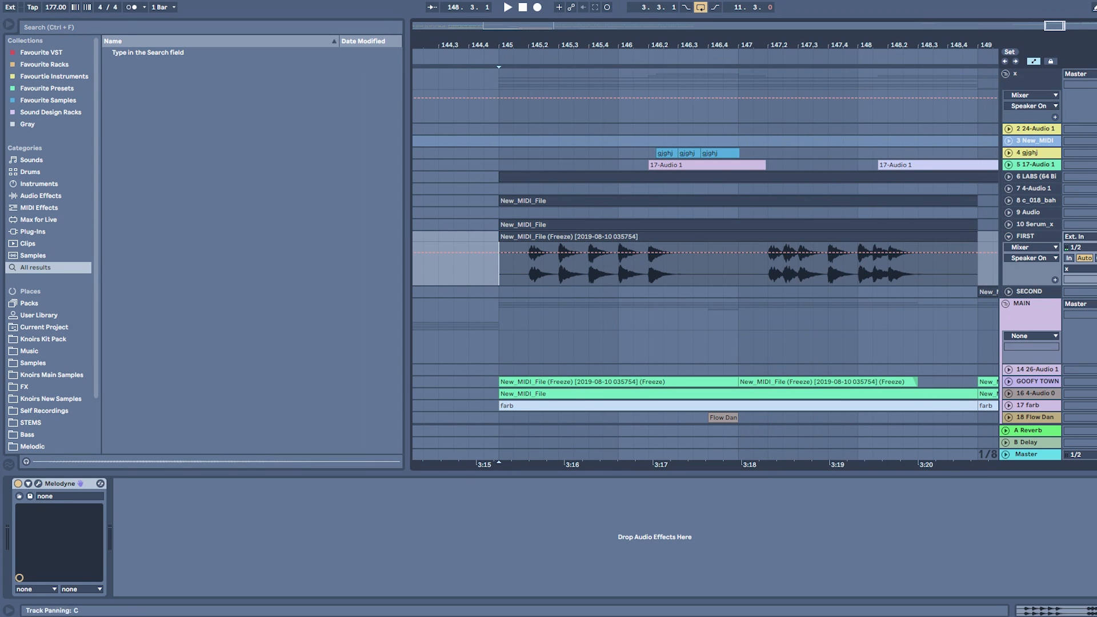
Step: Replay the FIRST track from bar 145 and unfold the SECOND track
left_click_drag(776, 41, 773, 17)
scroll(972, 234, "down", 2)
scroll(1024, 215, "right", 2)
key("space")
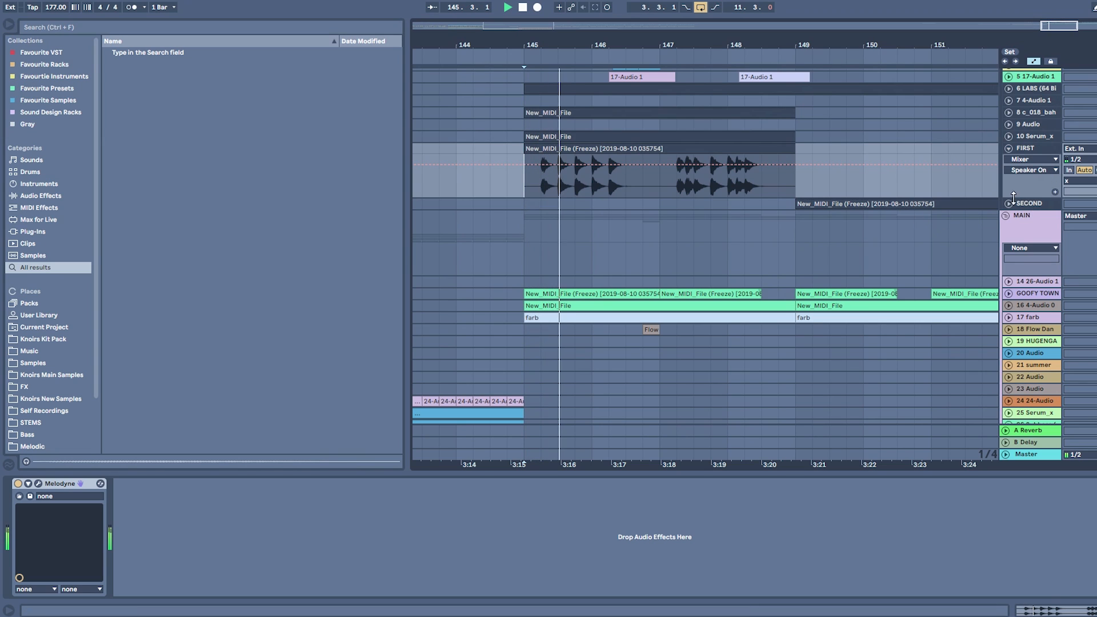
left_click(1009, 204)
key("space")
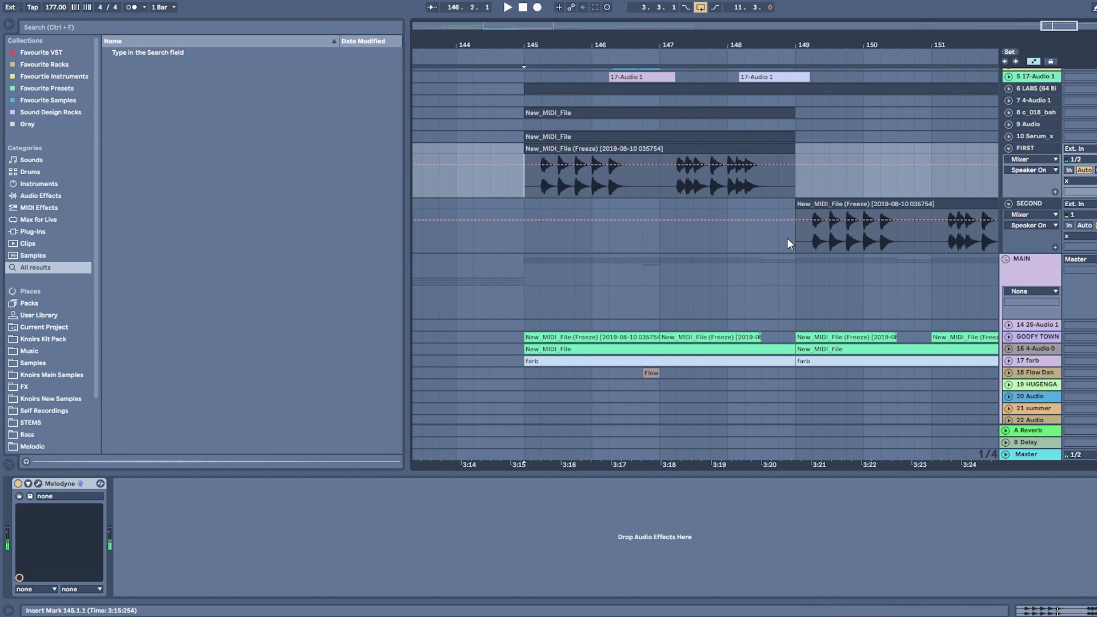
Step: Audition the frozen clip on the SECOND track from bar 149
left_click(809, 240)
key("space")
key("space")
Step: Play the section from bar 145 and view the MIDI notes on the 4-Audio track
left_click(947, 241)
key("space")
scroll(930, 242, "right", 1)
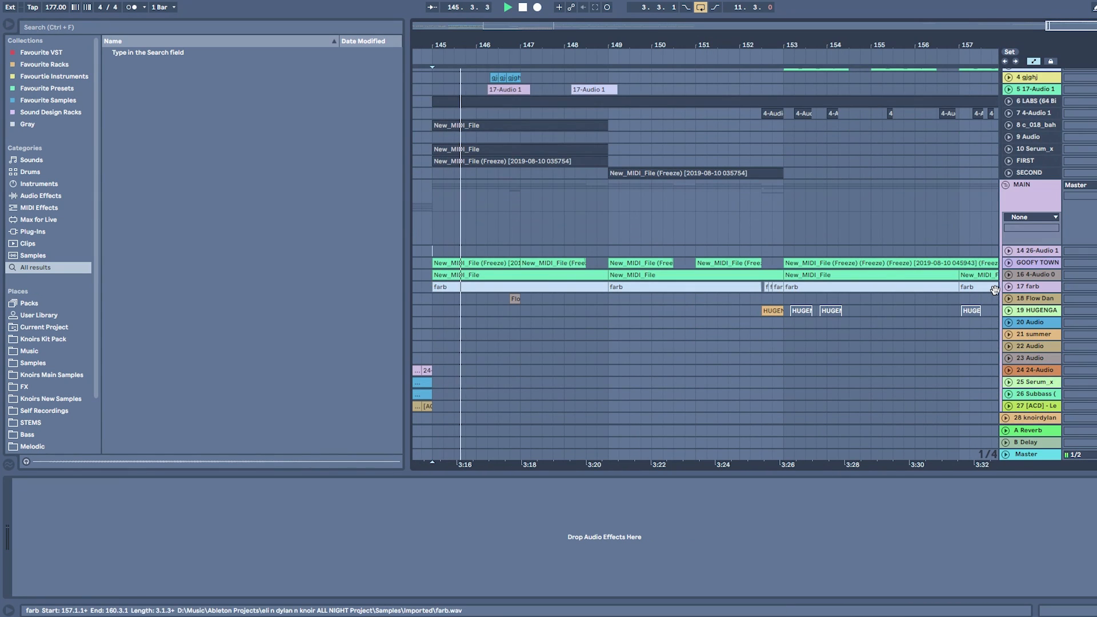
key("space")
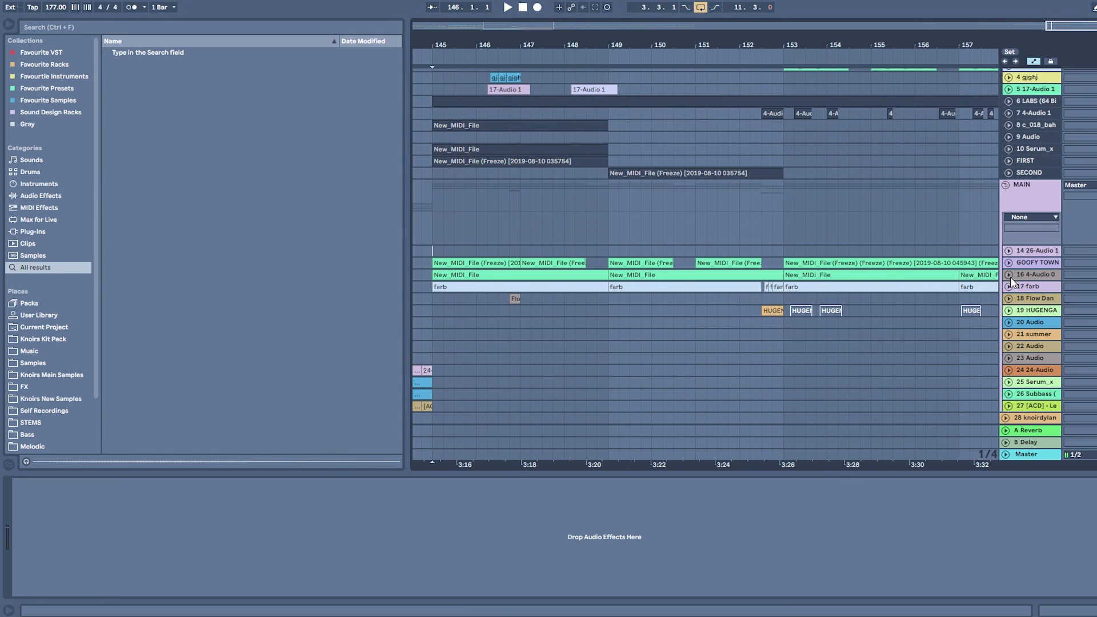
left_click(1008, 274)
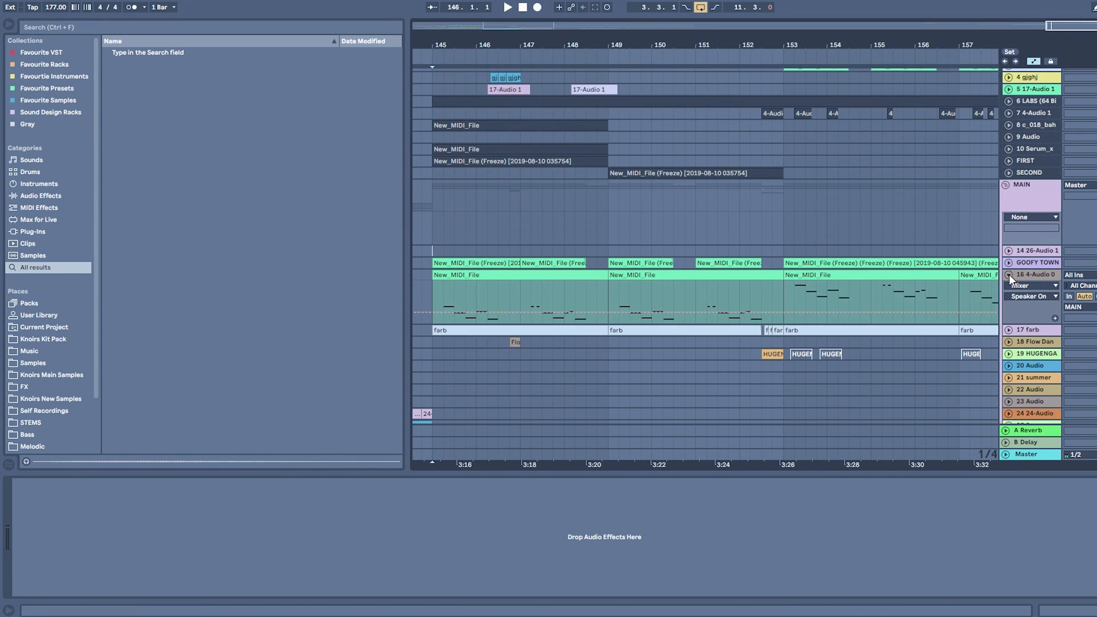
left_click(1009, 274)
Step: Unfold the farb track to view its audio while playing the section, and fold it again
left_click(1010, 287)
key("space")
key("space")
left_click(1009, 286)
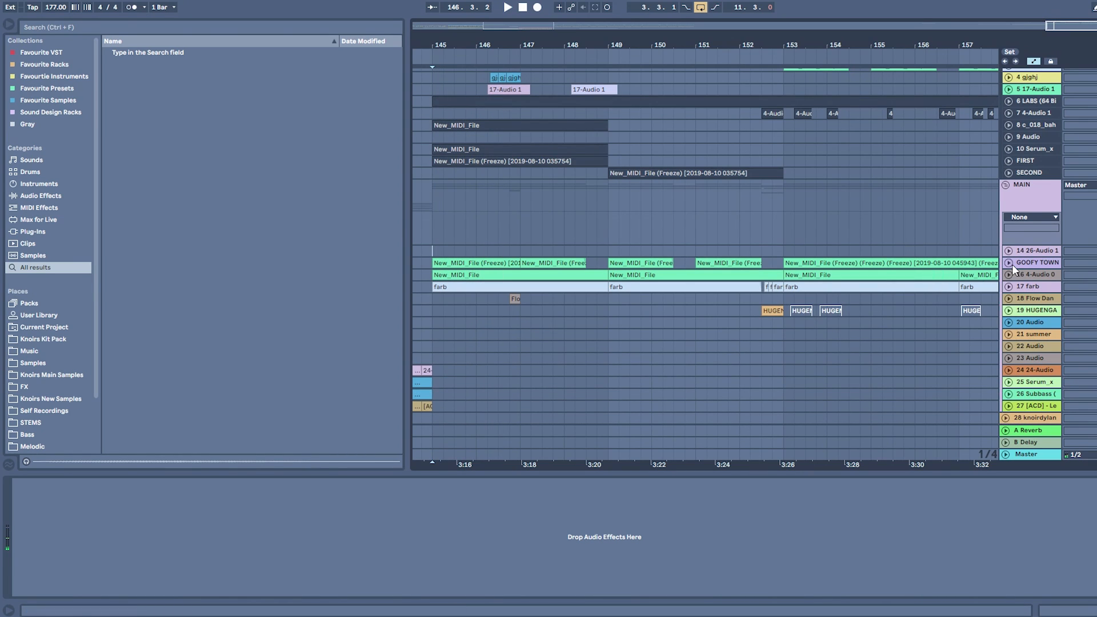
Step: Play the section from bar 151 into the first HUGENGA clip
left_click(510, 309)
left_click(708, 299)
key("space")
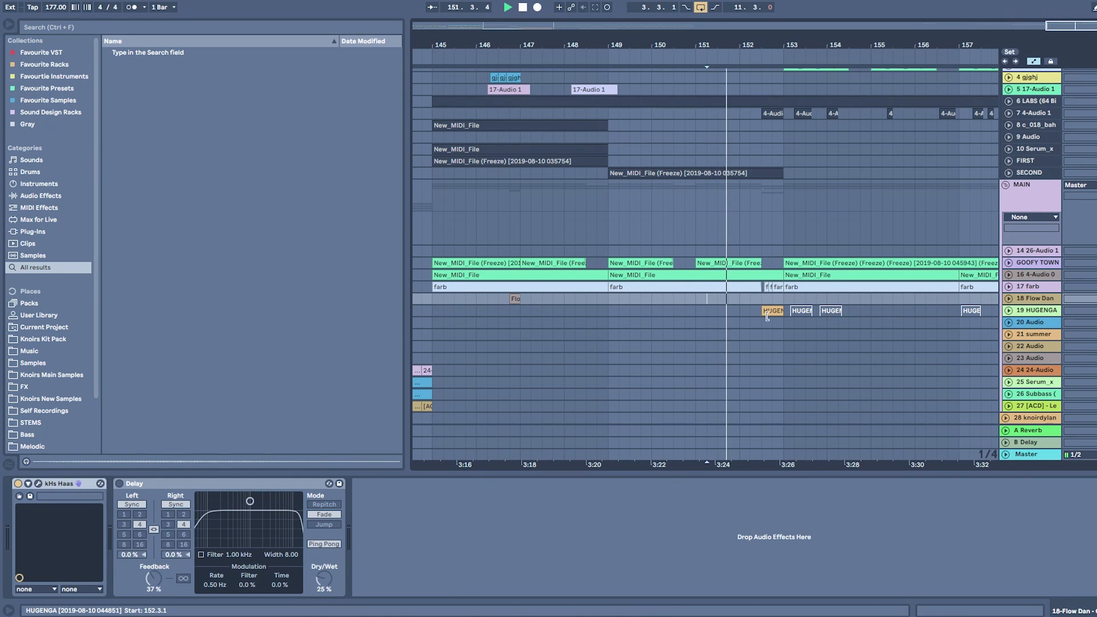
key("space")
Step: Paste a HUGENGA clip at bar 163 and extend the preceding HUGENGA clip to meet it
scroll(848, 294, "right", 3)
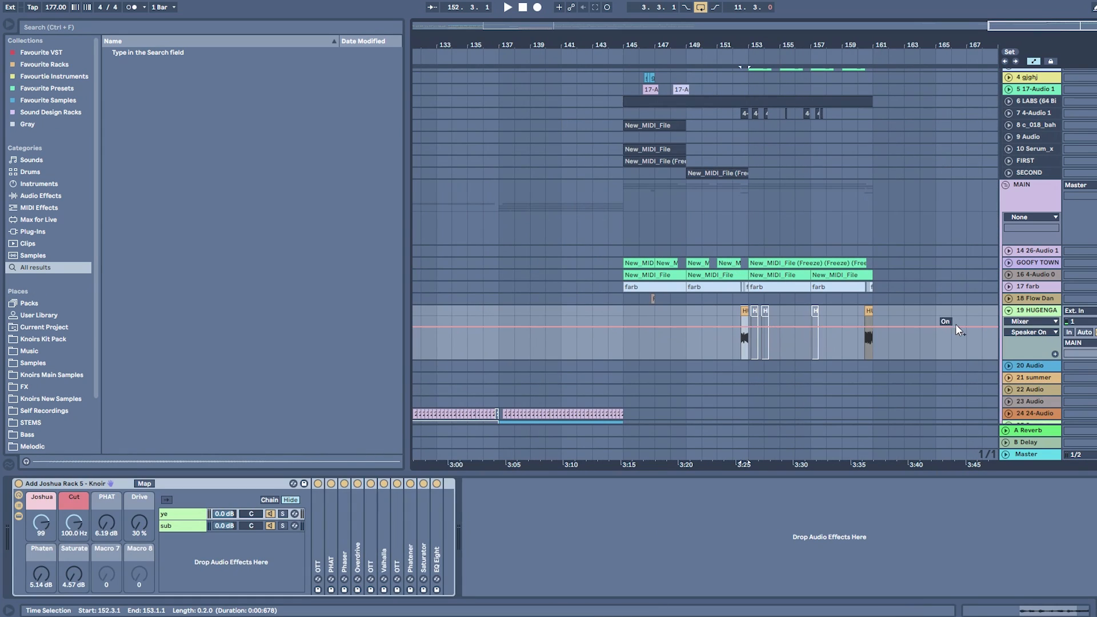
left_click(912, 318)
key("ctrl+v")
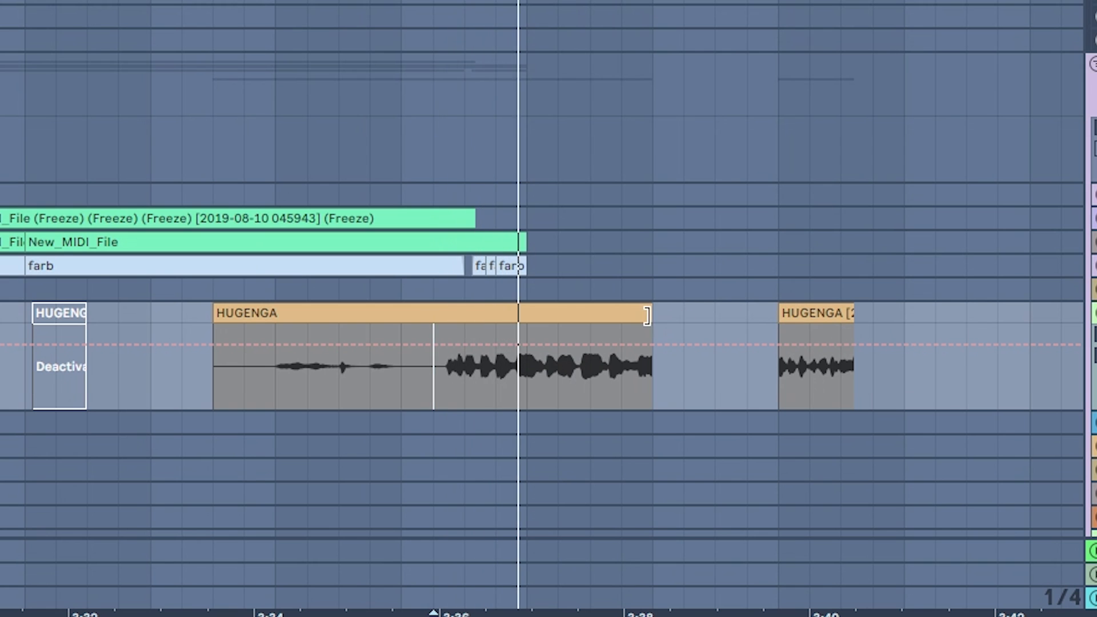
left_click_drag(783, 311, 841, 306)
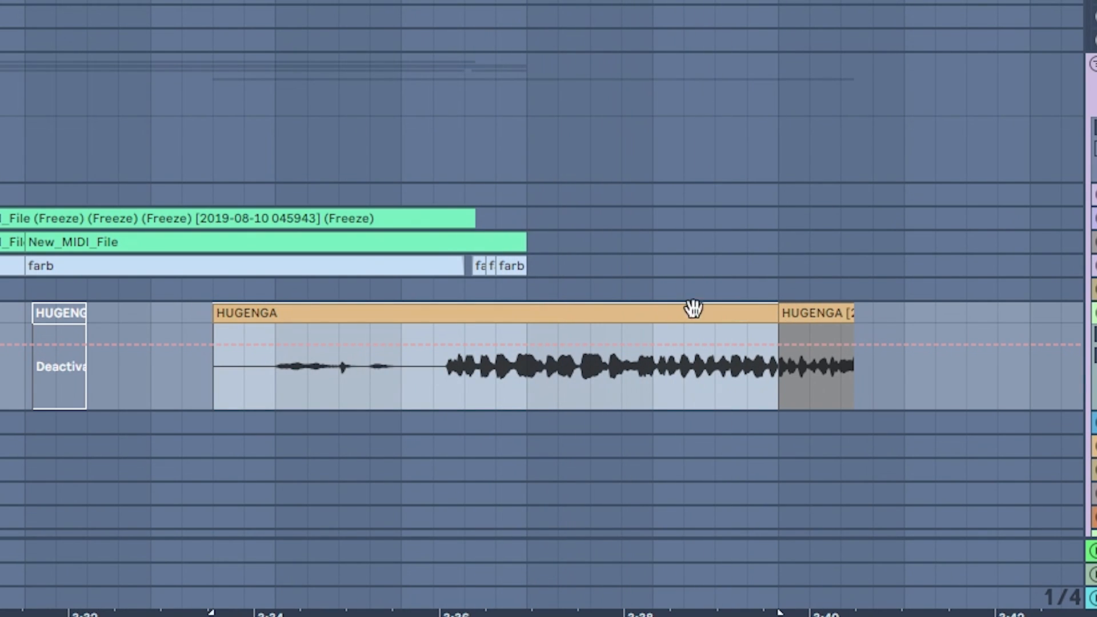
Step: Undo the HUGENGA clip extension and the pasted copy
key("ctrl+z")
key("ctrl+z")
key("ctrl+z")
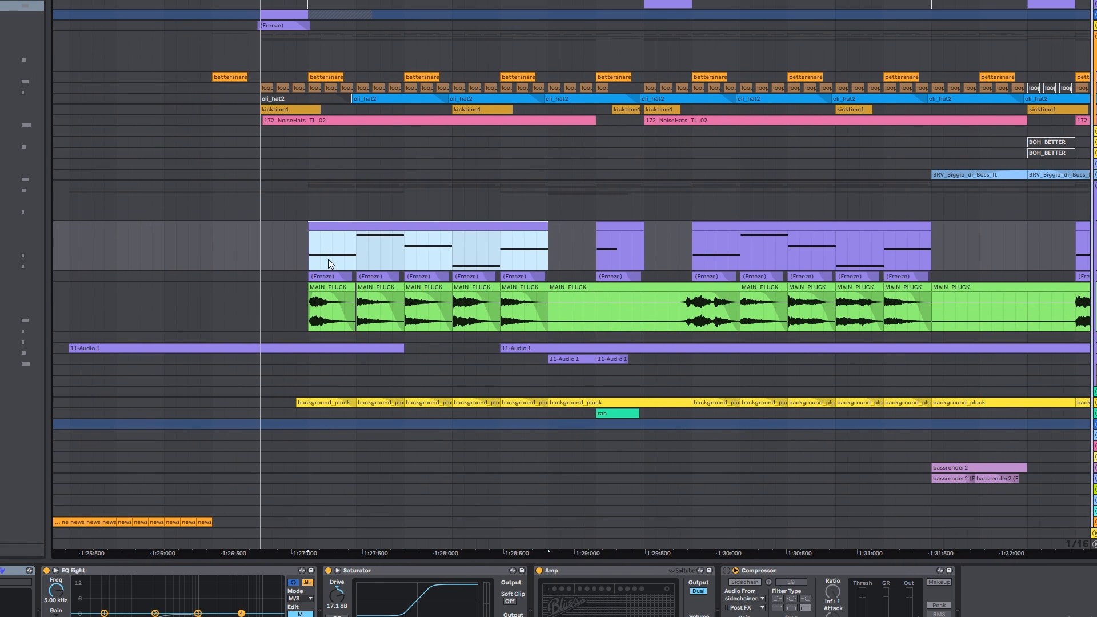
Step: Unfold the frozen Serum track below 28 Serum and examine its waveforms at the start of the first MIDI clip
left_click(338, 273)
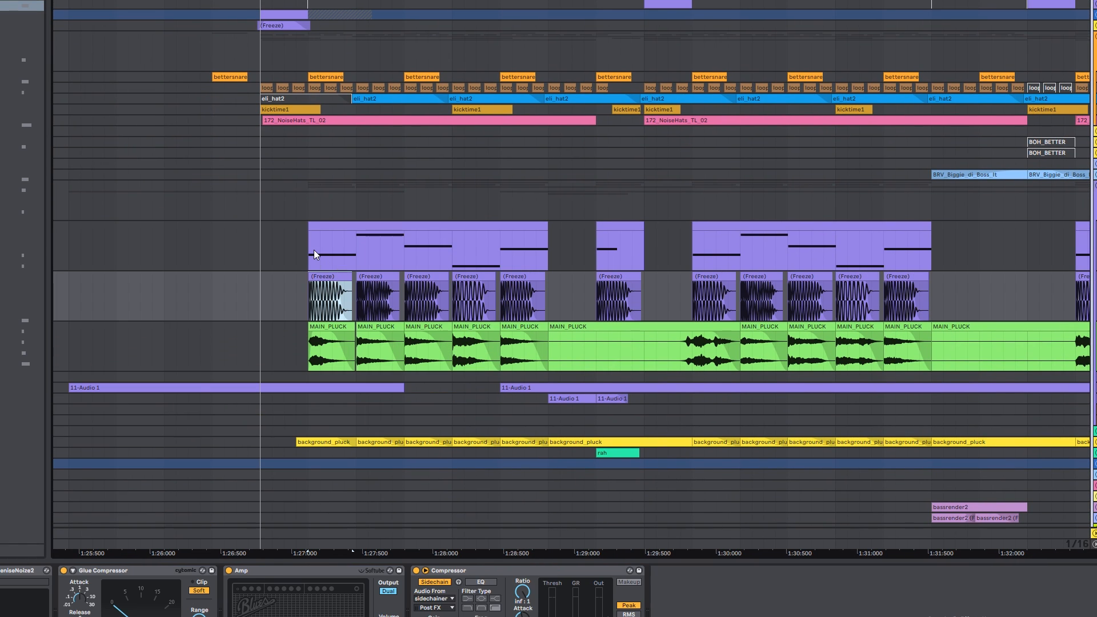
left_click(314, 250)
key("plus")
key("plus")
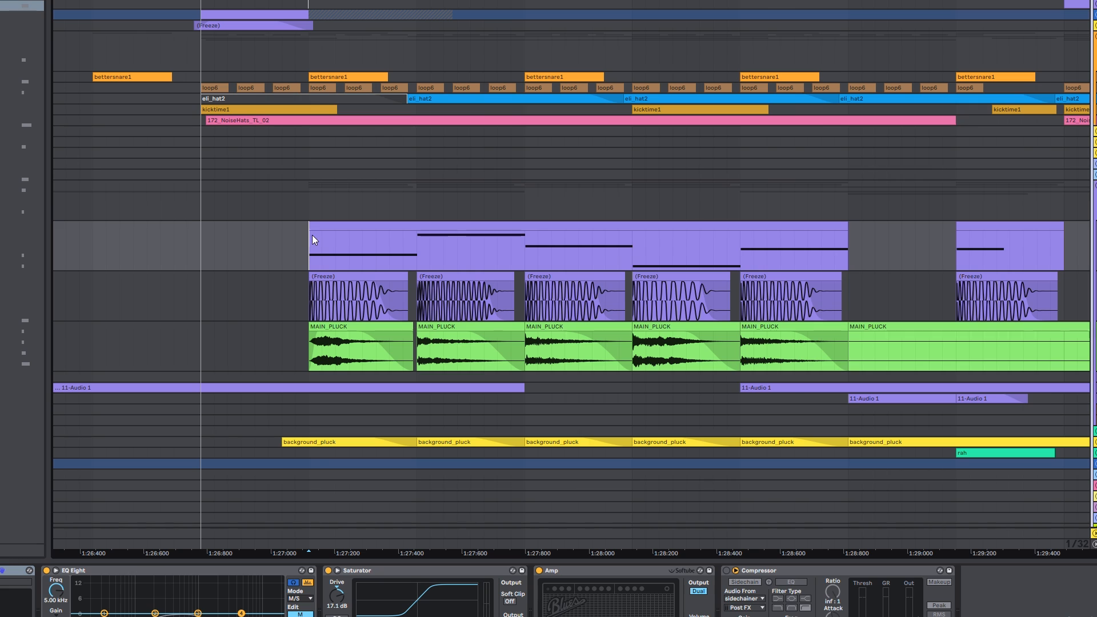
Step: Highlight the first frozen Serum clip for inspection, and return to the start of the 28 Serum MIDI clip
left_click_drag(366, 307, 444, 307)
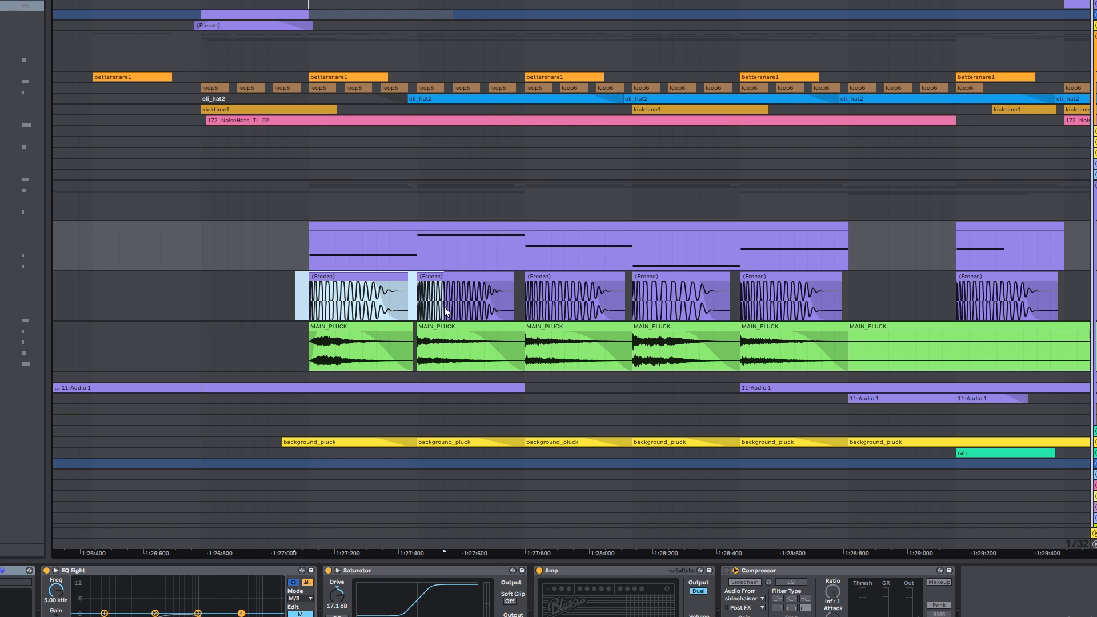
key("F11")
left_click(317, 295)
left_click_drag(306, 282, 418, 281)
left_click(455, 276)
left_click(304, 224)
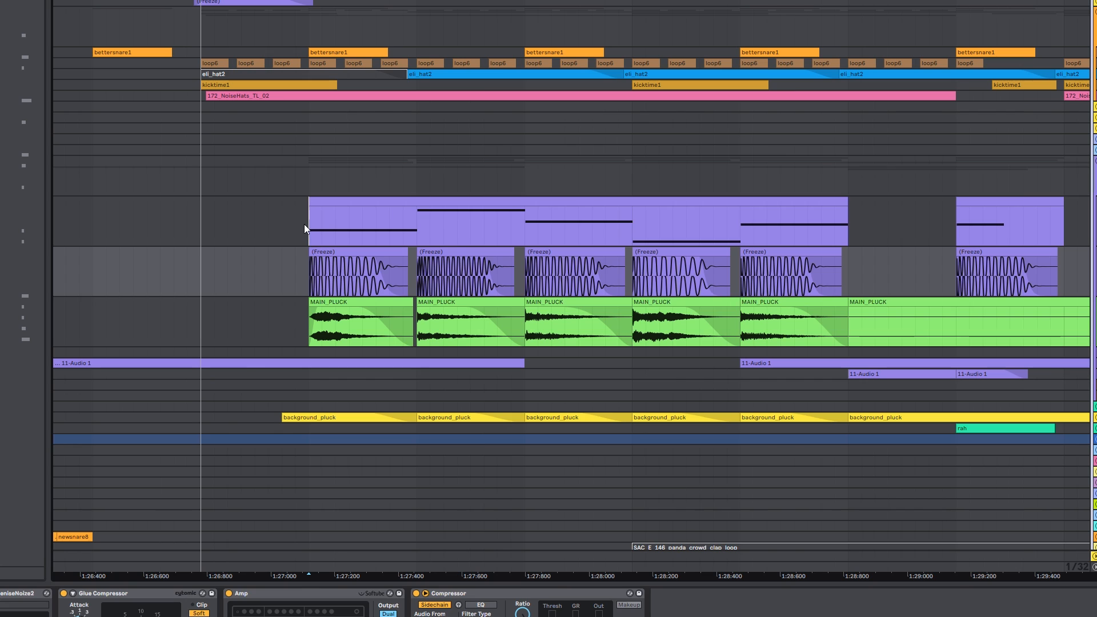
left_click(304, 225)
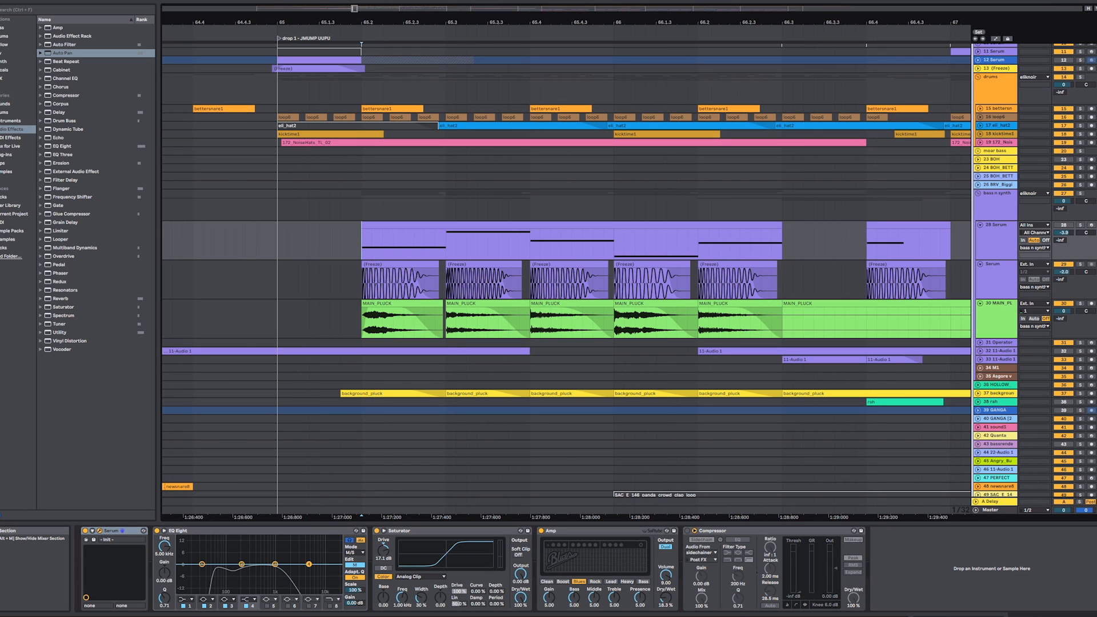
Step: Open the Serum instrument of the 28 Serum track, place its window over the arrangement and play the drop
left_click(99, 531)
left_click_drag(752, 177, 658, 137)
left_click(455, 214)
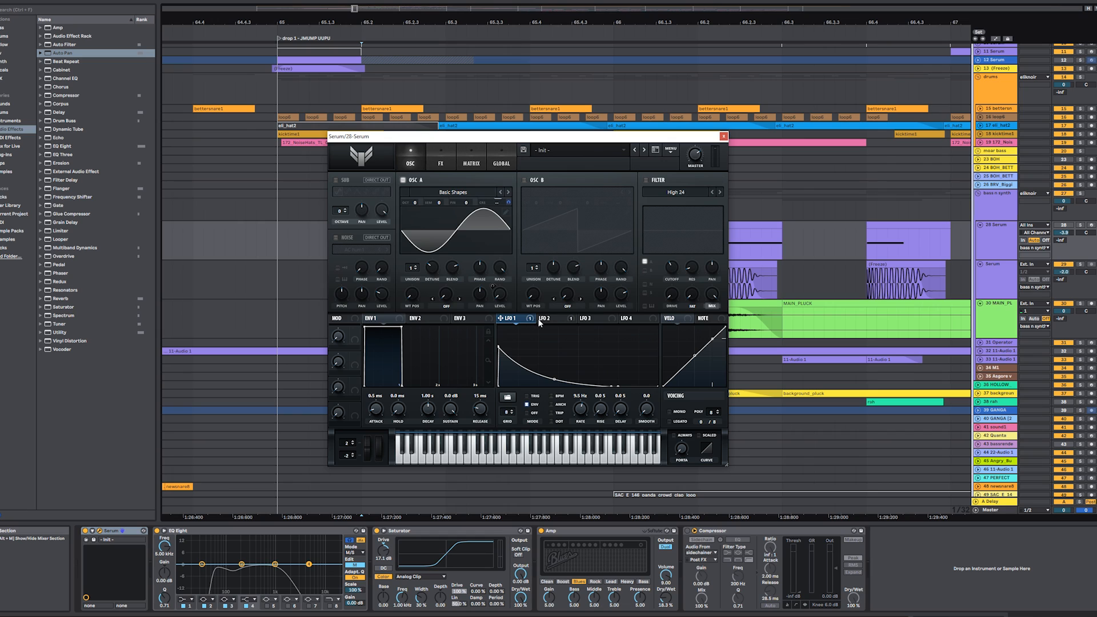
key("space")
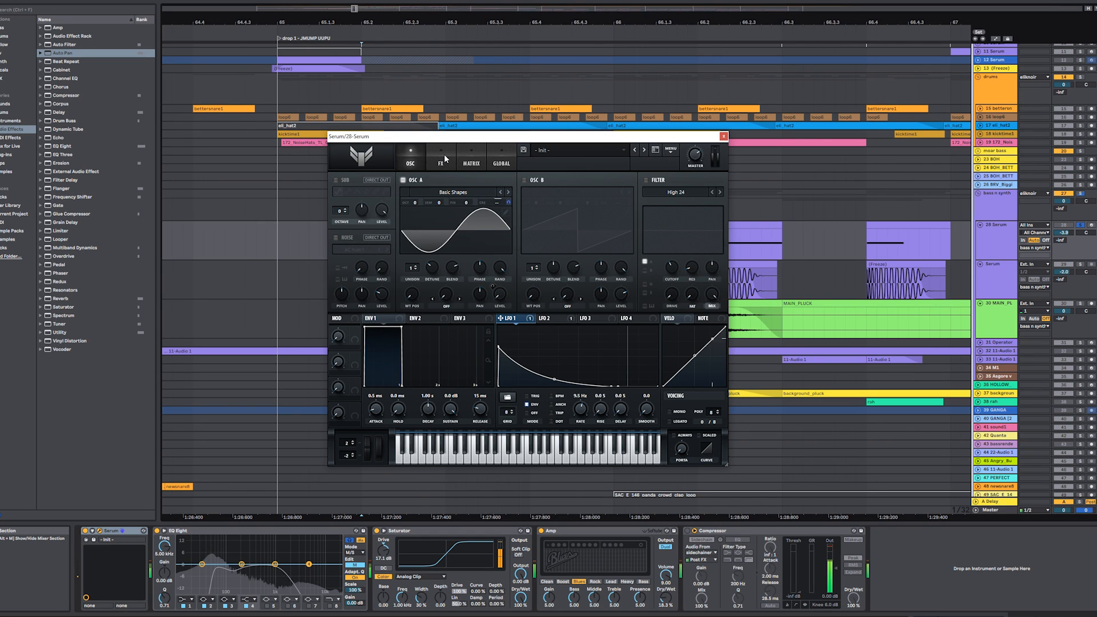
Step: Inspect Serum's effects and the X-Shaper distortion curve, and close the instrument
left_click(444, 155)
left_click(471, 200)
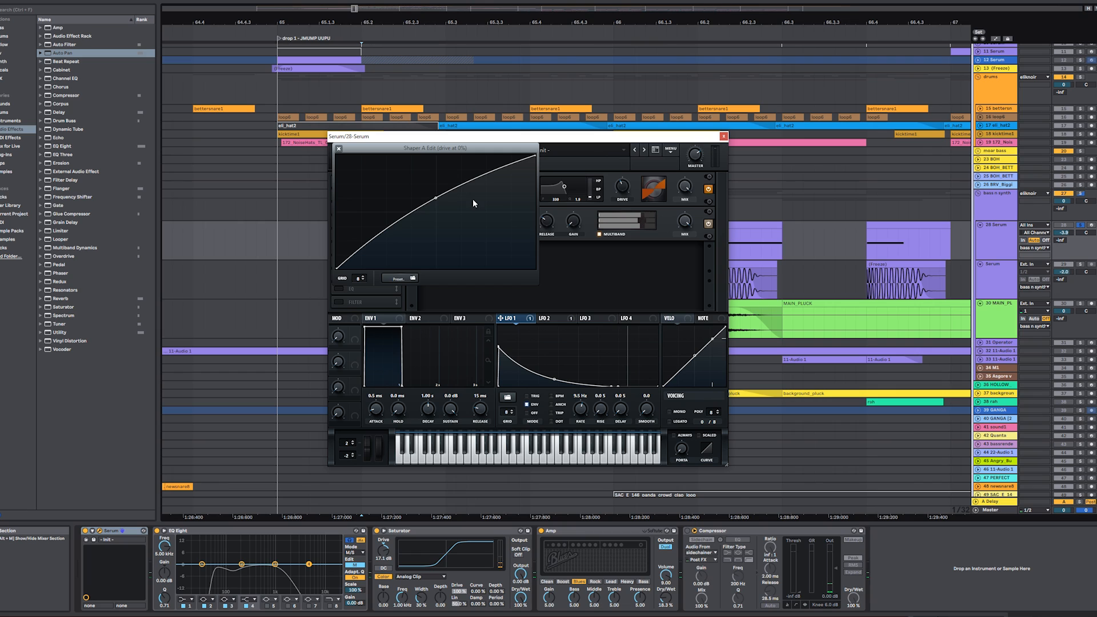
left_click(338, 150)
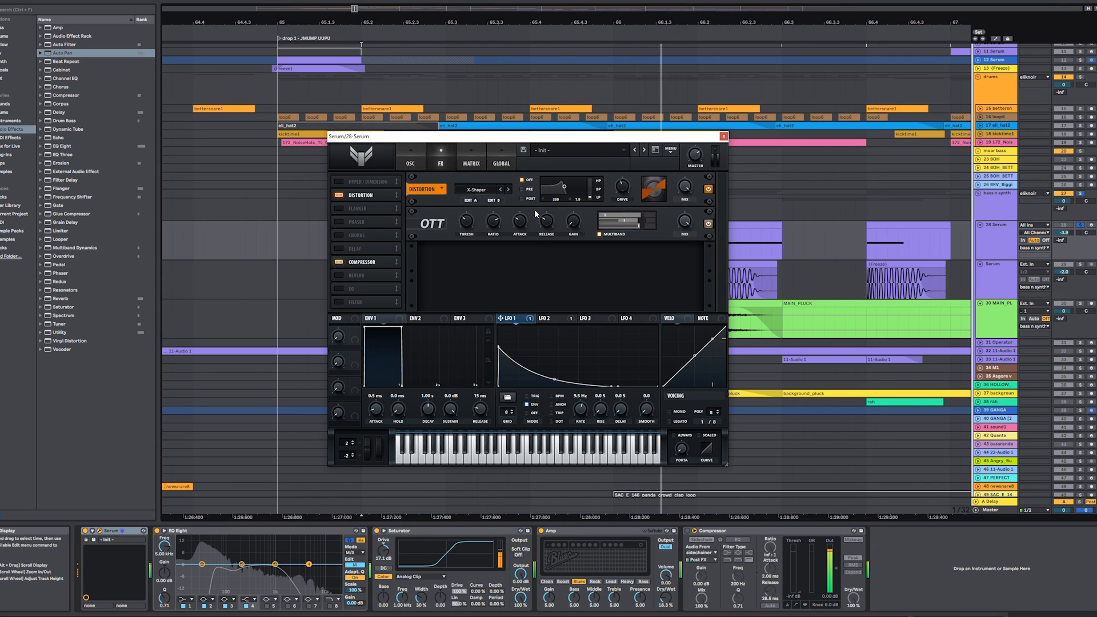
left_click(725, 137)
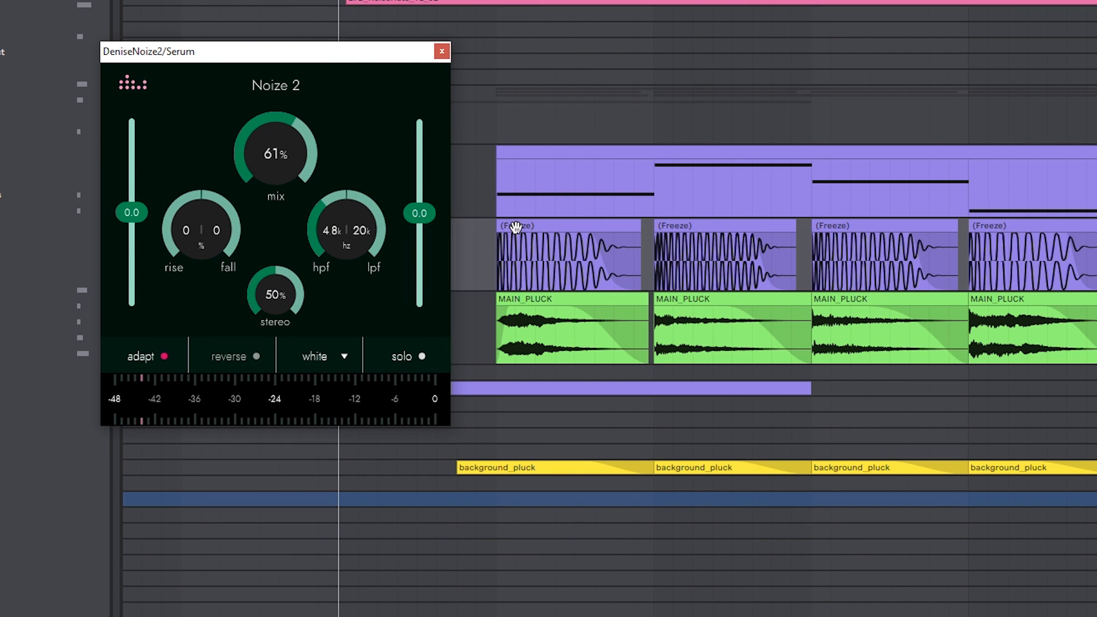
Step: Audition the frozen Serum layer with its DeniseNoize2 effect open
left_click(148, 208)
key("space")
key("space")
key("space")
key("space")
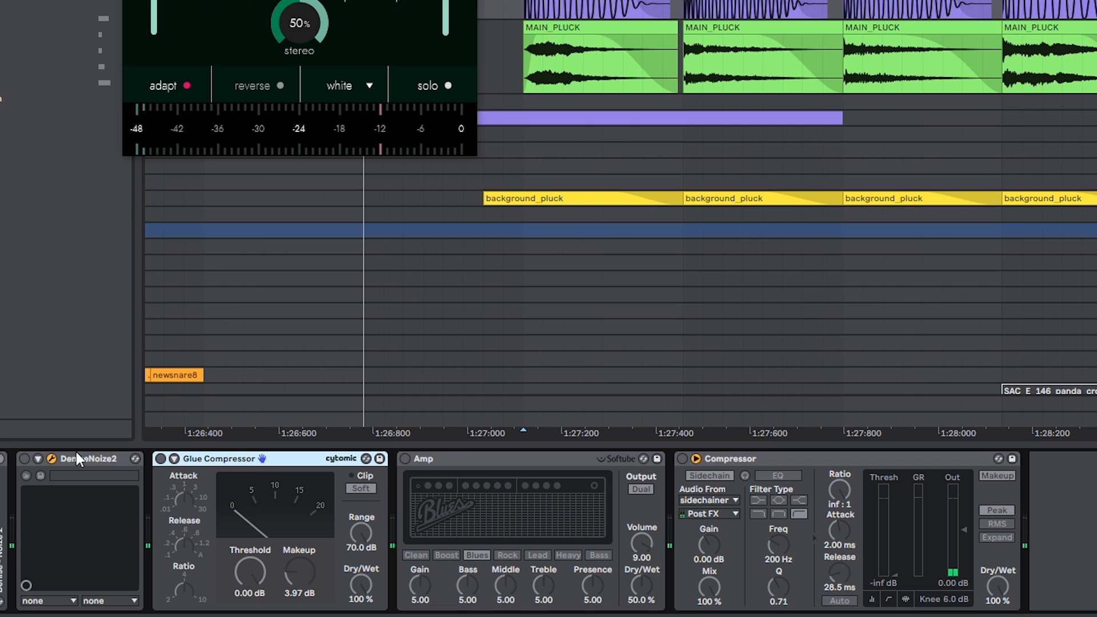
Step: Enable DeniseNoize2, Glue Compressor, Amp and Compressor one by one on the frozen Serum track during playback
left_click(80, 463)
key("0")
key("space")
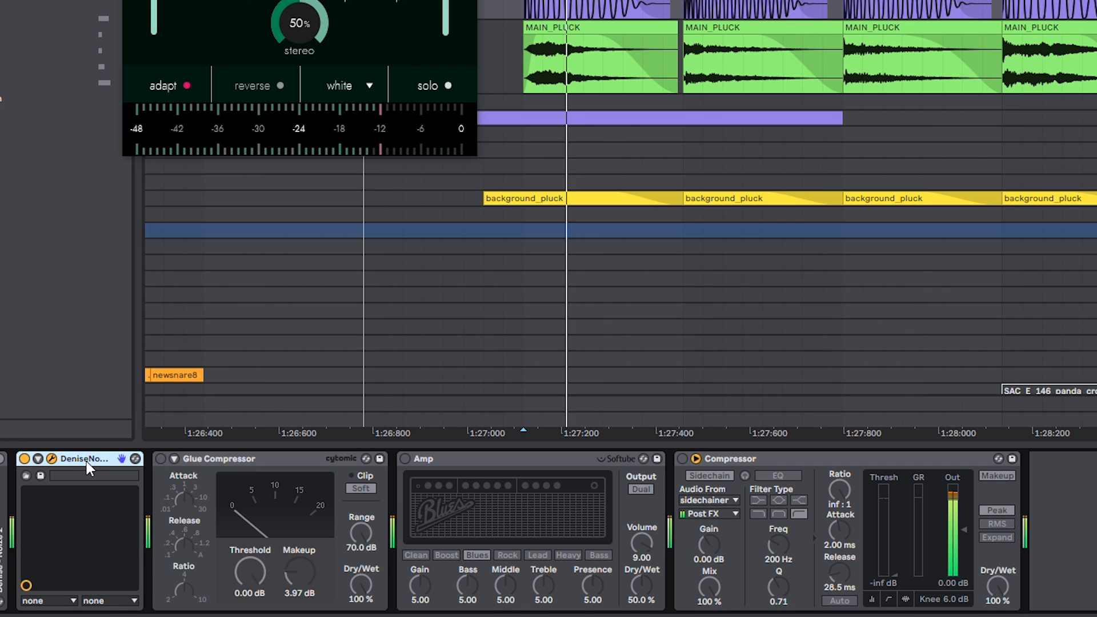
left_click(260, 459)
key("0")
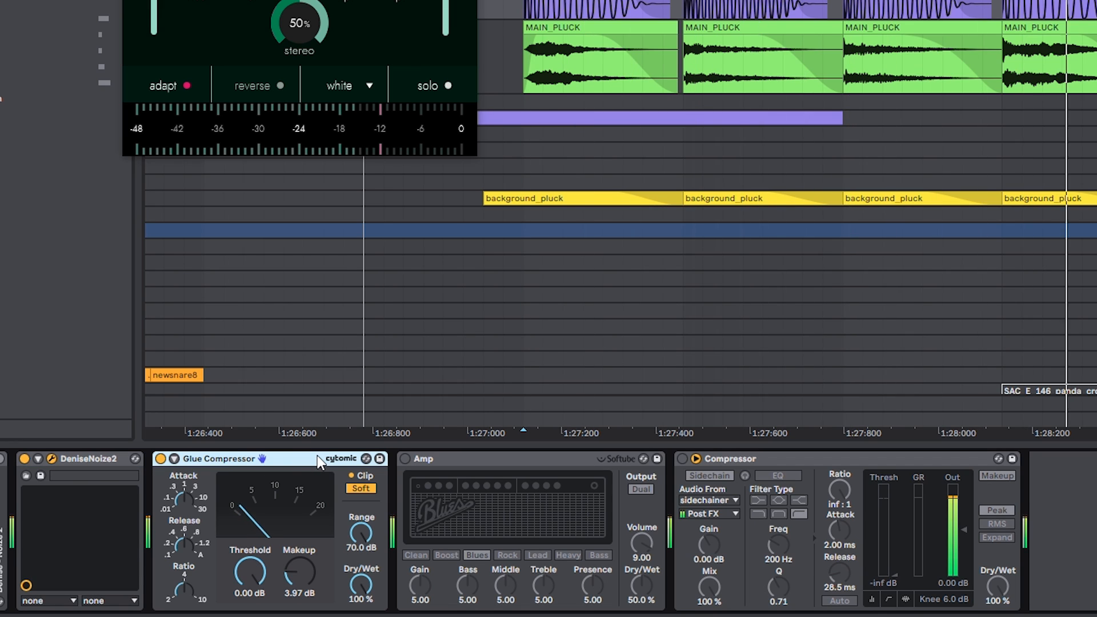
left_click(493, 460)
key("0")
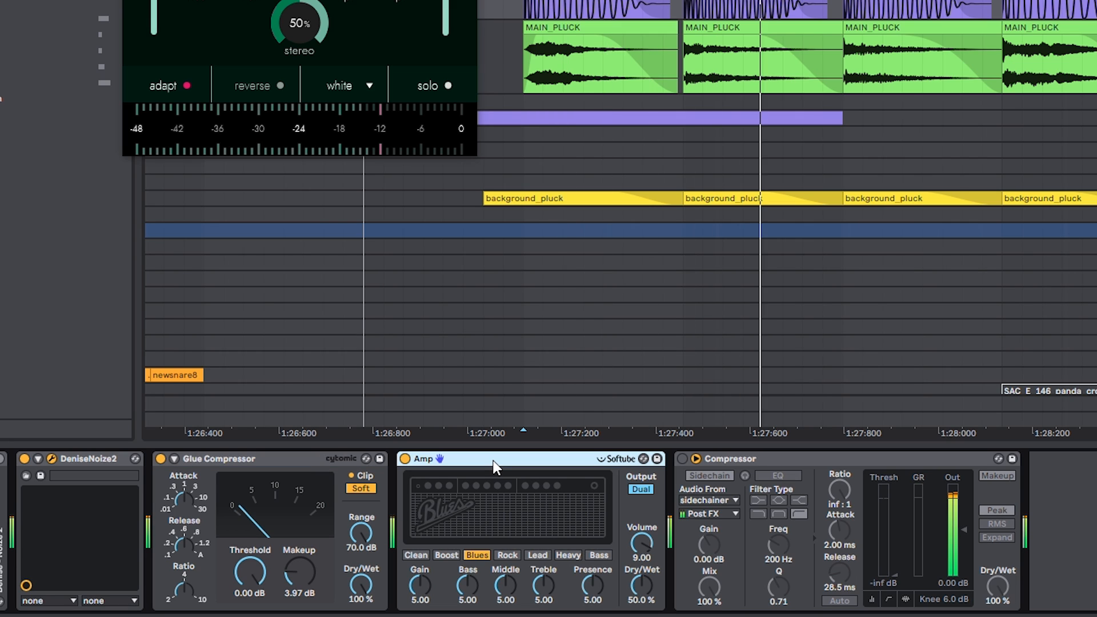
left_click(762, 455)
key("0")
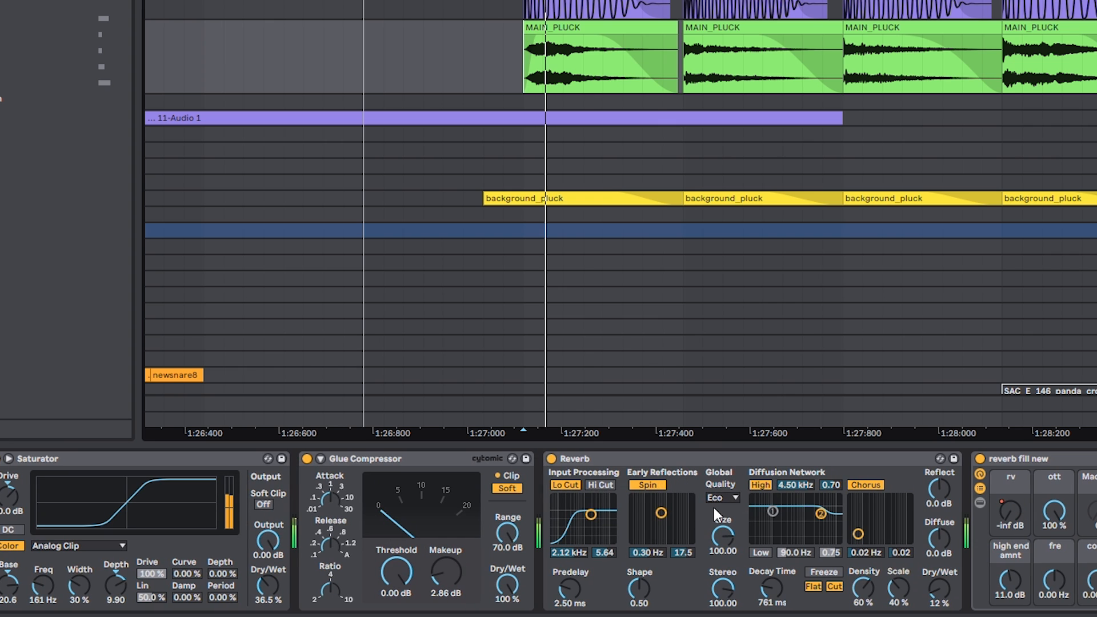
Step: Unfold the drums group to show its individual tracks at drop 1
scroll(712, 505, "left", 5)
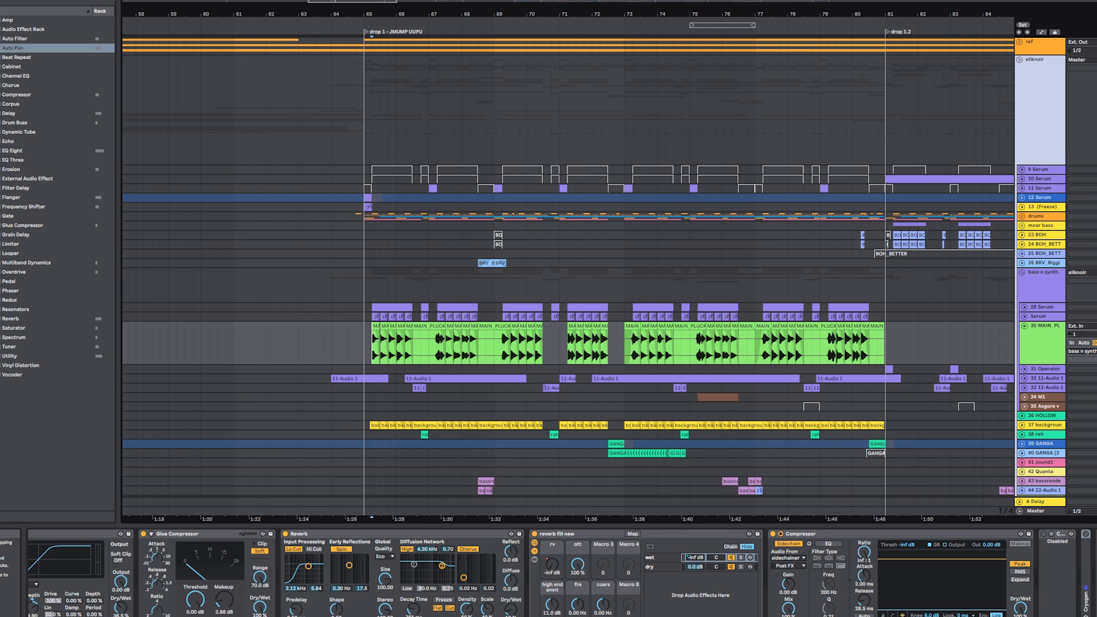
left_click(356, 218)
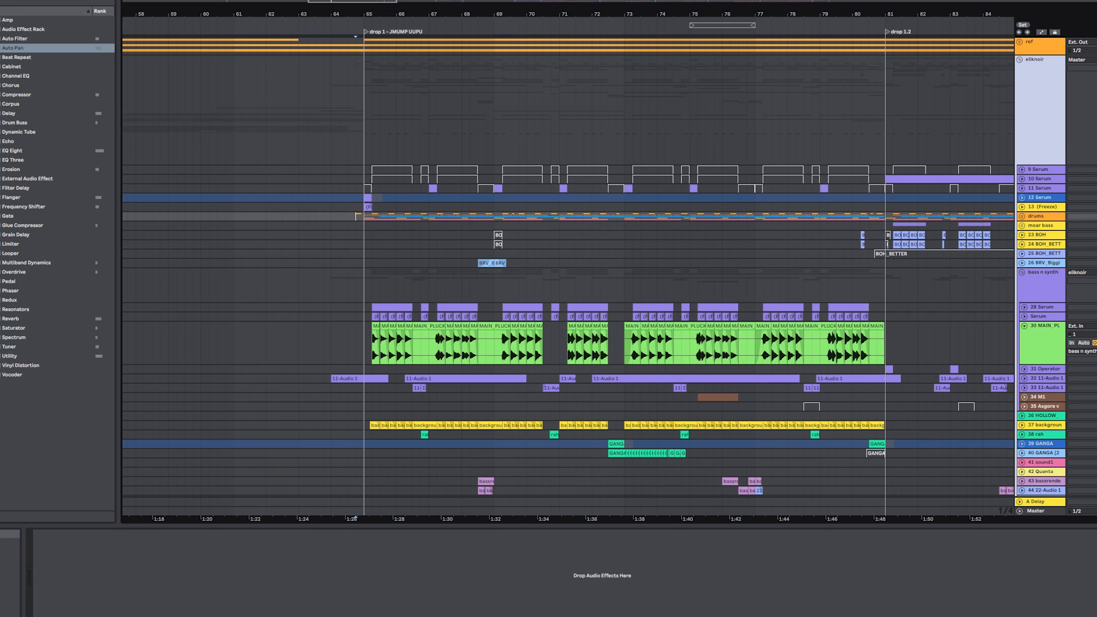
key("u")
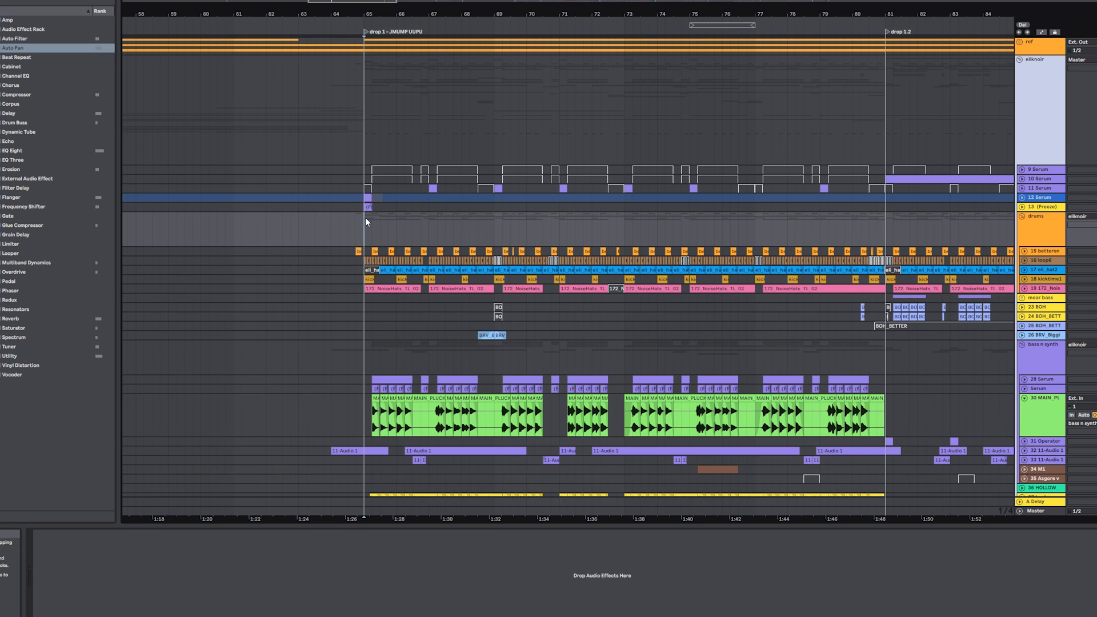
Step: Unfold the 28 Serum track, select its first clip and briefly play the start of drop 1
left_click(384, 379)
scroll(384, 379, "down", 3)
key("space")
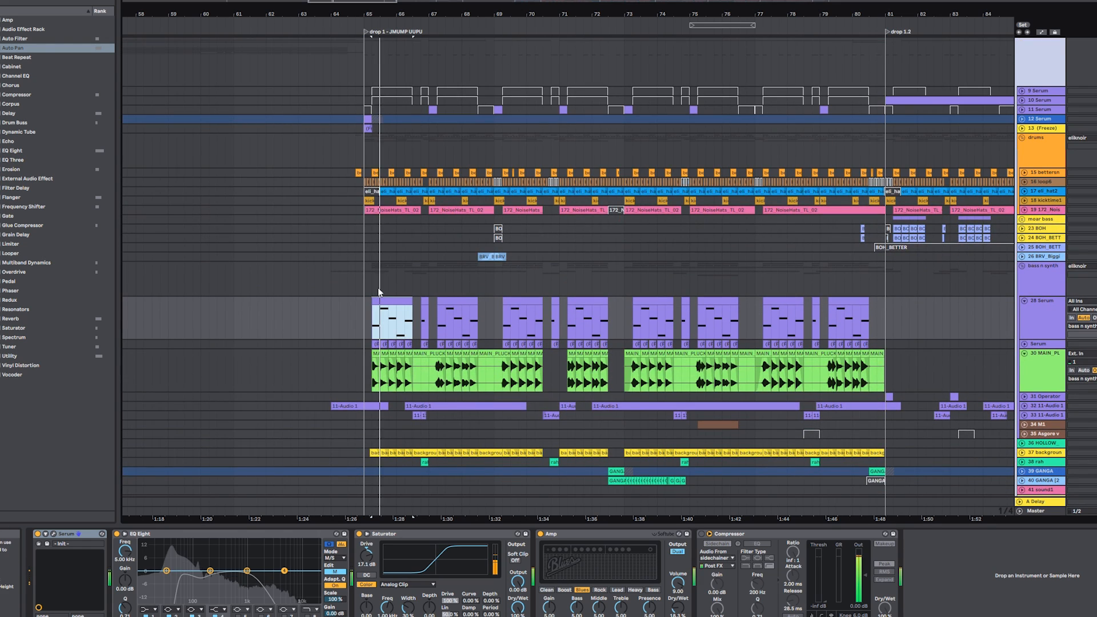
key("space")
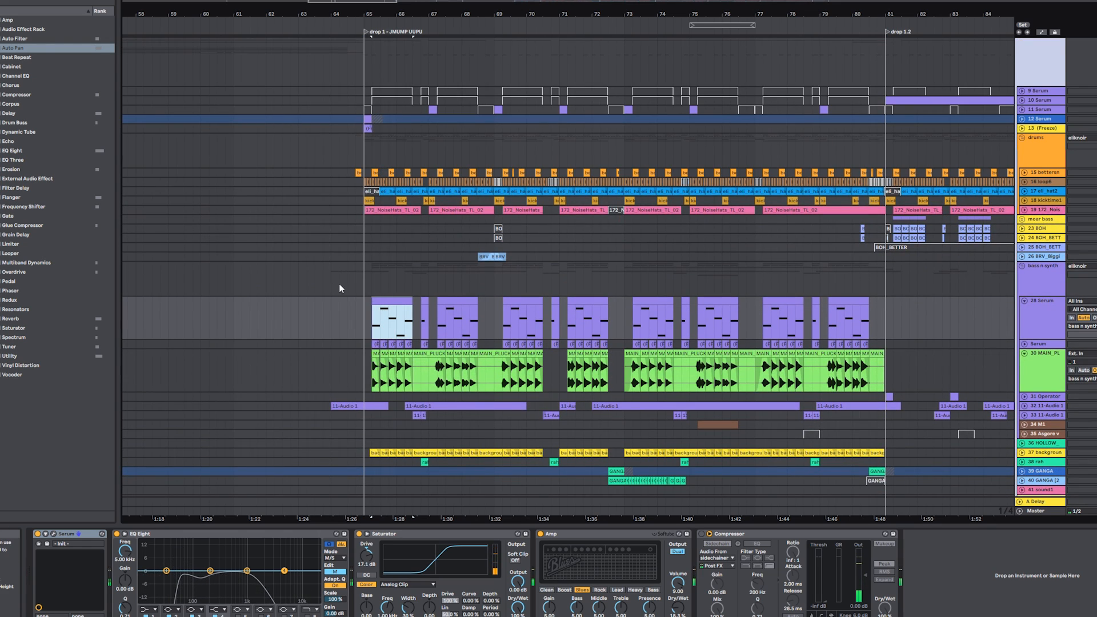
scroll(373, 288, "up", 4)
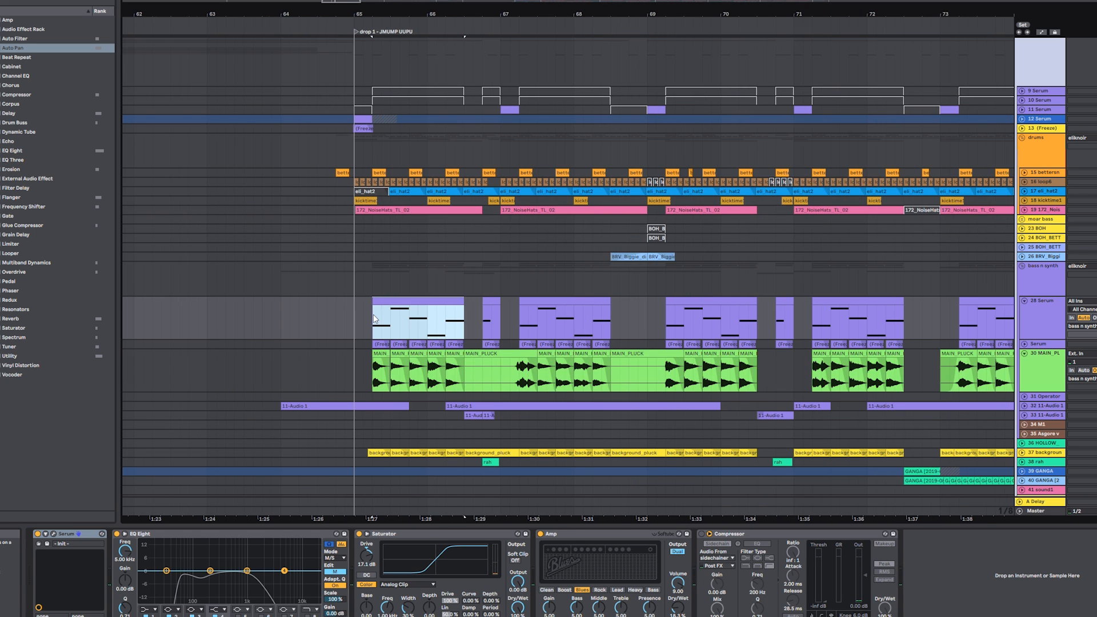
left_click_drag(376, 288, 365, 268)
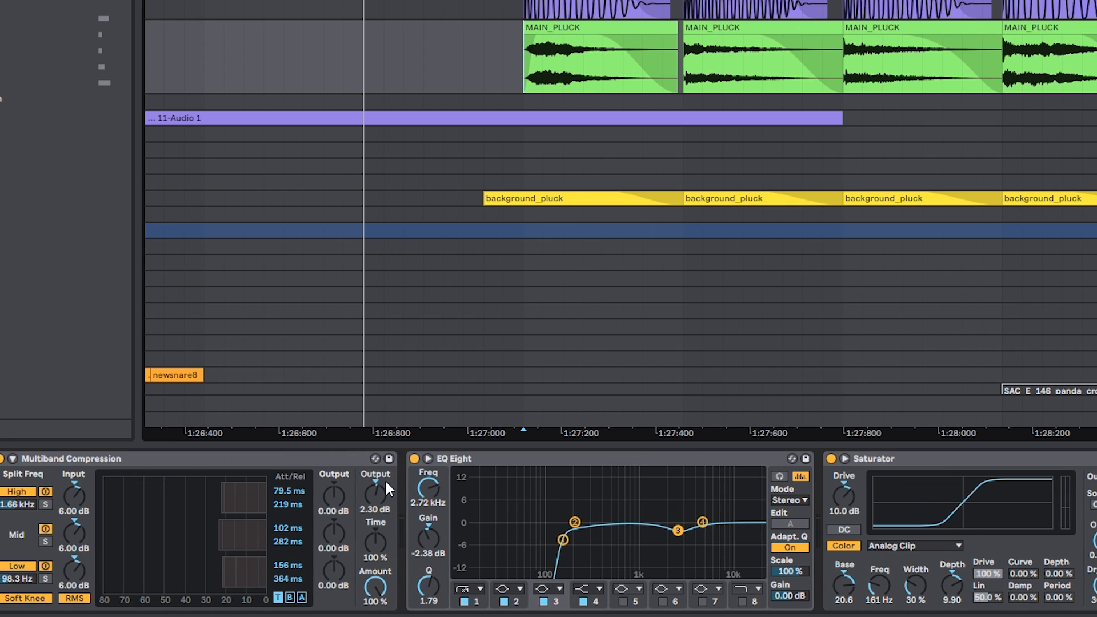
Step: Review the MAIN_PLUCK effect chain and show the automation of the rv macro in the reverb fill new rack
scroll(999, 502, "right", 10)
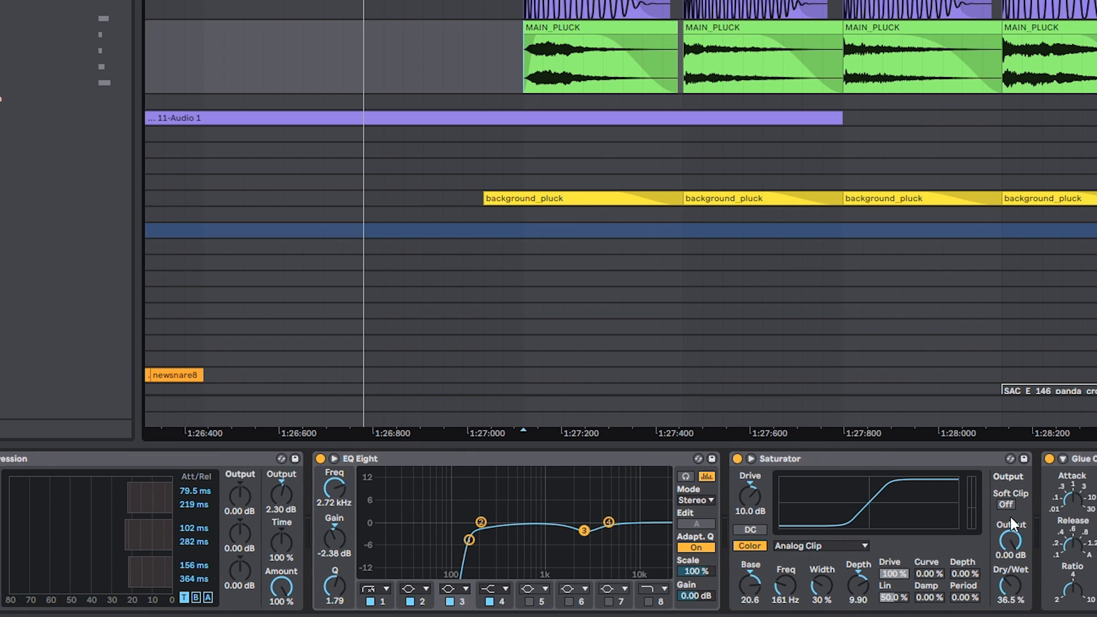
scroll(551, 513, "right", 4)
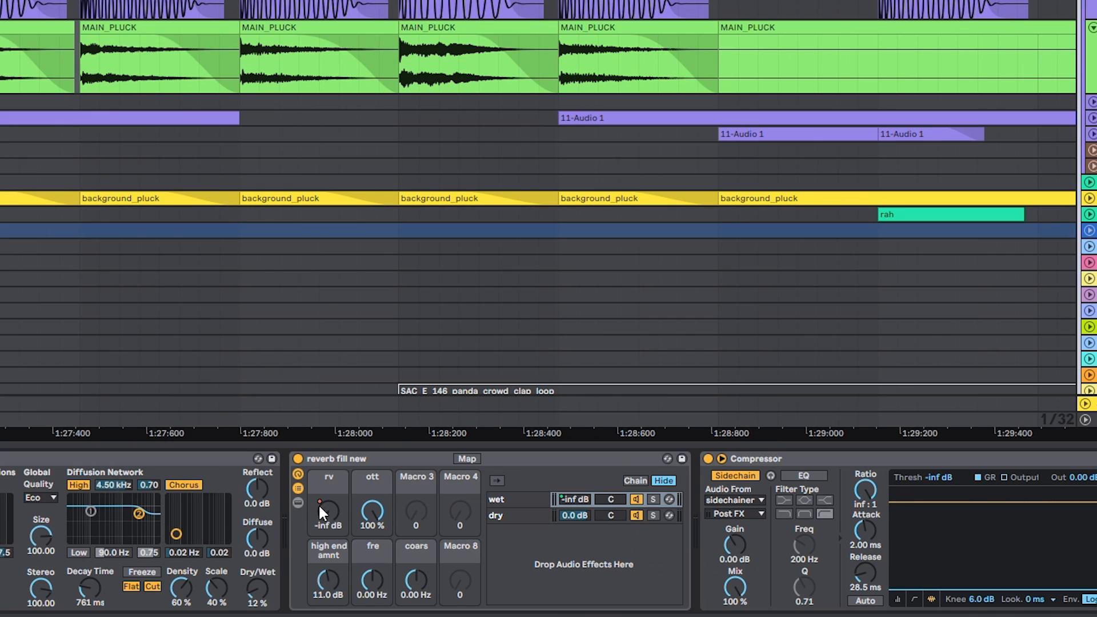
right_click(925, 511)
left_click(960, 271)
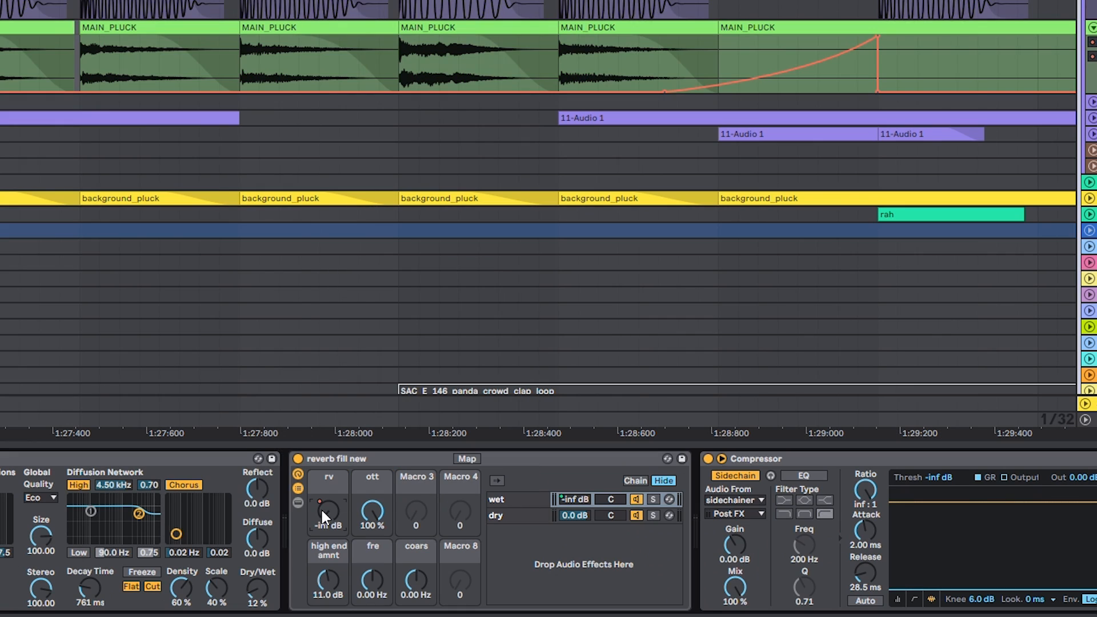
Step: Expand the Reverb and OTT devices inside the reverb fill new rack to inspect their settings
scroll(159, 315, "down", 3)
scroll(159, 315, "right", 5)
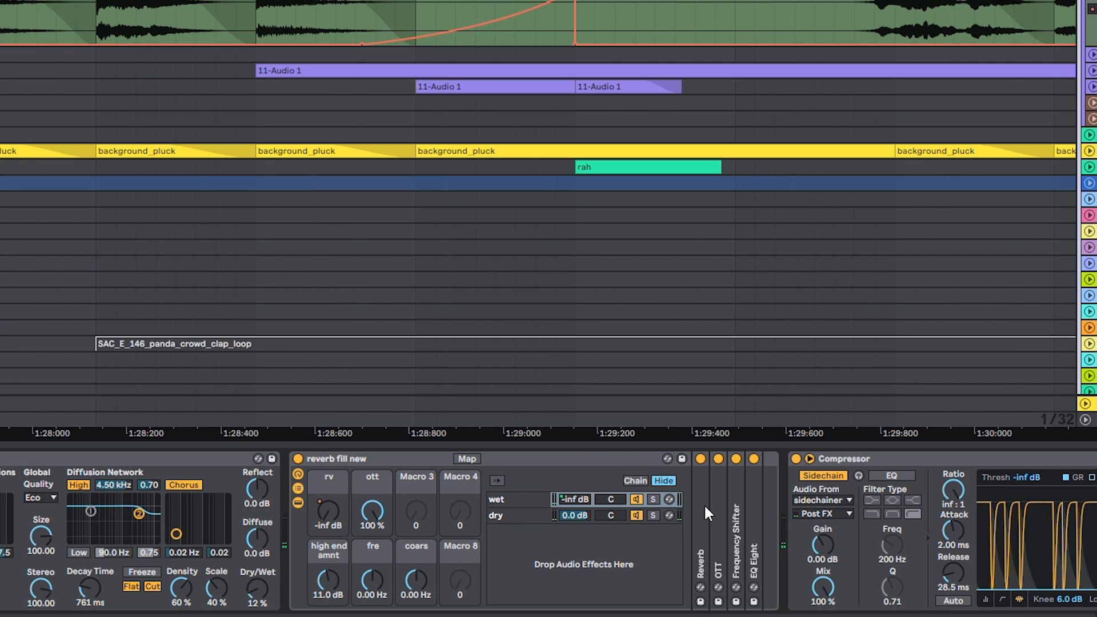
double_click(704, 503)
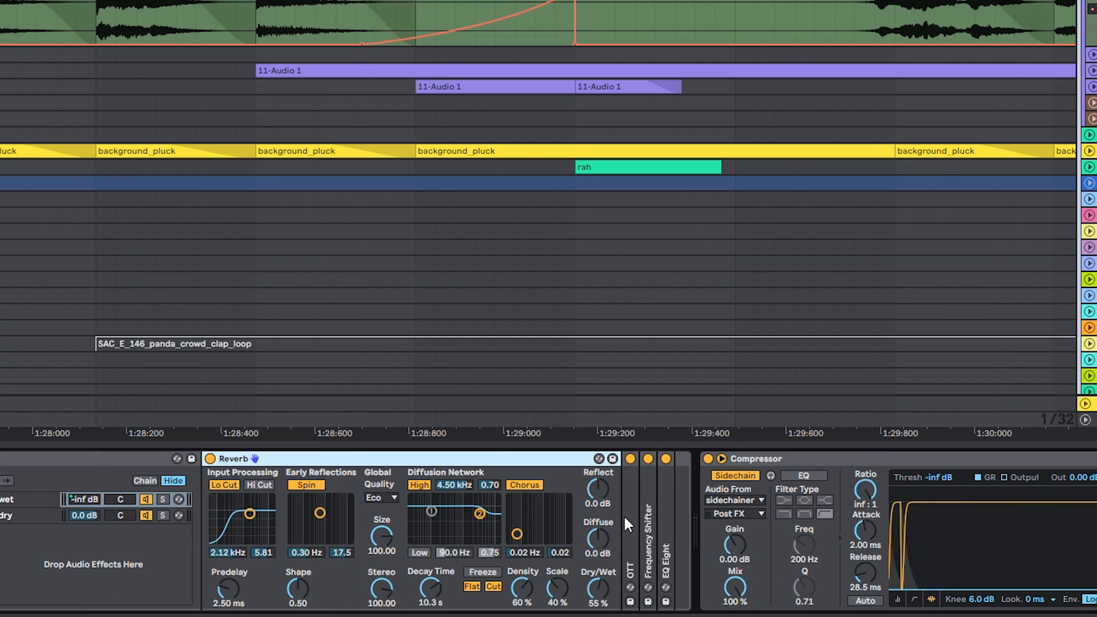
double_click(629, 513)
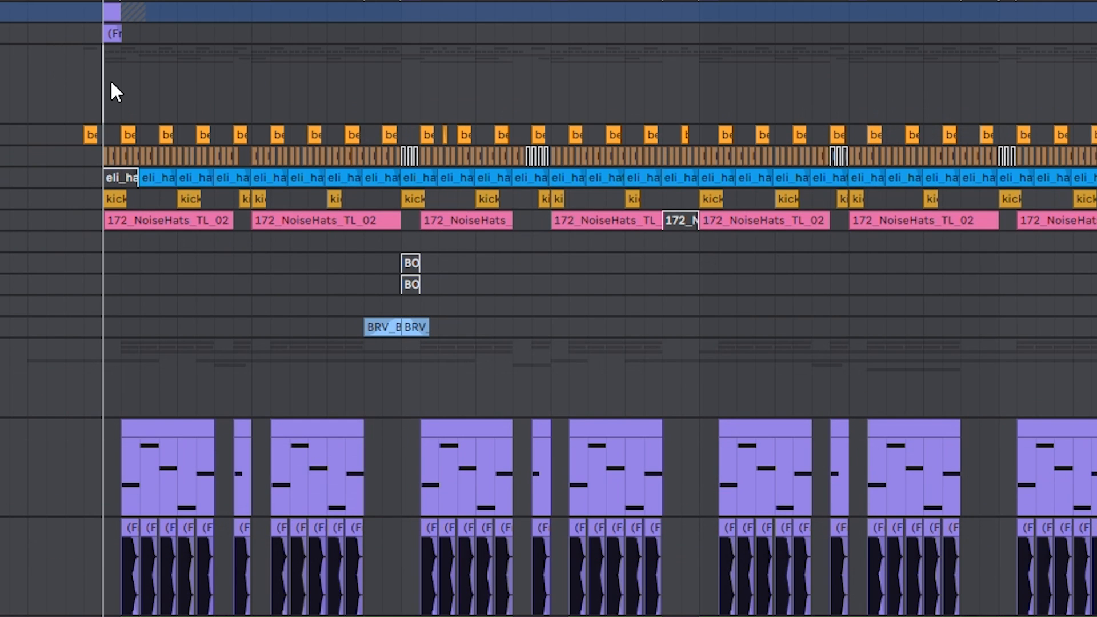
Step: Audition the bettersnare and loop6 tracks from the start of drop 1
left_click(109, 81)
scroll(99, 79, "up", 4)
left_click(131, 127)
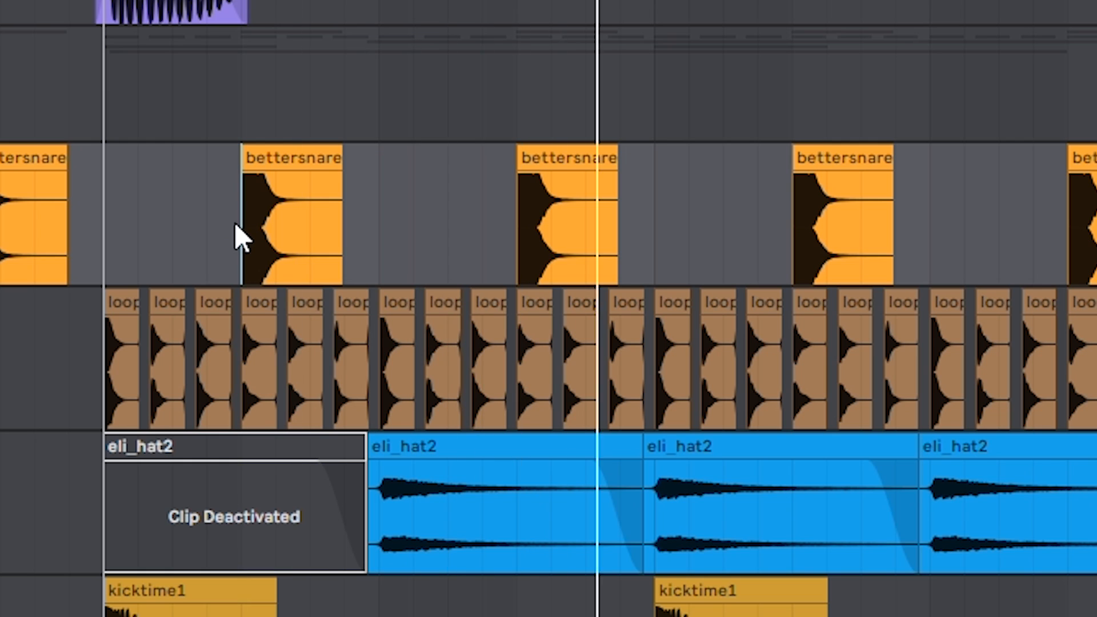
left_click(110, 366)
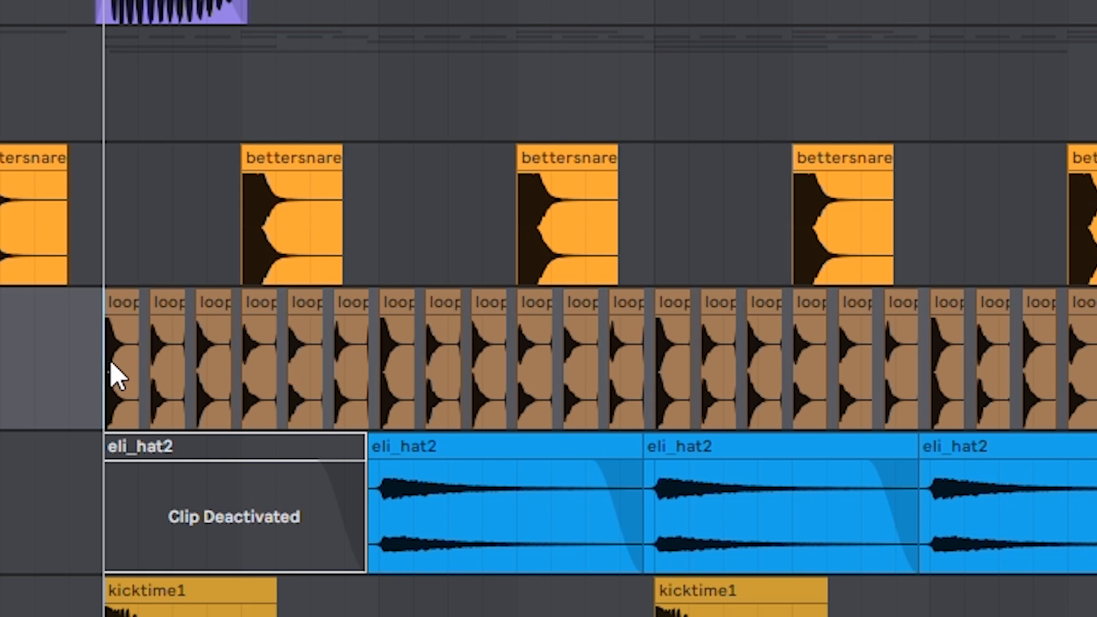
key("space")
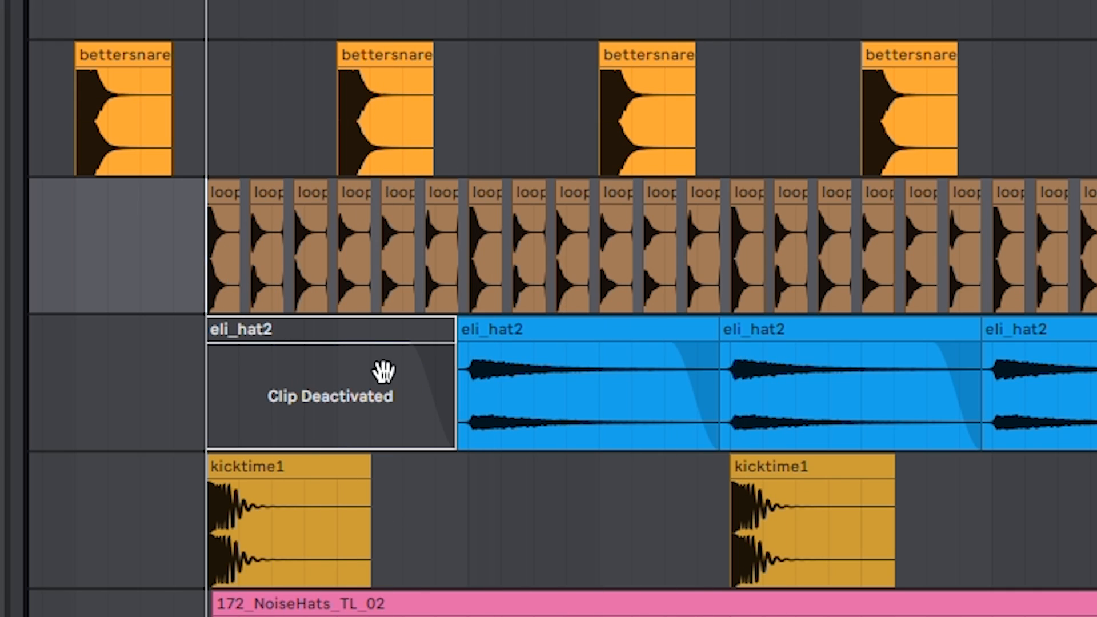
Step: Audition the eli_hat2 track from its first active clip in the drop
left_click(464, 389)
key("space")
key("space")
scroll(534, 368, "right", 5)
scroll(533, 368, "down", 2)
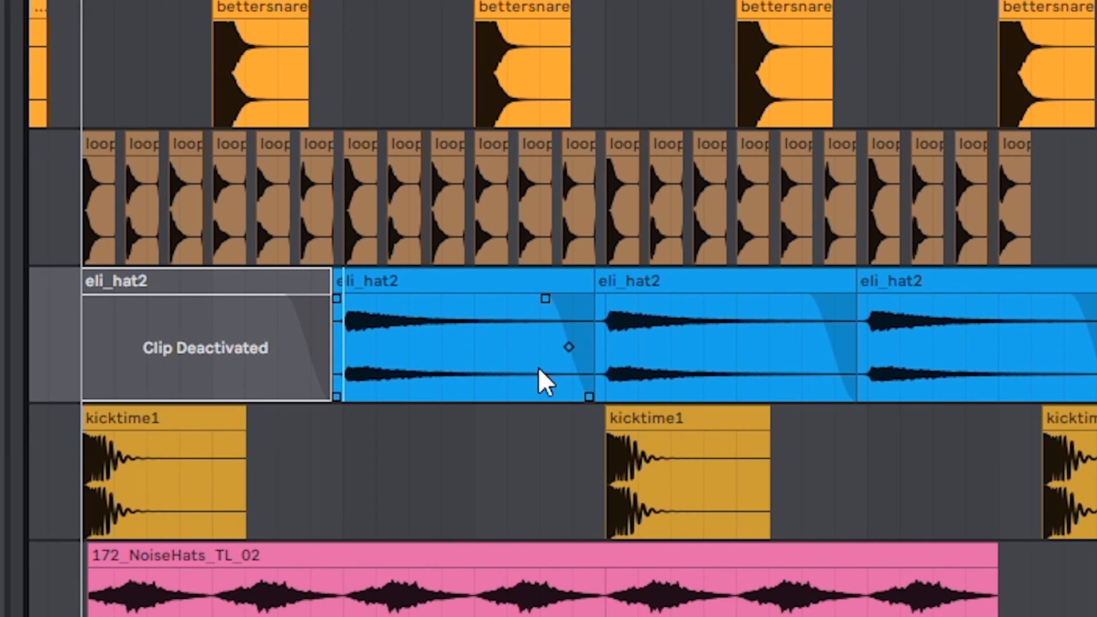
key("space")
key("space")
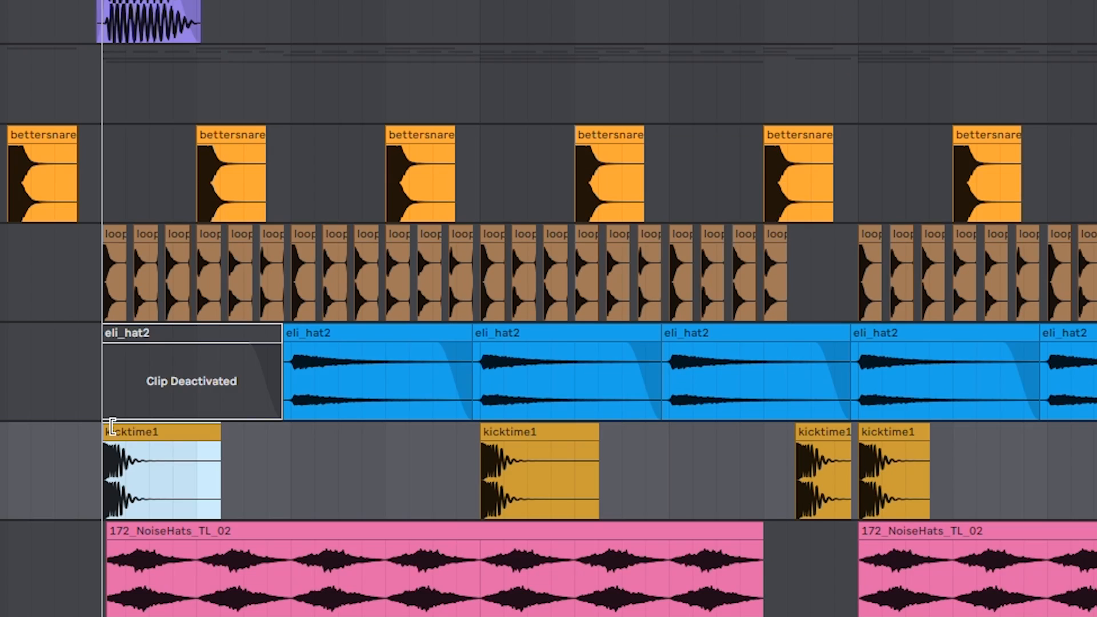
Step: Play the first kicktime1 clip, and audition the 12 Serum sound at the start of the drop
key("space")
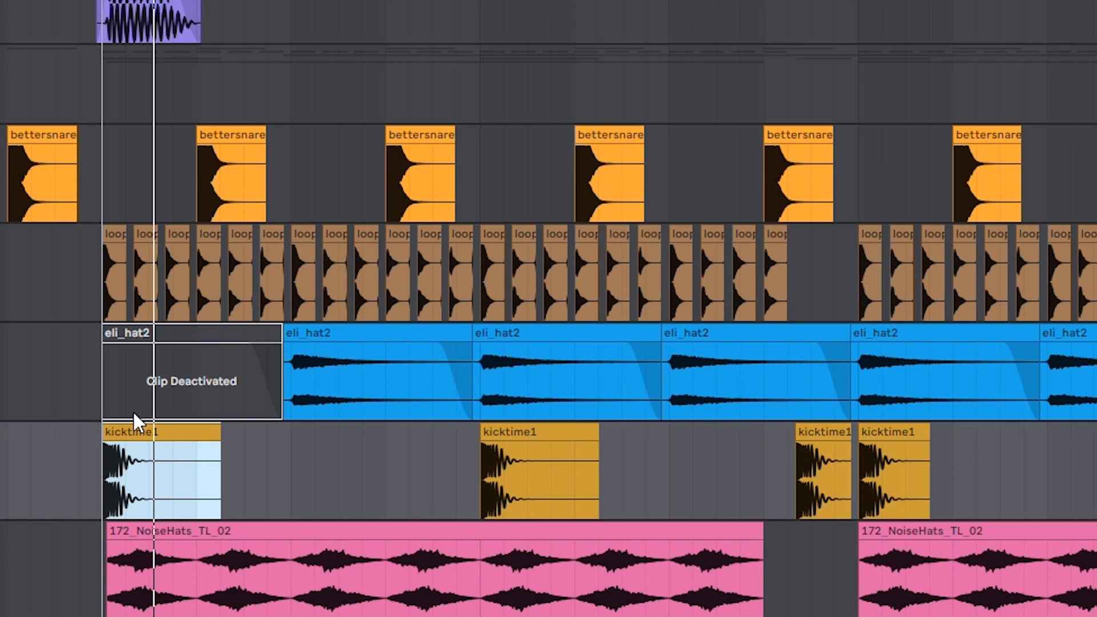
key("space")
left_click(191, 177)
key("space")
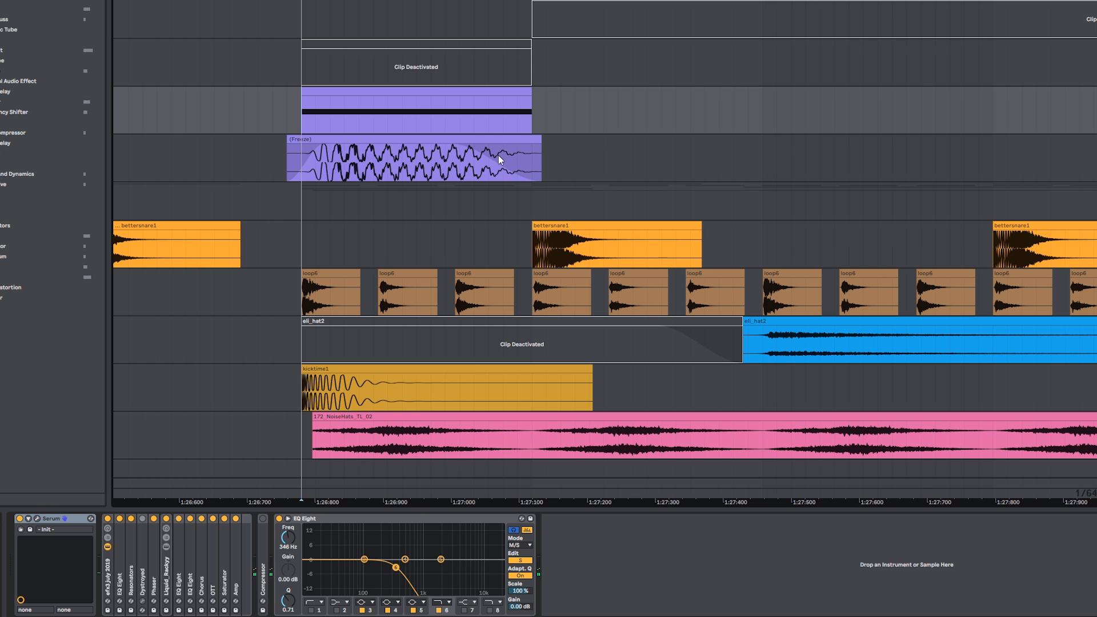
Step: Move the Serum window clear of the clips and audition the 12-Serum sound while watching its oscillators
left_click_drag(1095, 169, 386, 13)
key("space")
key("space")
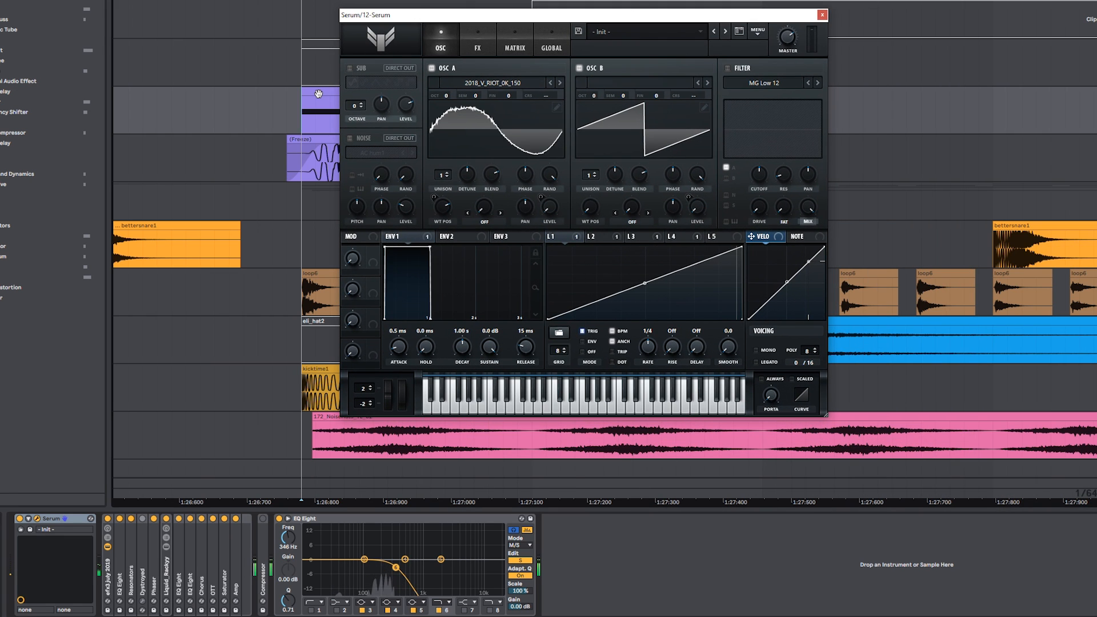
left_click_drag(415, 18, 555, 22)
key("space")
key("space")
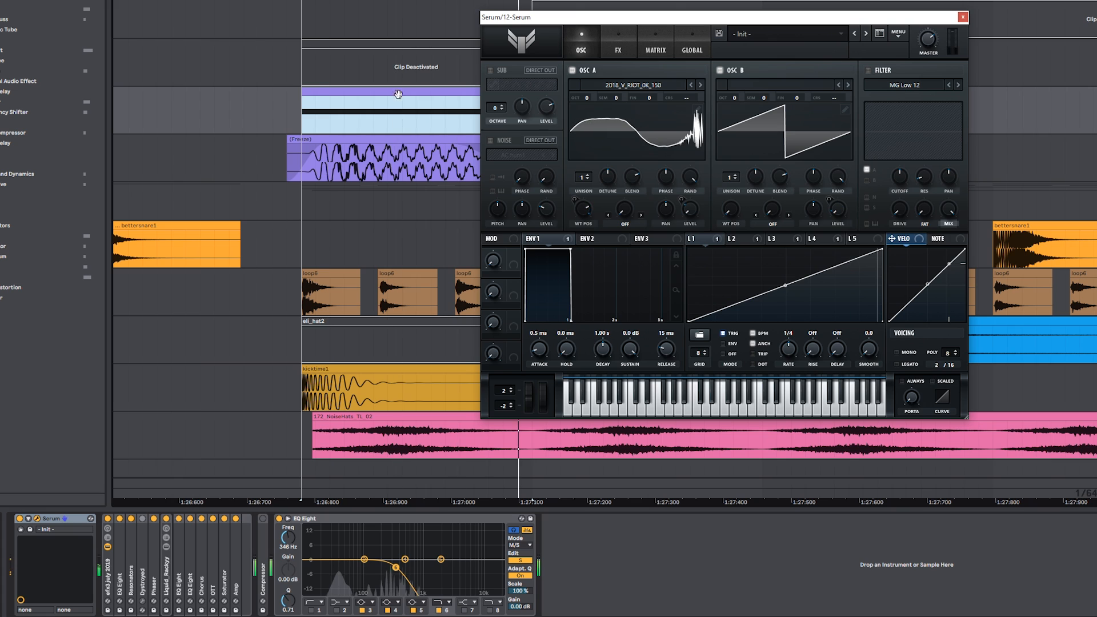
Step: Expand the EQ Eight and Resonators devices, replay the Serum sound from the drop's start, and close the Serum window
double_click(118, 579)
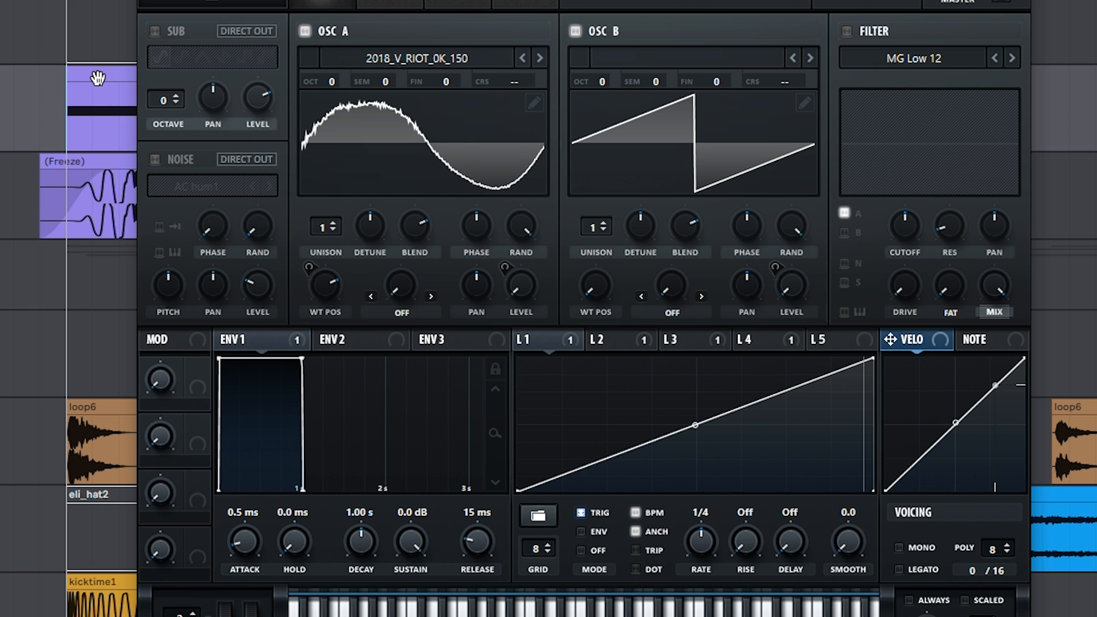
left_click(318, 92)
key("space")
left_click_drag(240, 2, 498, 6)
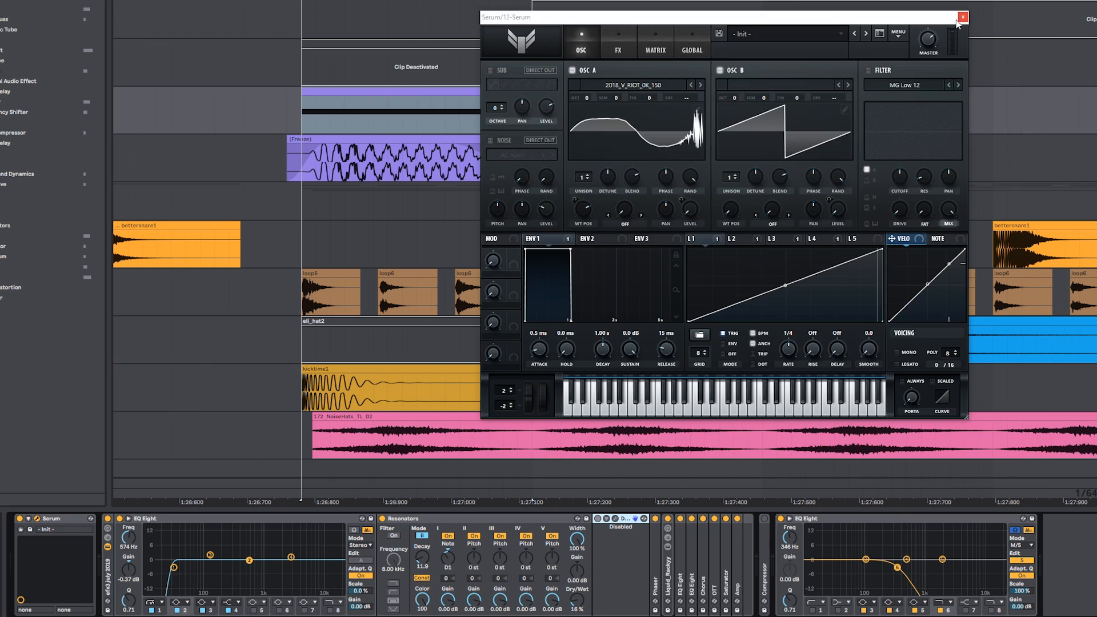
left_click(964, 15)
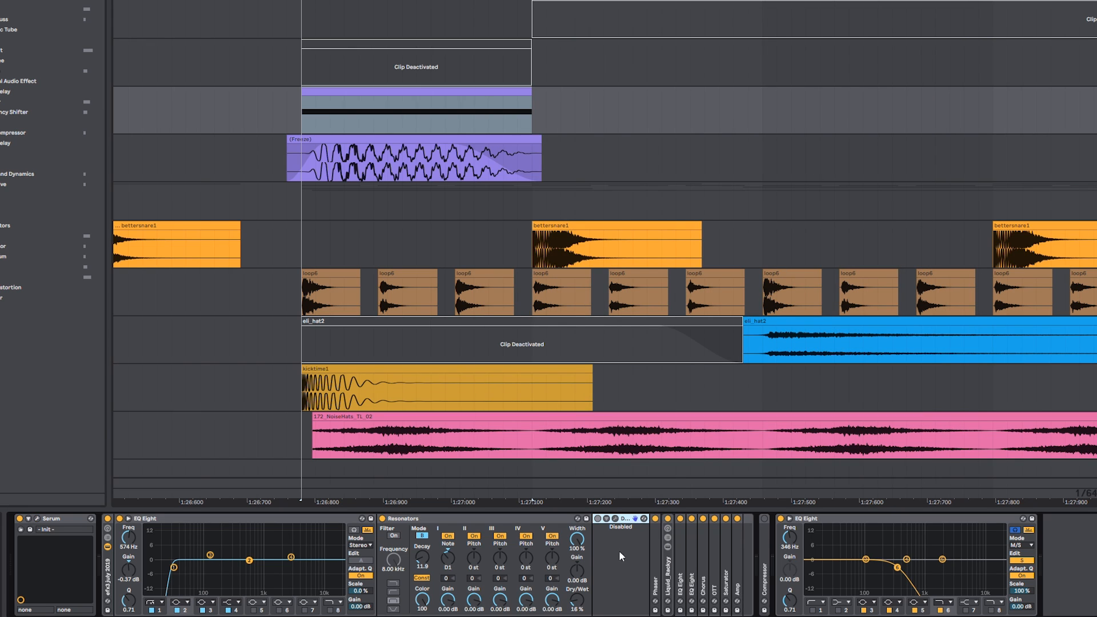
Step: Expand the Phaser and Liquid_Rackyy devices and collapse the disabled Dystroyed plugin to inspect the effect chain
double_click(654, 578)
left_click(627, 522)
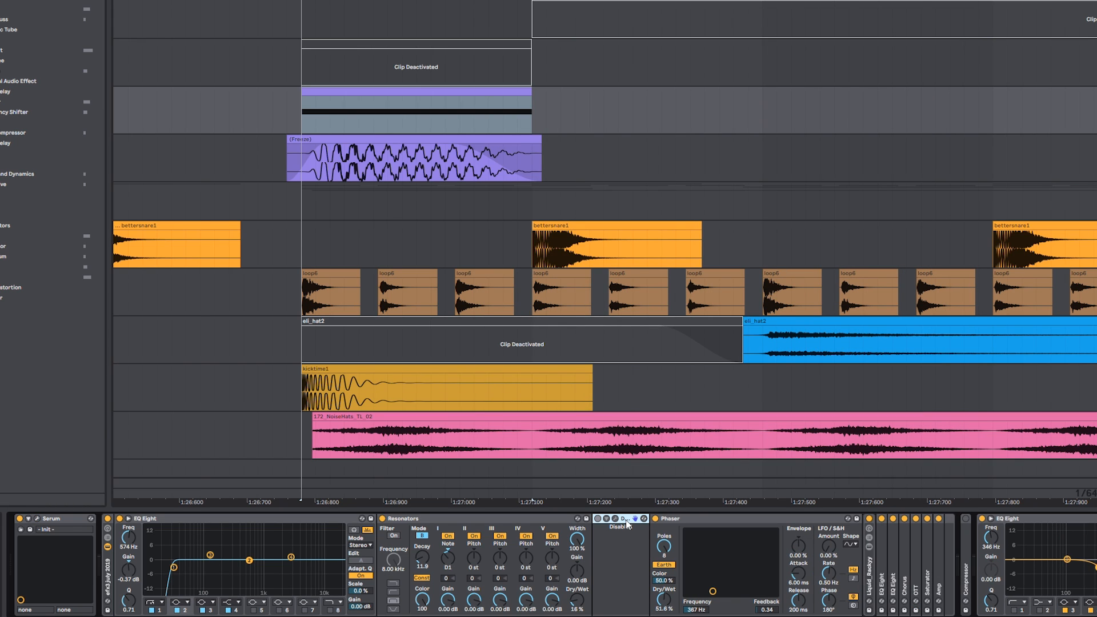
double_click(627, 522)
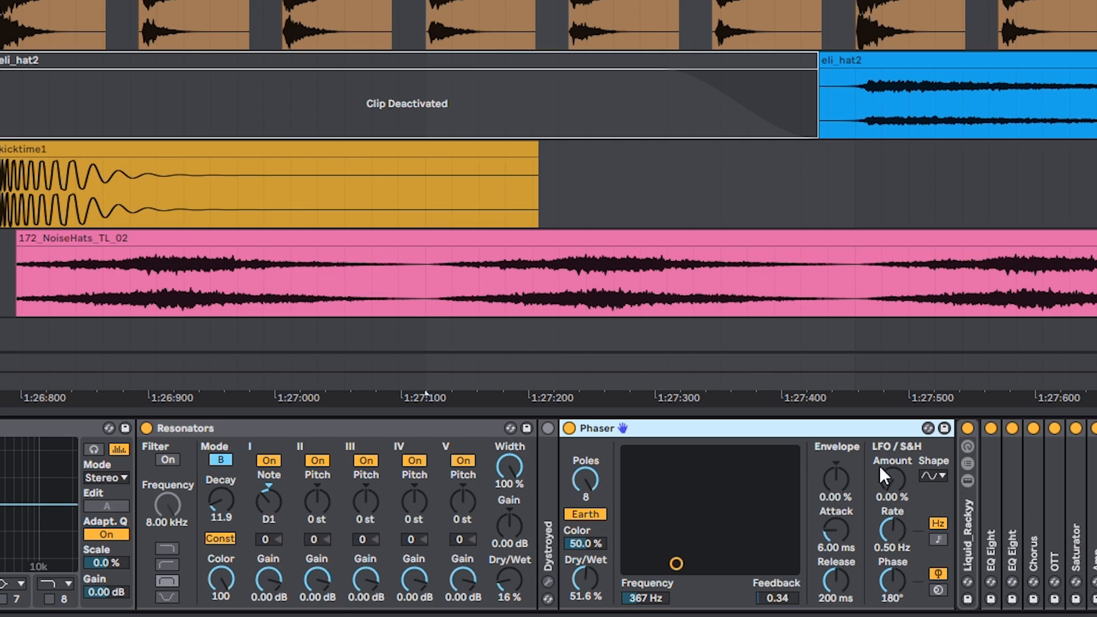
double_click(968, 507)
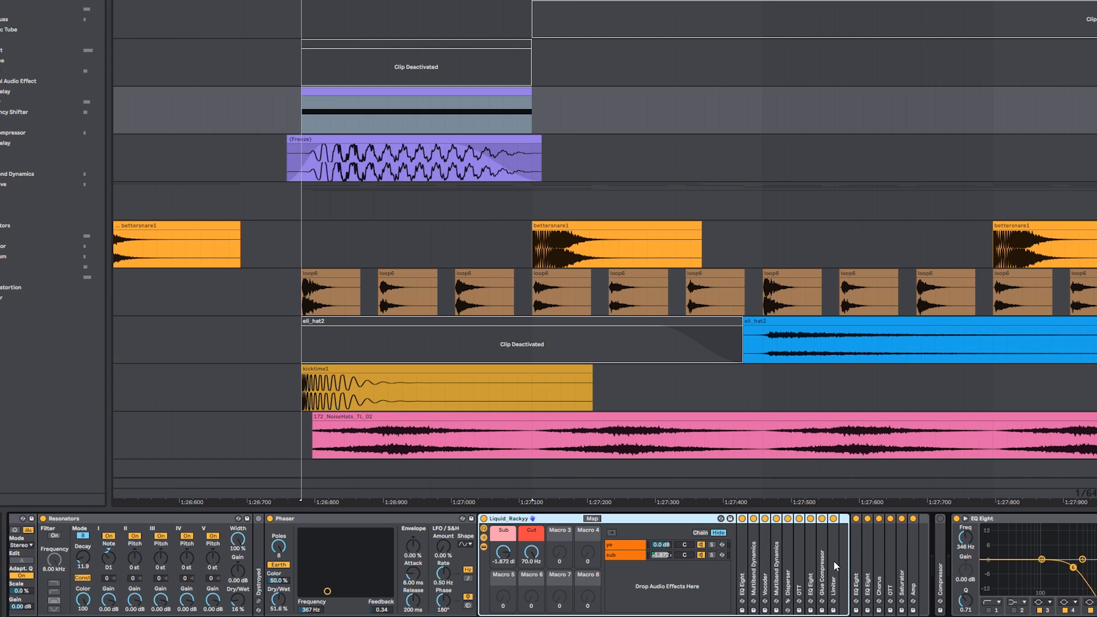
Step: Expand the two EQ Eights, Chorus, OTT, Saturator and Amp after Liquid_Rackyy to inspect their settings
double_click(857, 562)
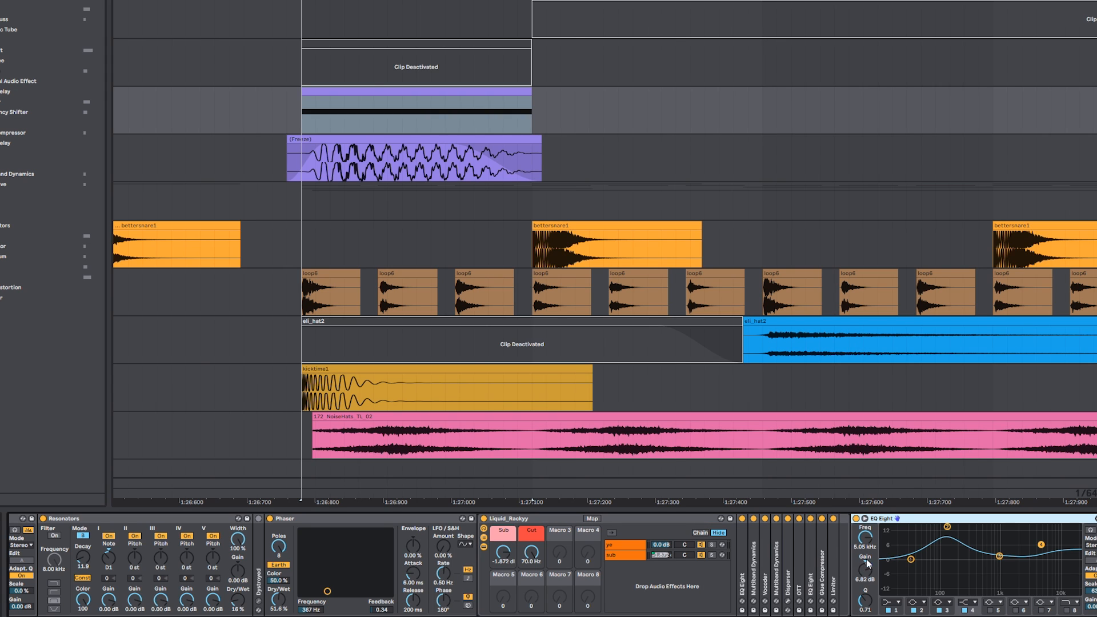
double_click(866, 550)
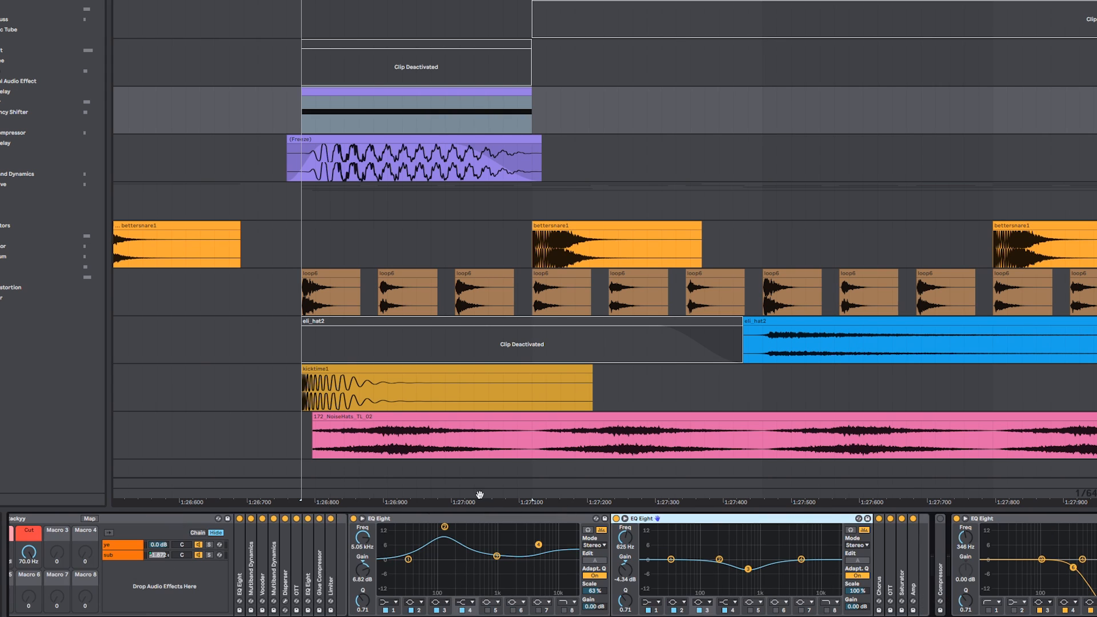
double_click(882, 548)
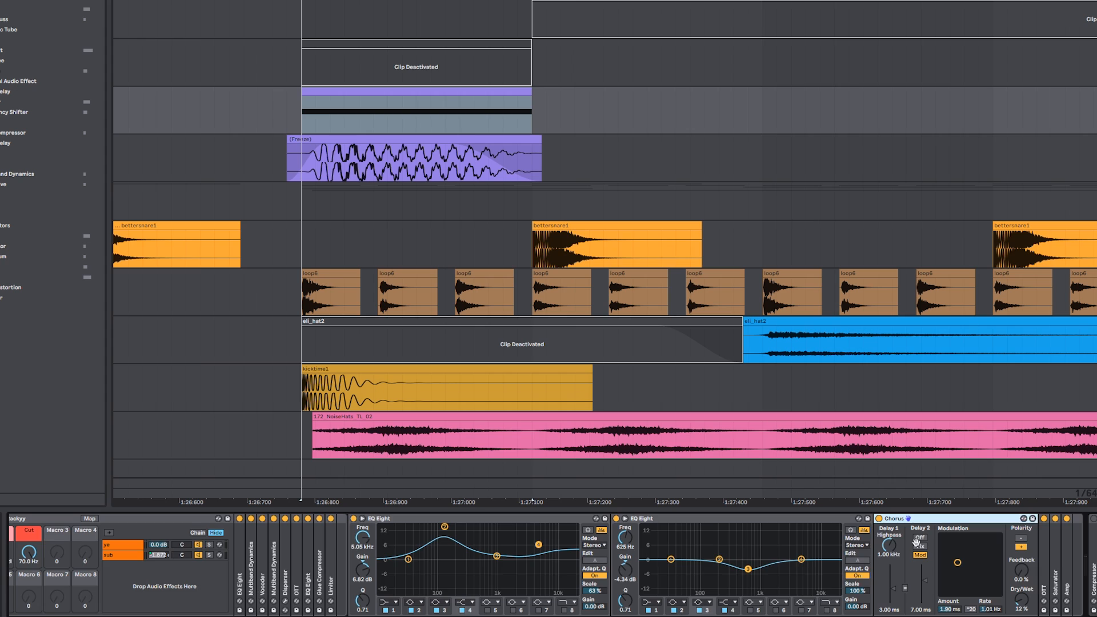
double_click(890, 550)
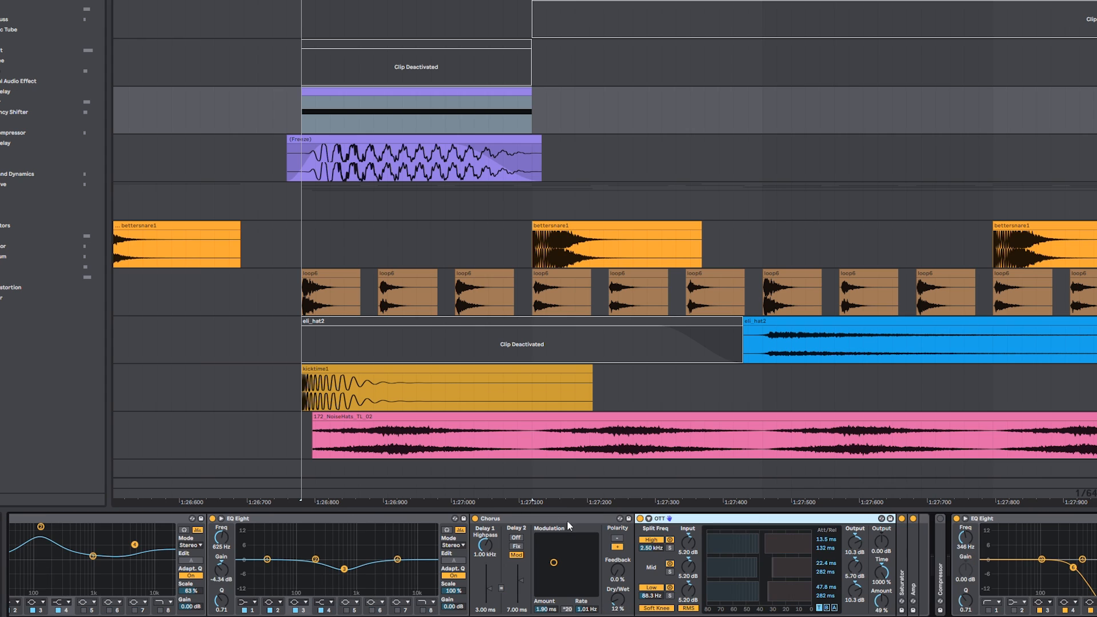
double_click(903, 552)
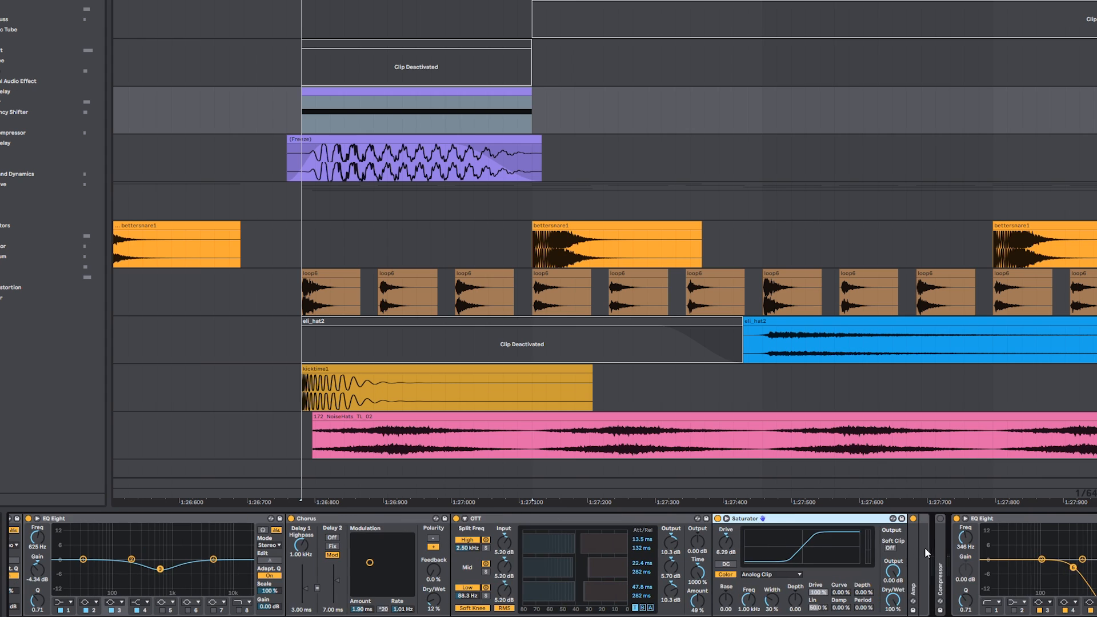
double_click(914, 547)
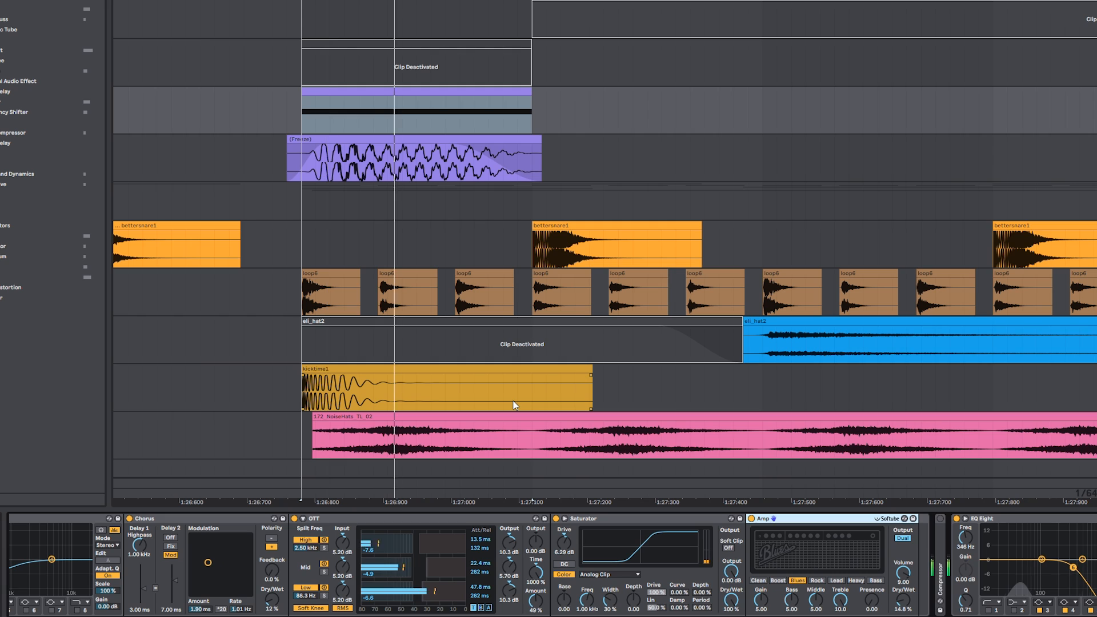
Step: Audition the frozen purple audio clip from the start of the drop
left_click(303, 179)
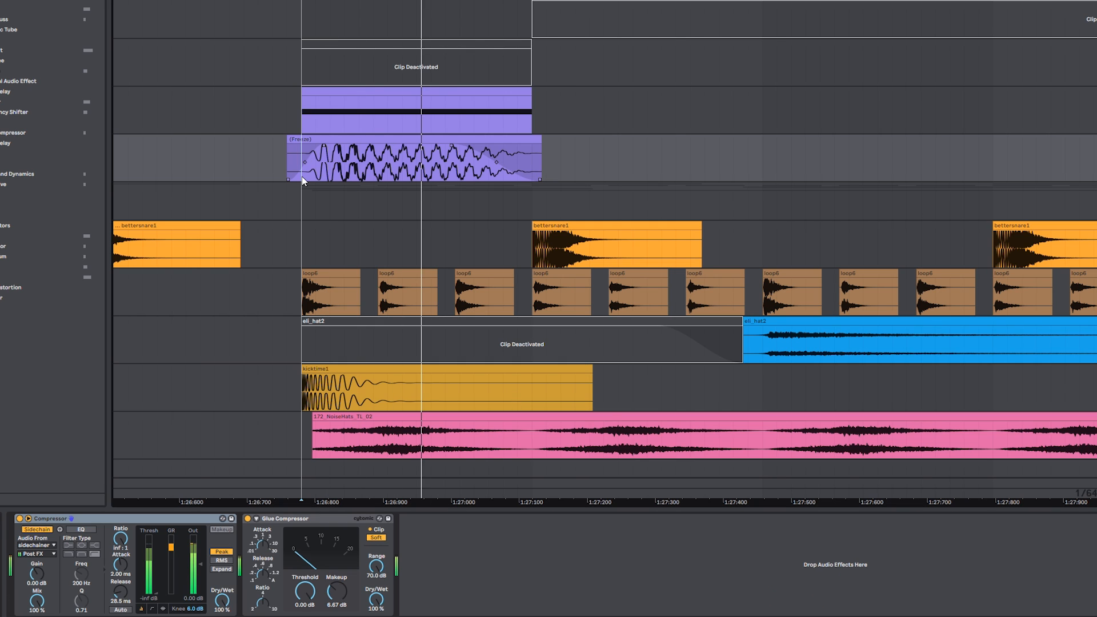
key("space")
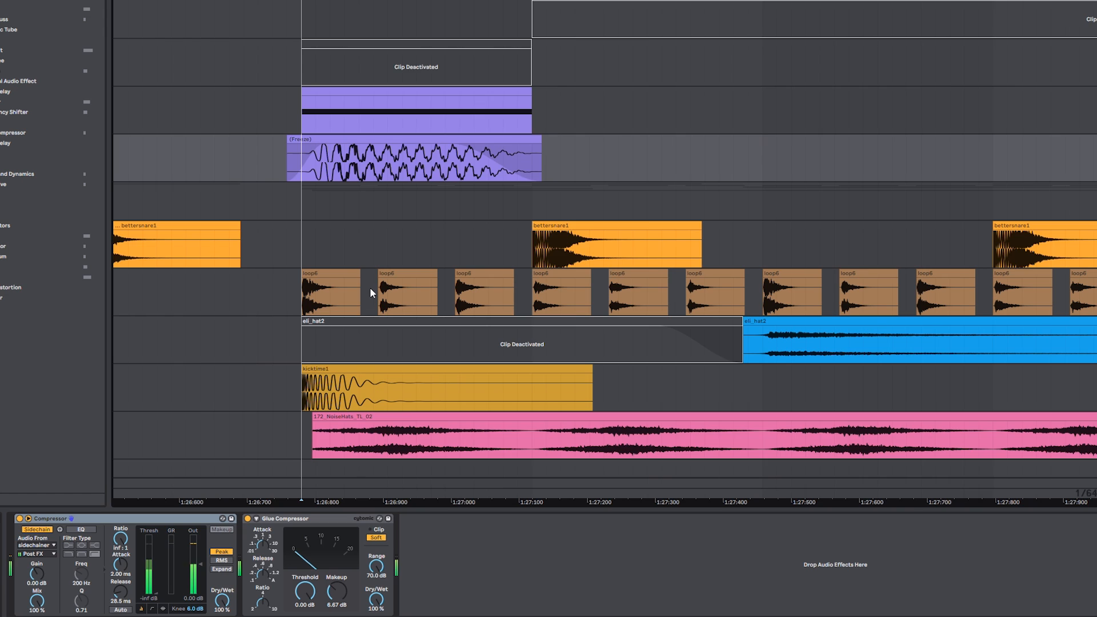
Step: Audition the first frozen bassrender2 fill from its start, just after 1:31:400
scroll(380, 286, "down", 3)
scroll(385, 280, "down", 2)
scroll(435, 217, "up", 3)
scroll(434, 217, "down", 5)
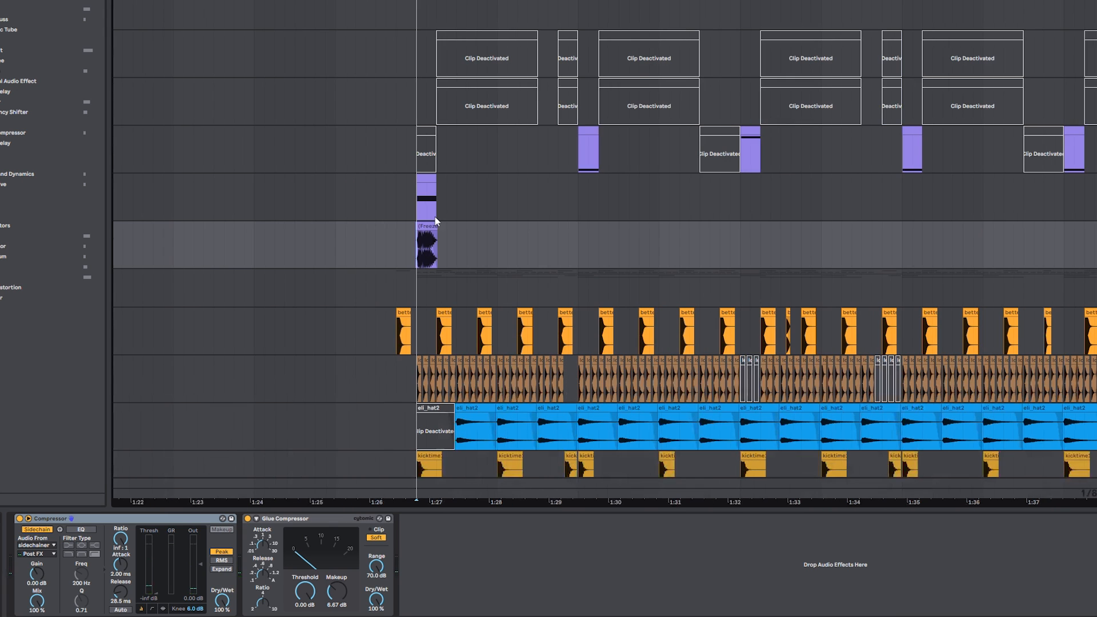
left_click_drag(451, 203, 324, 178)
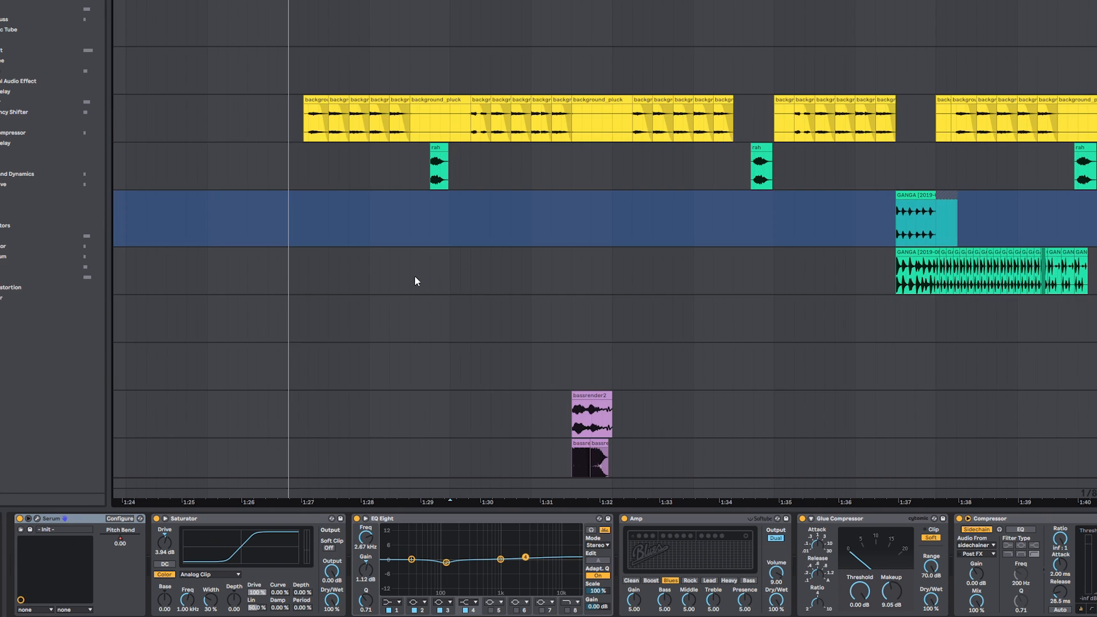
scroll(414, 275, "down", 3)
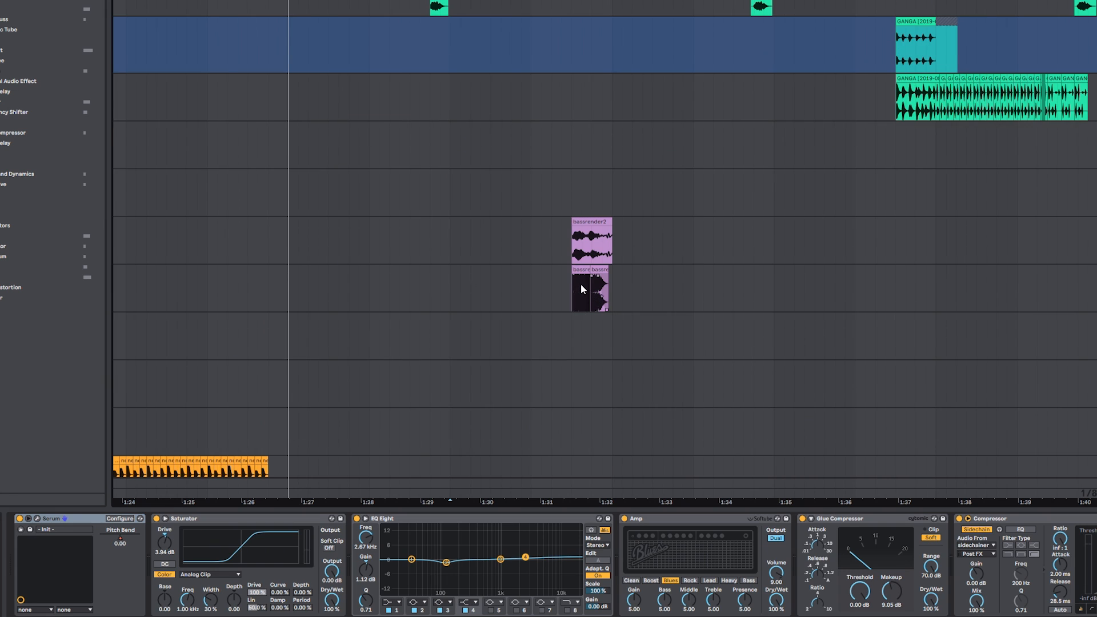
left_click(582, 285)
scroll(581, 283, "up", 5)
left_click(531, 289)
key("space")
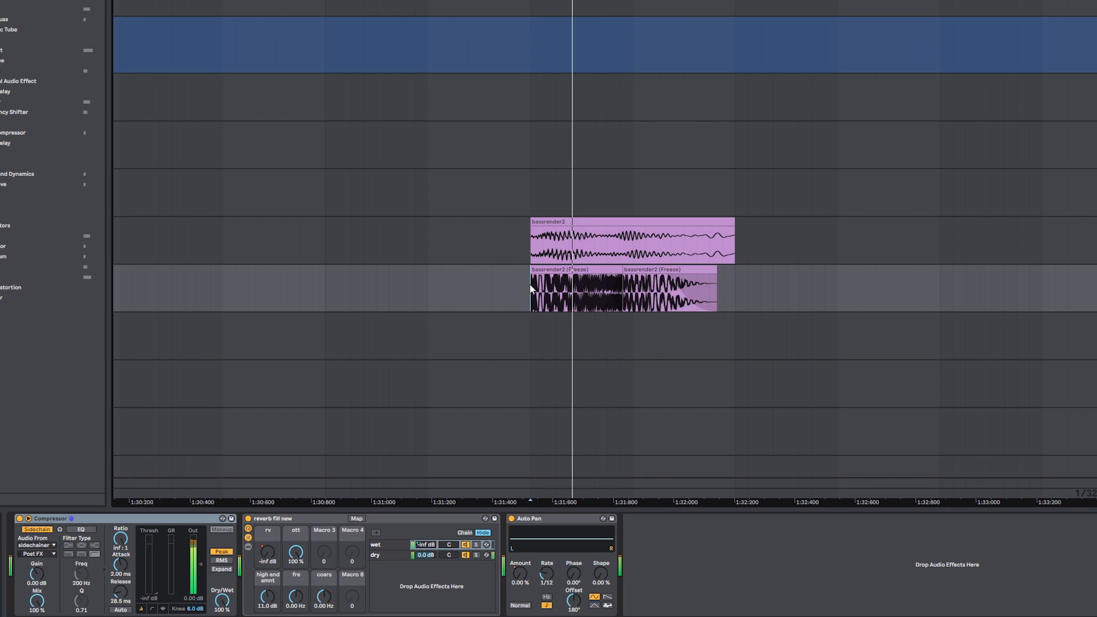
key("space")
Step: Show the automation of the rv macro in reverb fill new, replay the bass fill, and hide the automation
right_click(267, 552)
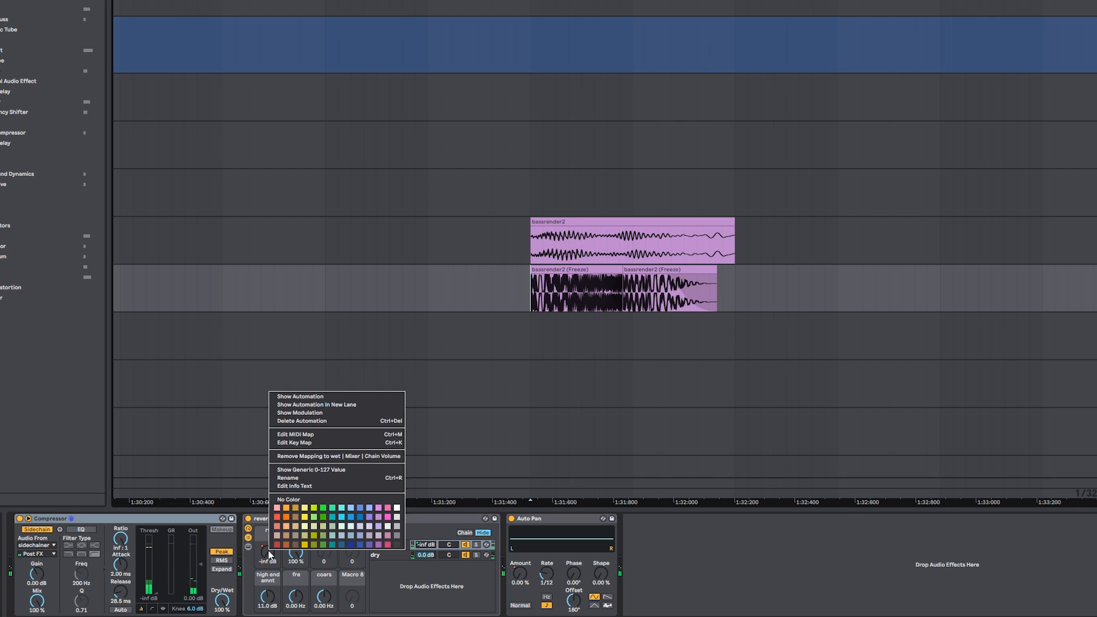
left_click(291, 394)
key("space")
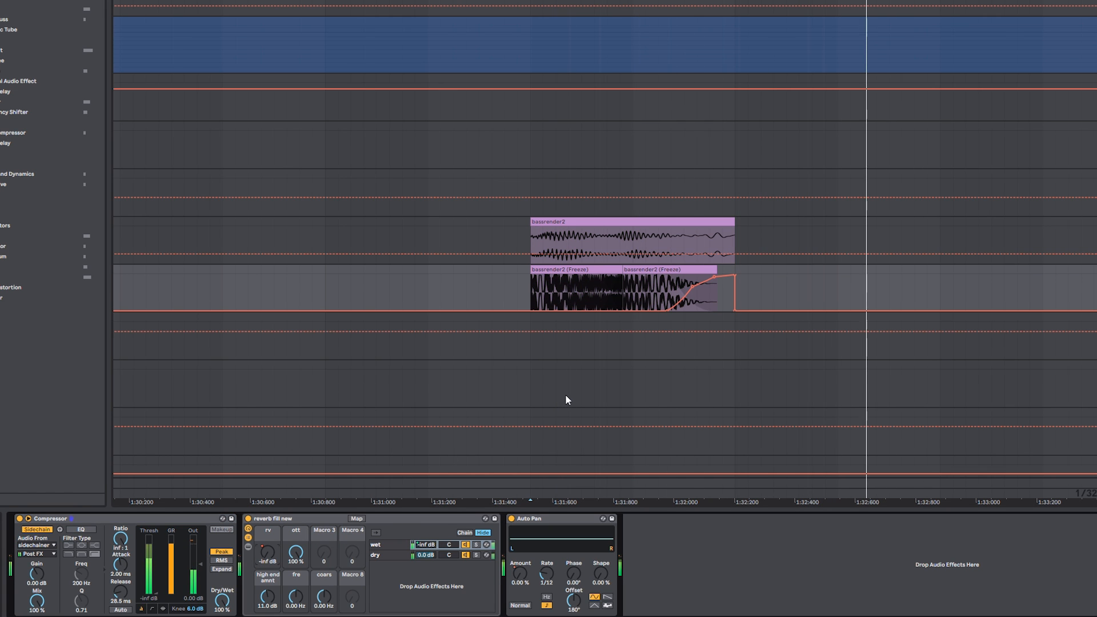
key("space")
key("a")
Step: Audition the frozen bassrender2 clips of the second fill, starting near 1:42, to hear the Auto Pan effect
scroll(562, 365, "down", 3)
scroll(563, 366, "down", 3)
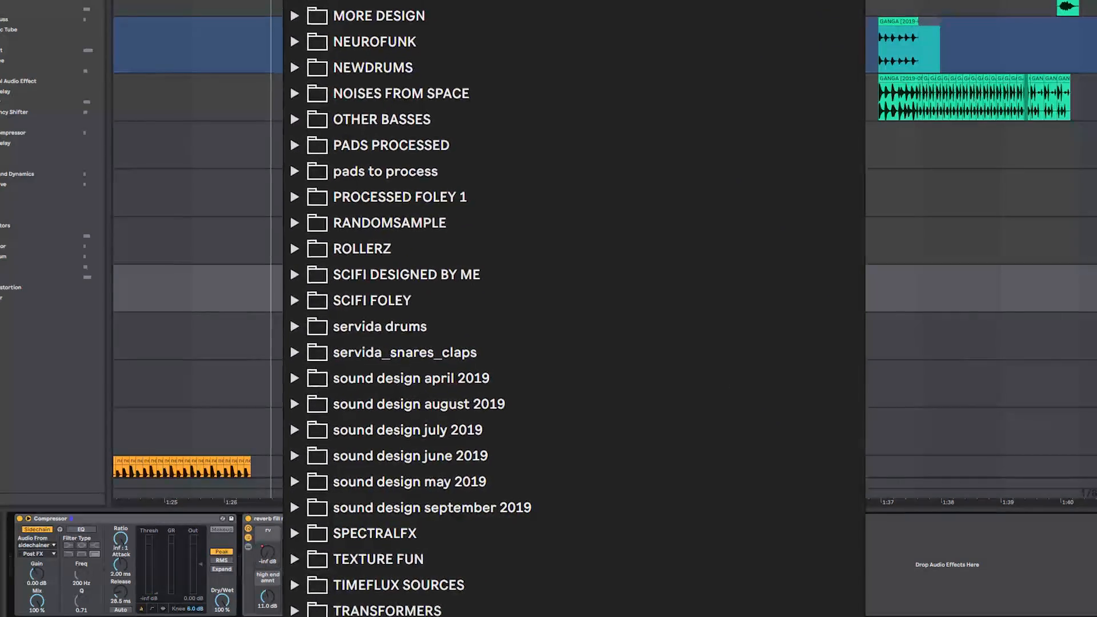
scroll(562, 366, "right", 8)
scroll(563, 366, "down", 3)
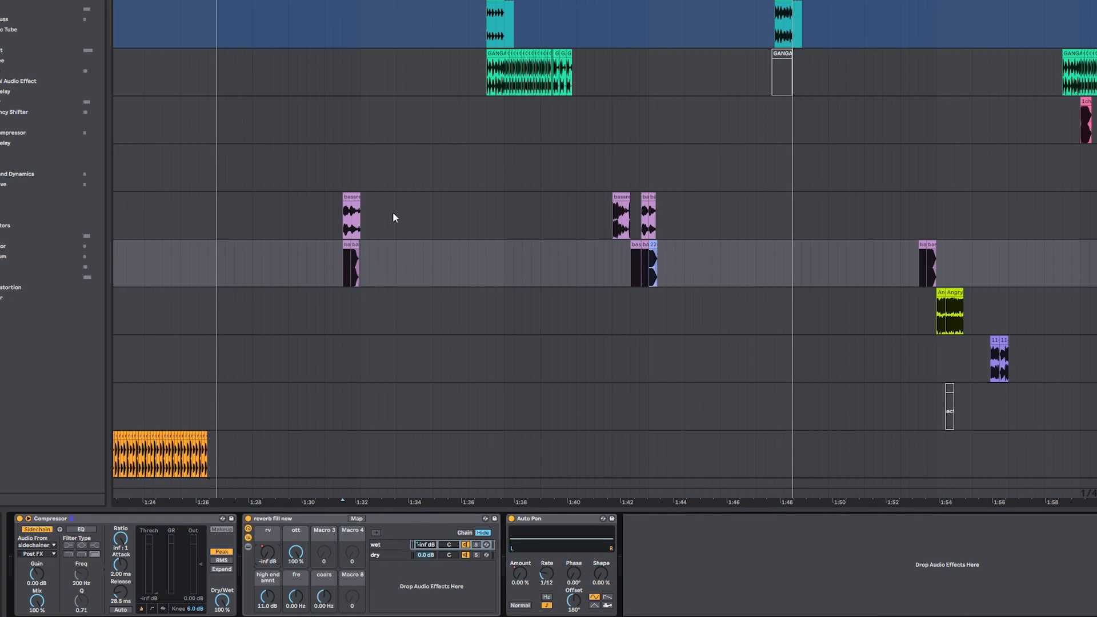
scroll(394, 219, "up", 3)
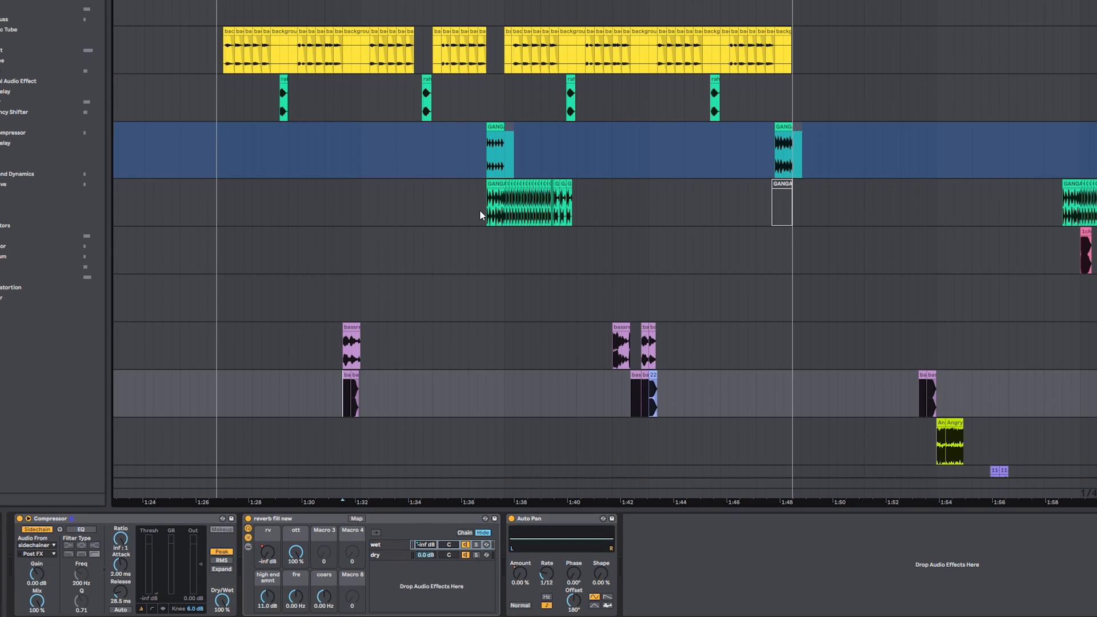
scroll(394, 220, "down", 3)
scroll(395, 221, "up", 3)
scroll(958, 292, "up", 3)
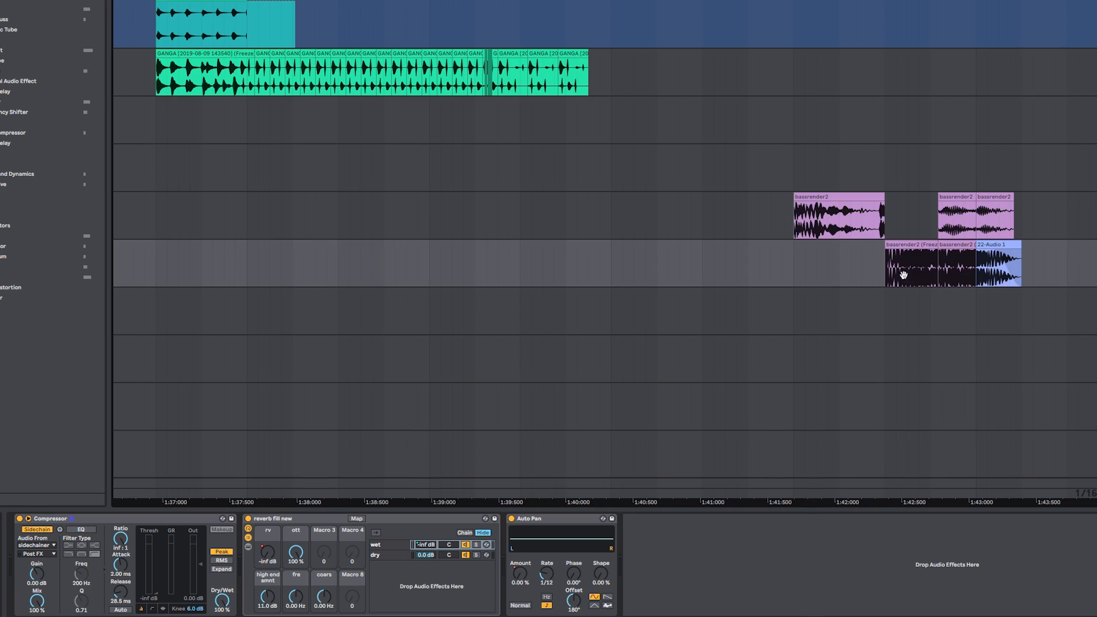
left_click_drag(943, 276, 475, 248)
key("space")
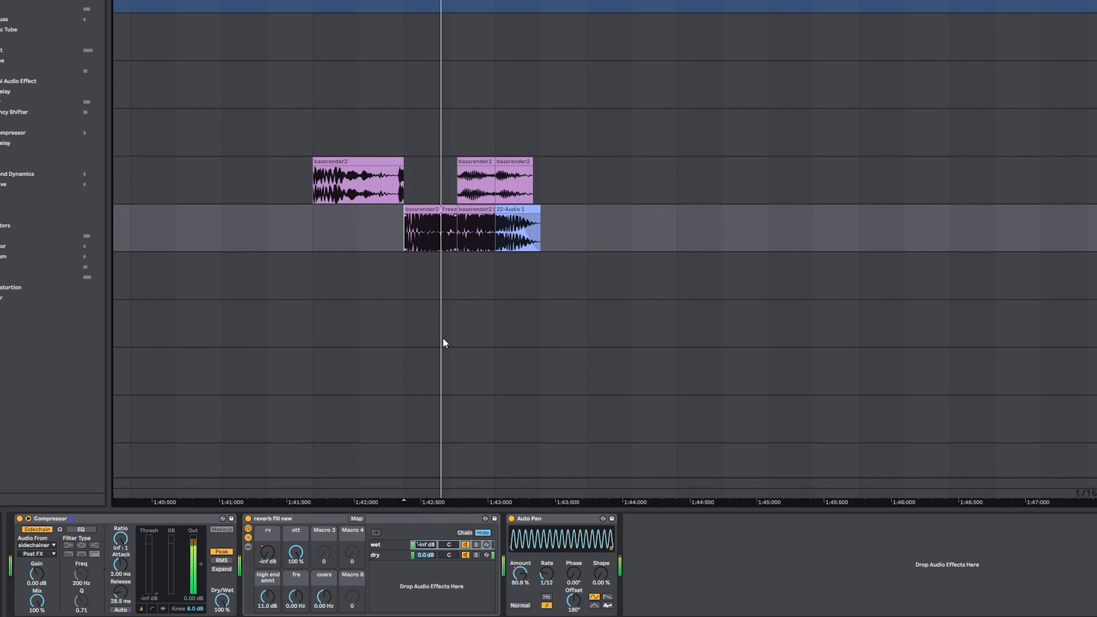
key("space")
Step: Extend the first 11-Audio 1 clip to about 1:45, play it, and undo a further extension to about 1:49
scroll(317, 217, "down", 2)
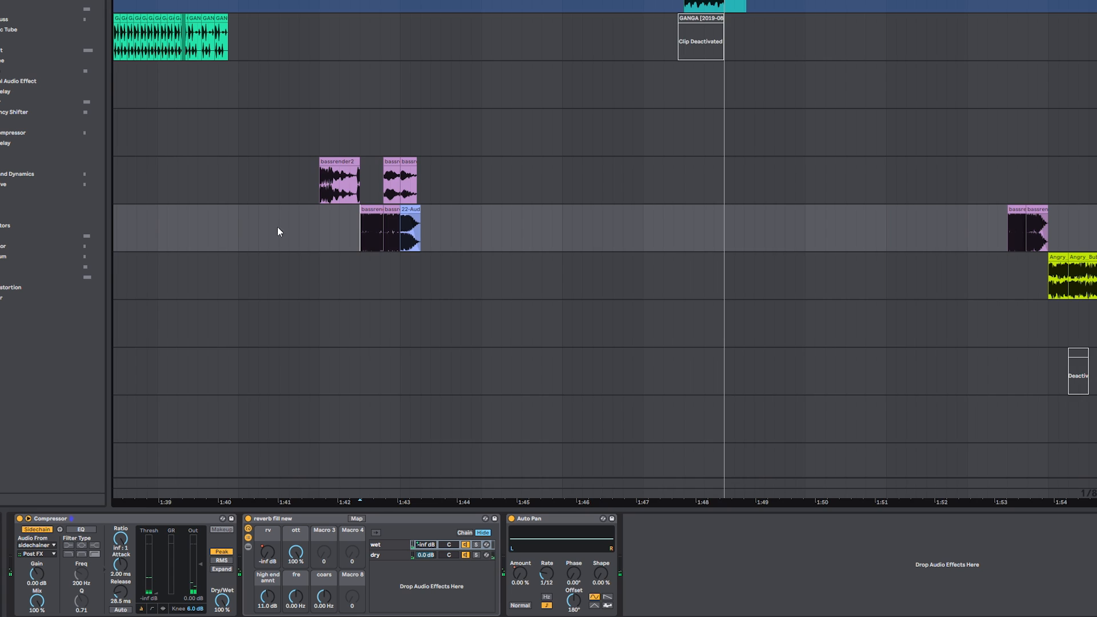
left_click_drag(274, 222, 720, 364)
left_click_drag(376, 252, 614, 338)
scroll(565, 318, "down", 2)
scroll(400, 224, "up", 6)
scroll(400, 224, "left", 3)
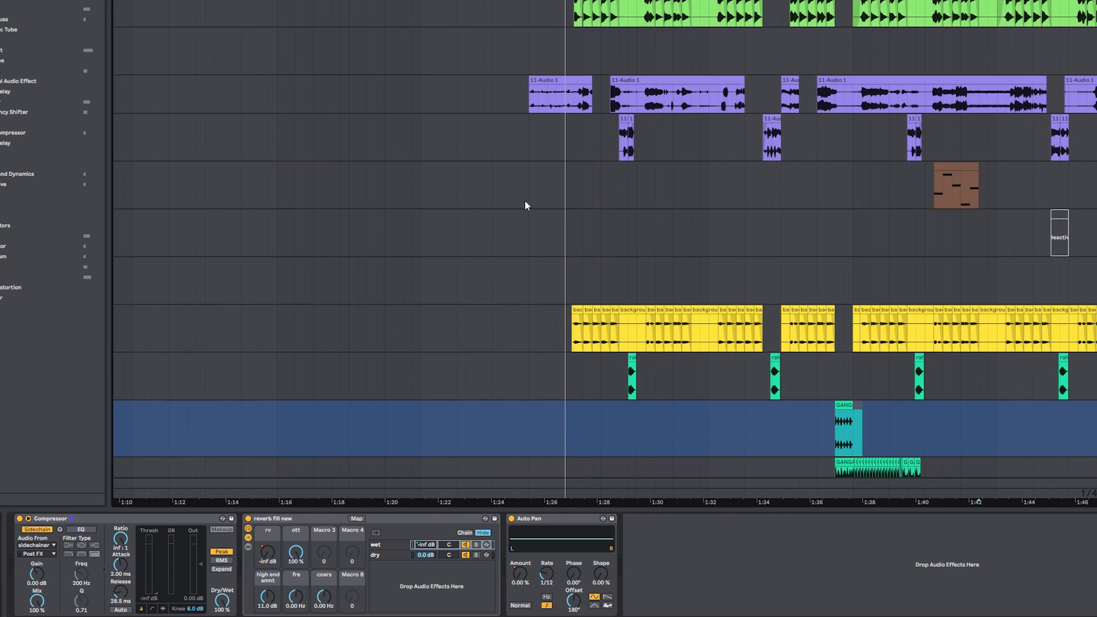
left_click(534, 209)
left_click_drag(945, 233, 1061, 229)
scroll(648, 203, "right", 5)
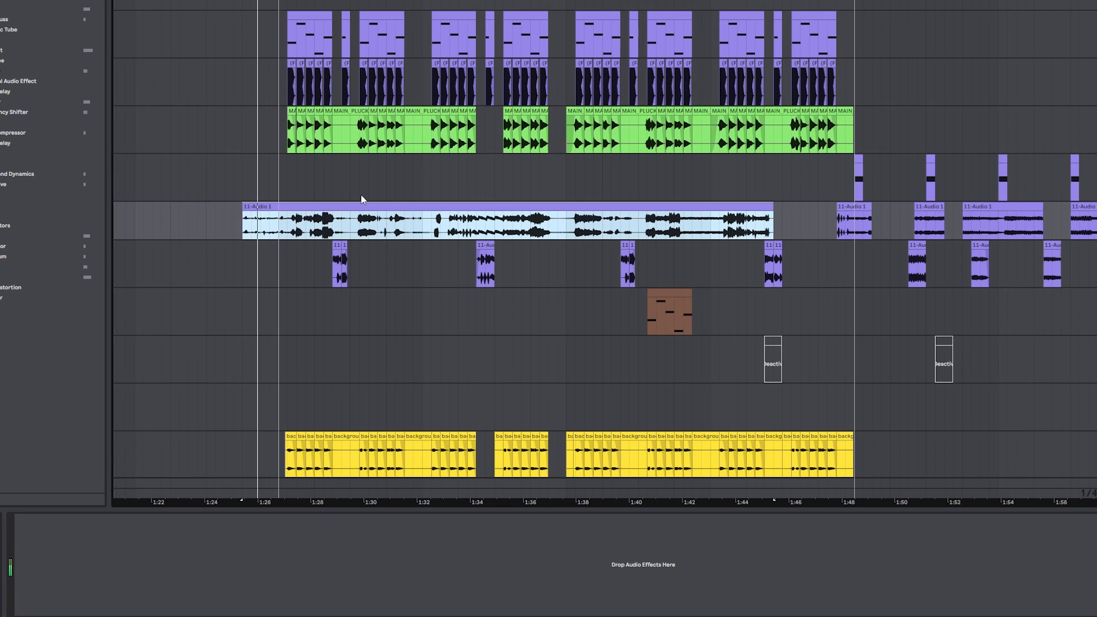
left_click_drag(891, 210, 1011, 210)
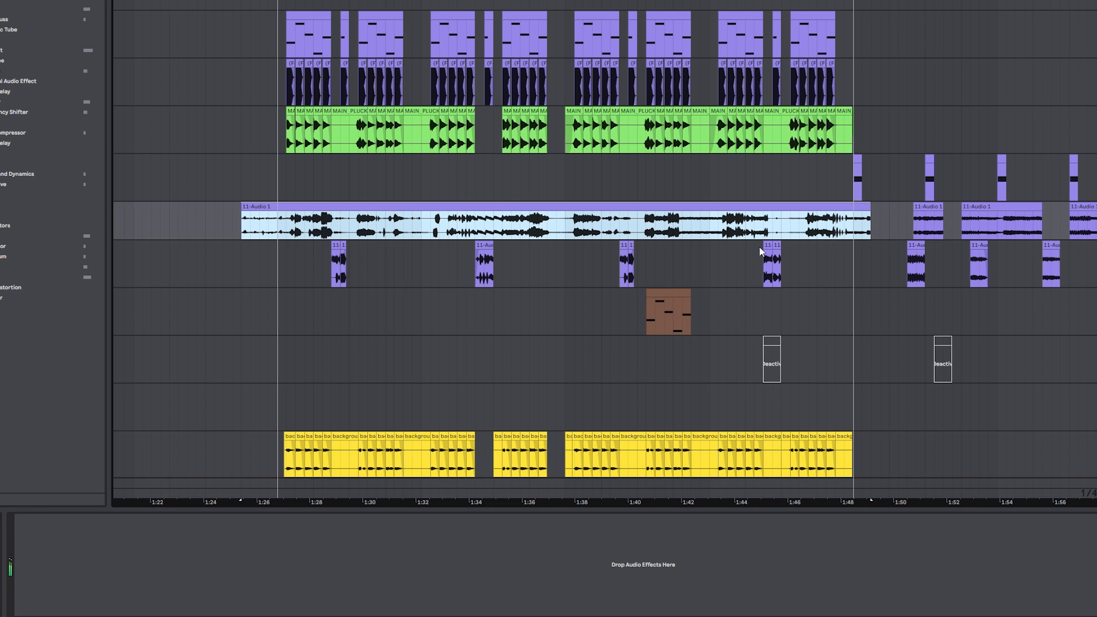
key("ctrl+z")
Step: Play the MAIN_PLUCK track from the start of the drop and undo the last edit
left_click(289, 142)
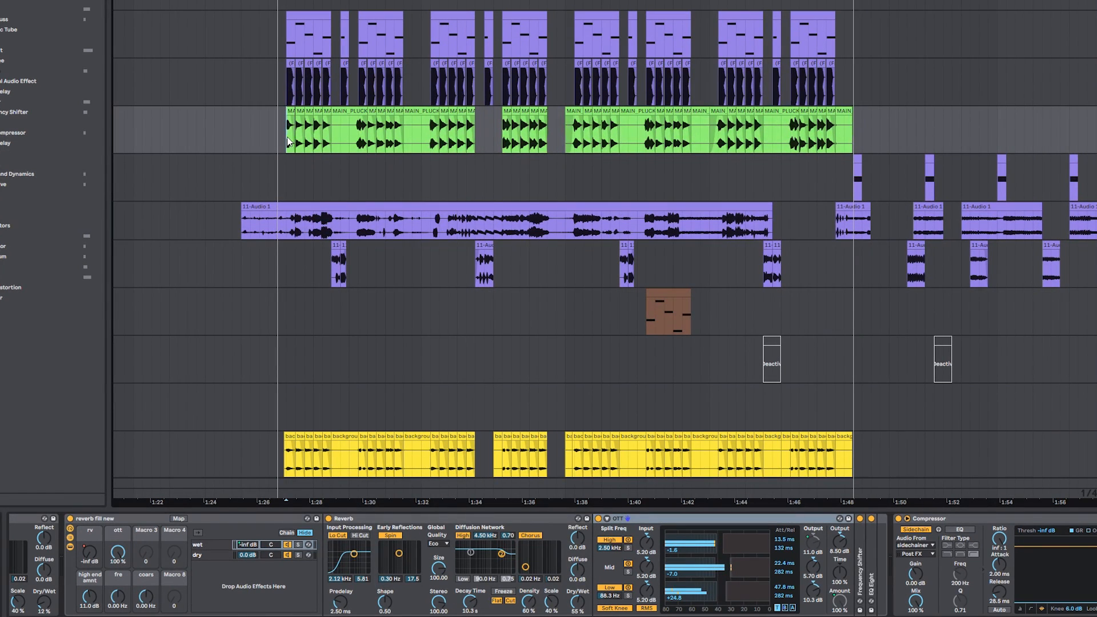
key("ctrl+z")
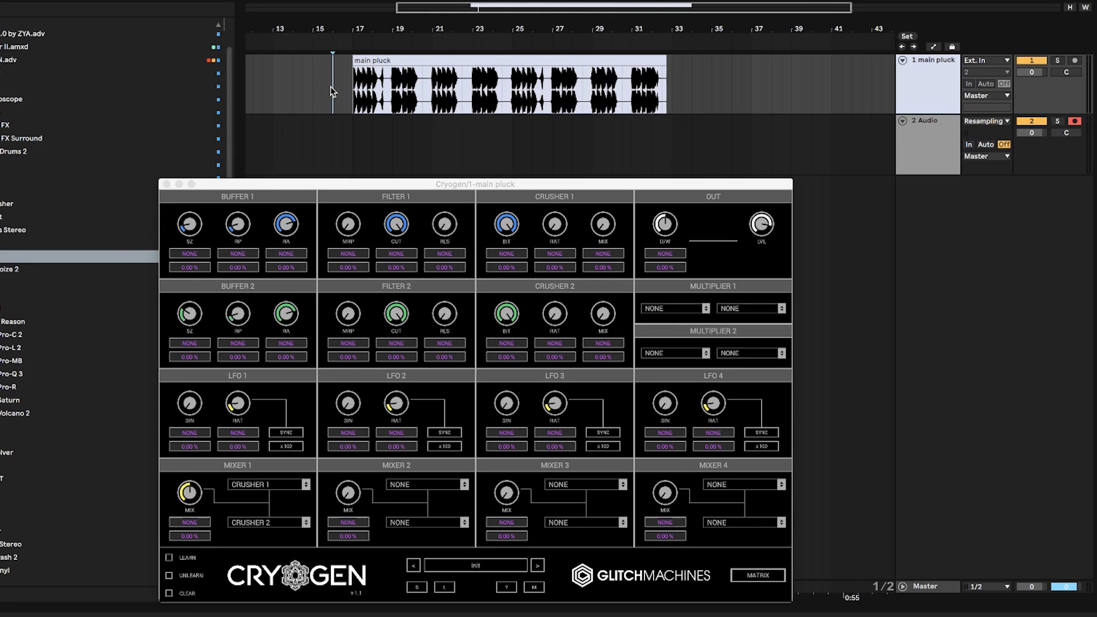
Step: Record the main pluck onto the 2 Audio track by resampling from about bar 16 while stepping through Cryogen's presets
left_click(365, 105)
key("F9")
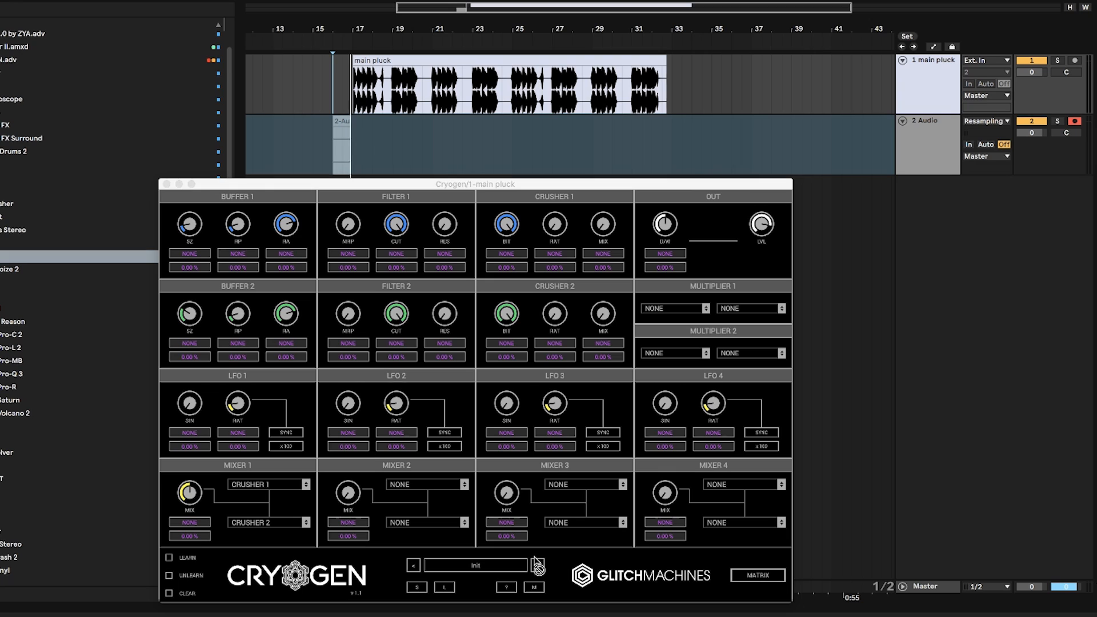
left_click(538, 566)
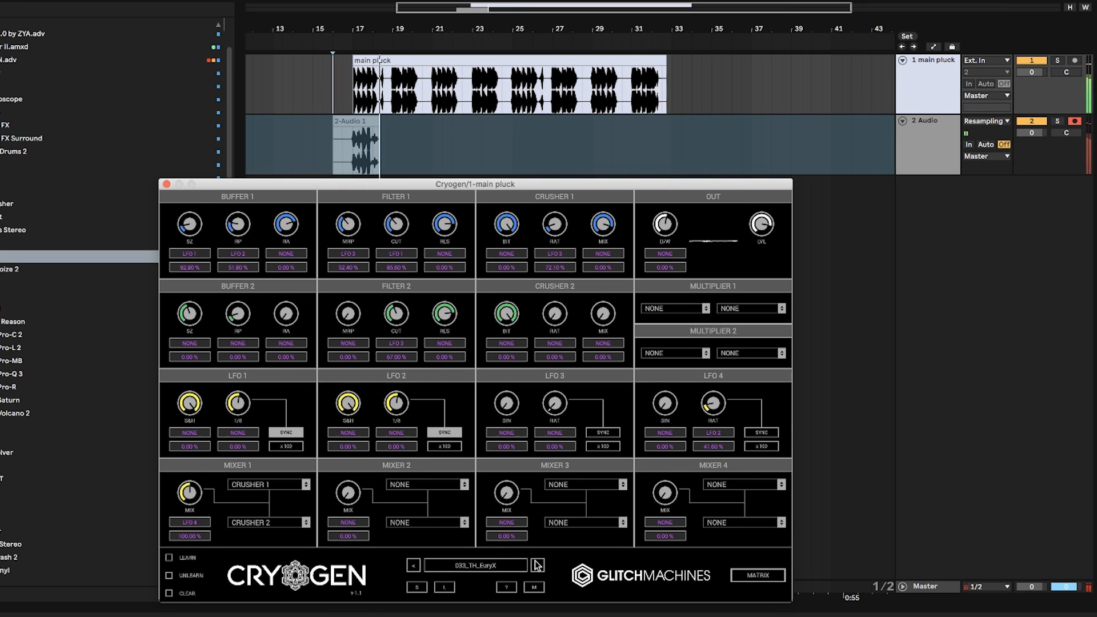
left_click(537, 566)
left_click(537, 566)
left_click(538, 566)
left_click(537, 566)
left_click(537, 566)
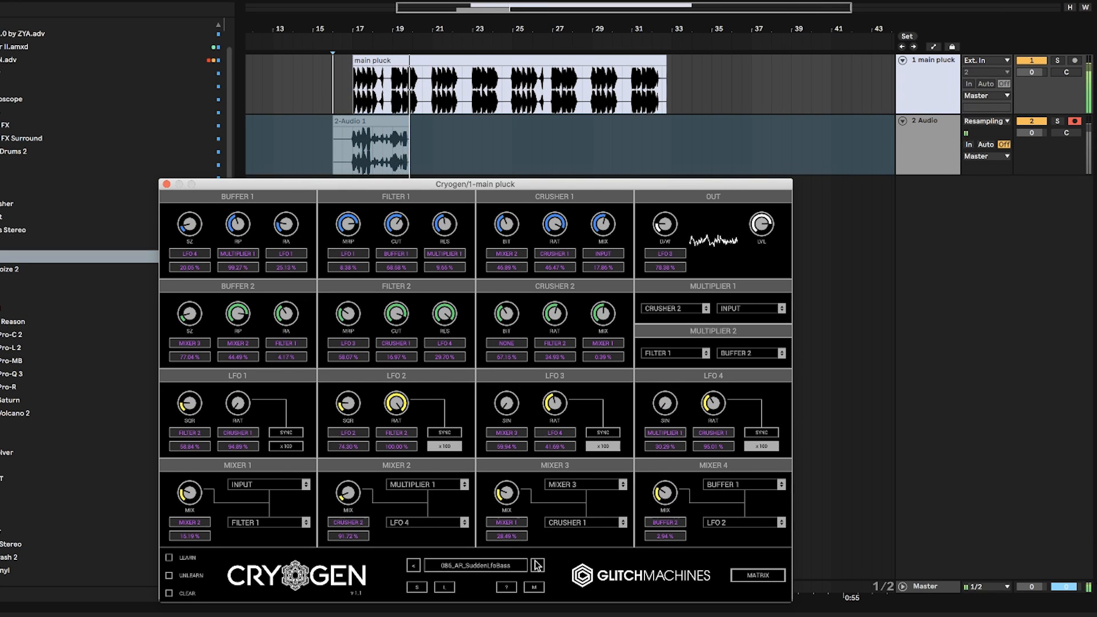
left_click(538, 566)
left_click(537, 565)
left_click(538, 566)
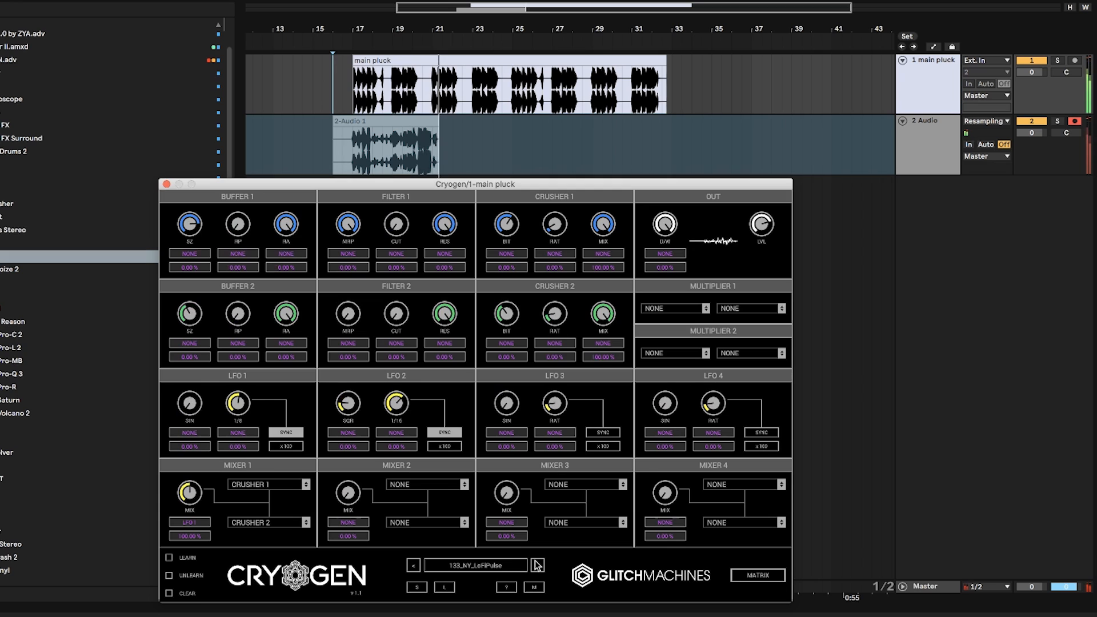
left_click(538, 566)
left_click(538, 566)
left_click(537, 566)
left_click(537, 566)
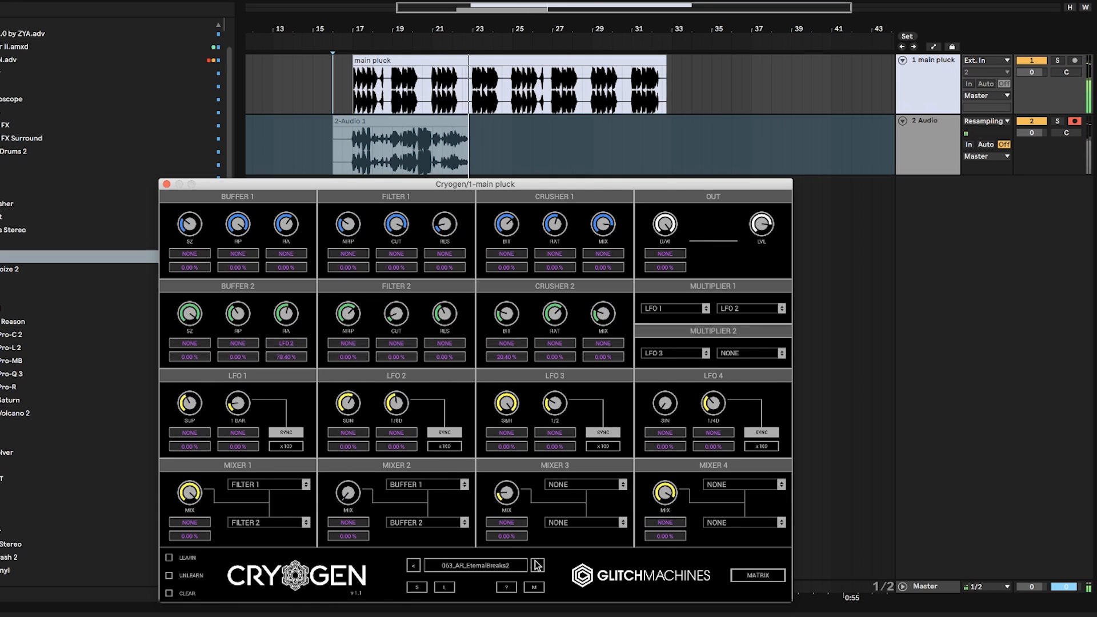
left_click(537, 566)
left_click(537, 566)
left_click(537, 566)
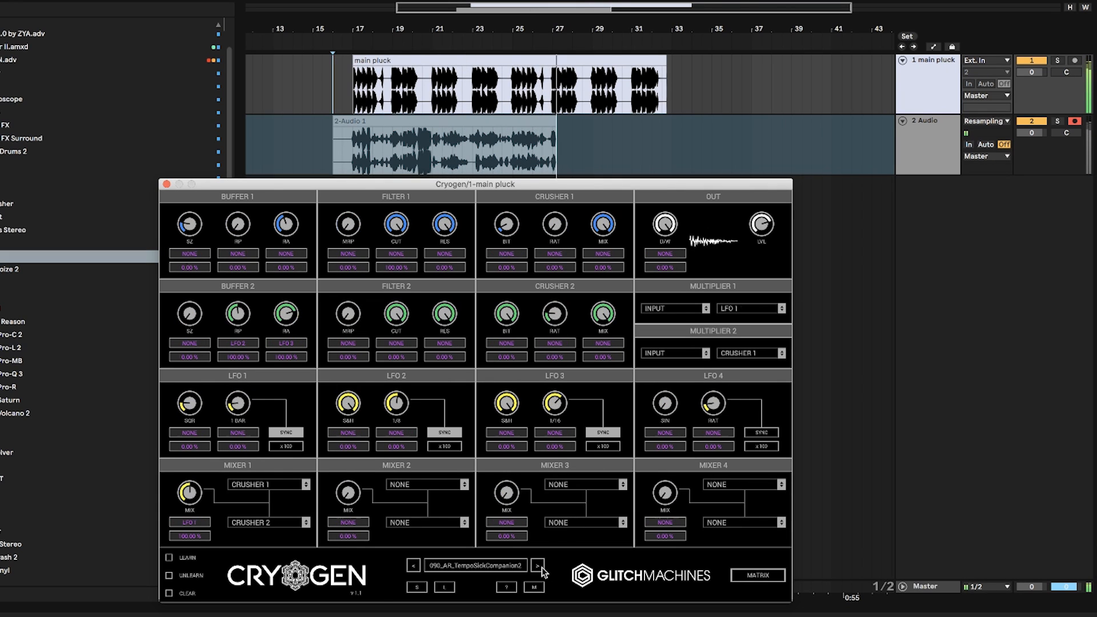
left_click(538, 566)
left_click(537, 566)
left_click(537, 566)
left_click(537, 566)
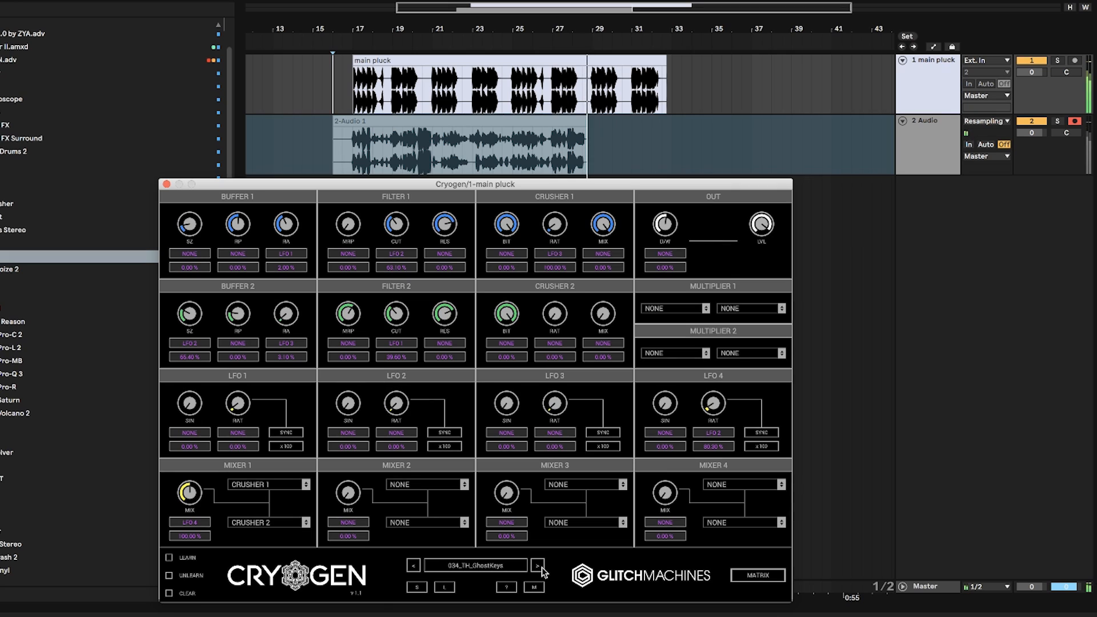
left_click(537, 566)
left_click(537, 566)
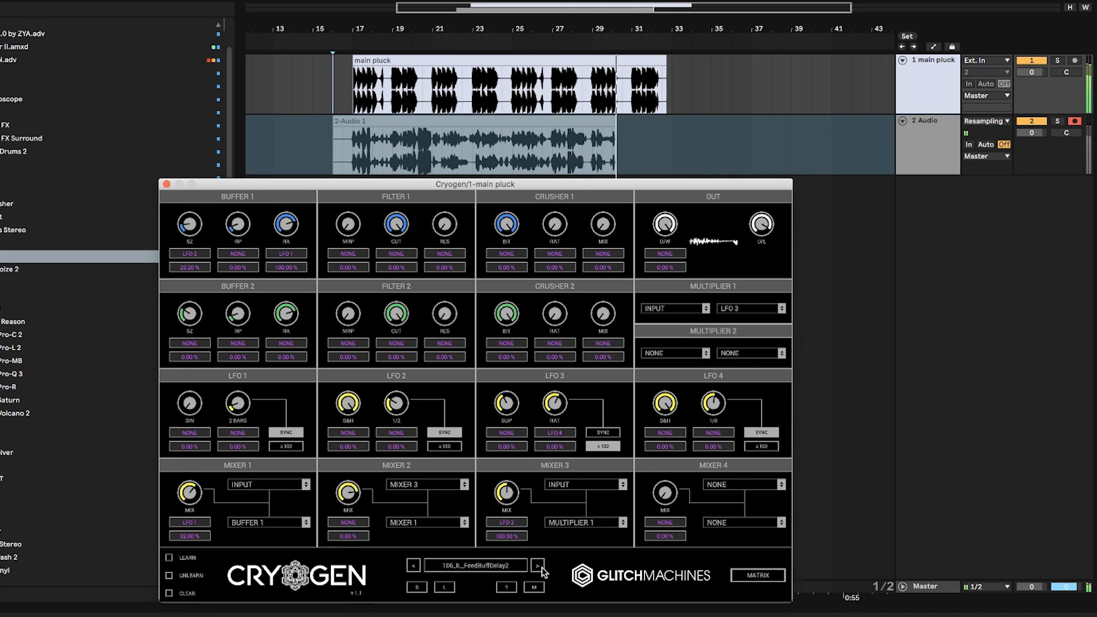
left_click(541, 566)
left_click(540, 567)
left_click(541, 566)
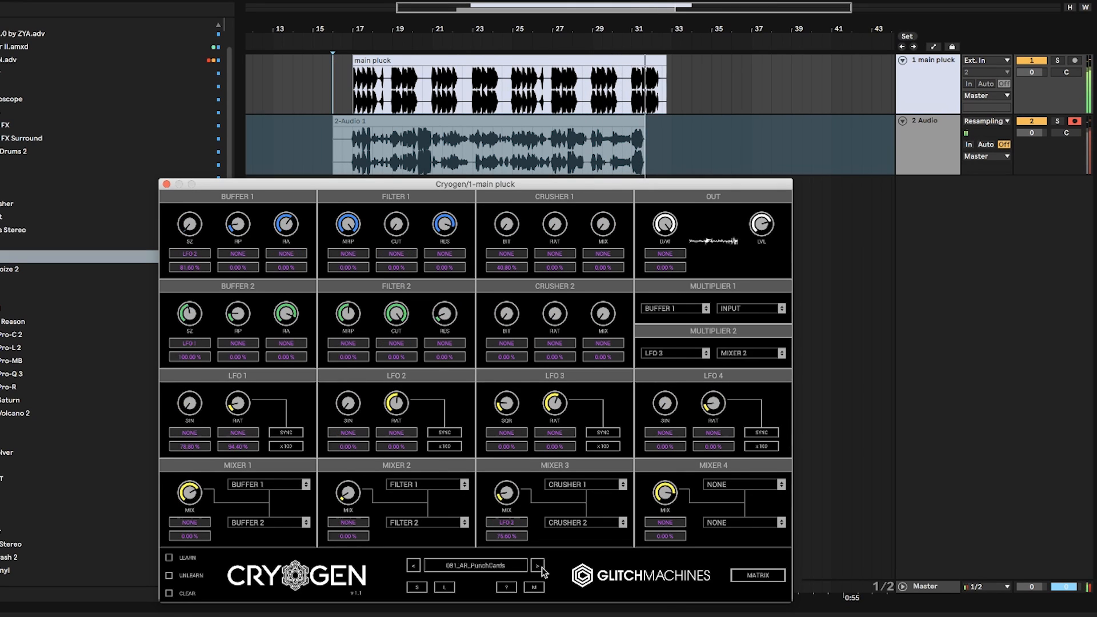
left_click(540, 566)
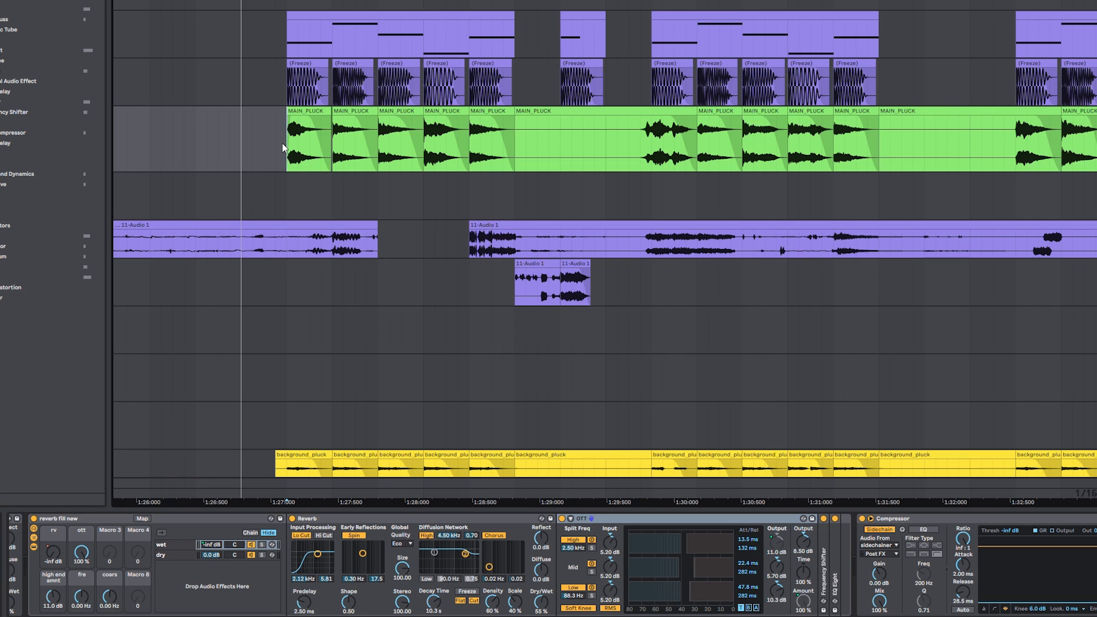
Step: Audition the drop around 1:29, where the short 11-Audio 1 fill clips sit between the MAIN_PLUCK phrases
scroll(283, 148, "down", 5)
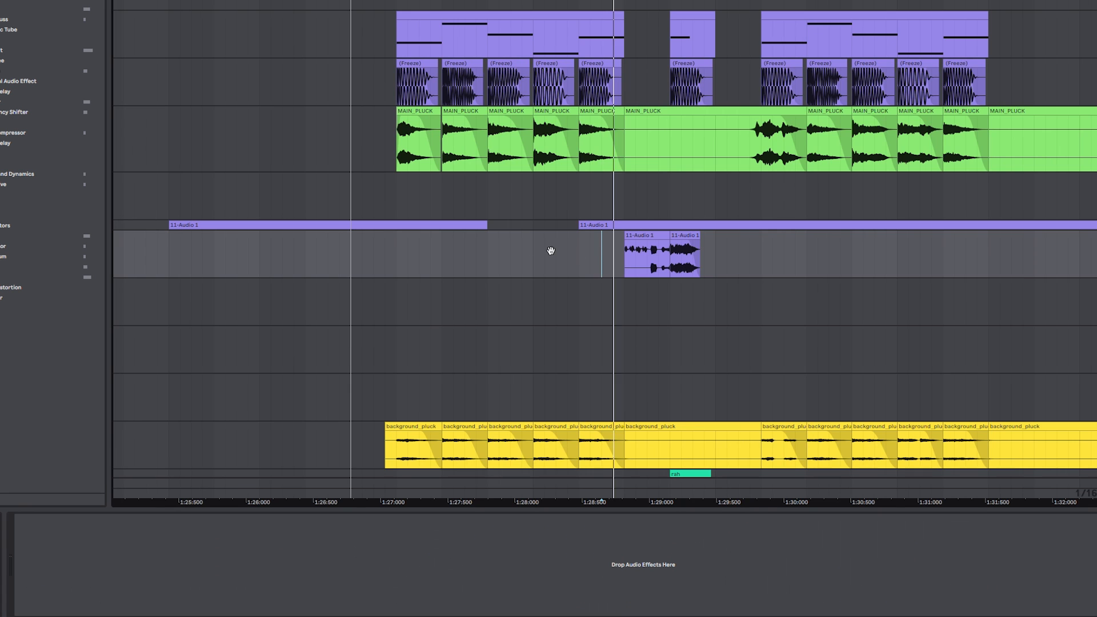
scroll(551, 249, "right", 5)
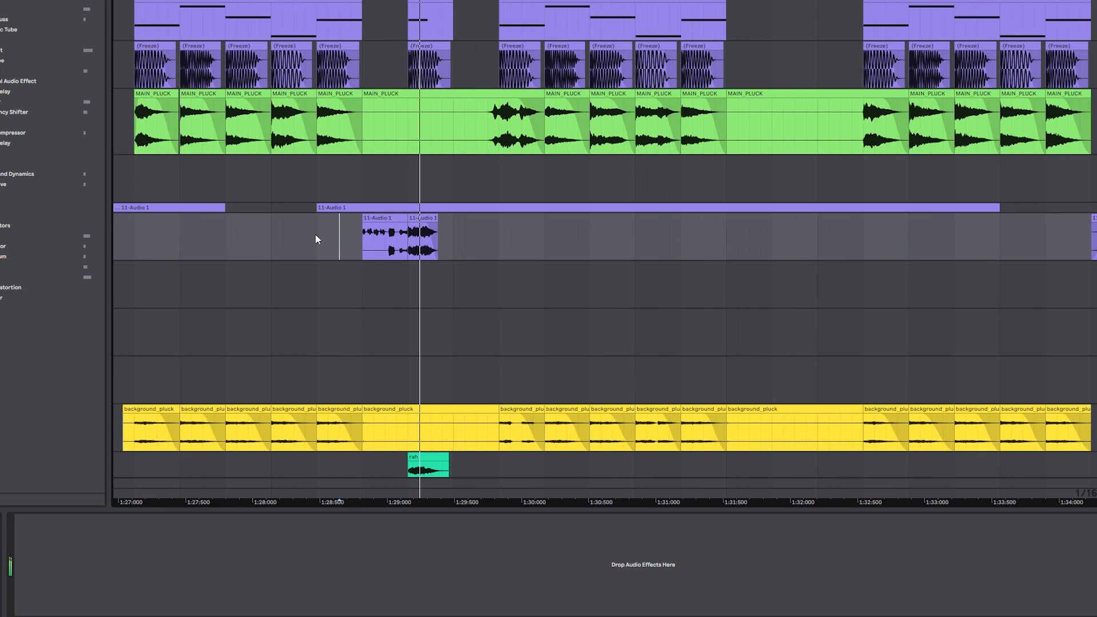
scroll(326, 231, "down", 5)
left_click_drag(589, 239, 427, 228)
left_click(500, 232)
key("space")
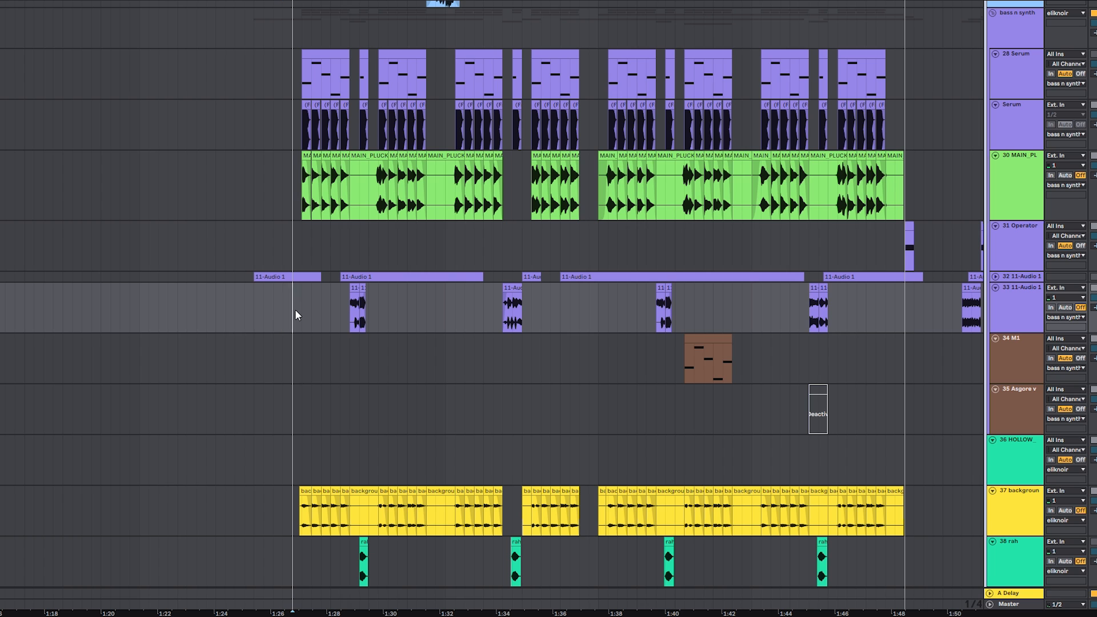
Step: Play the drop layers together from about 1:26 and stop playback at the GANGA tracks
key("space")
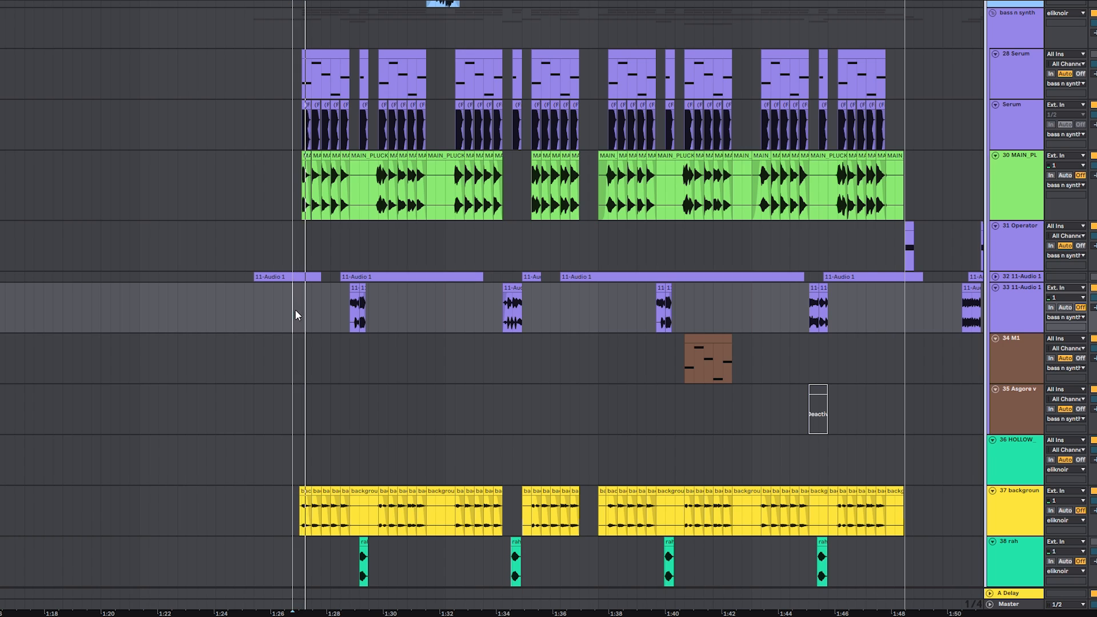
left_click_drag(306, 305, 194, 267)
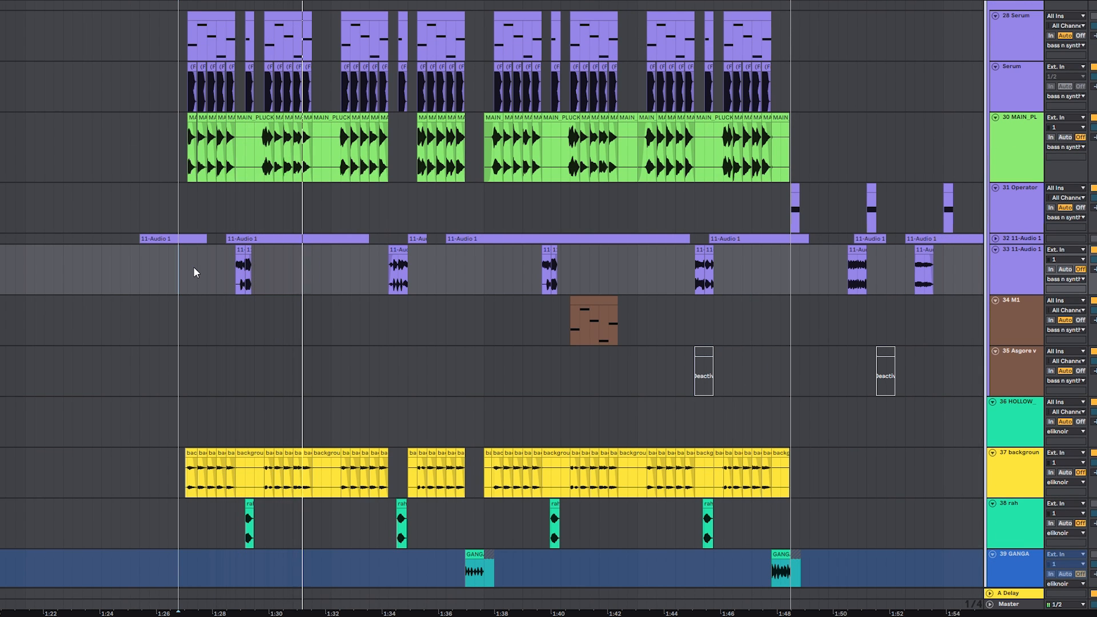
scroll(416, 287, "down", 3)
scroll(417, 289, "down", 6)
key("space")
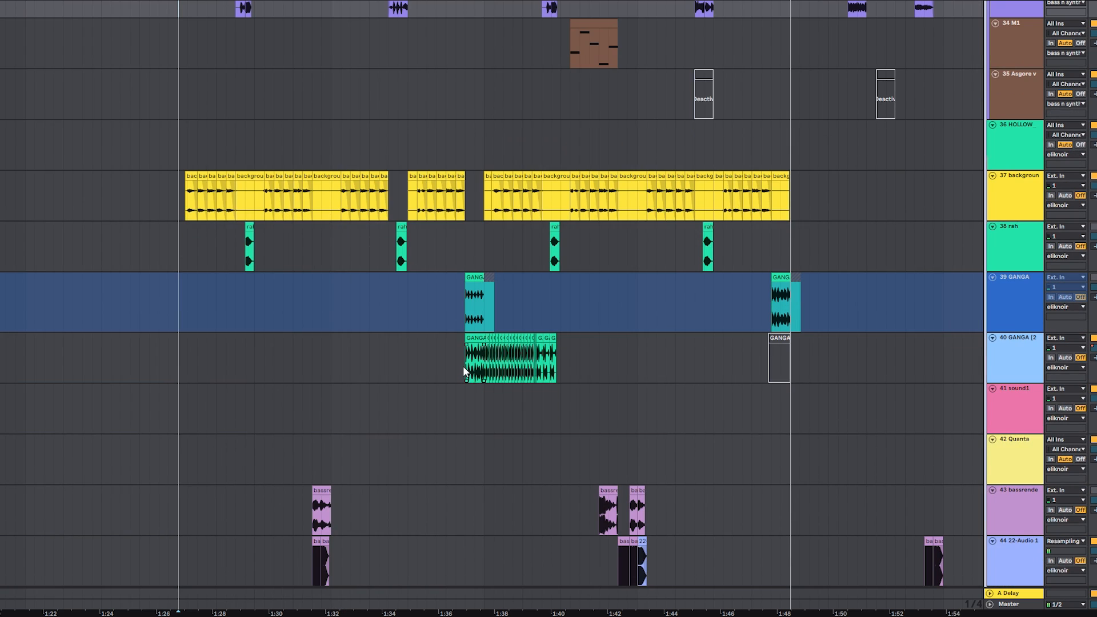
Step: Audition the GANGA clip on track 39 and its frozen, chopped version on track 40 from about 1:37
left_click(464, 366)
scroll(489, 354, "up", 5)
scroll(472, 345, "right", 5)
scroll(472, 346, "down", 1)
key("space")
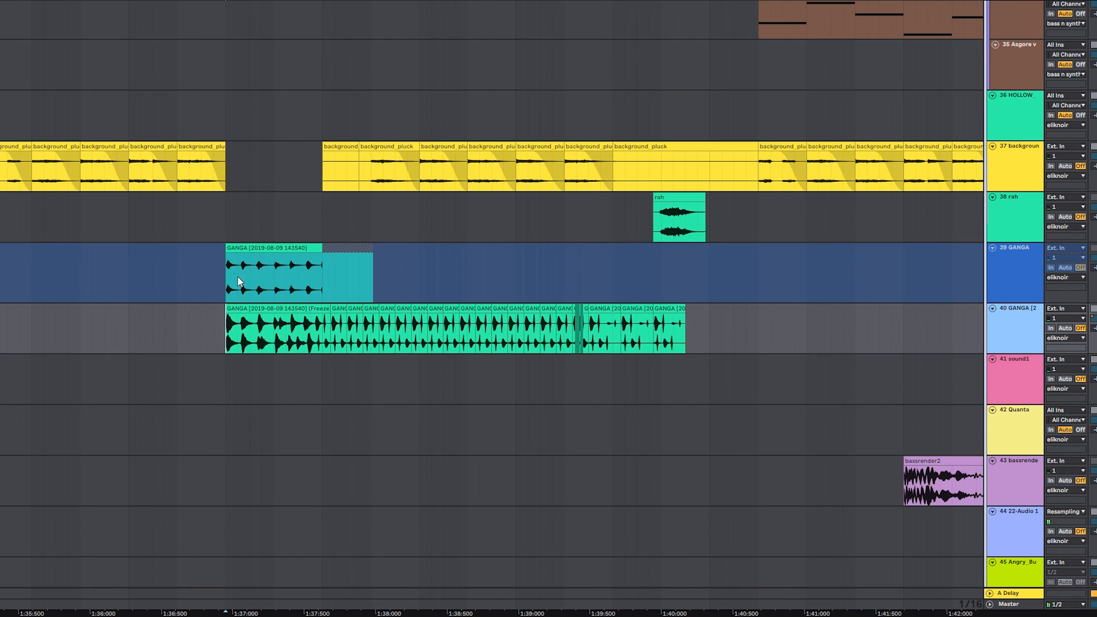
left_click(220, 266)
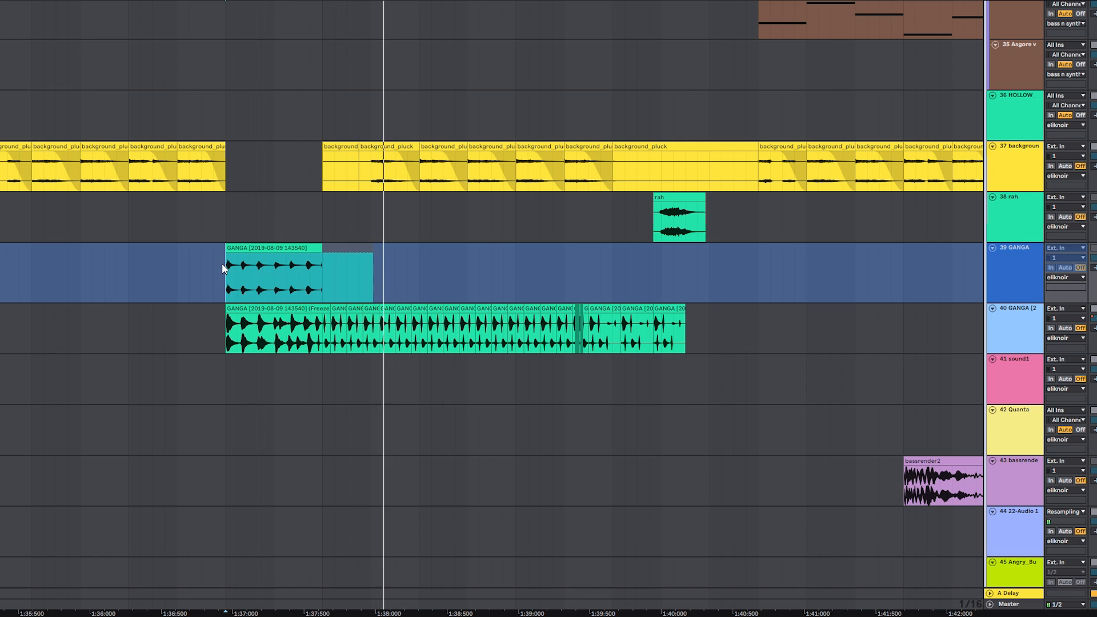
left_click(222, 263)
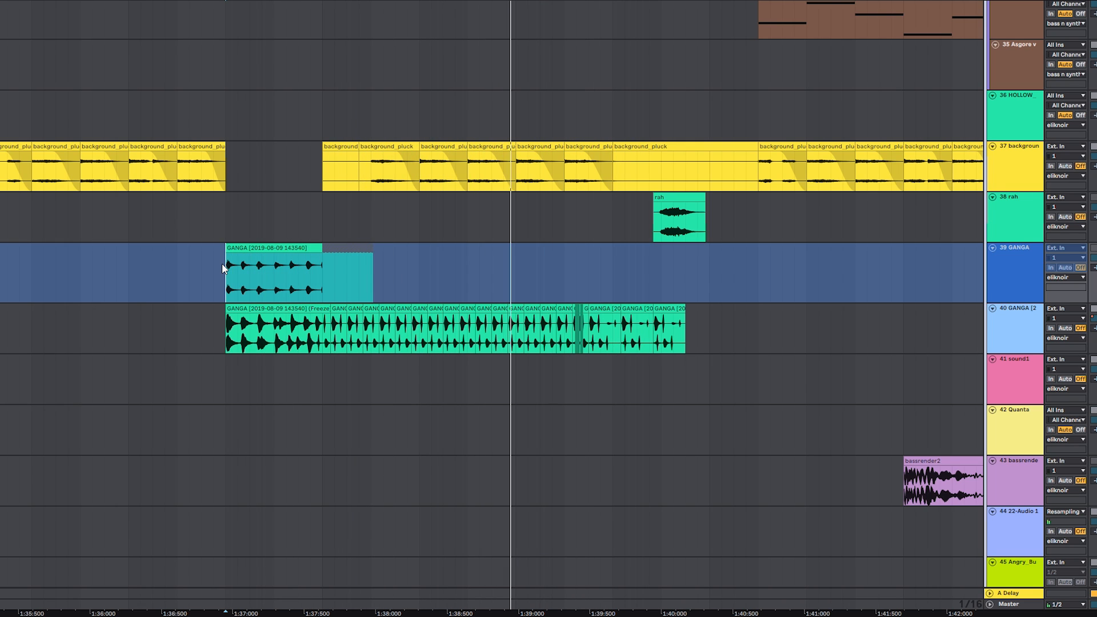
left_click(227, 324)
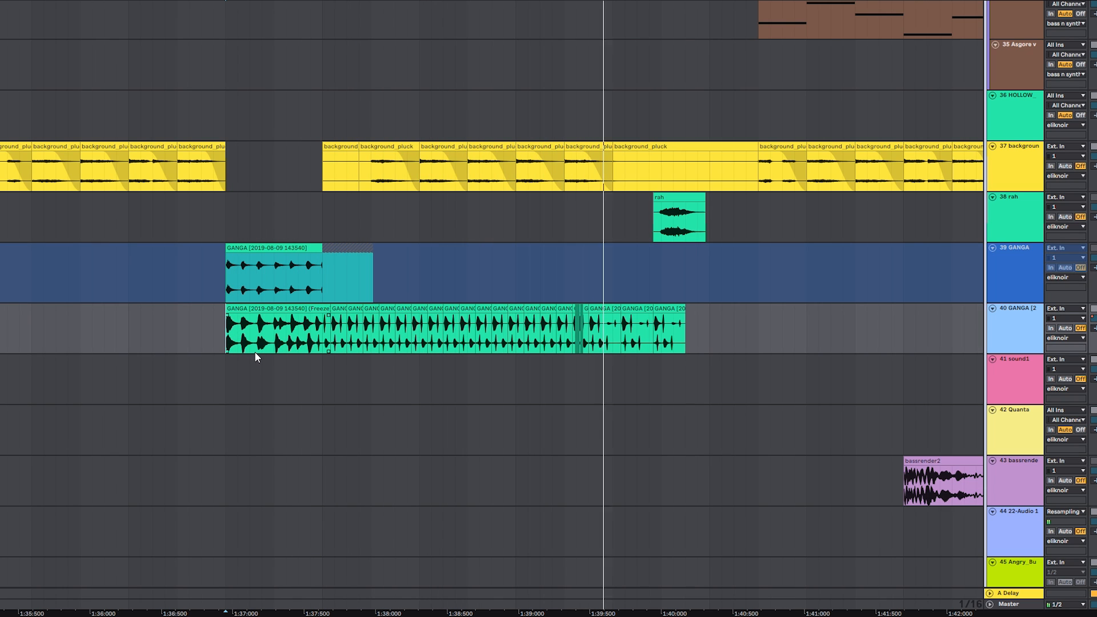
Step: Examine the stutter slices of the frozen GANGA clips near 1:39.4 and the Grain Delay settings
scroll(576, 355, "up", 5)
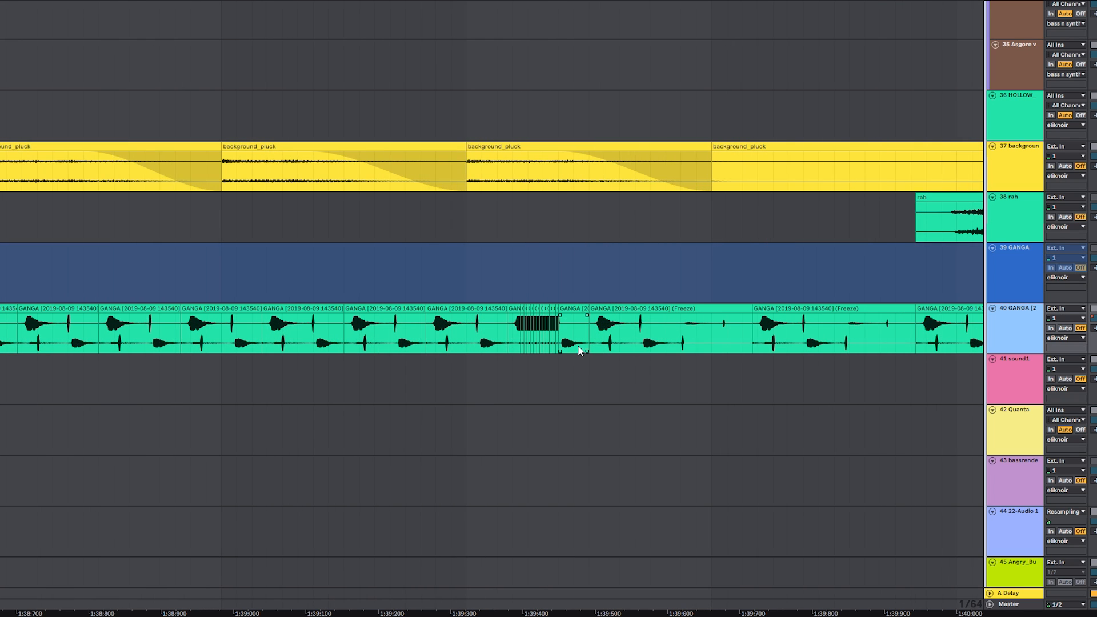
scroll(511, 341, "down", 2)
scroll(511, 341, "down", 2)
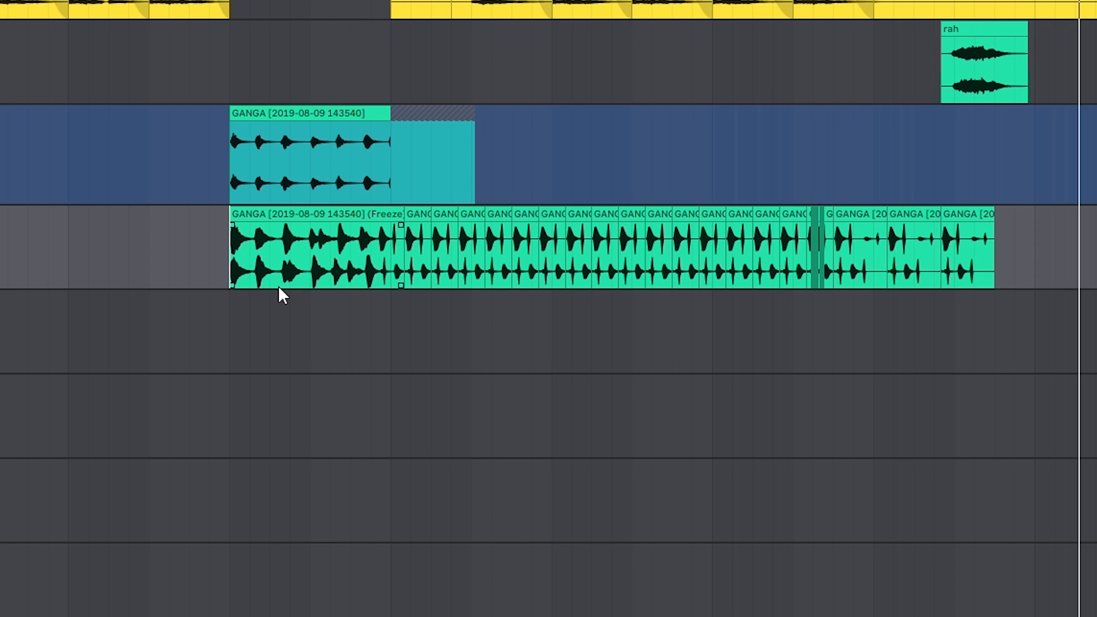
scroll(820, 283, "up", 4)
scroll(702, 259, "down", 3)
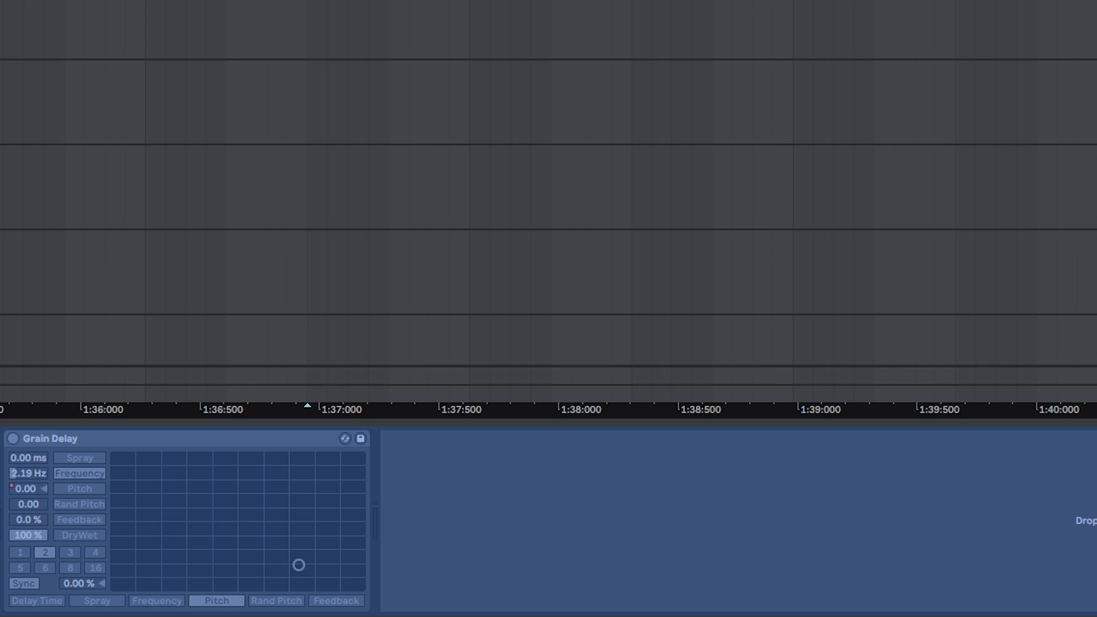
Step: Play the chopped GANGA clips with their volume automation shown, and hide the automation
key("space")
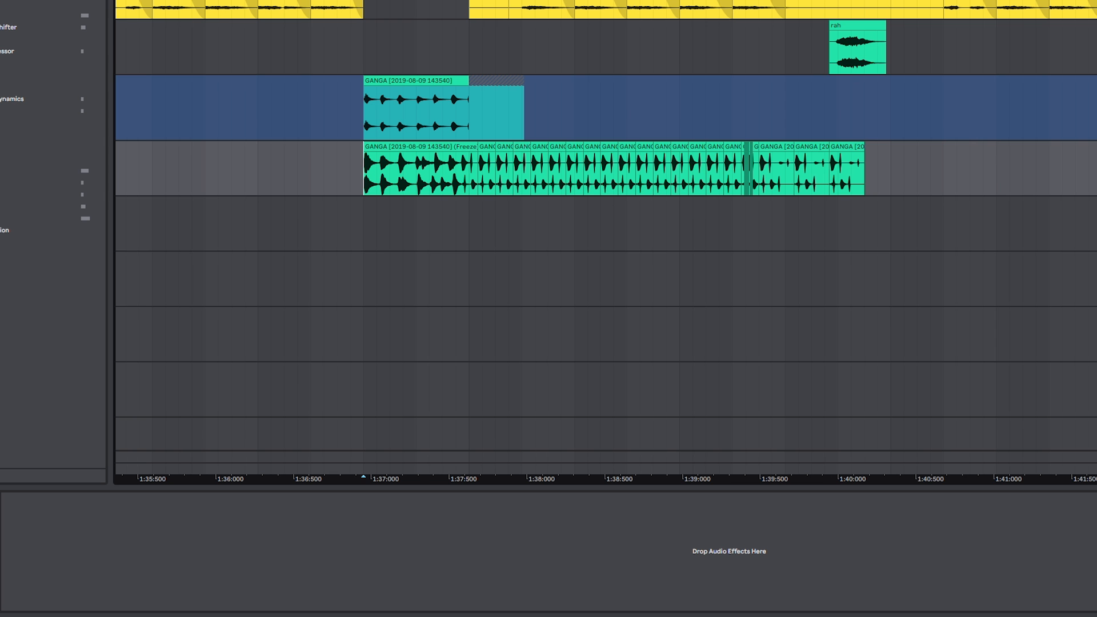
key("a")
key("space")
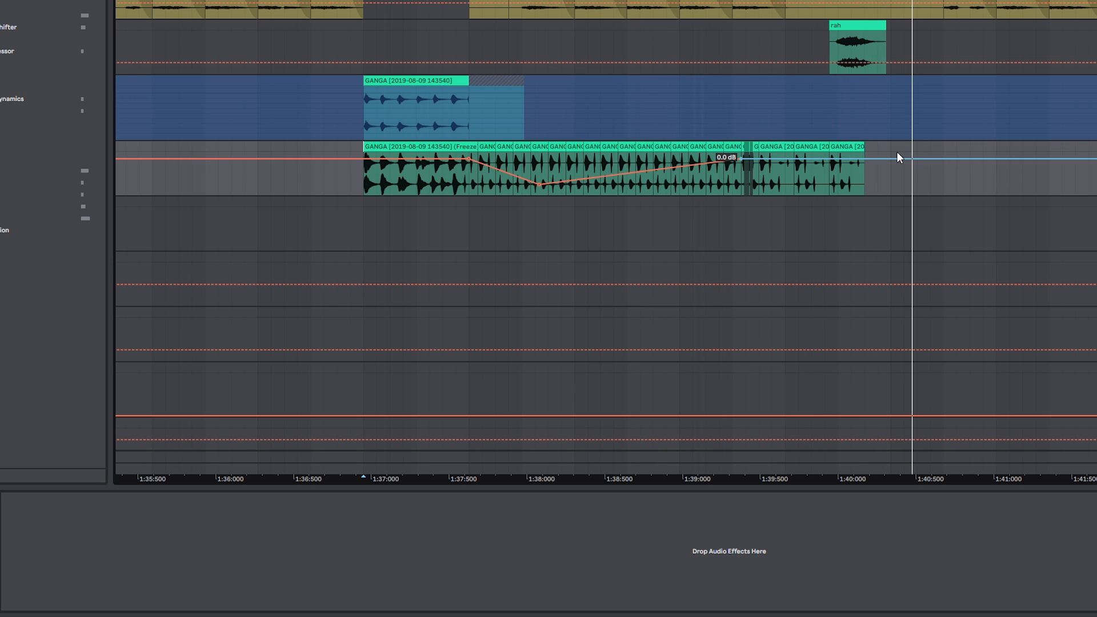
key("a")
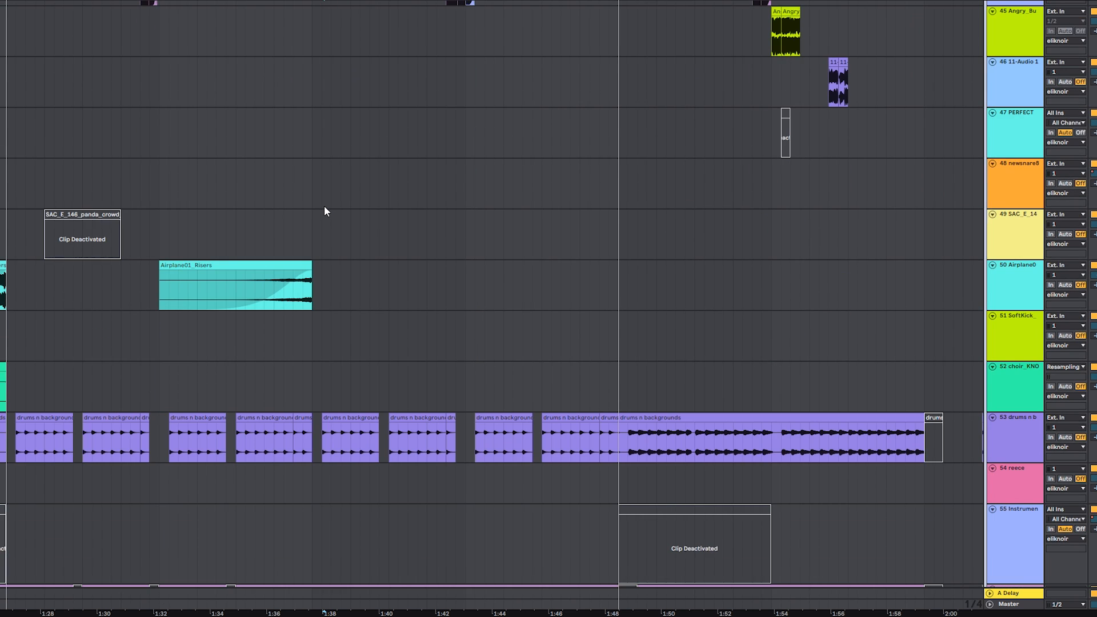
Step: Audition the drums n backgrounds layer from about 1:27, along with the 2nd drums and fx group layer
scroll(324, 207, "down", 3)
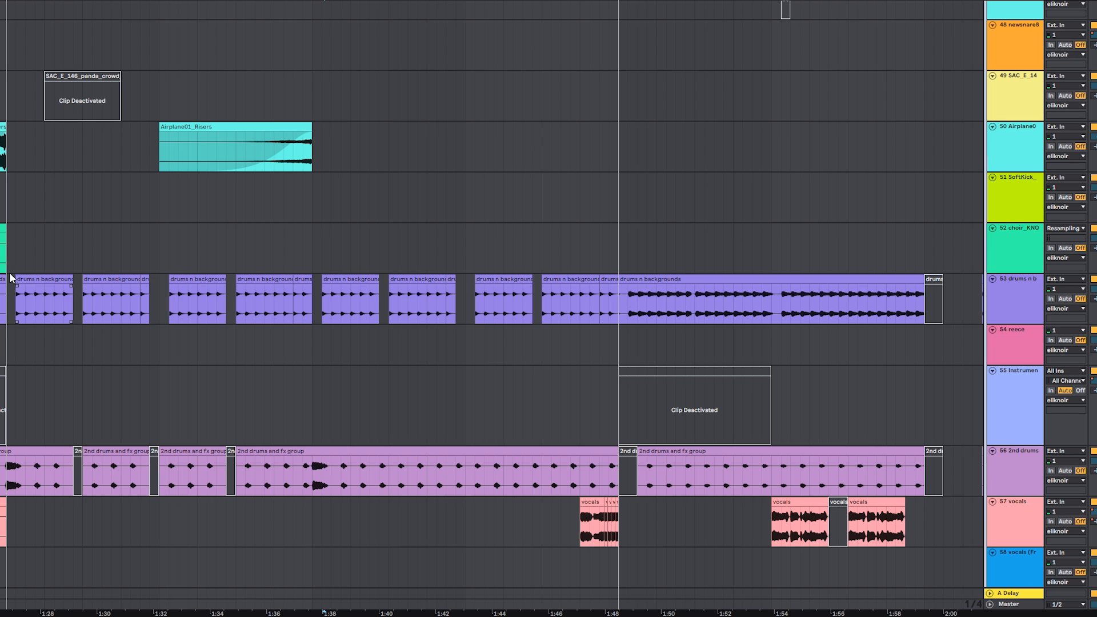
key("s")
key("space")
scroll(27, 280, "up", 4)
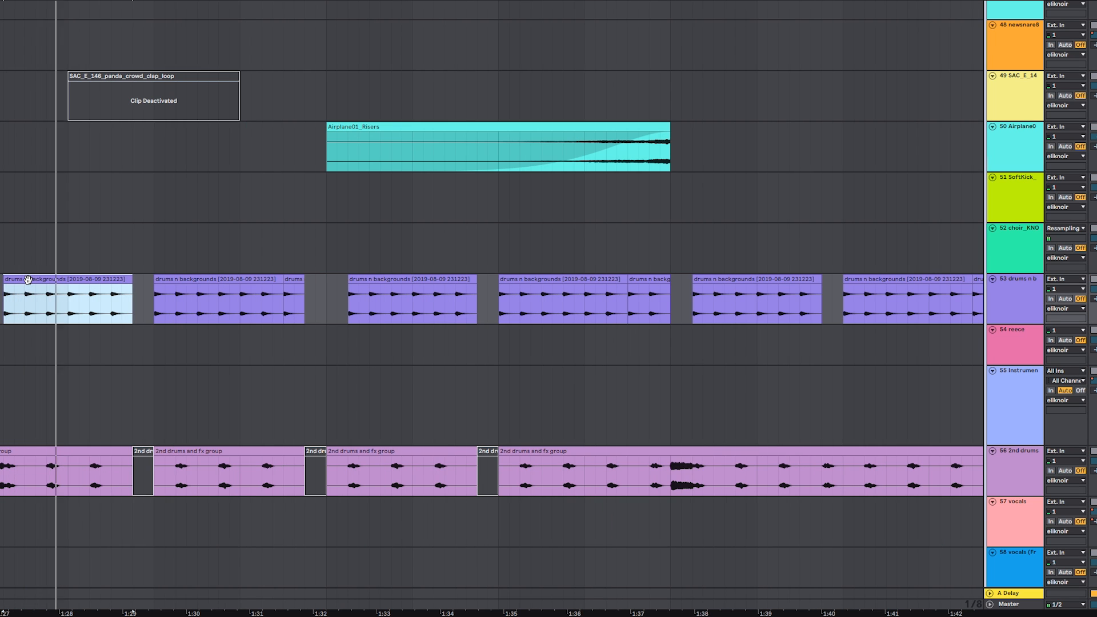
scroll(20, 343, "down", 2)
left_click(17, 359)
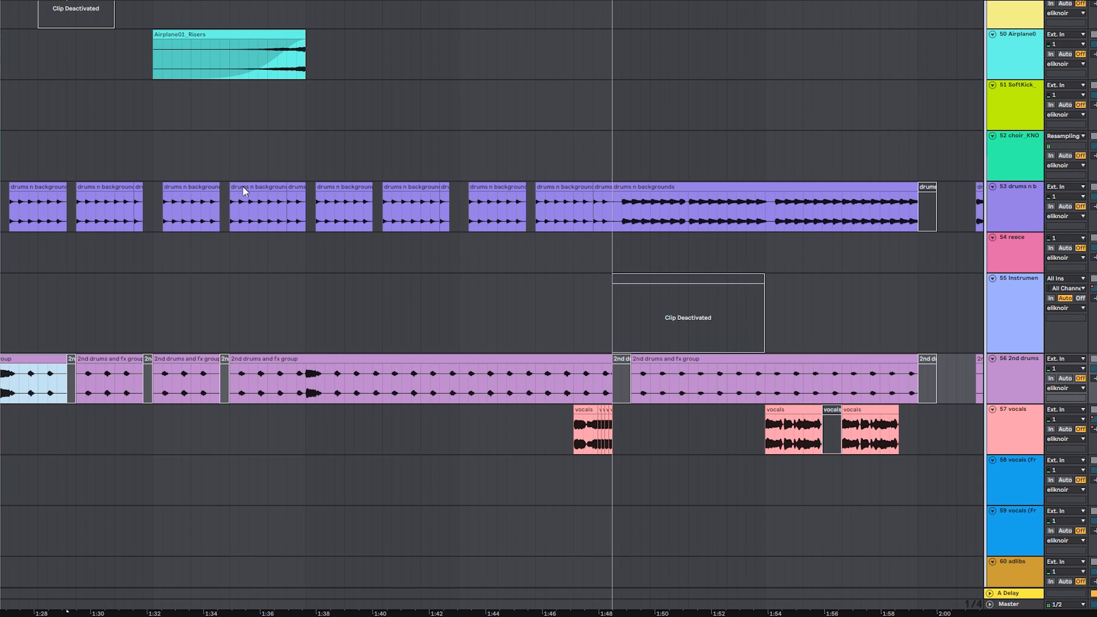
left_click(267, 50)
key("space")
left_click_drag(259, 64, 385, 200)
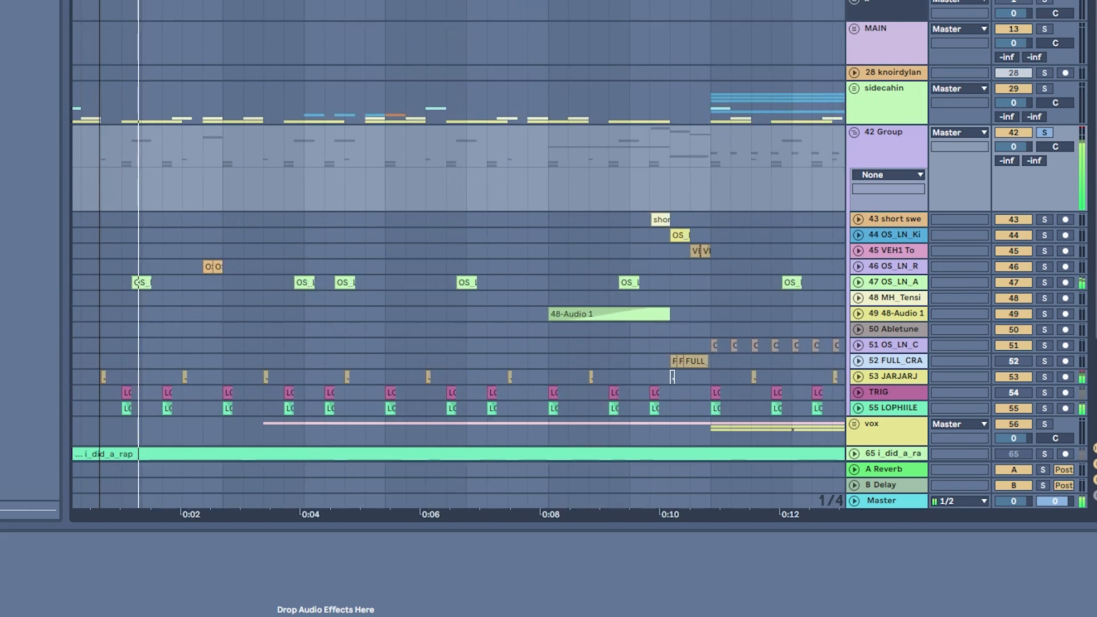
Step: Audition the soloed 42 Group drums of the other project from near the start, replaying them from about 0:01
left_click_drag(100, 2, 135, 4)
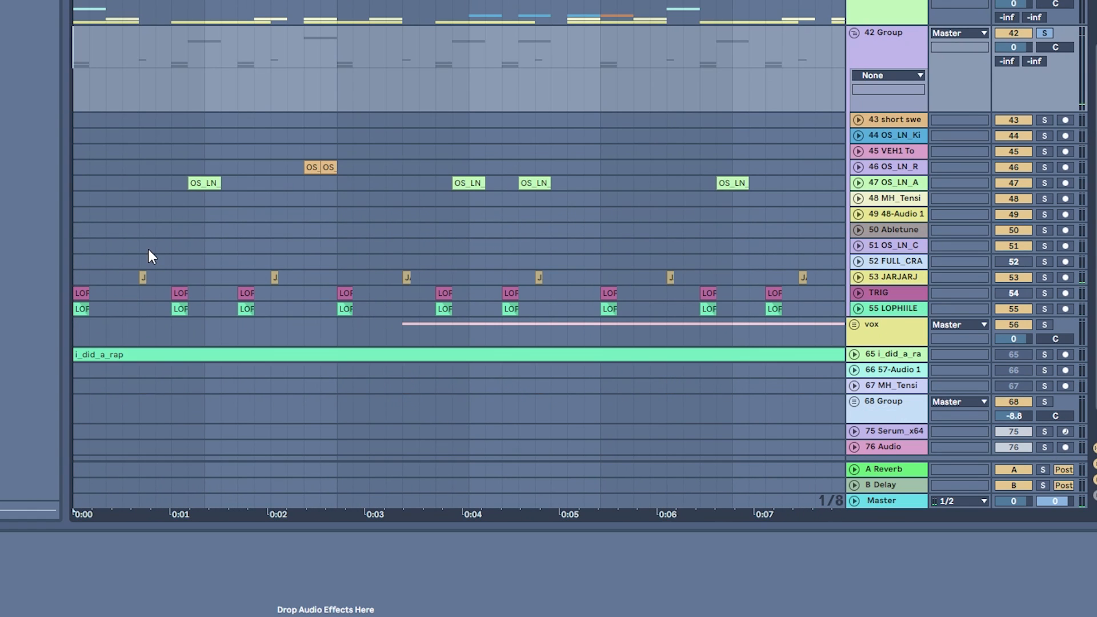
left_click(150, 249)
left_click(136, 240)
key("space")
key("space")
scroll(187, 162, "up", 2)
left_click(187, 163)
key("space")
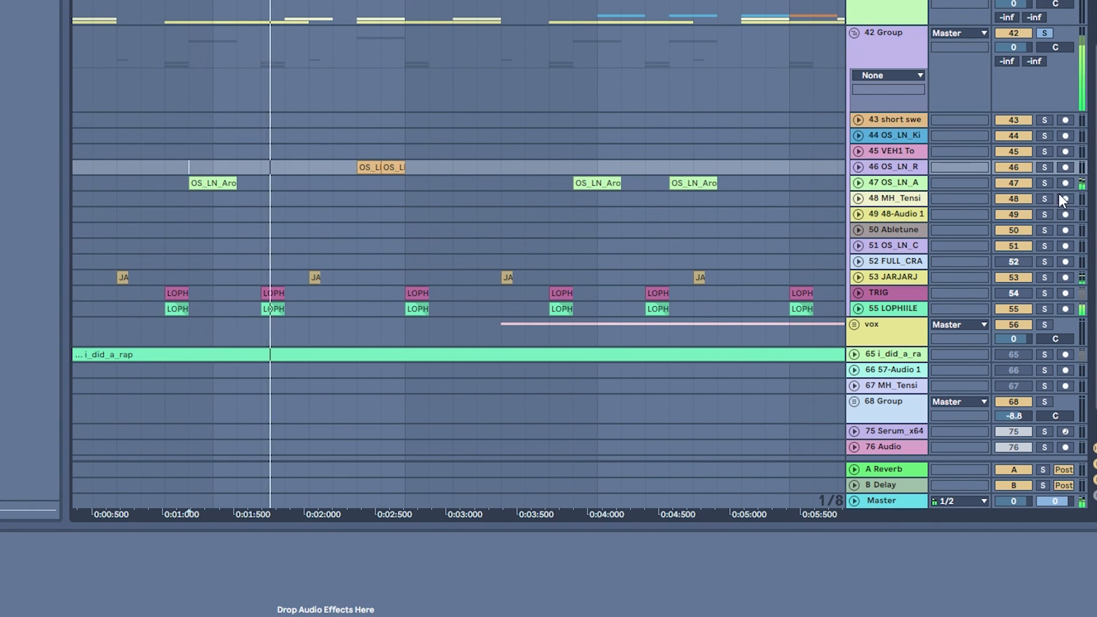
left_click_drag(415, 0, 297, 0)
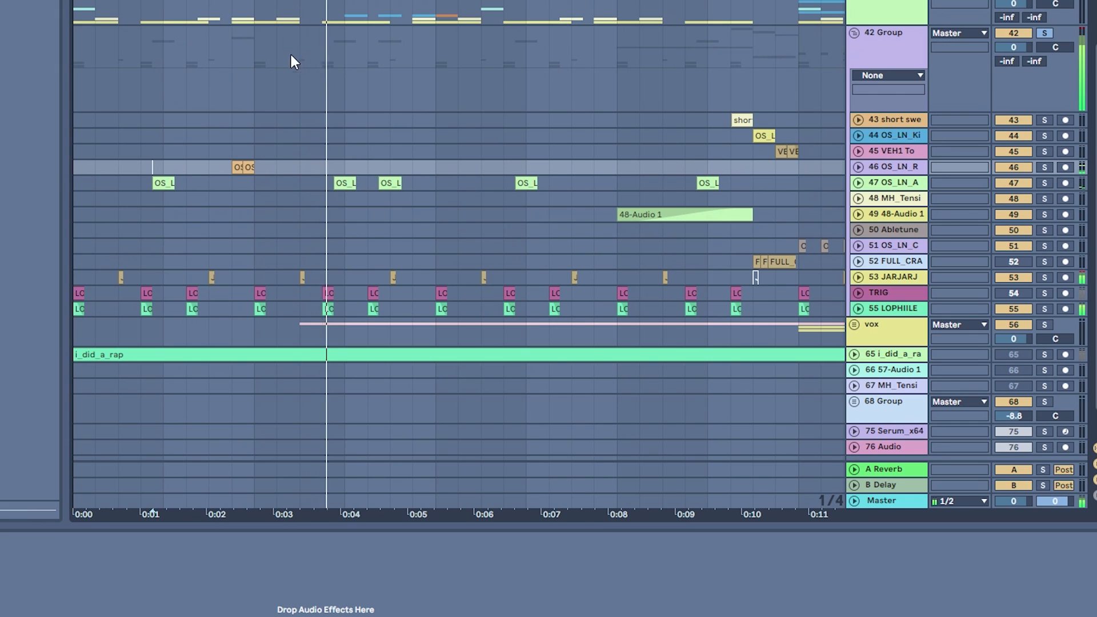
Step: Play the soloed sidecahin group from the beginning at the FNZ_dru track
left_click(685, 183)
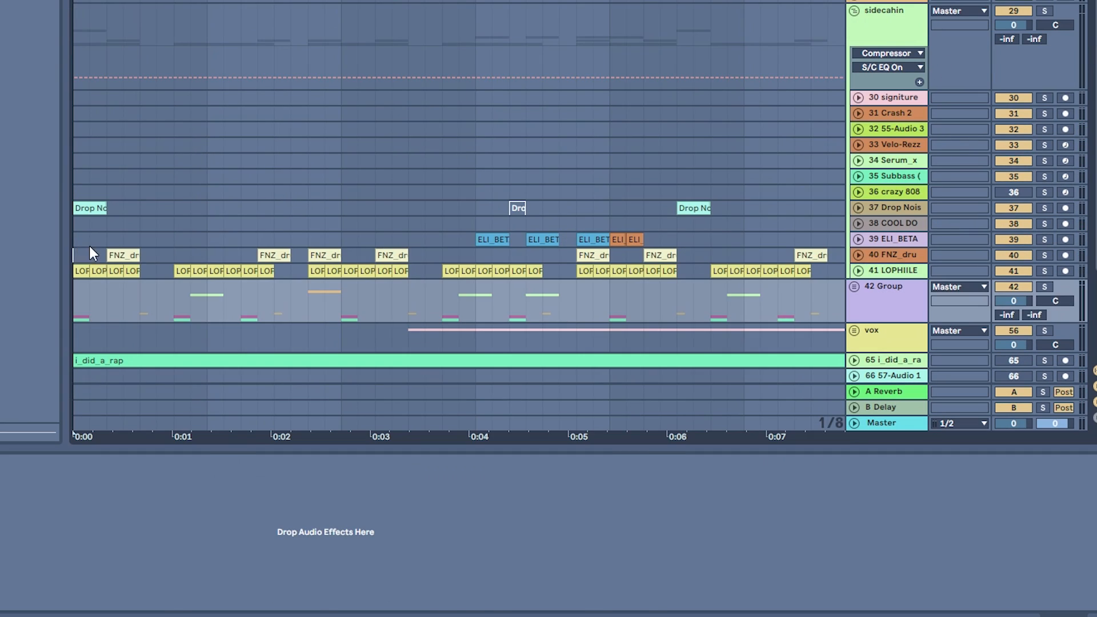
left_click(89, 251)
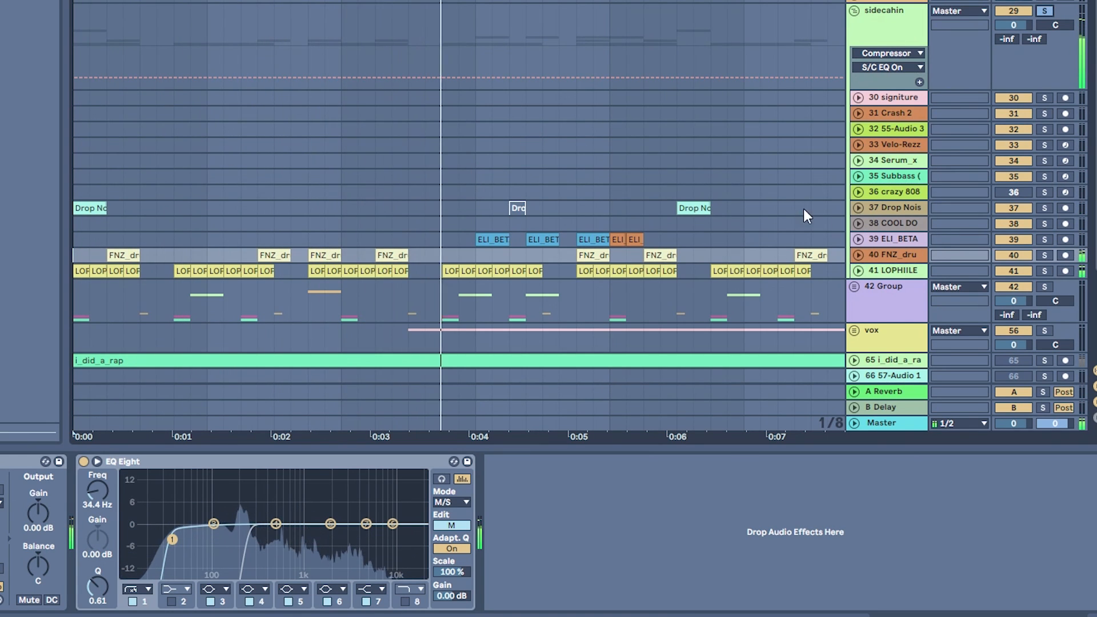
Step: Unfold the 41 LOPHIILE track, solo it and play its chopped loop from the start
scroll(743, 177, "down", 3)
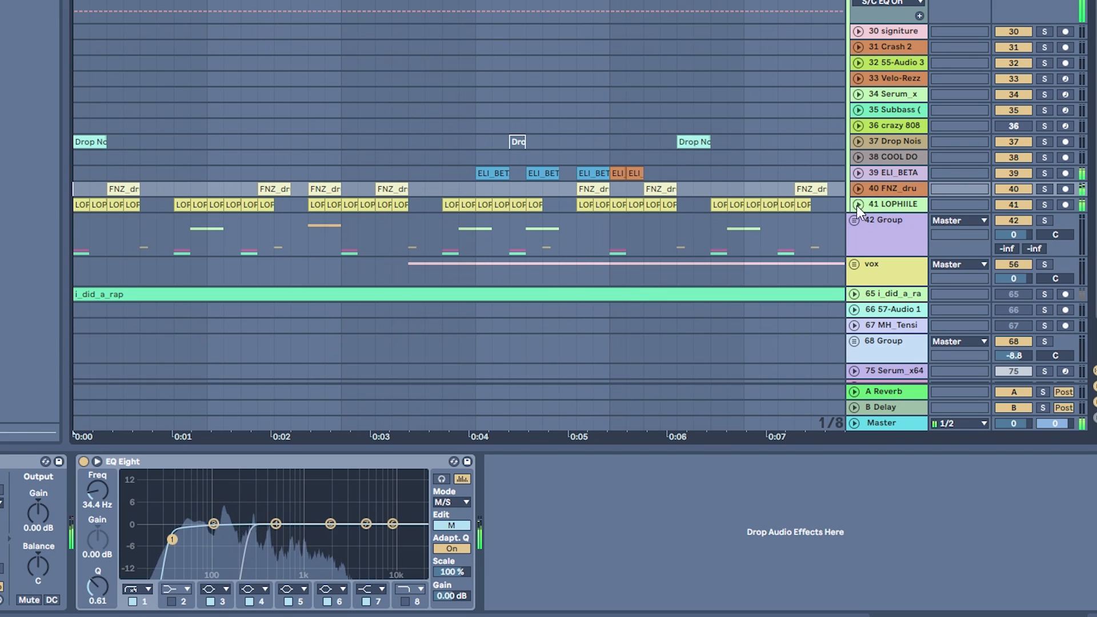
left_click(858, 205)
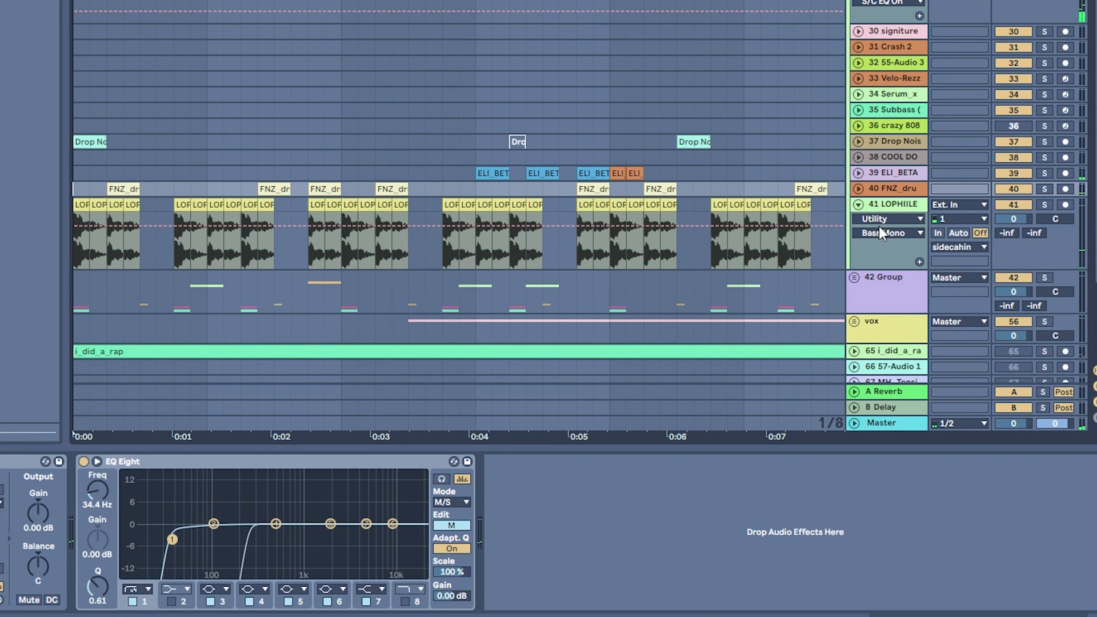
left_click(1045, 205)
key("plus")
key("plus")
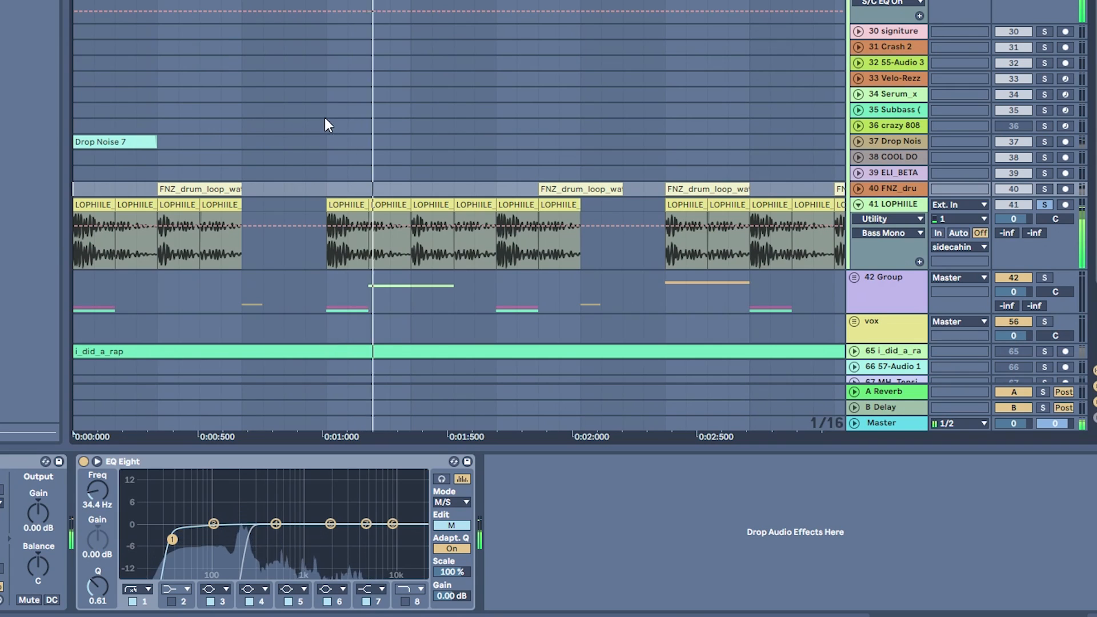
key("space")
Step: Highlight the first chopped LOPHIILE clip and play the loop again, ending the track's solo
left_click(124, 206)
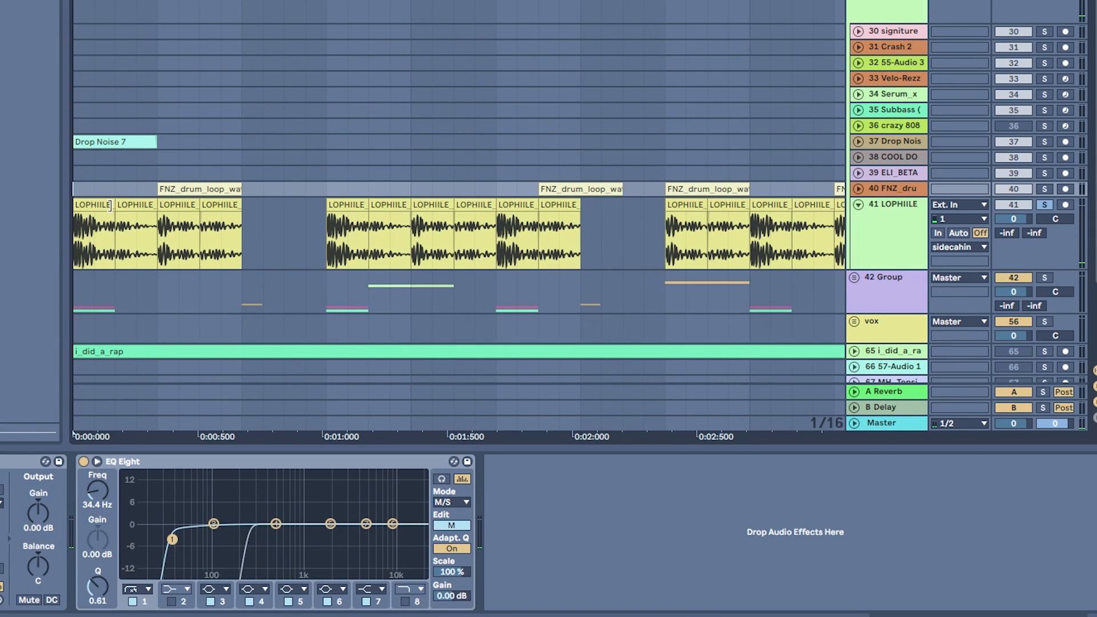
left_click_drag(109, 207, 164, 207)
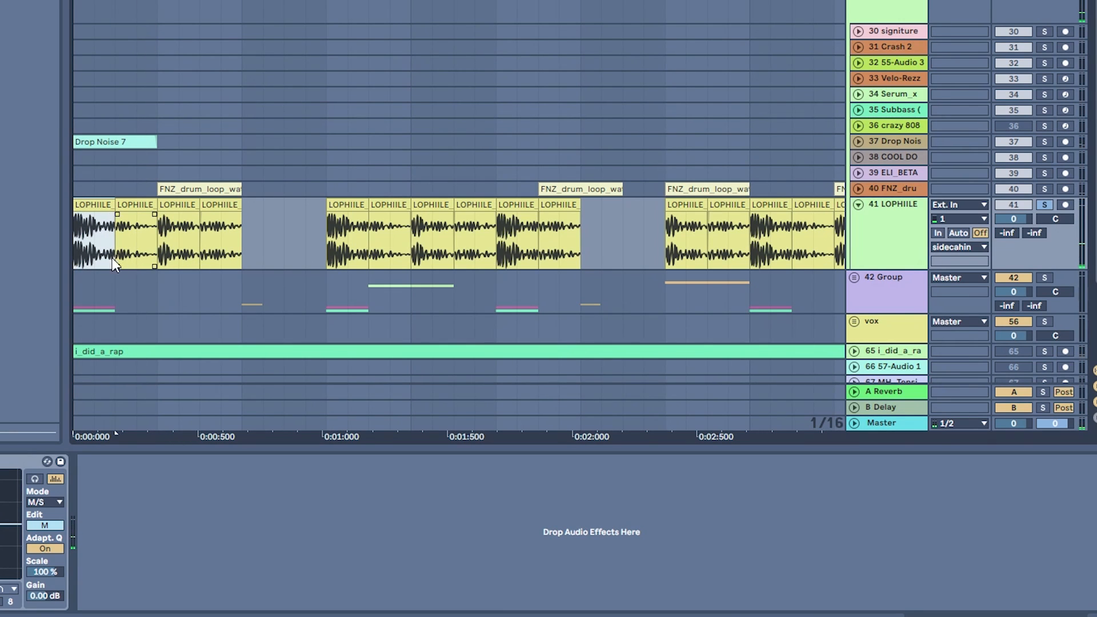
key("space")
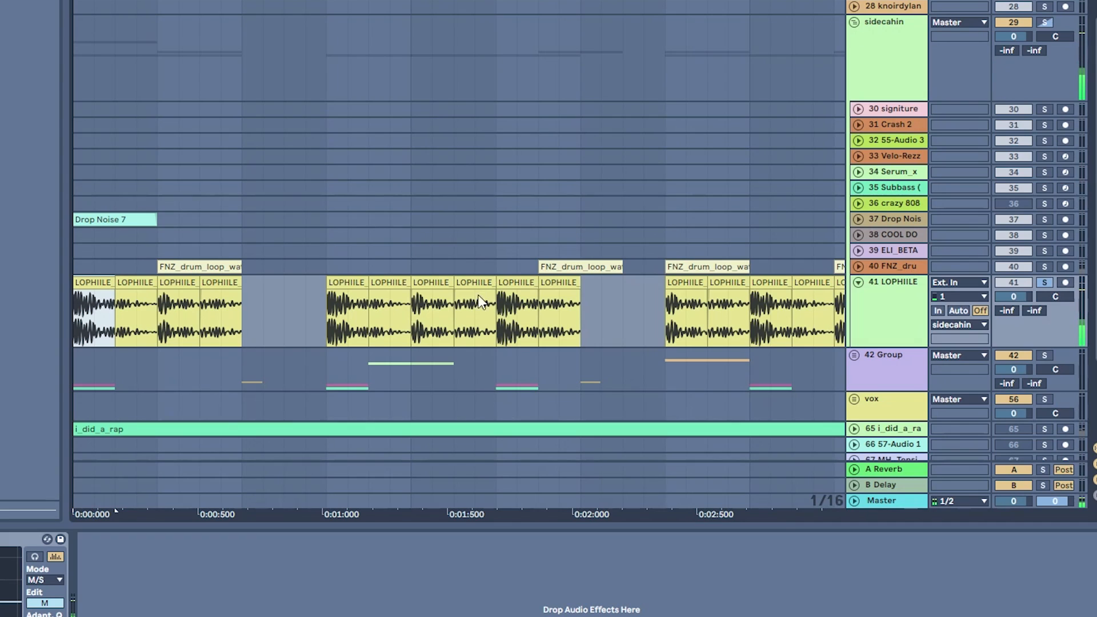
left_click(1044, 283)
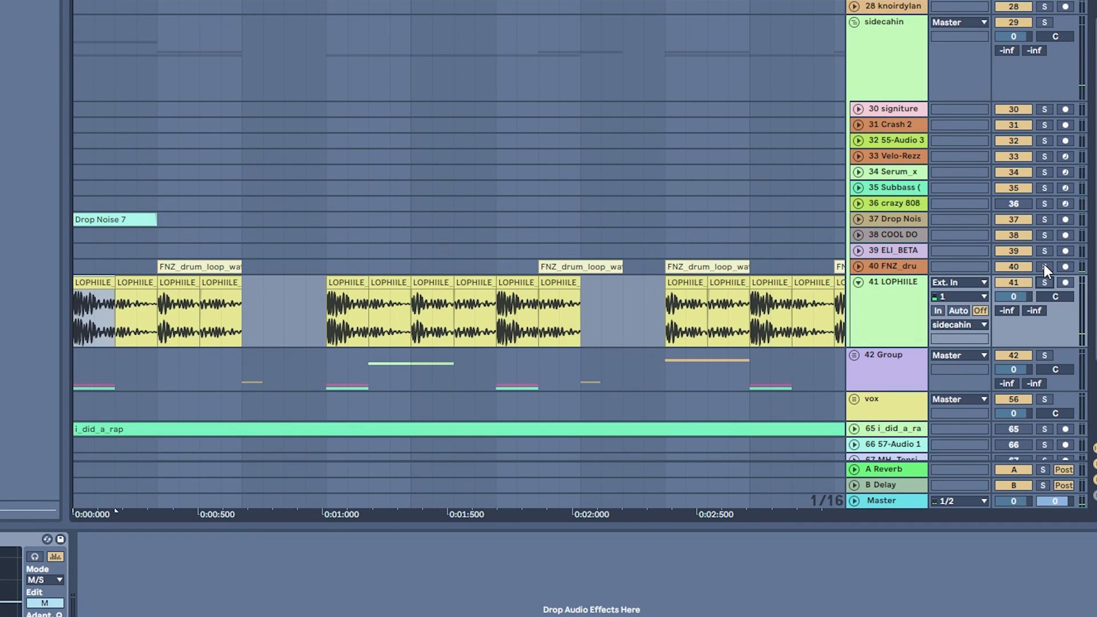
Step: Audition the soloed 40 FNZ_dru drum loop track from its first clip
left_click(162, 251)
key("space")
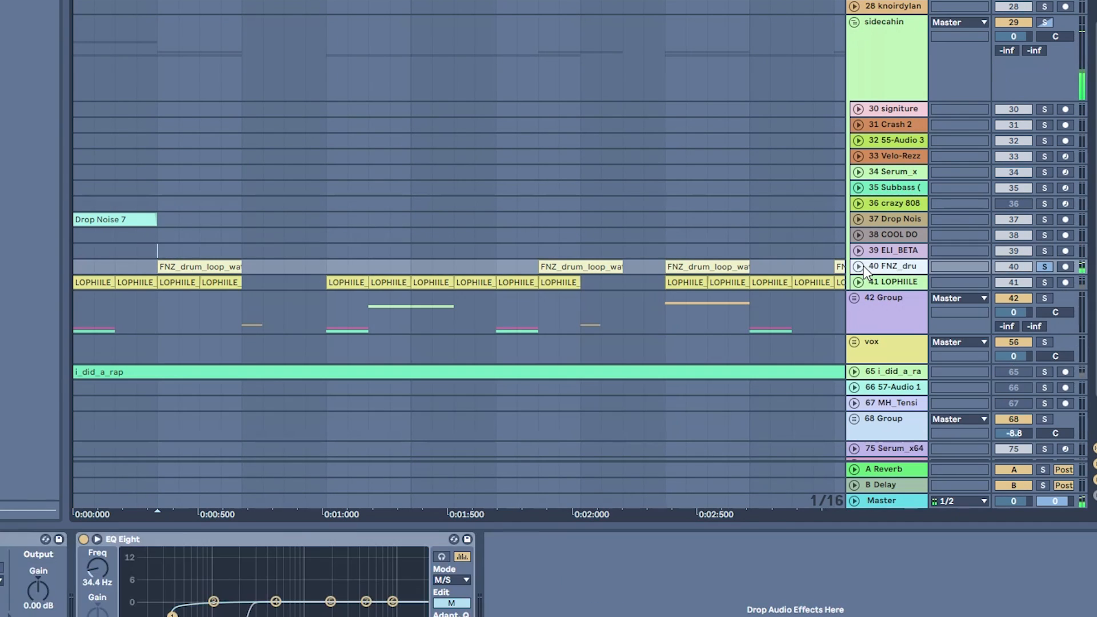
left_click(859, 267)
left_click(859, 266)
key("minus")
key("minus")
key("space")
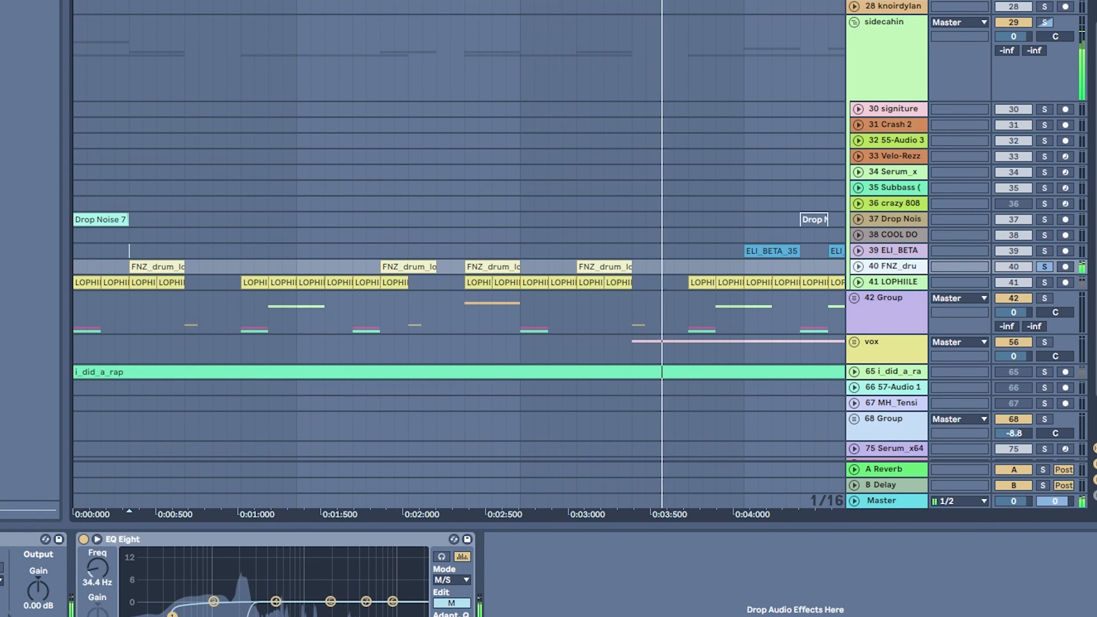
key("minus")
key("minus")
key("space")
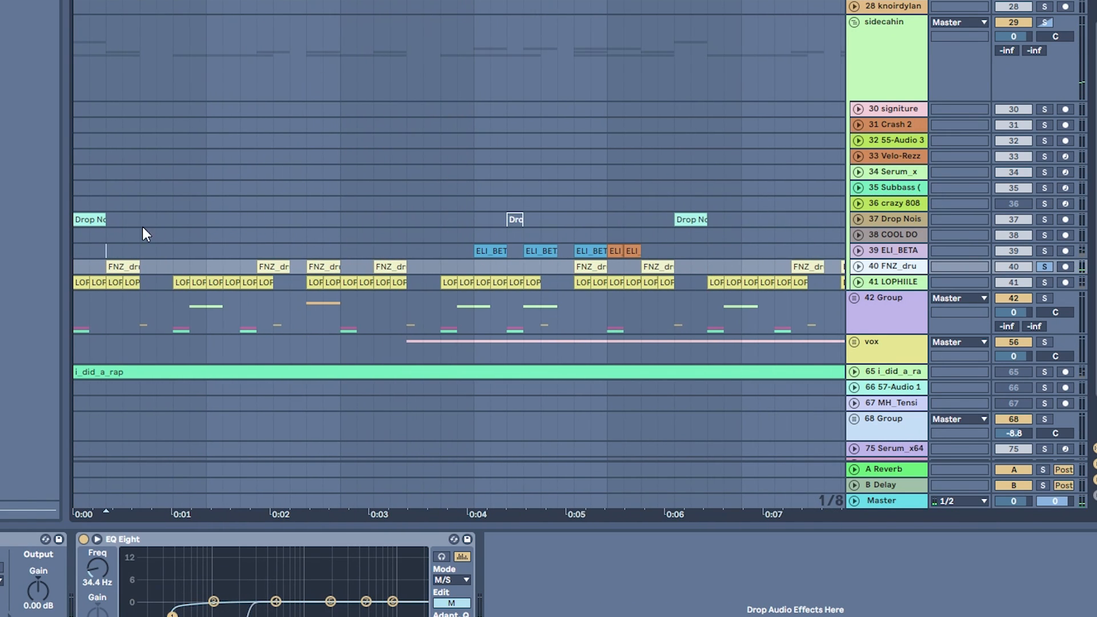
Step: Play the unsoloed mix from the first FNZ_drum_loop clip, and briefly unfold the 37 Drop Noise track
key("space")
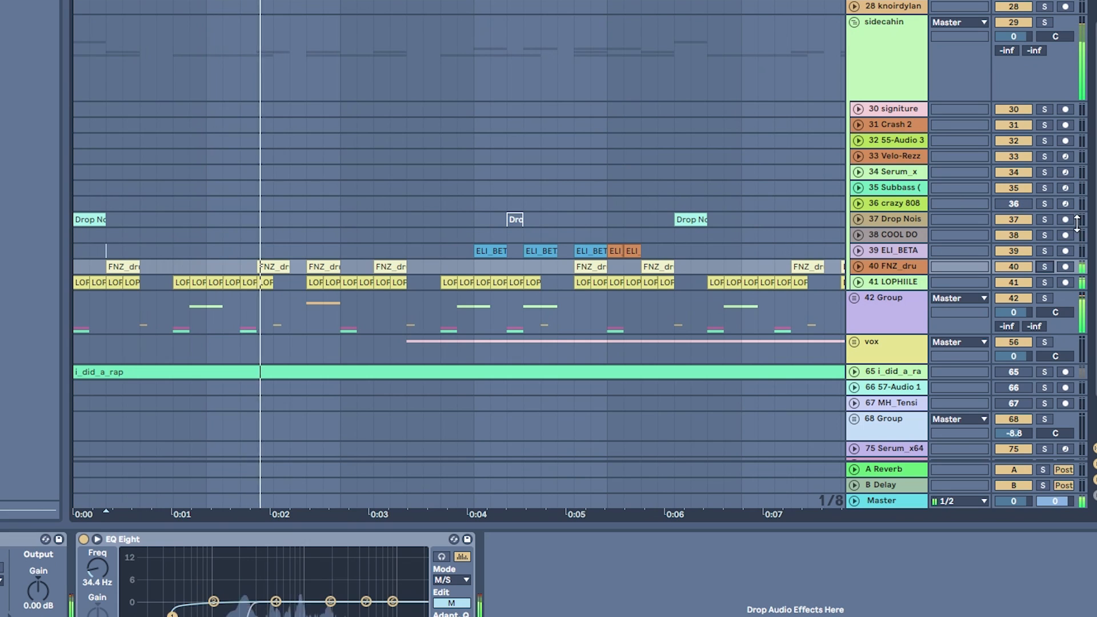
left_click(861, 219)
left_click(858, 220)
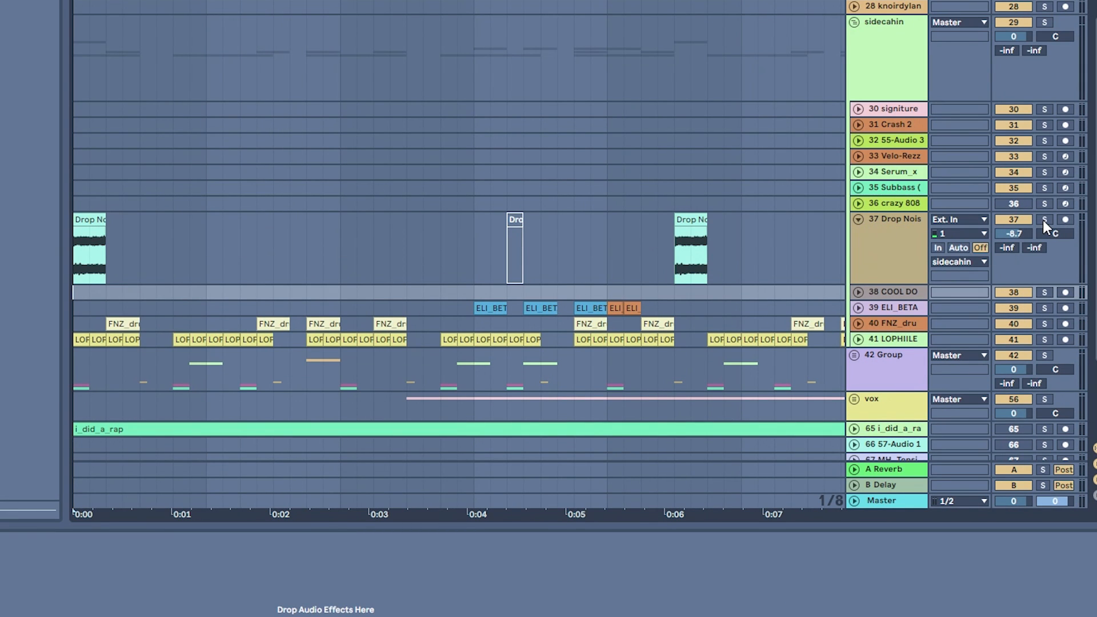
left_click(862, 222)
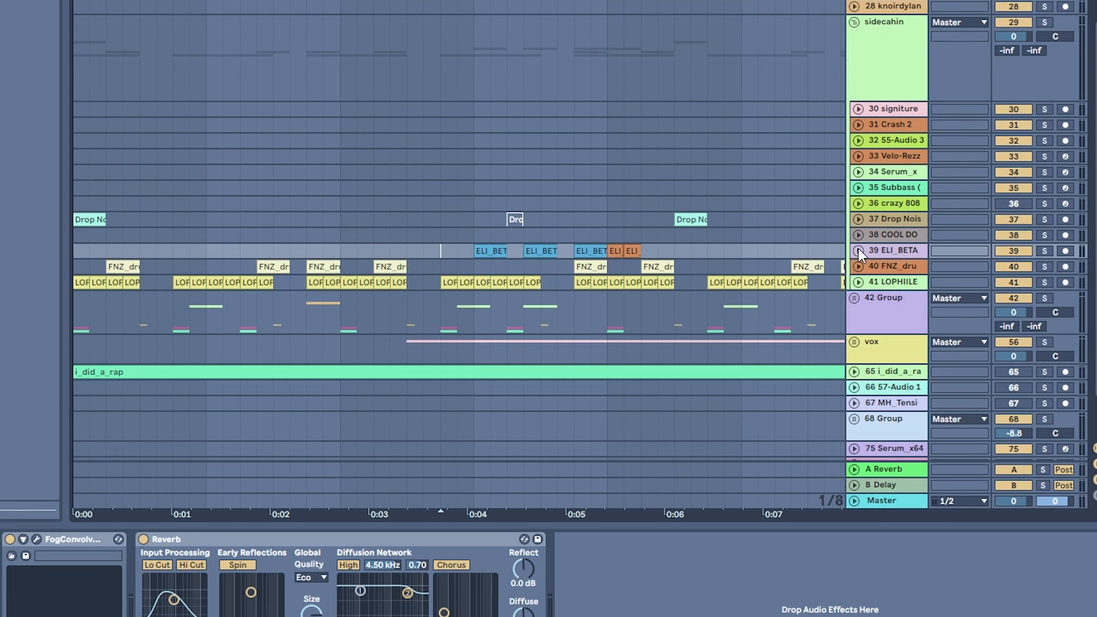
Step: Unfold the 39 ELI_BETA track and audition its clips soloed from about 0:04
left_click(859, 251)
left_click_drag(579, 1, 581, 17)
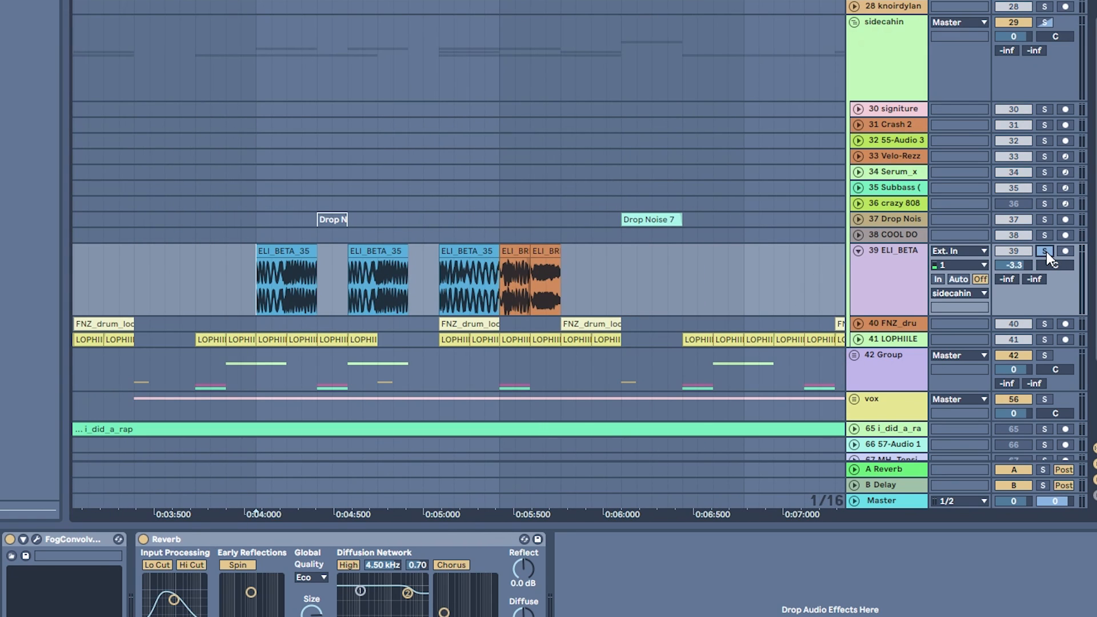
key("space")
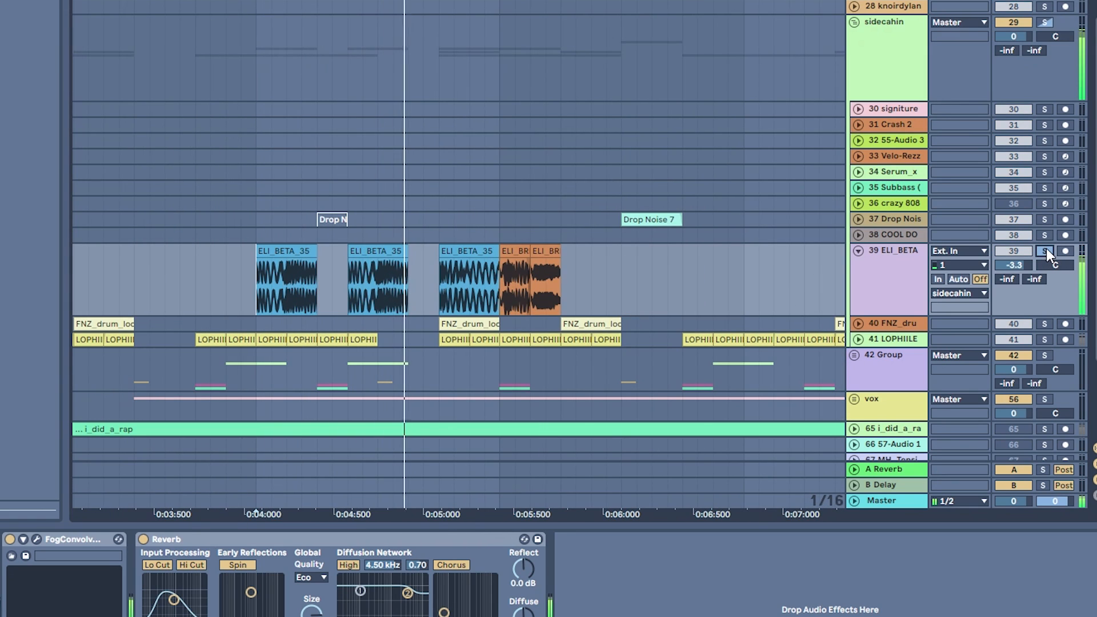
key("space")
left_click(1047, 251)
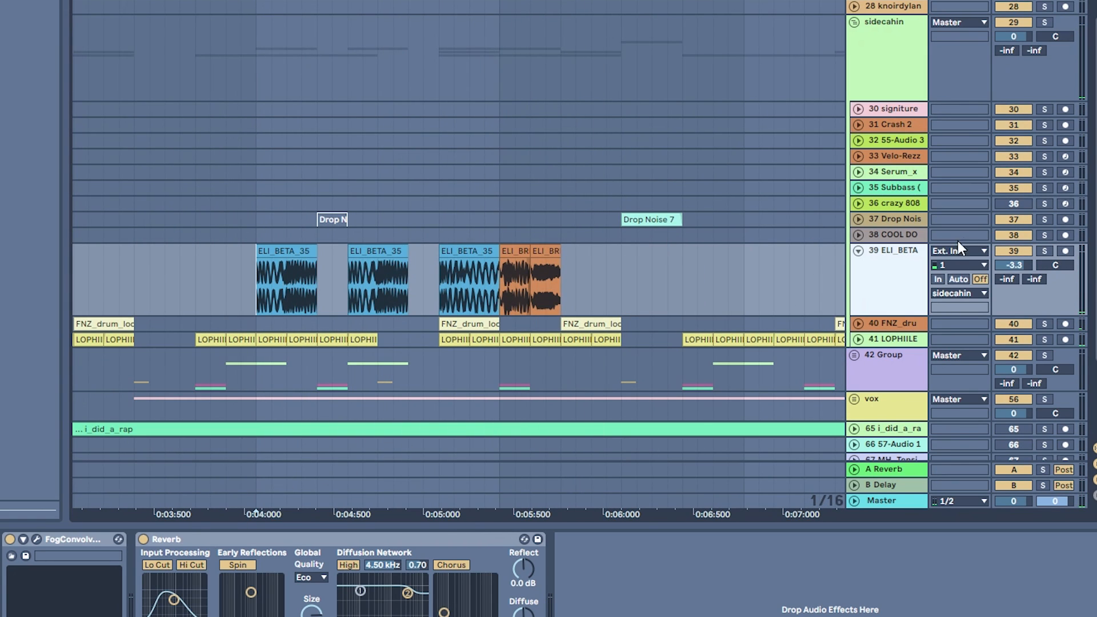
Step: Play the ELI_BETA clips in the full mix from about 0:04, and fold the track
key("minus")
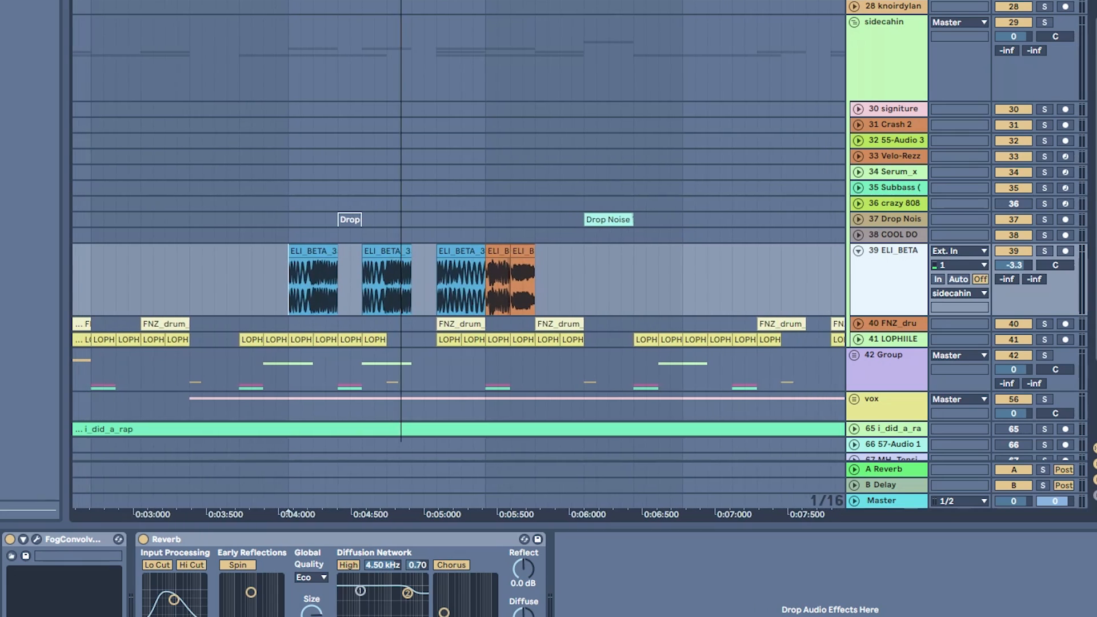
key("minus")
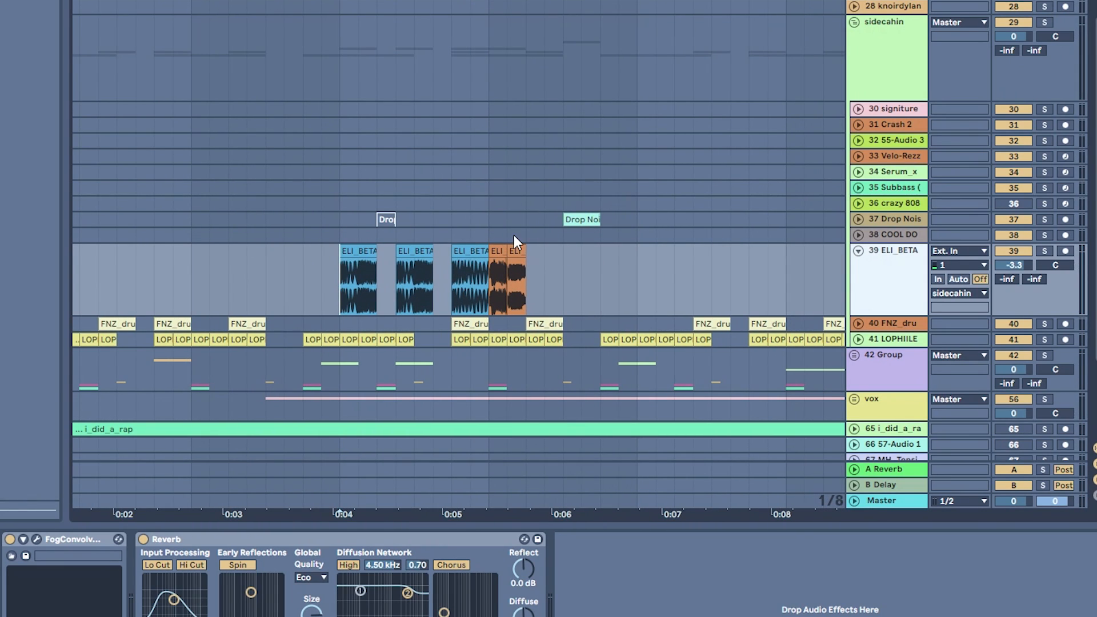
key("minus")
key("space")
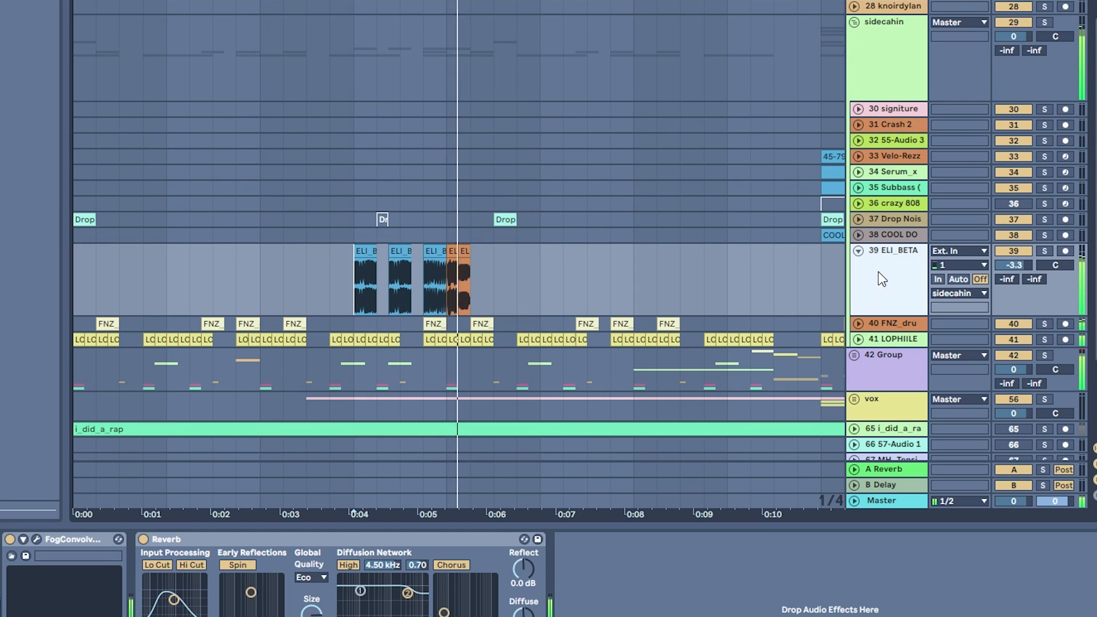
key("space")
left_click(859, 253)
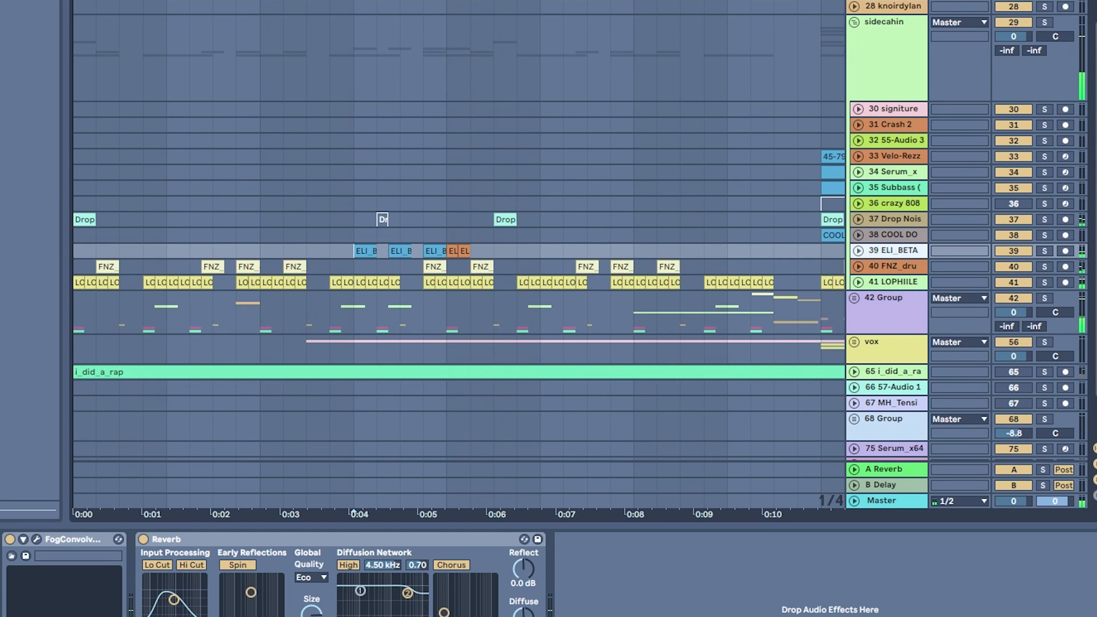
Step: Play the fill before the drop from about 0:10 with the 42 Group tracks shown, and collapse the group
key("minus")
key("minus")
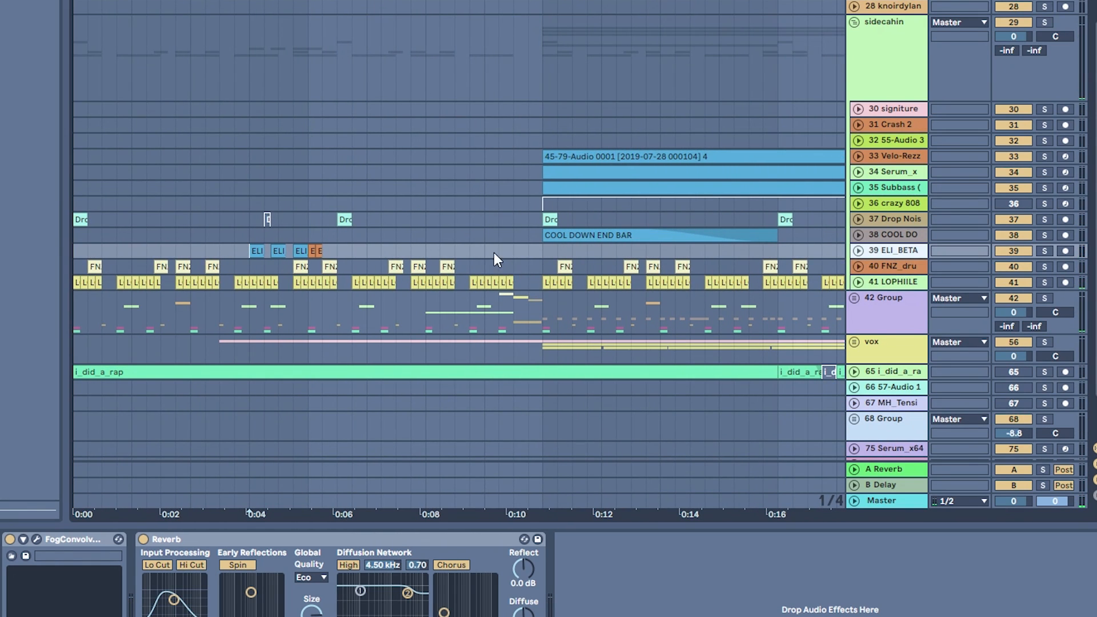
left_click(486, 316)
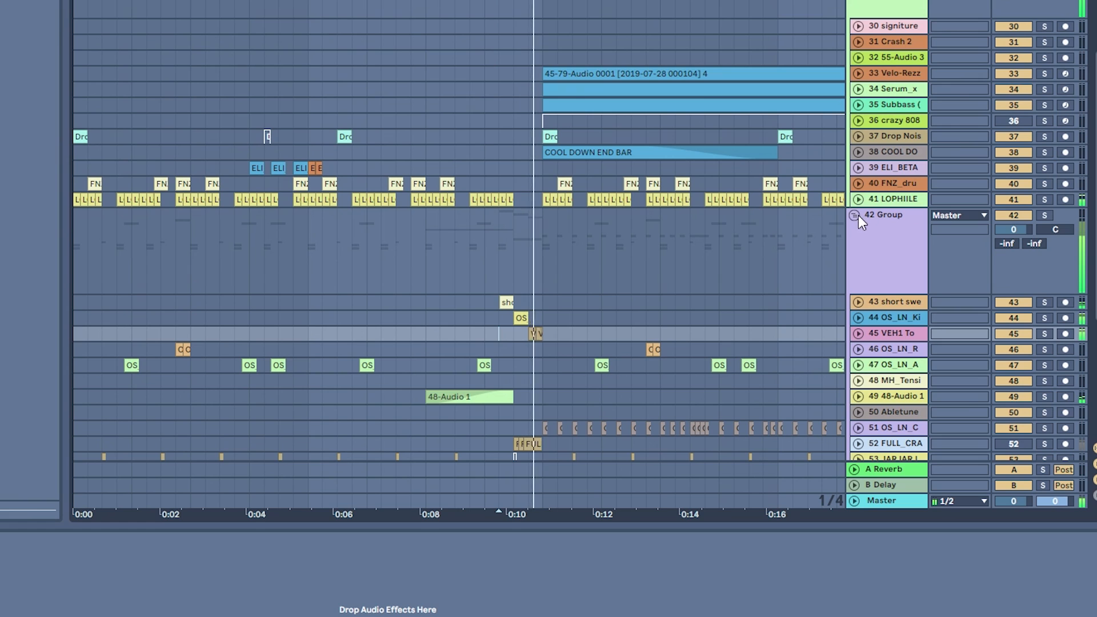
left_click(856, 216)
Step: Solo the sidecahin group and play it from the drop at about 0:11
scroll(459, 254, "right", 4)
scroll(570, 60, "up", 3)
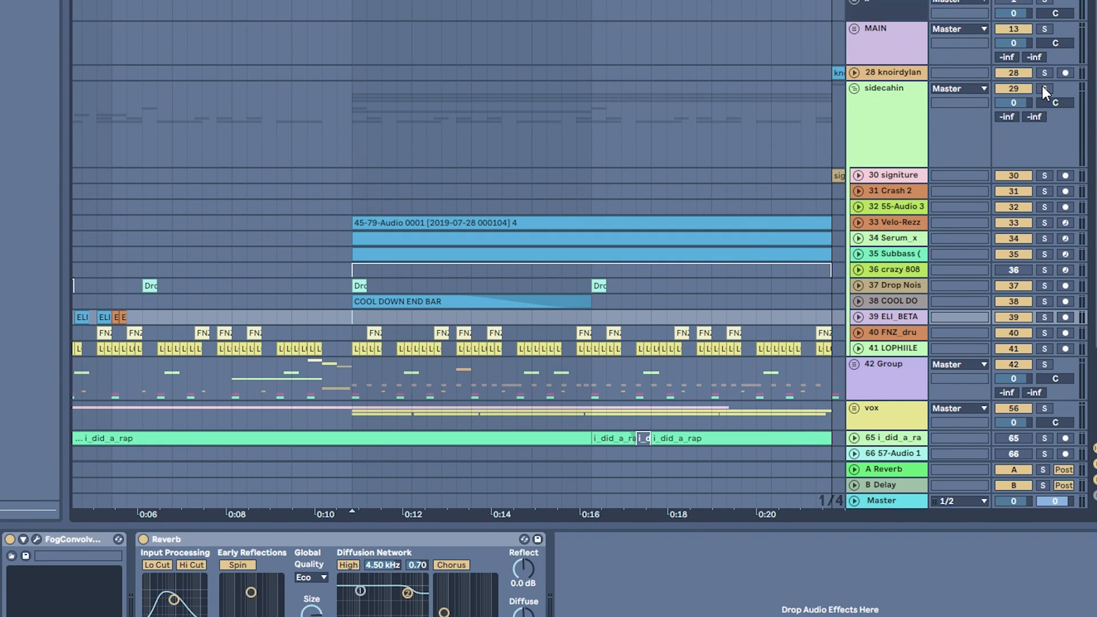
left_click(1045, 89)
key("space")
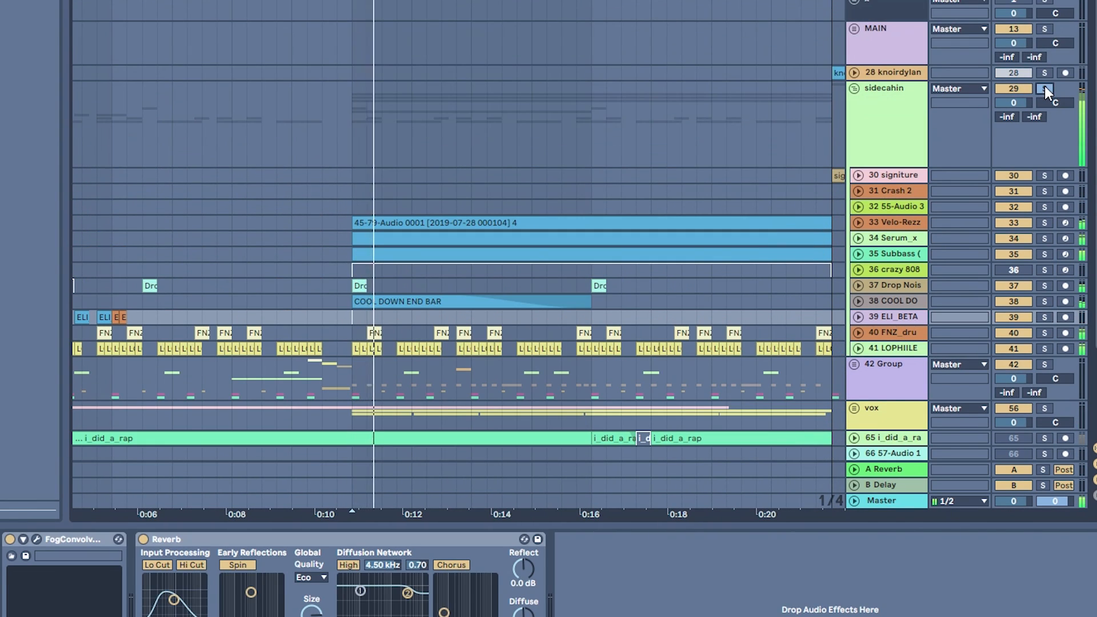
Step: Unfold and solo the 33 Velo-Rezz track, and inspect the slice used in its Velo-Rezzo Plucks sampler
left_click(858, 222)
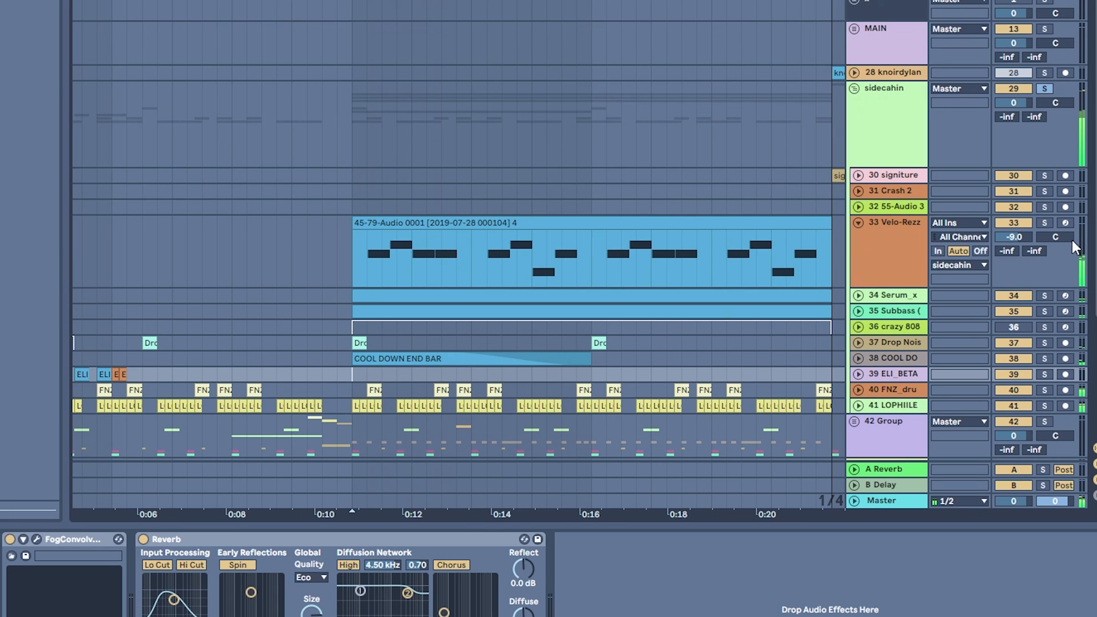
left_click(1045, 223)
left_click(887, 244)
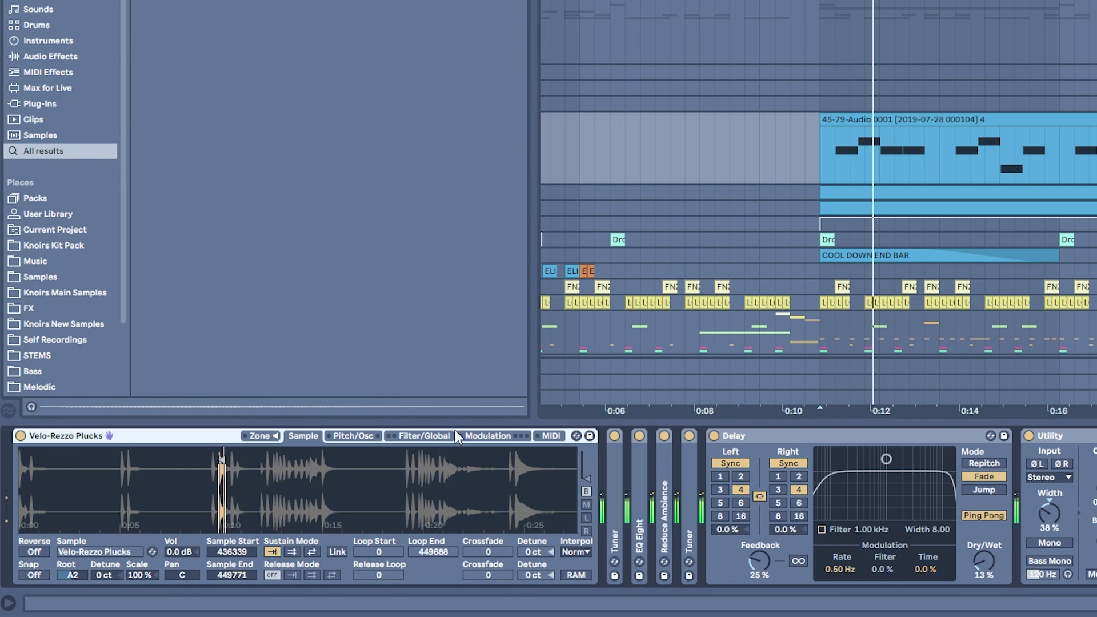
left_click_drag(135, 477, 94, 459)
key("space")
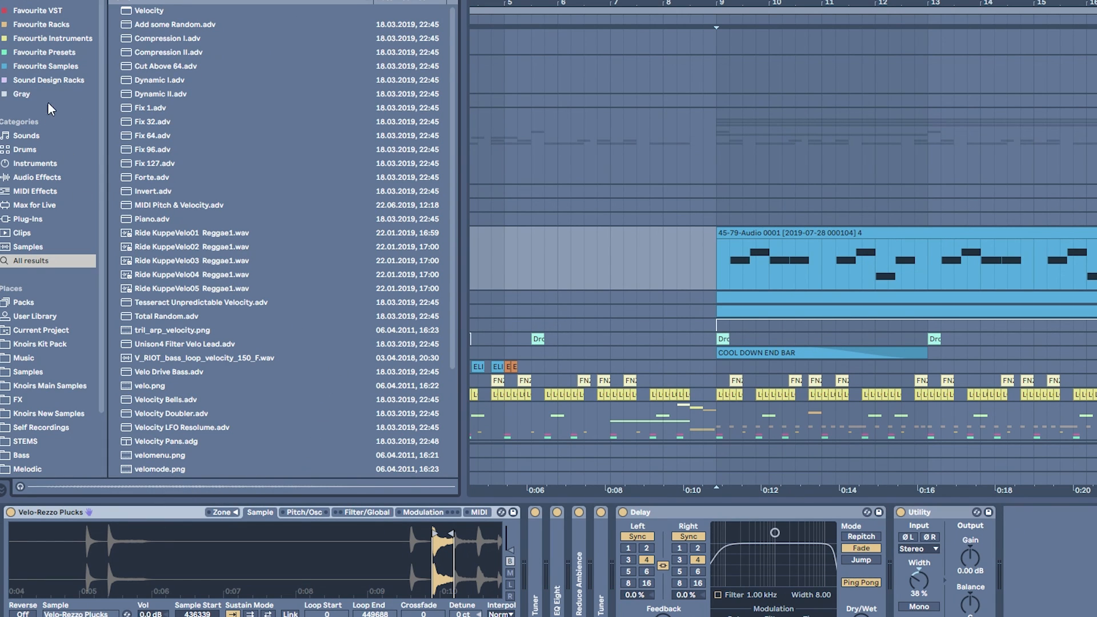
Step: Find Velo-Rezzo Plucks.wav in the Favourite Samples collection and preview it
left_click(60, 67)
left_click(170, 8)
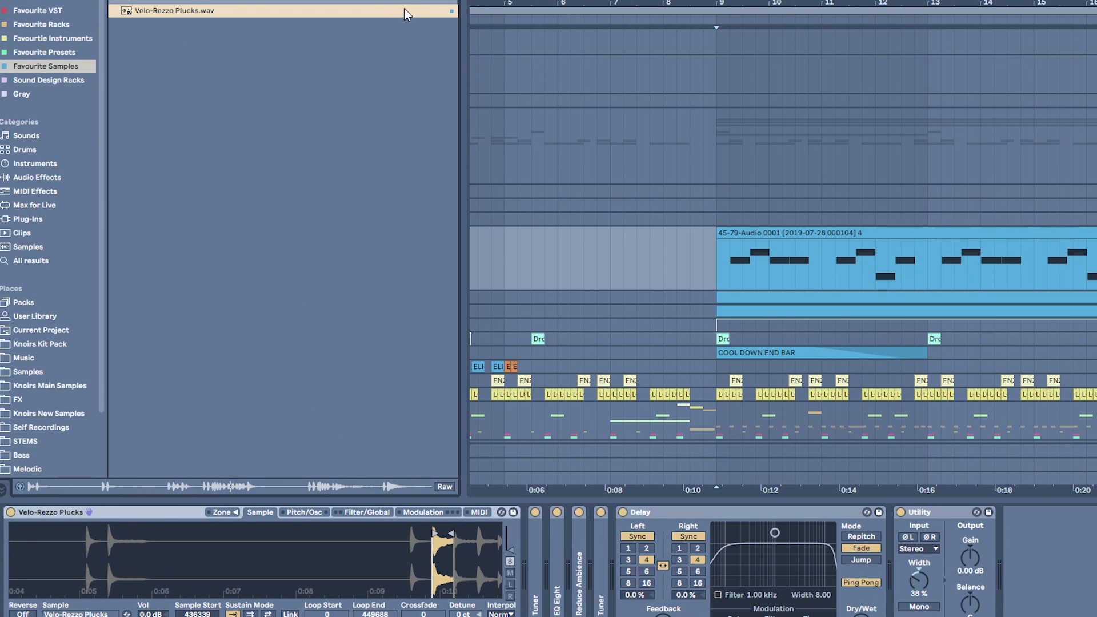
left_click(450, 1)
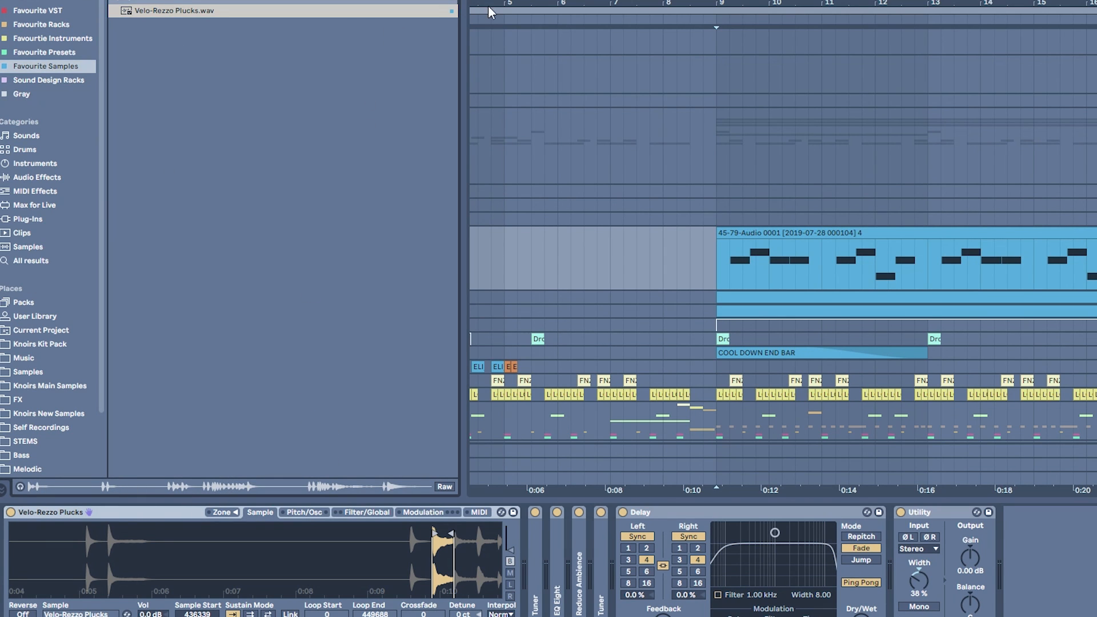
Step: Play the Velo-Rezz pluck part from about 0:11 with its EQ Eight and the effects after it switched off
left_click_drag(723, 2, 649, 2)
left_click(655, 260)
key("space")
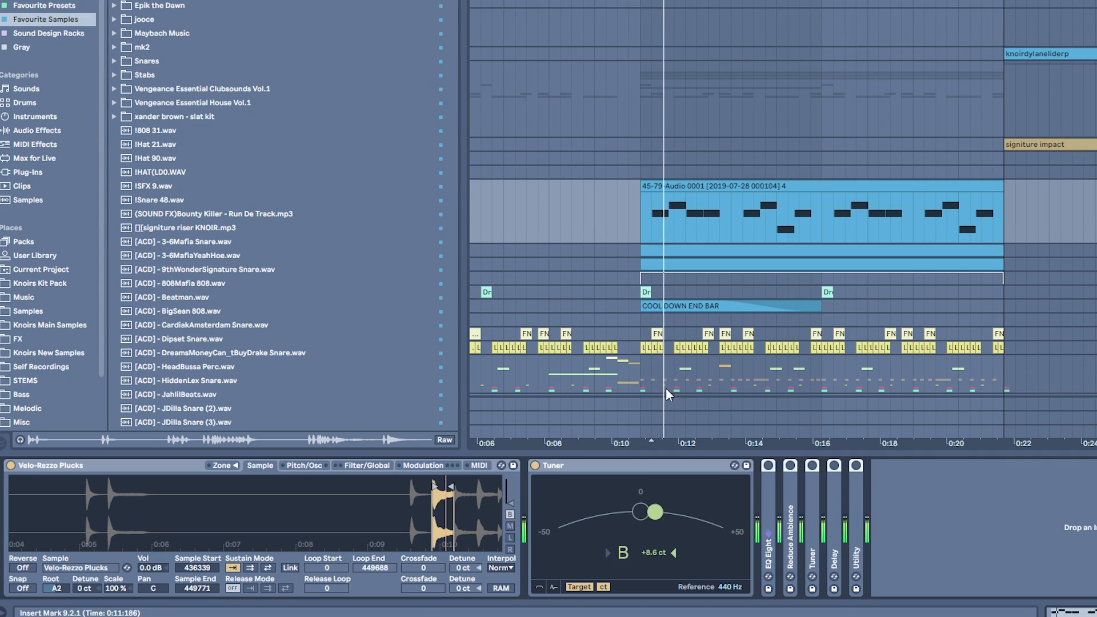
key("space")
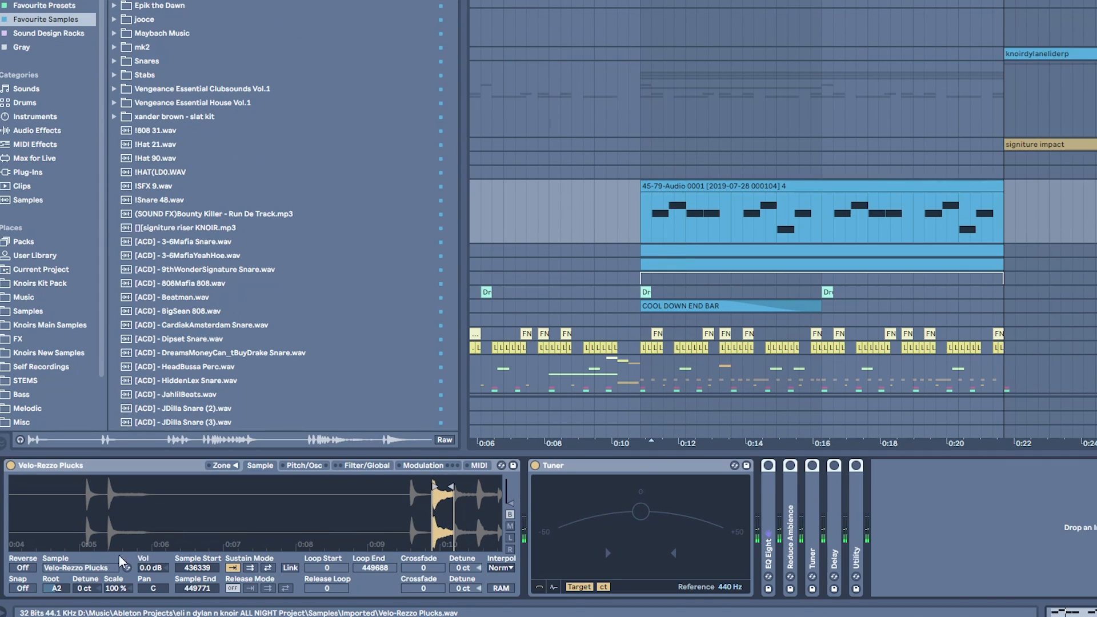
Step: Switch the EQ Eight back on in the Velo-Rezz chain, play the plucks through it and inspect its settings
double_click(614, 469)
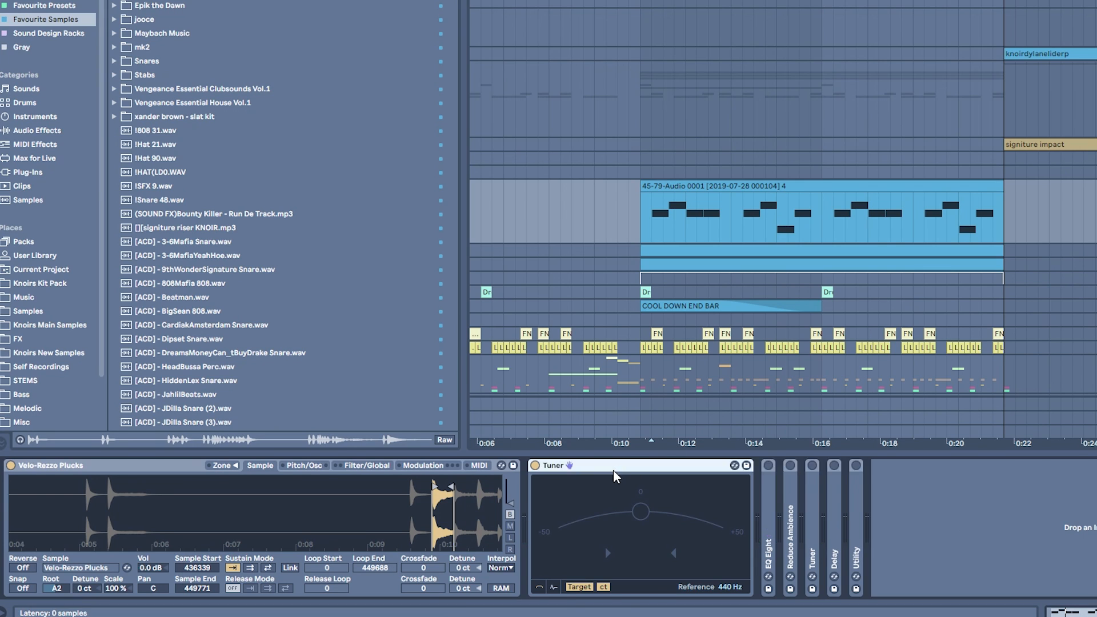
left_click(554, 470)
key("space")
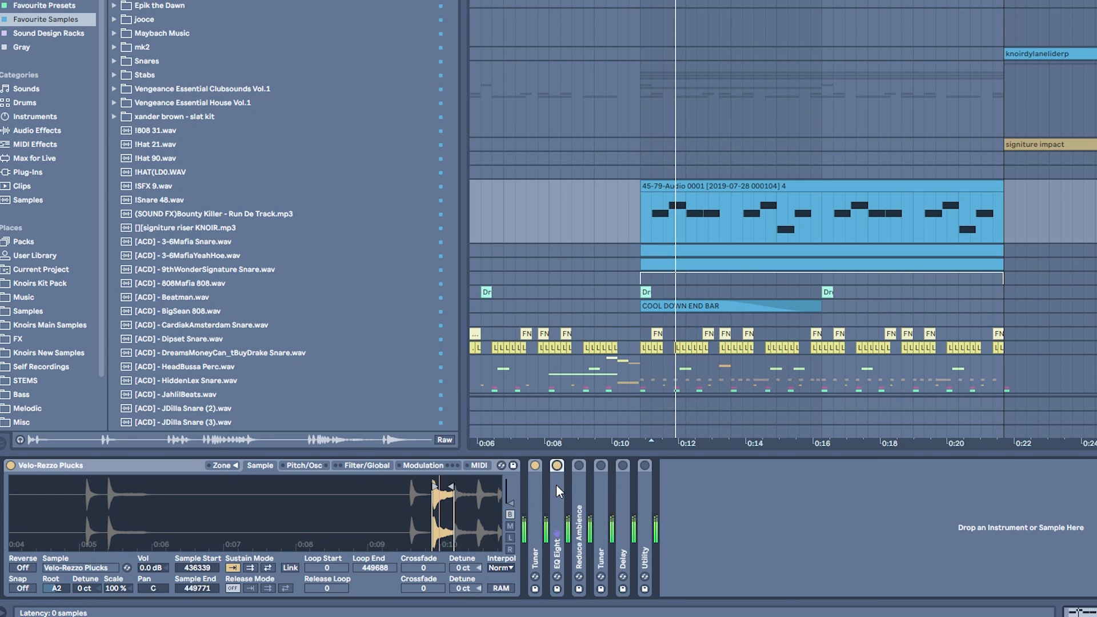
double_click(557, 484)
double_click(594, 471)
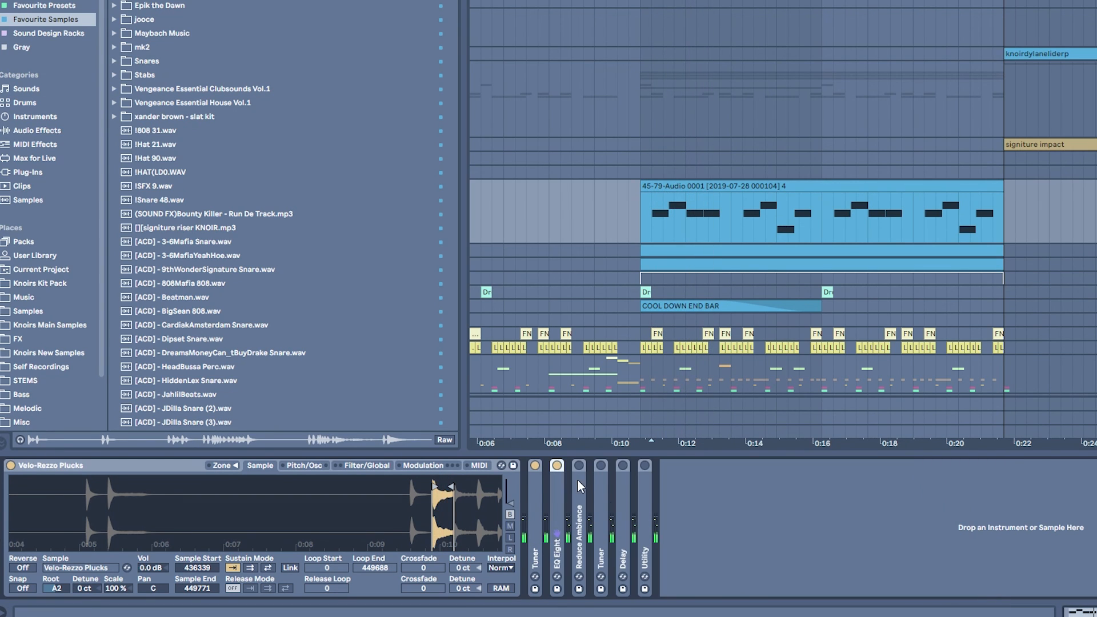
Step: Switch on the Reduce Ambience effect and compare the plucks with and without it during playback
double_click(577, 490)
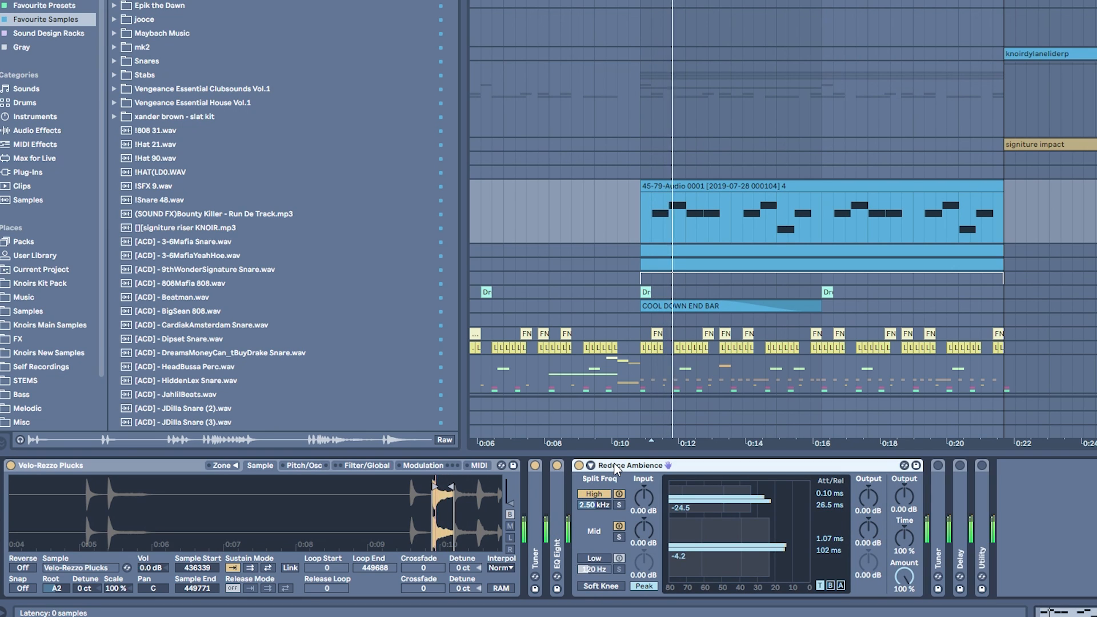
key("space")
key("space")
left_click(579, 467)
left_click(579, 466)
key("space")
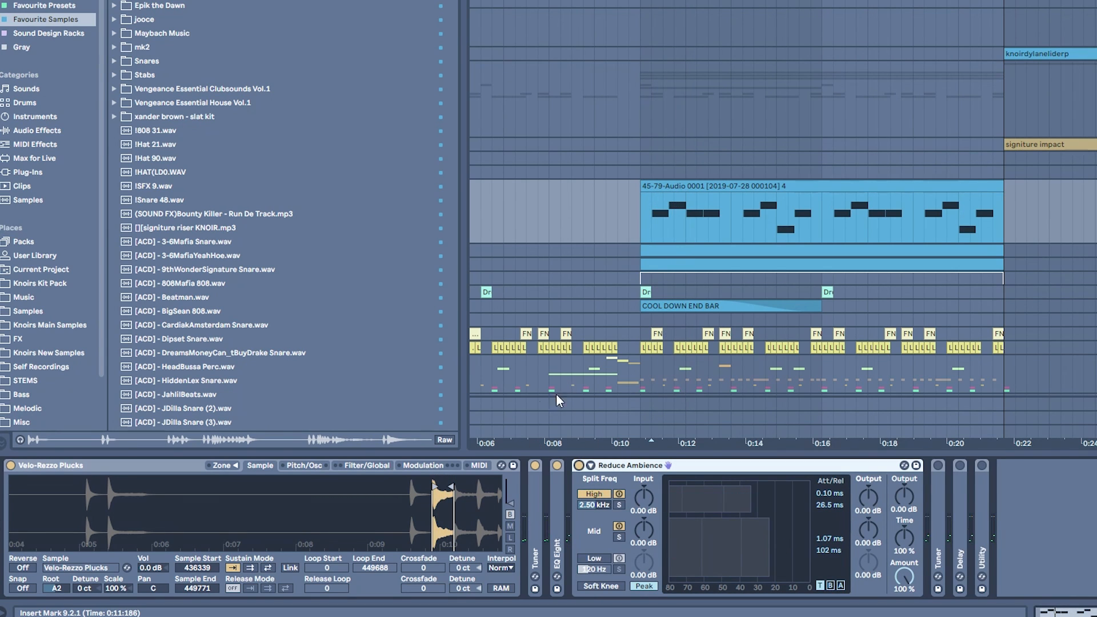
double_click(623, 470)
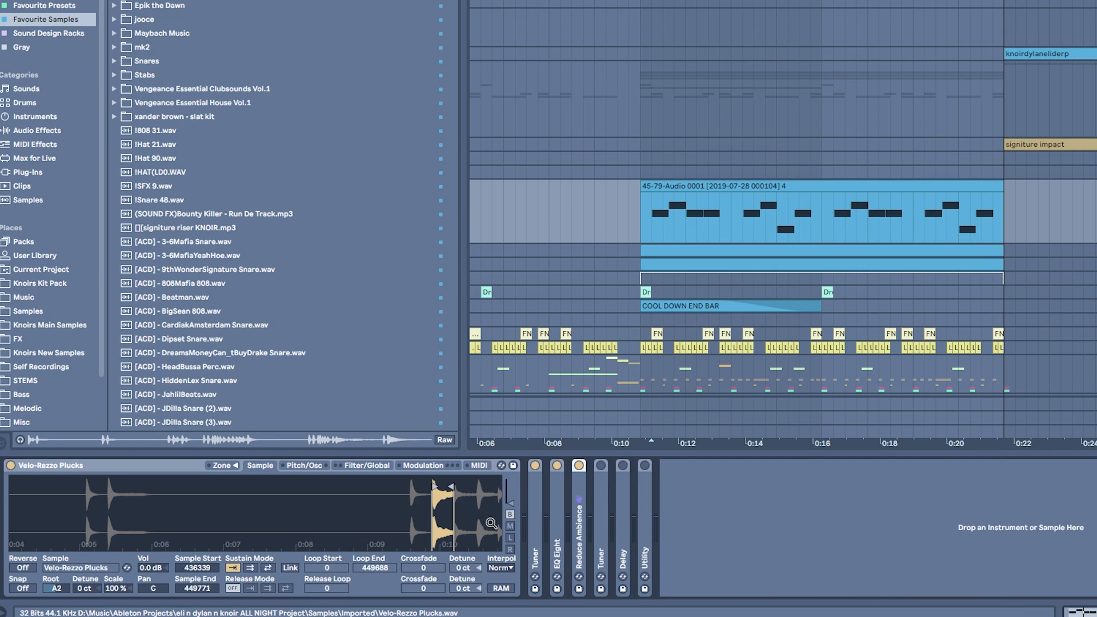
Step: Replay the plucks and switch on the second Tuner and the Delay, inspecting the Delay's settings
left_click_drag(481, 507, 478, 518)
key("space")
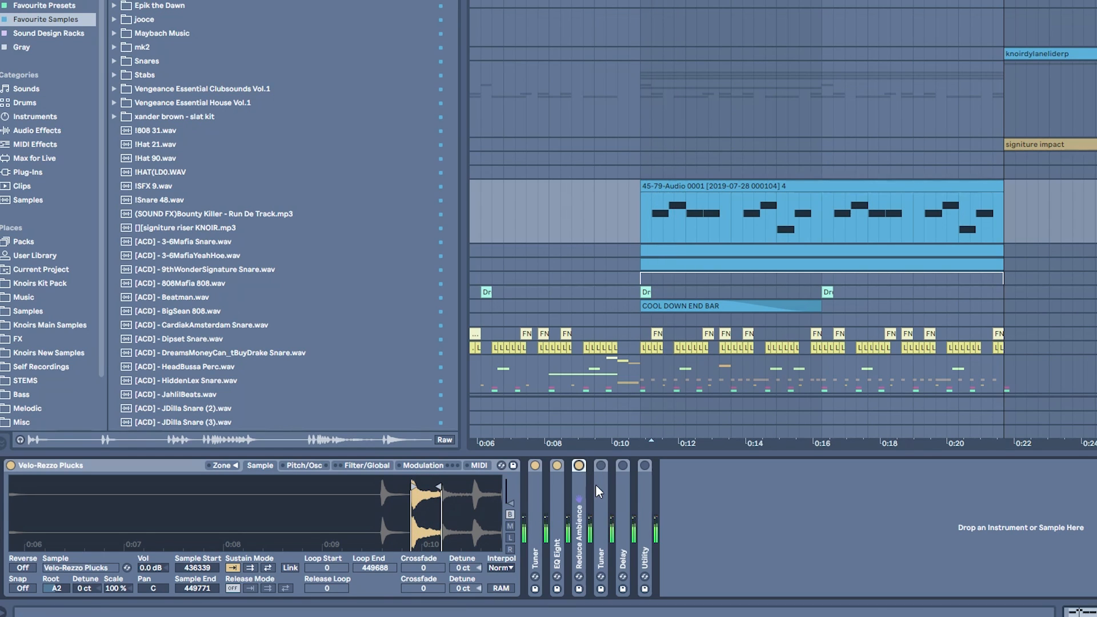
double_click(600, 499)
double_click(622, 468)
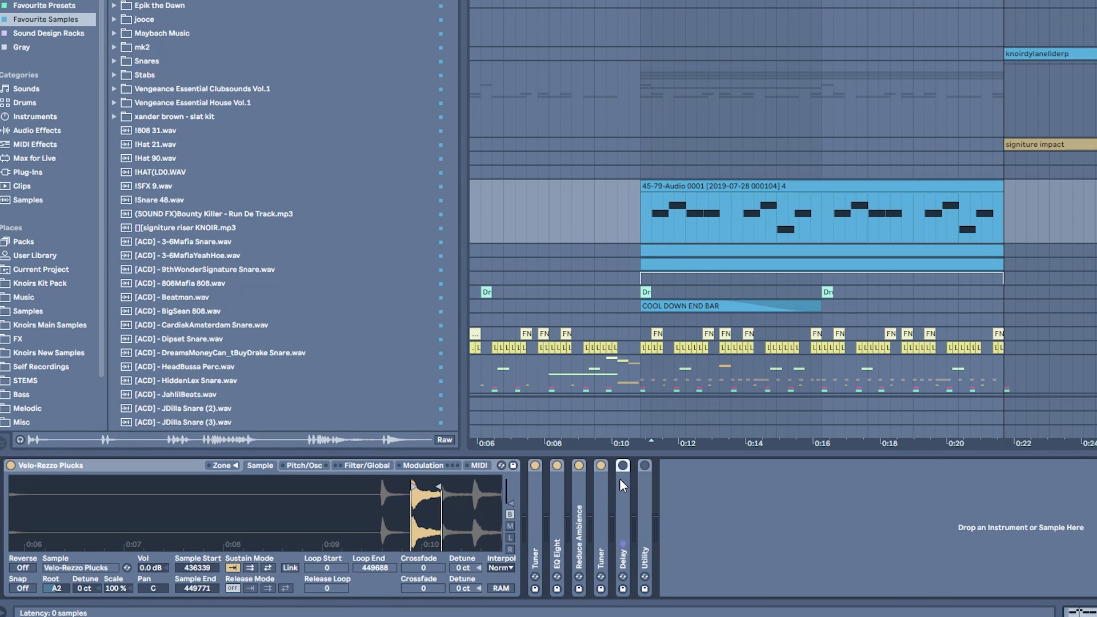
double_click(622, 477)
left_click(623, 467)
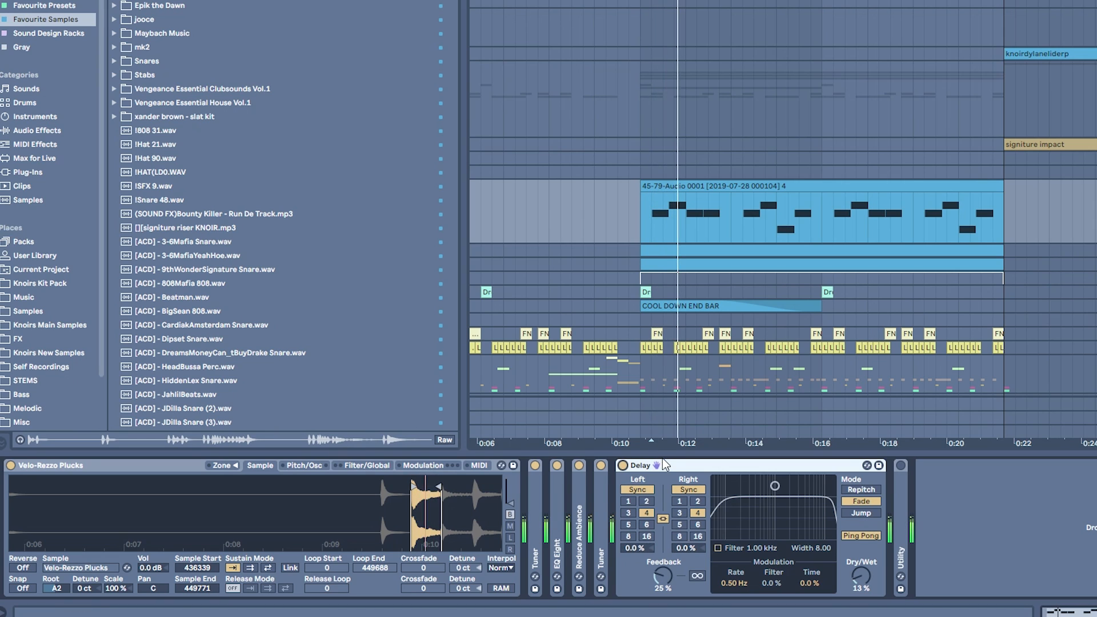
double_click(650, 467)
Step: Switch on the Utility that ends the Velo-Rezz chain, inspect its width setting and play the result
double_click(640, 475)
left_click(646, 466)
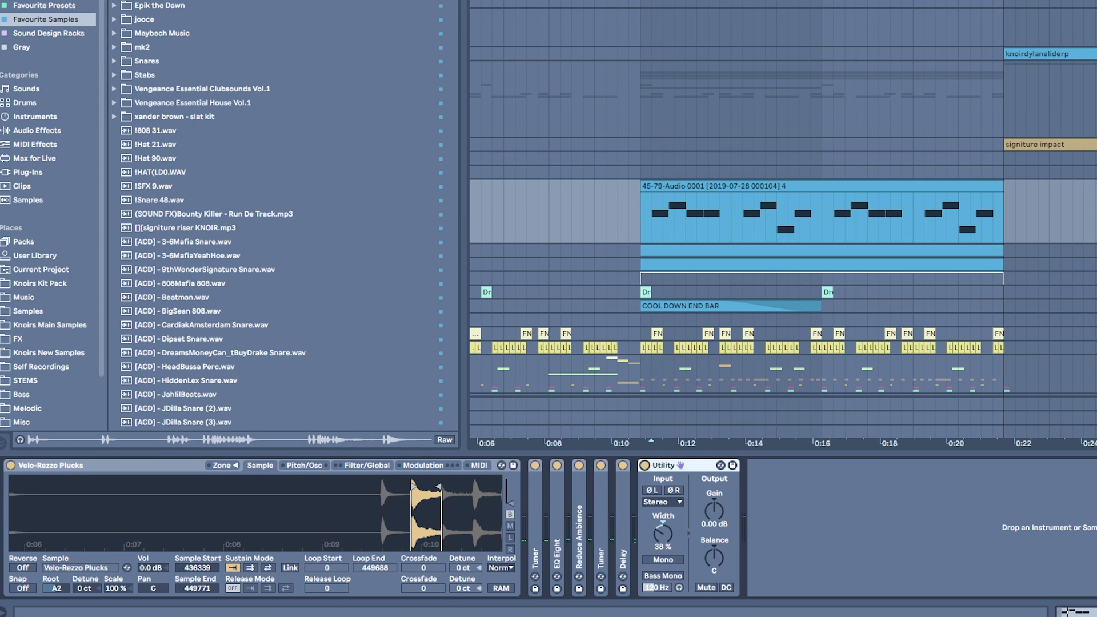
key("space")
key("space")
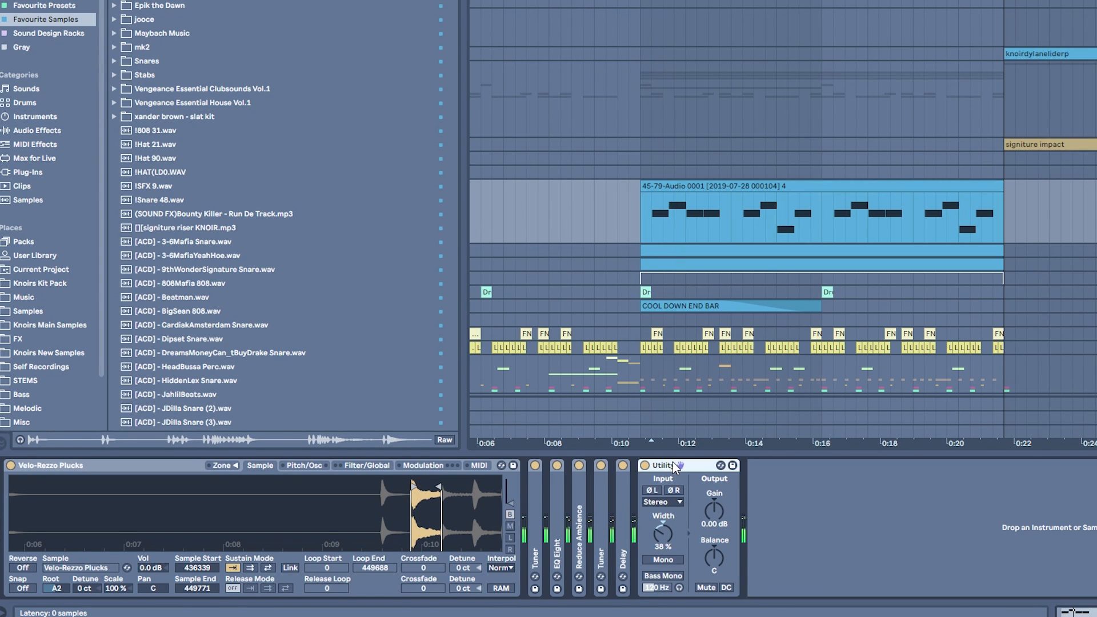
double_click(671, 464)
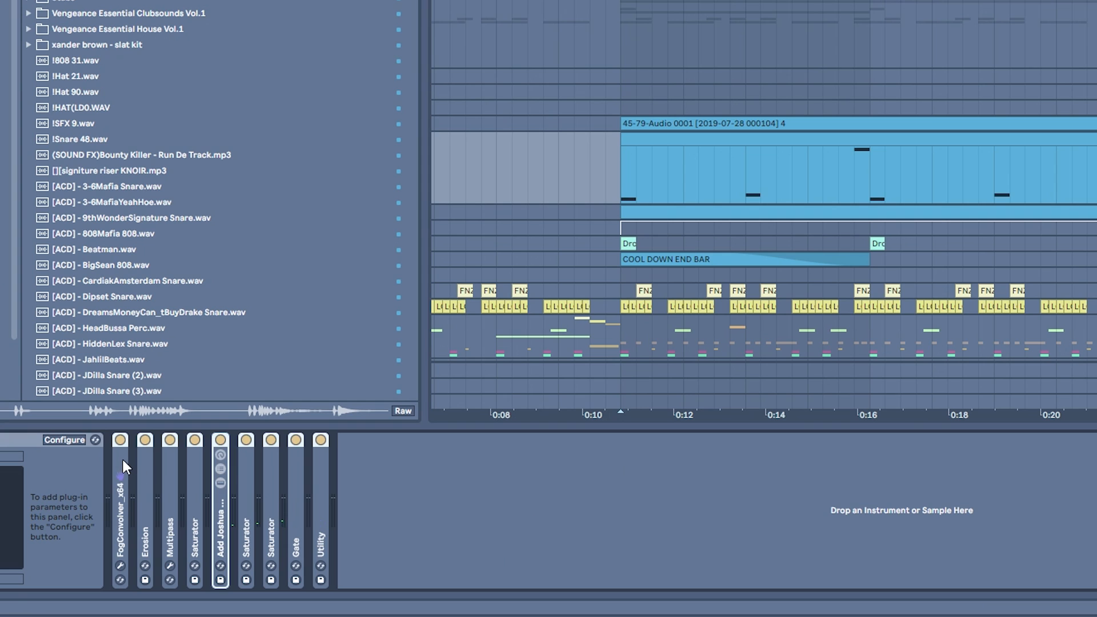
Step: Play the 34-Serum_x64 track with its effects off and inspect the oscillator and FX pages of its Serum patch
key("space")
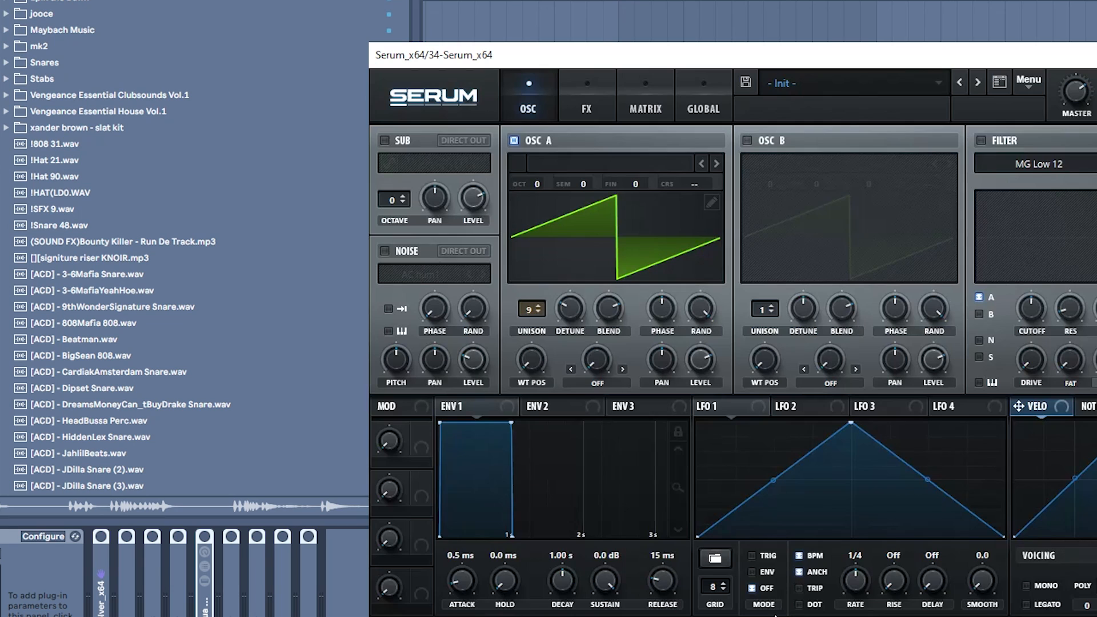
left_click_drag(522, 46, 513, 0)
left_click(581, 22)
left_click(532, 23)
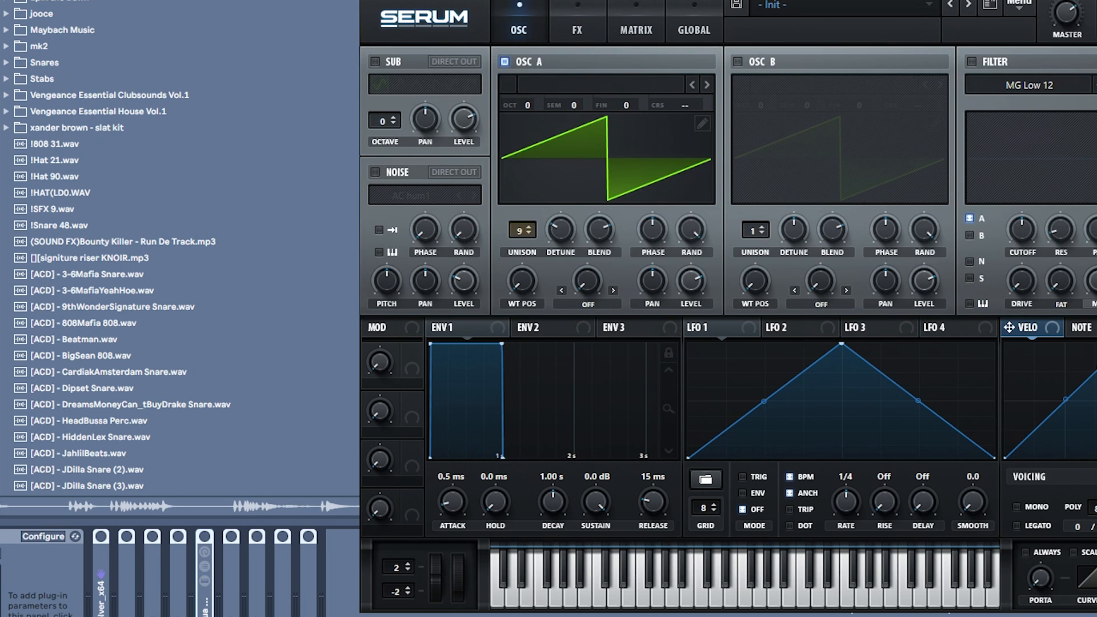
left_click(1096, 0)
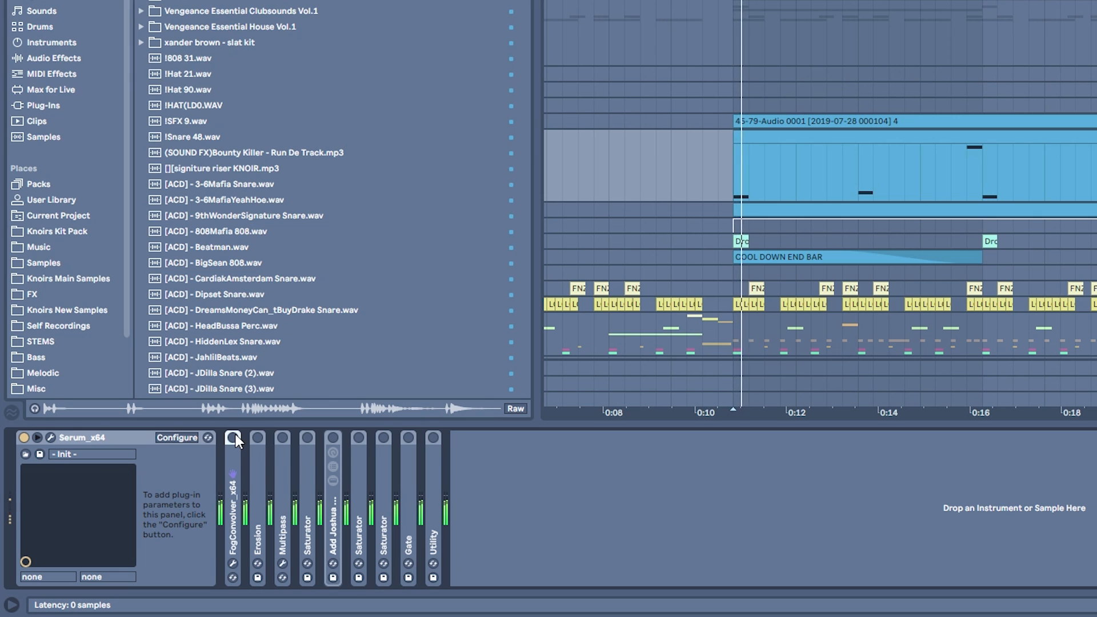
Step: Switch on FogConvolver and Erosion after Serum, inspecting the convolver's impulse response and the Erosion settings
left_click(100, 536)
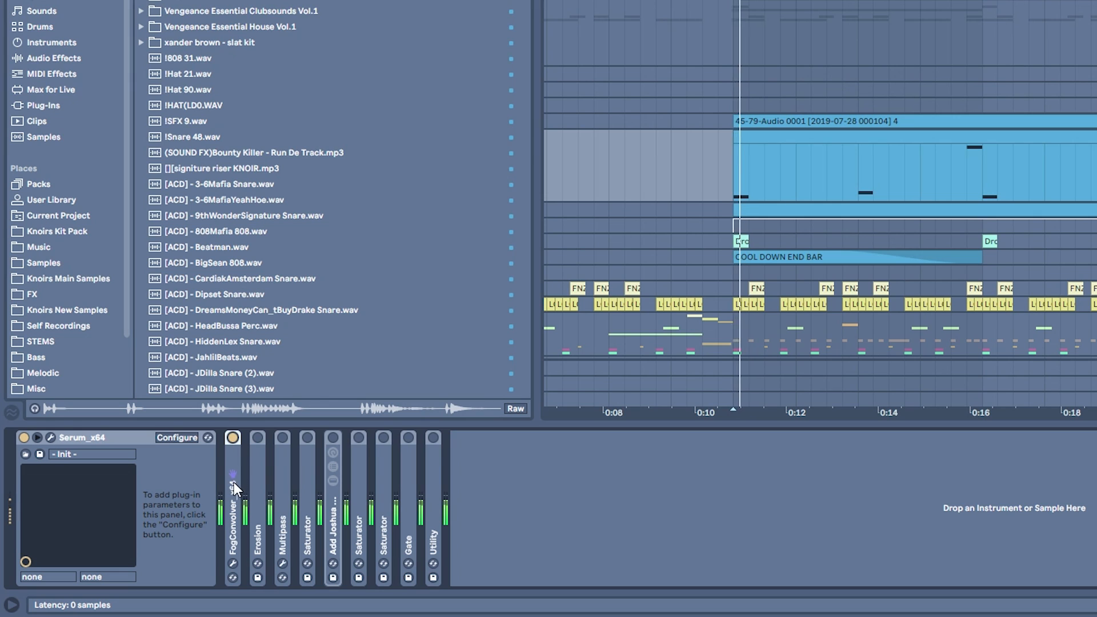
left_click(233, 564)
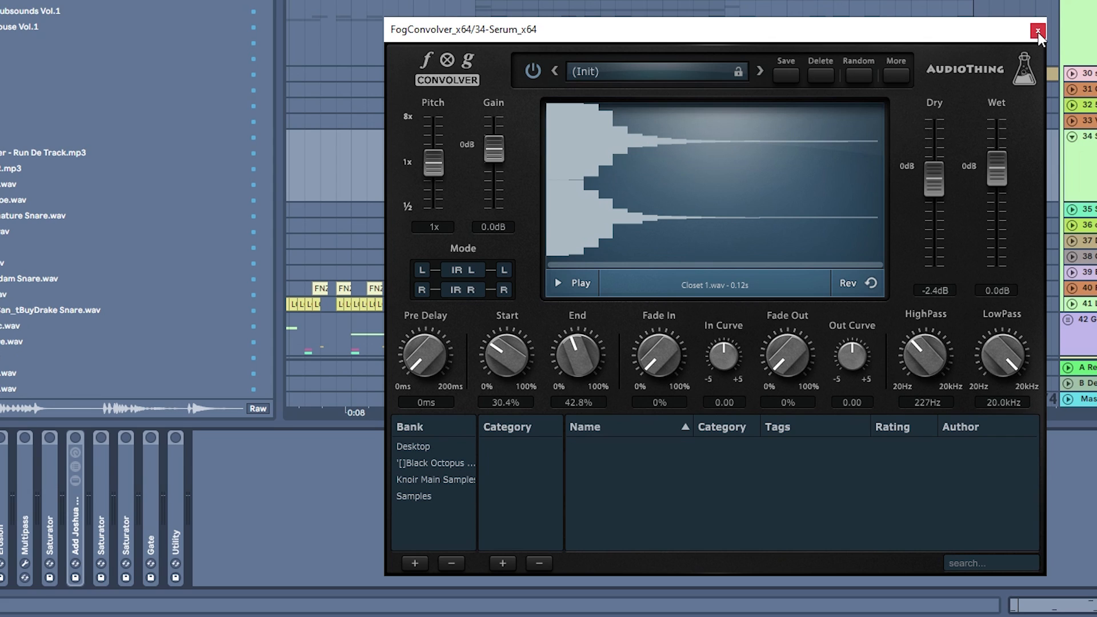
left_click(1038, 32)
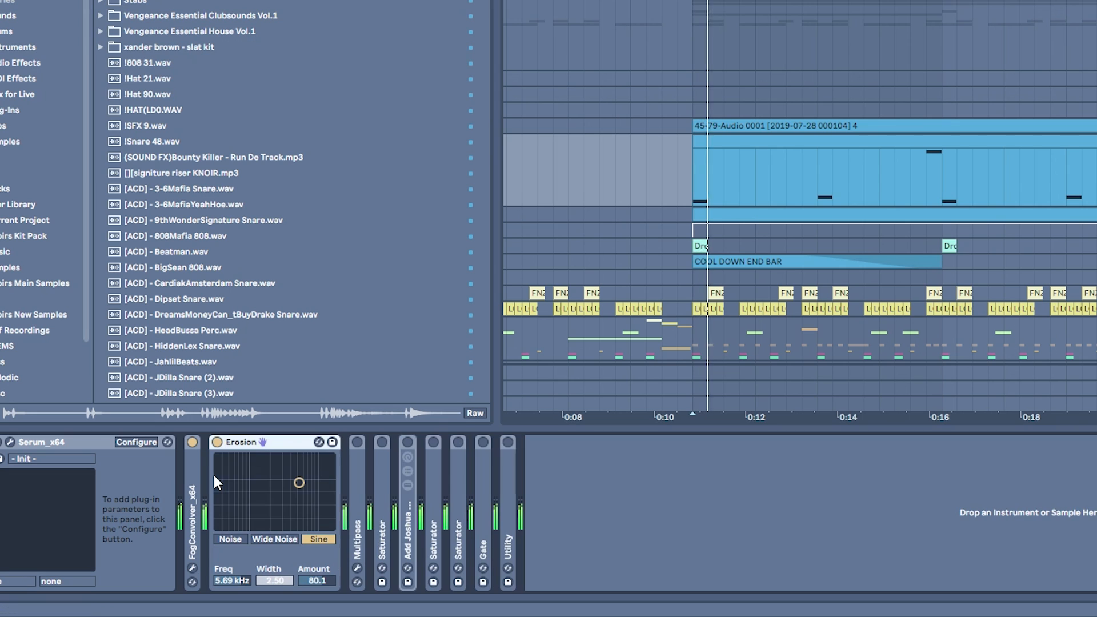
double_click(248, 440)
Step: Switch on Multipass and inspect the Distortion, Resonator and Ring Mod snapins in its 250 Hz - 3.00 kHz band
double_click(241, 454)
left_click(269, 442)
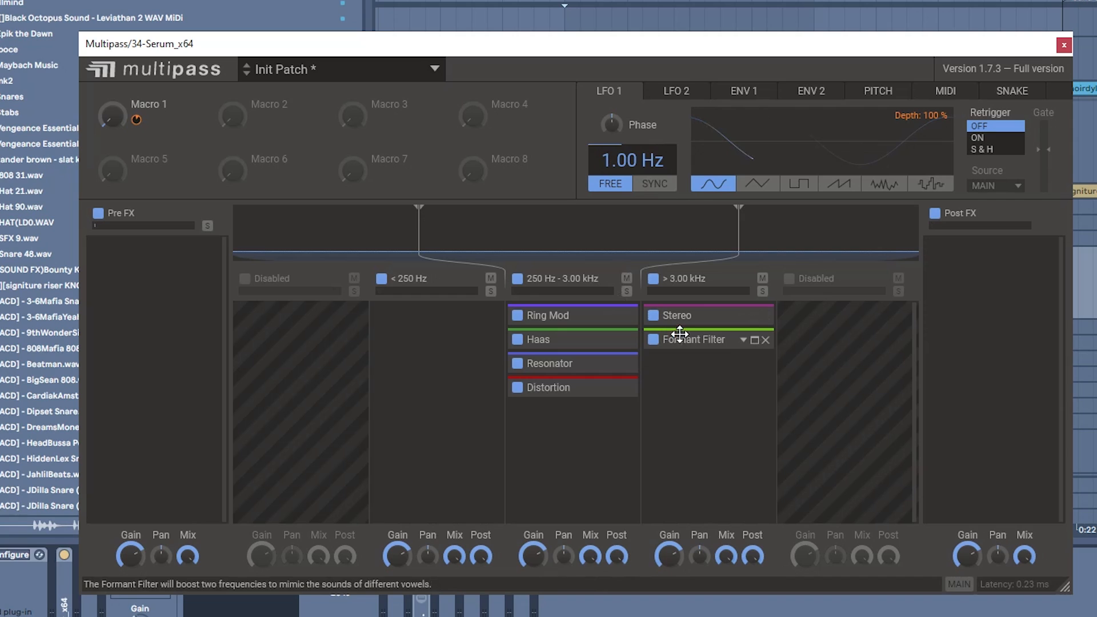
left_click(619, 389)
left_click(619, 389)
left_click(619, 365)
left_click(619, 365)
left_click(619, 316)
left_click(619, 317)
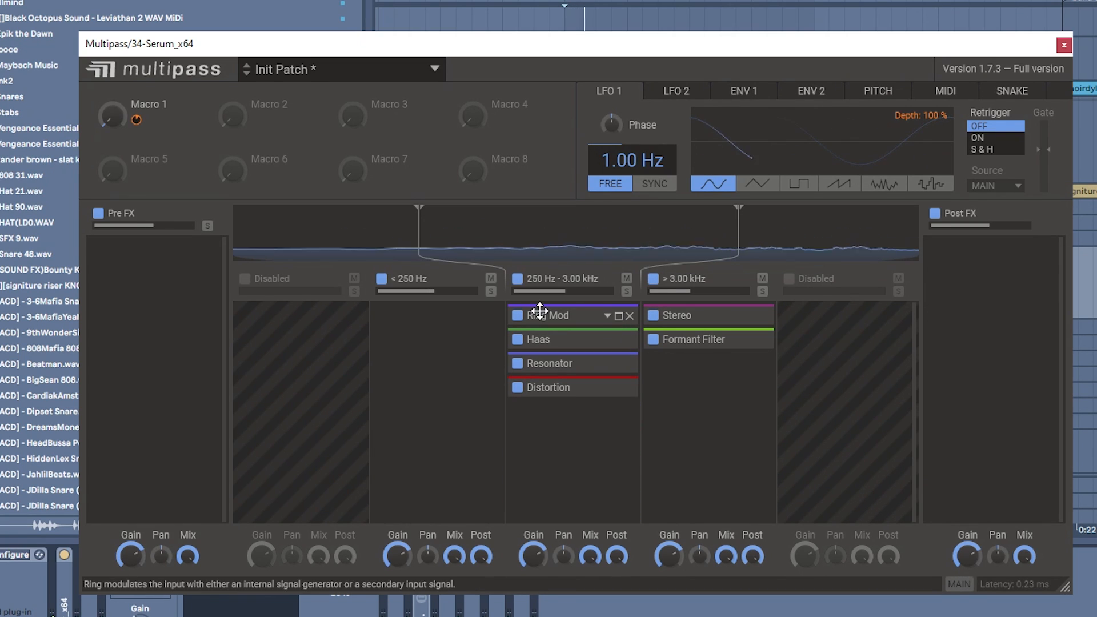
Step: Audition Multipass's 250 Hz - 3.00 kHz band in solo and compare the sound with Ring Mod bypassed
left_click(627, 291)
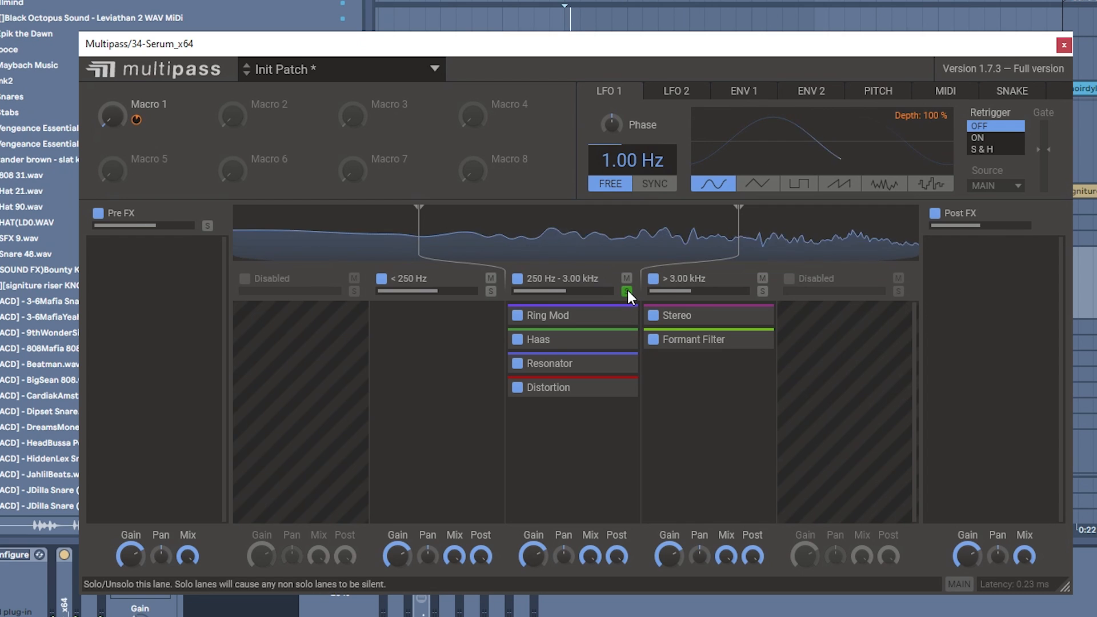
left_click(627, 291)
left_click(518, 315)
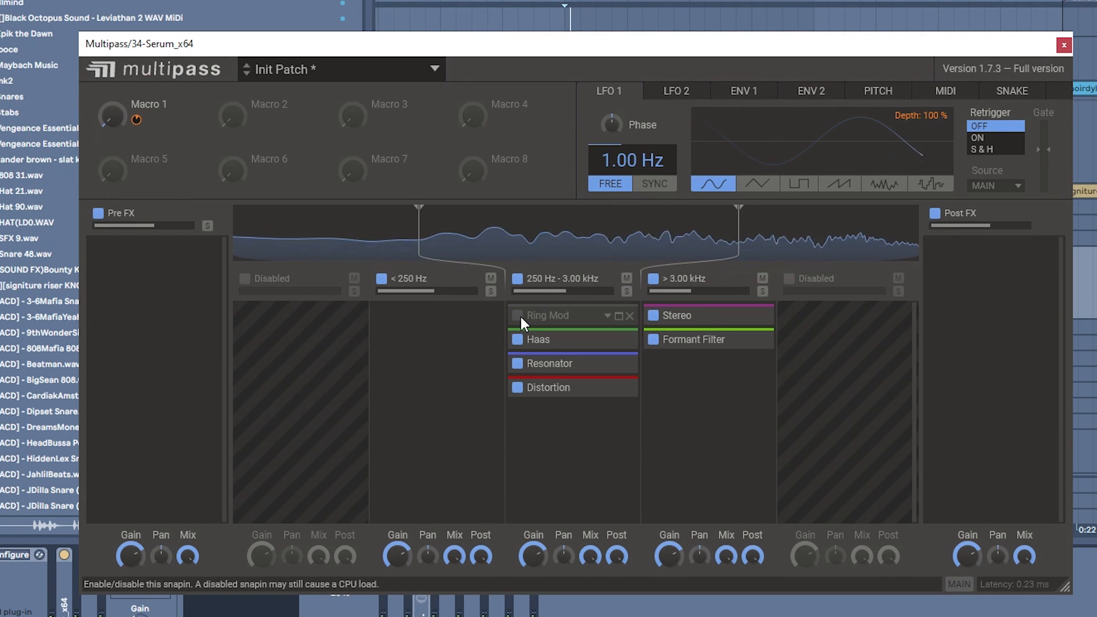
left_click(519, 317)
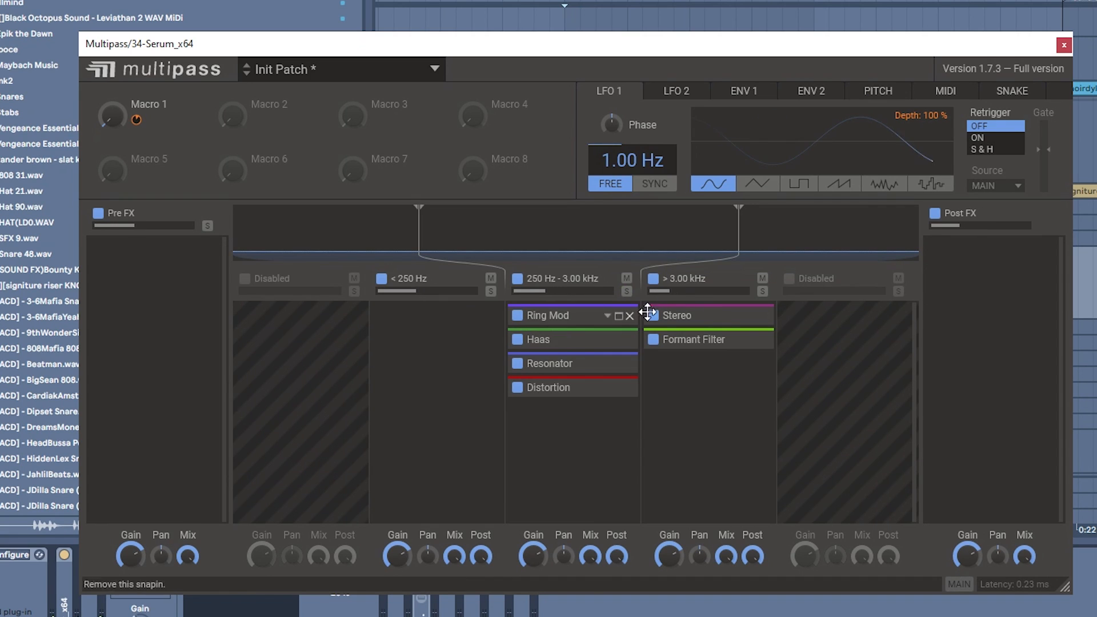
left_click(1064, 44)
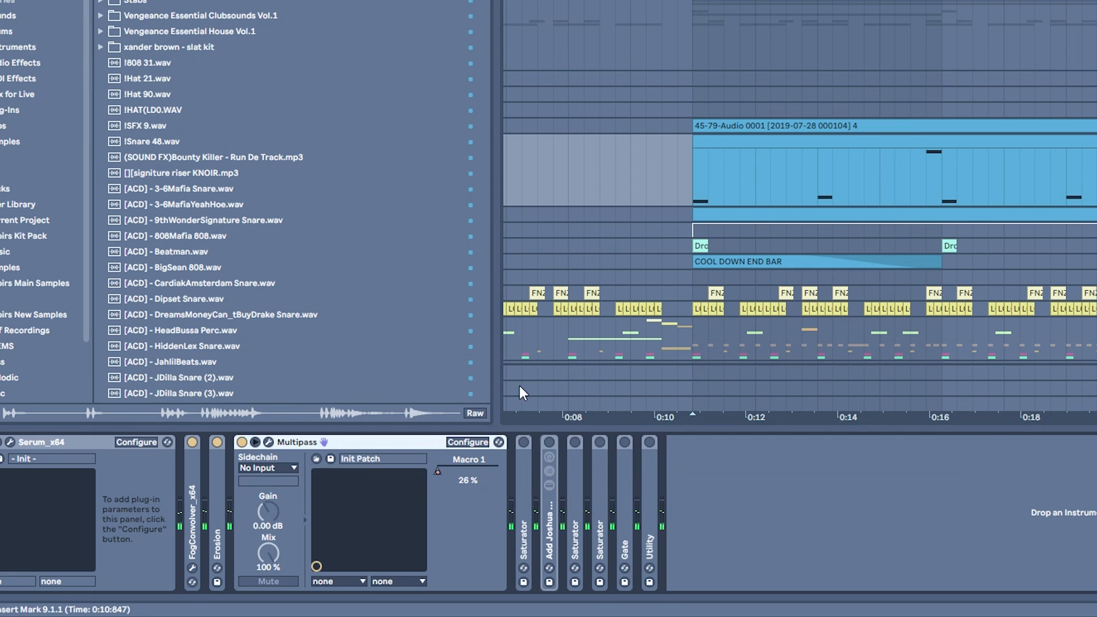
double_click(307, 445)
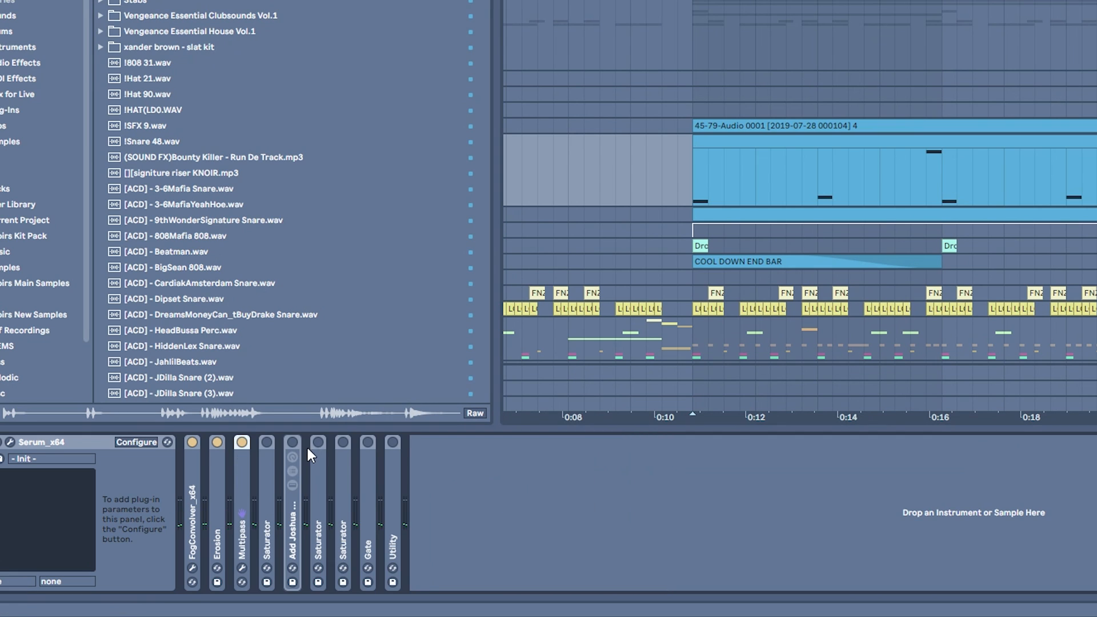
Step: Switch on the Saturator after Multipass and the audio effect rack following it, comparing the rack on and off during playback
double_click(267, 463)
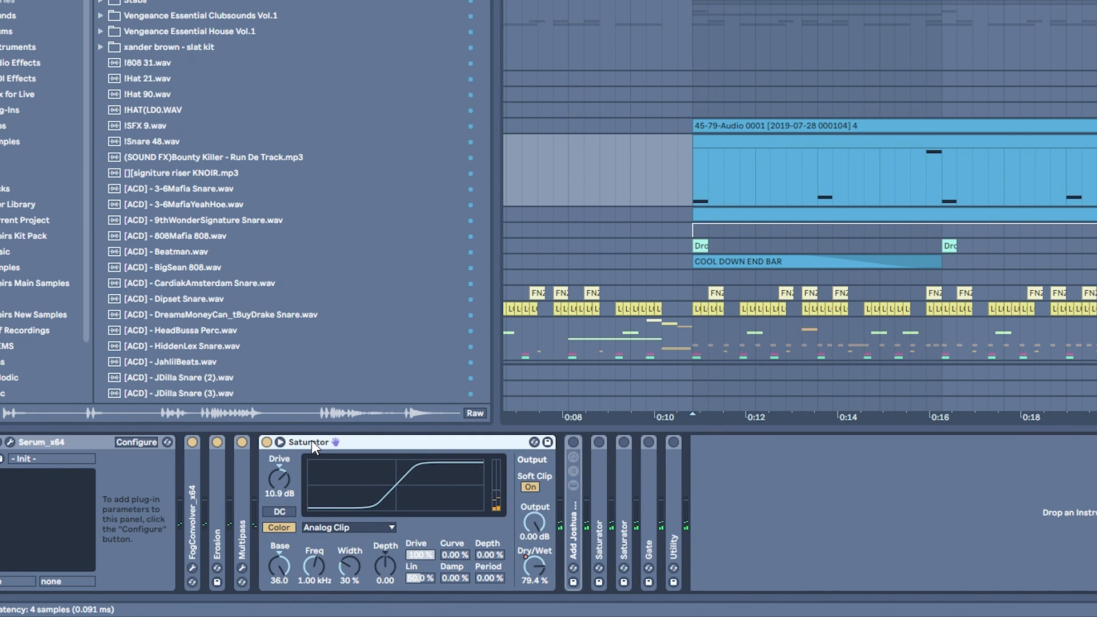
double_click(311, 441)
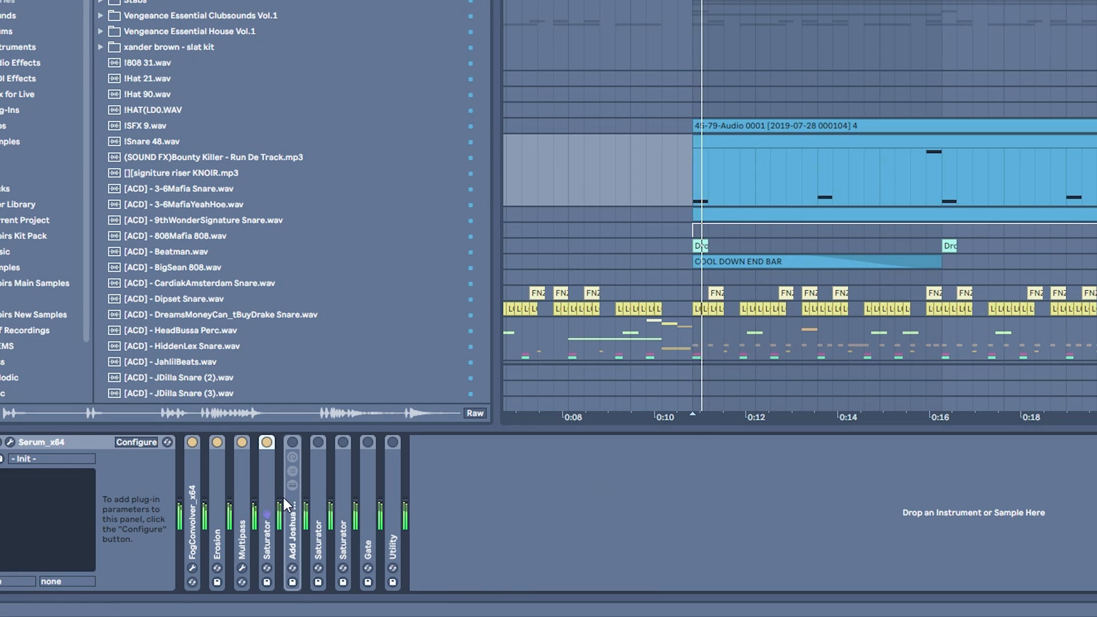
left_click(292, 540)
double_click(292, 540)
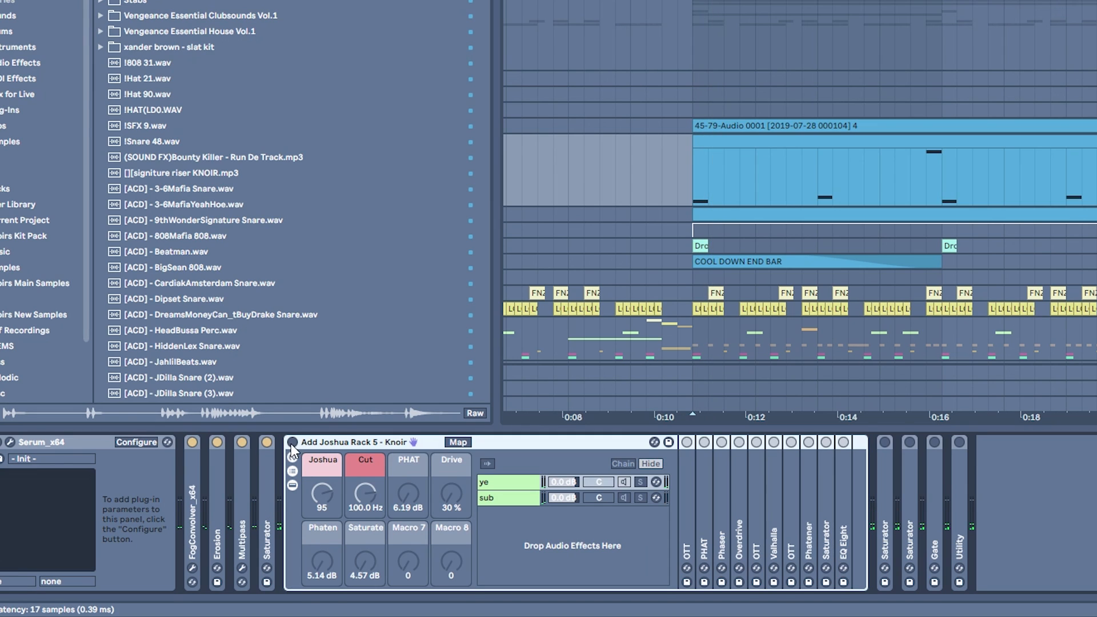
double_click(337, 445)
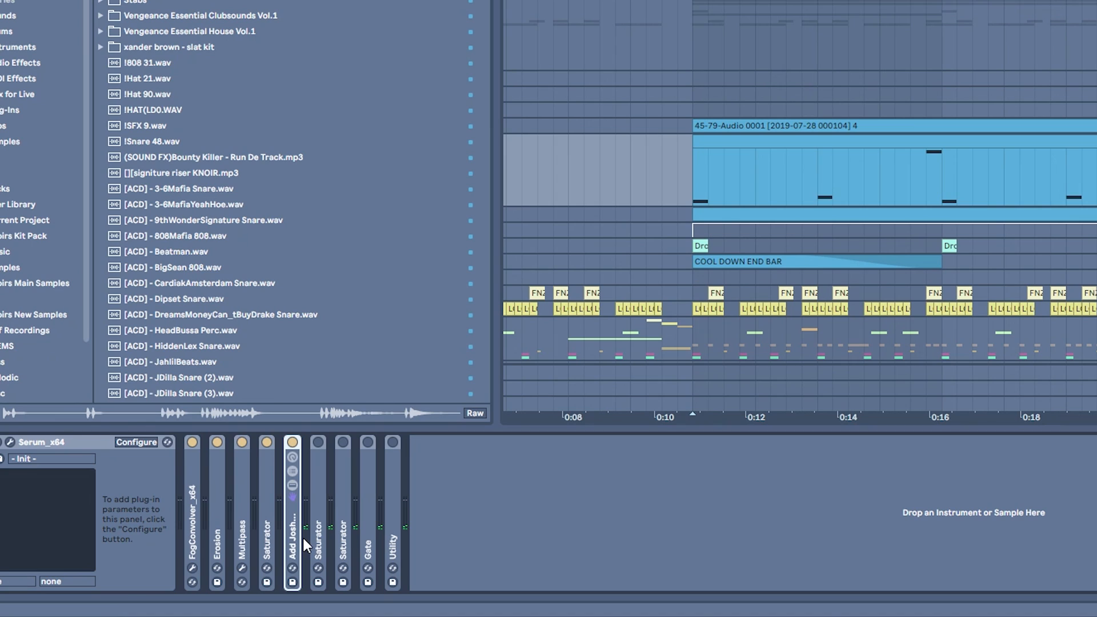
key("space")
left_click(292, 442)
left_click(292, 442)
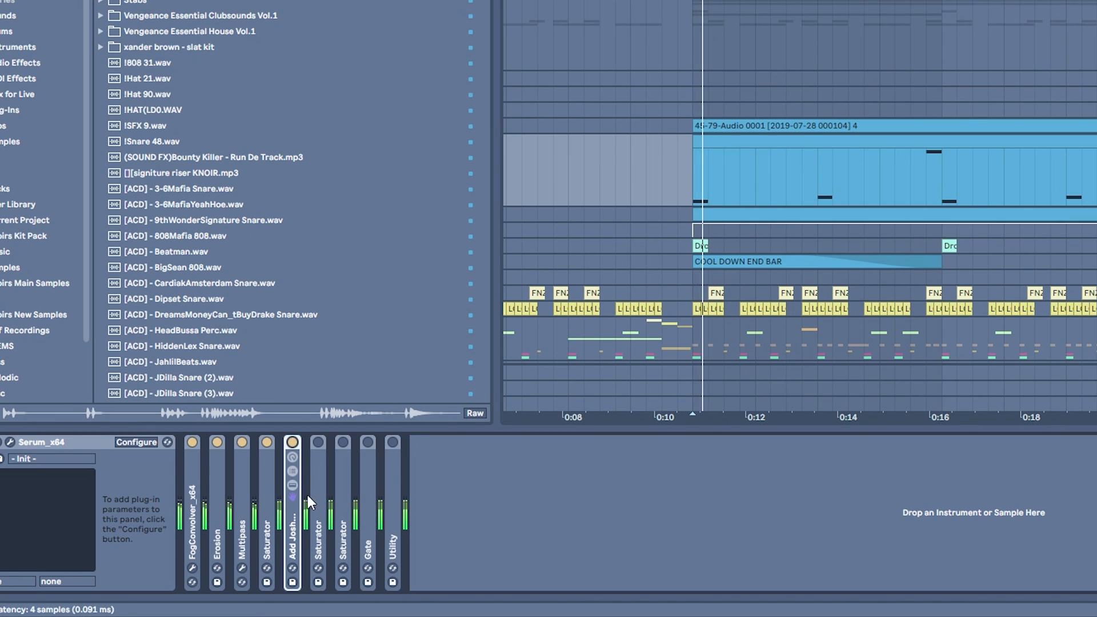
Step: Switch on the two Saturators after the effect rack and inspect their drive and curve settings during playback
left_click(316, 442)
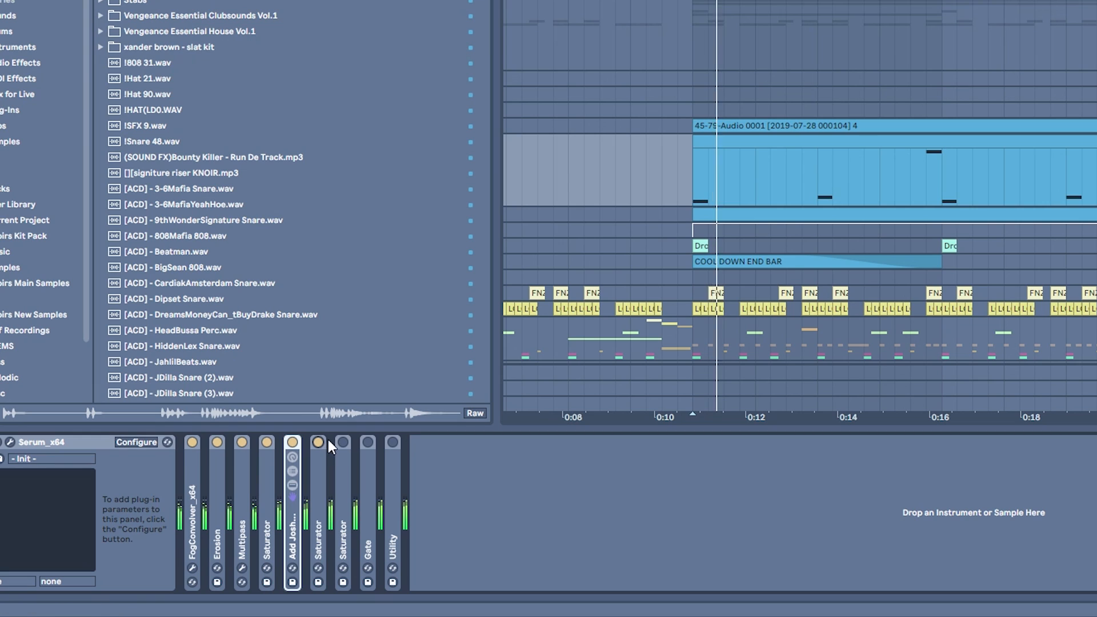
double_click(318, 468)
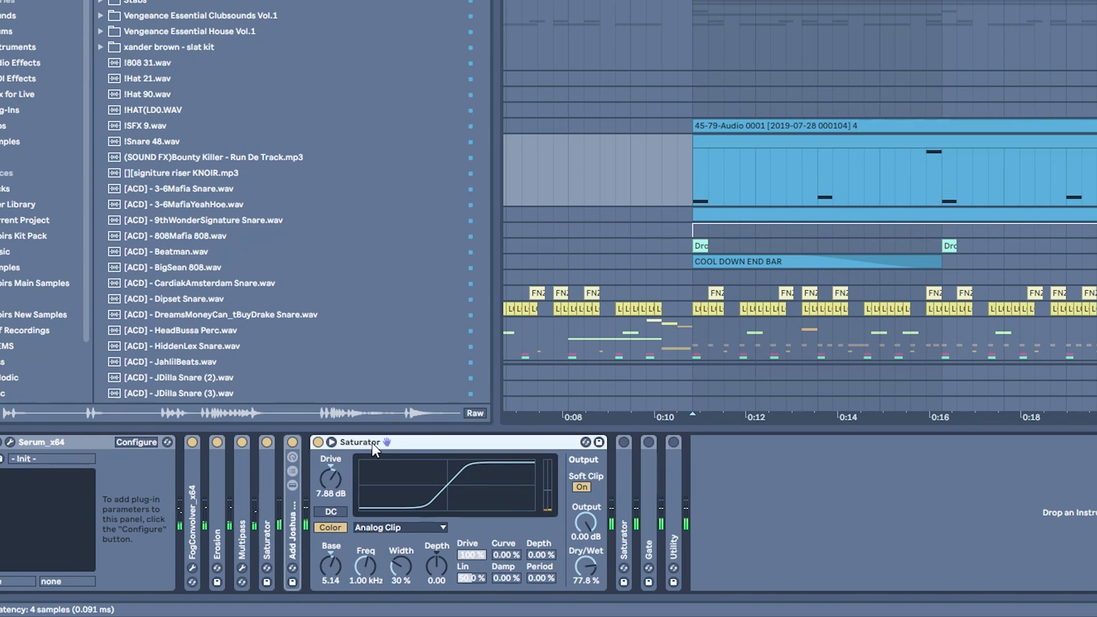
double_click(372, 444)
left_click(343, 442)
double_click(346, 466)
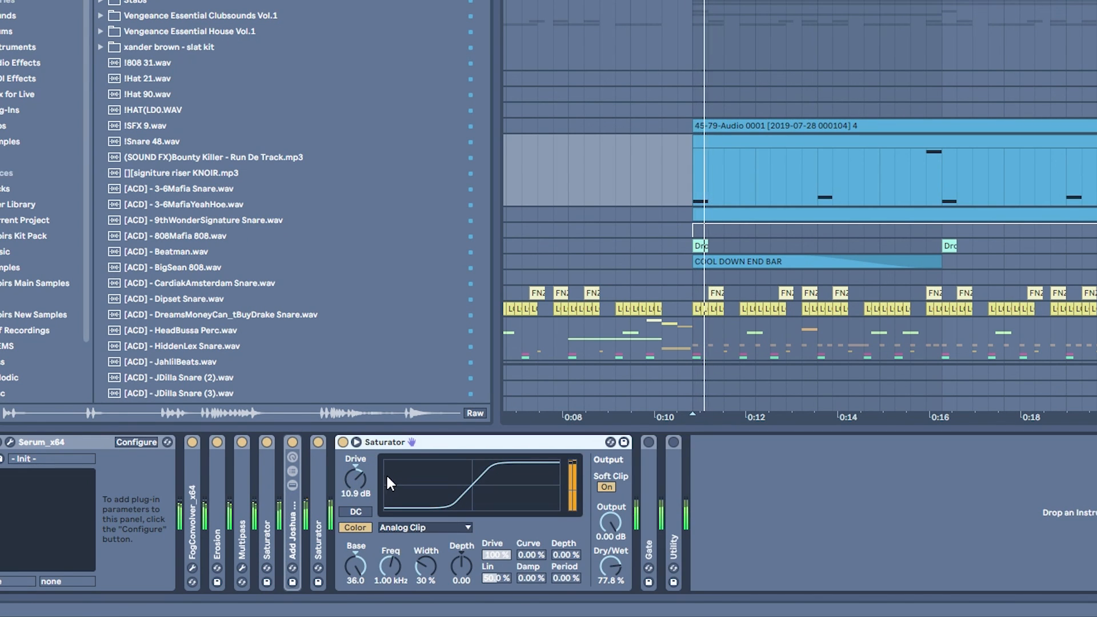
double_click(324, 486)
double_click(382, 445)
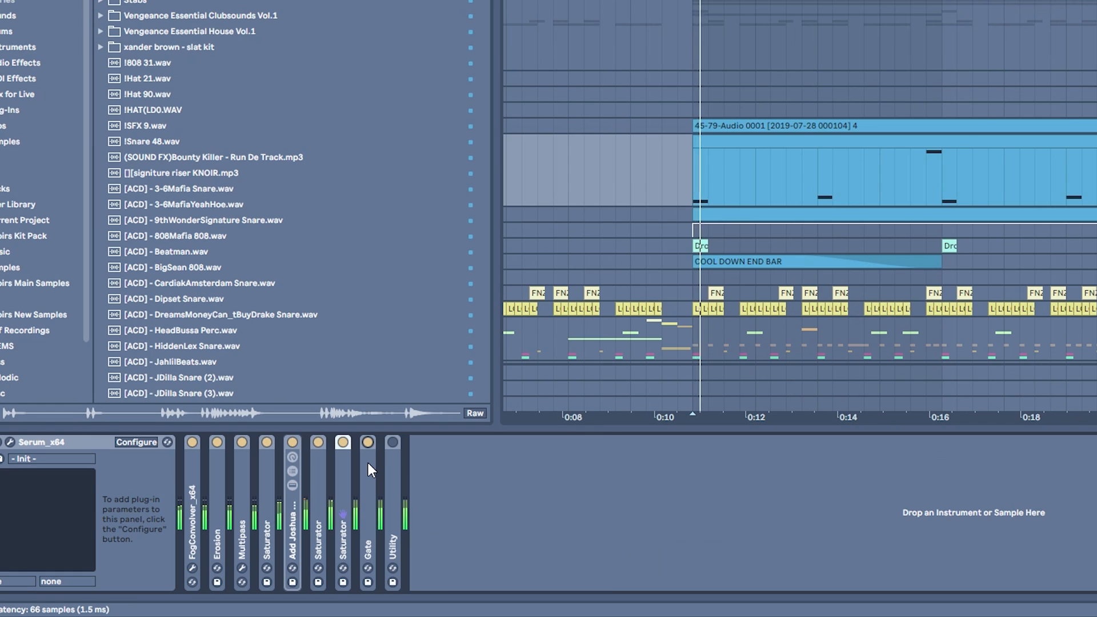
Step: Switch on the Gate and the Utility at the end of the chain, comparing the Gate on and off during playback
double_click(368, 463)
left_click(369, 442)
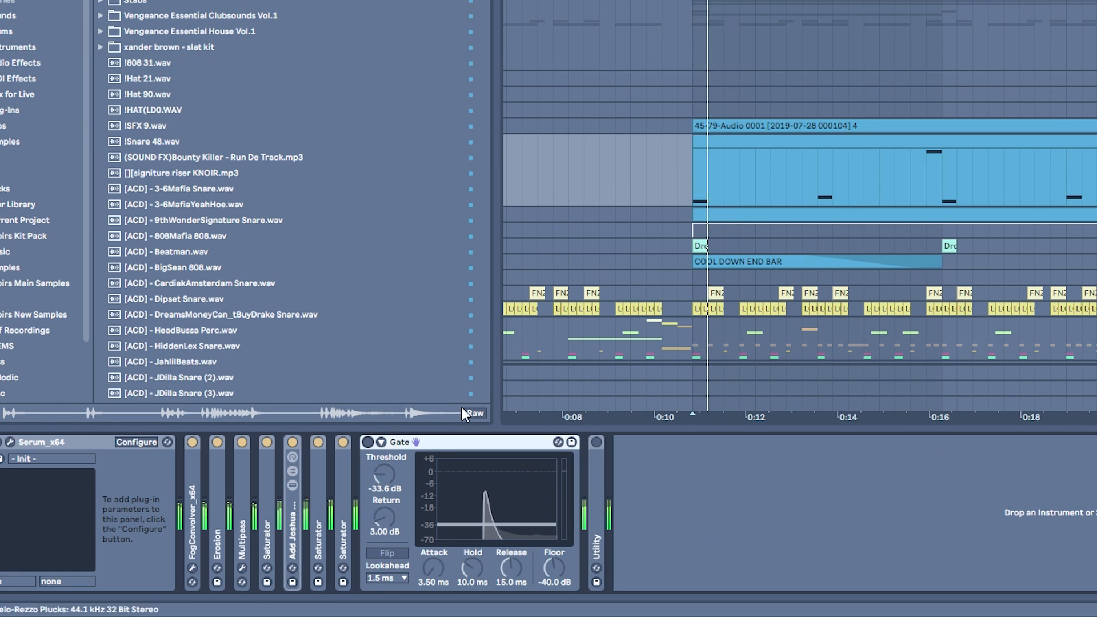
key("space")
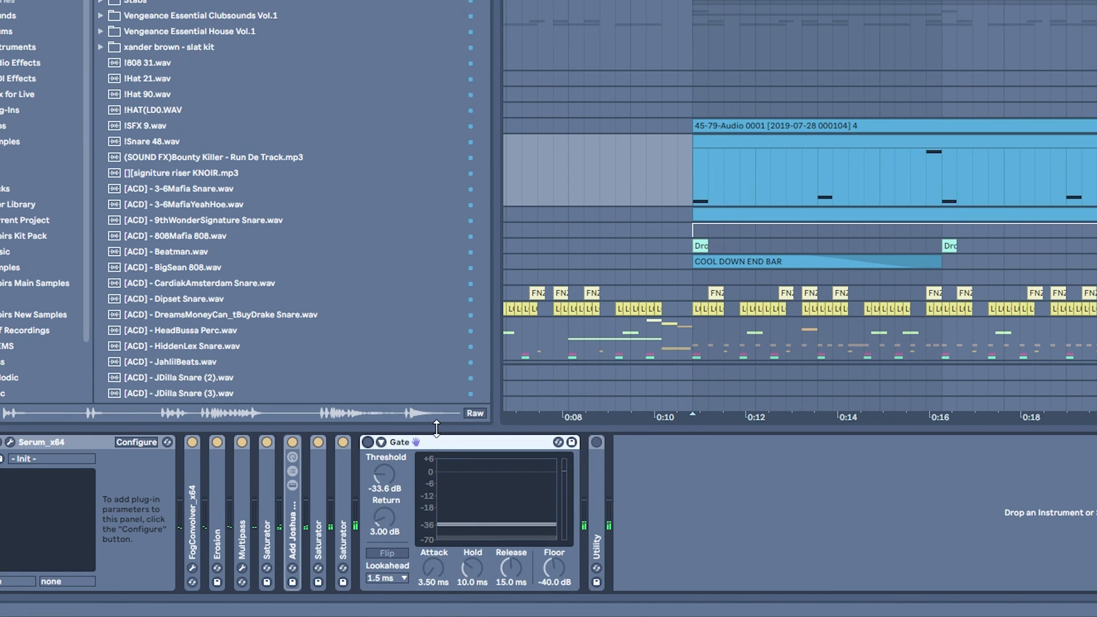
left_click(368, 442)
key("space")
double_click(406, 442)
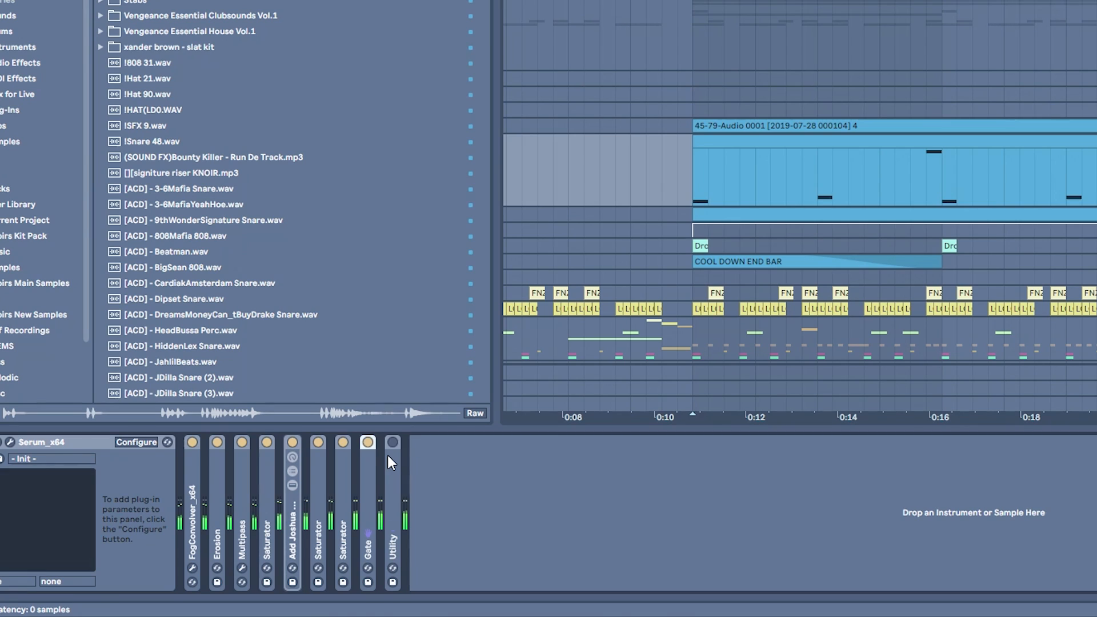
double_click(391, 457)
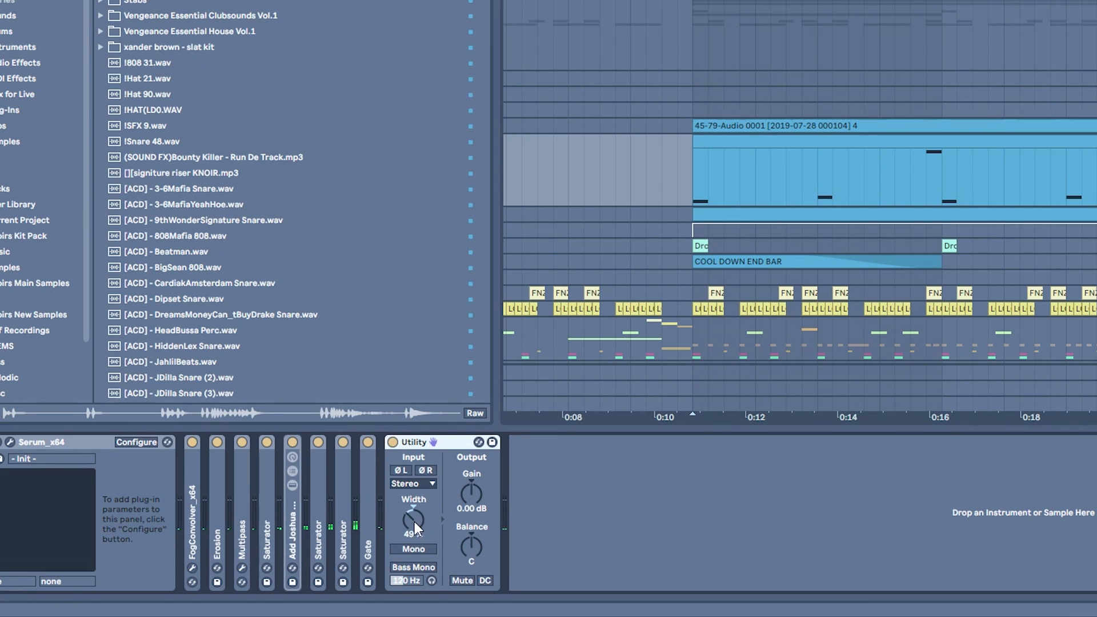
double_click(411, 441)
Step: Unfold the sub bass track below and inspect its rack, EQ Eight and Erosion devices during playback
left_click(1094, 215)
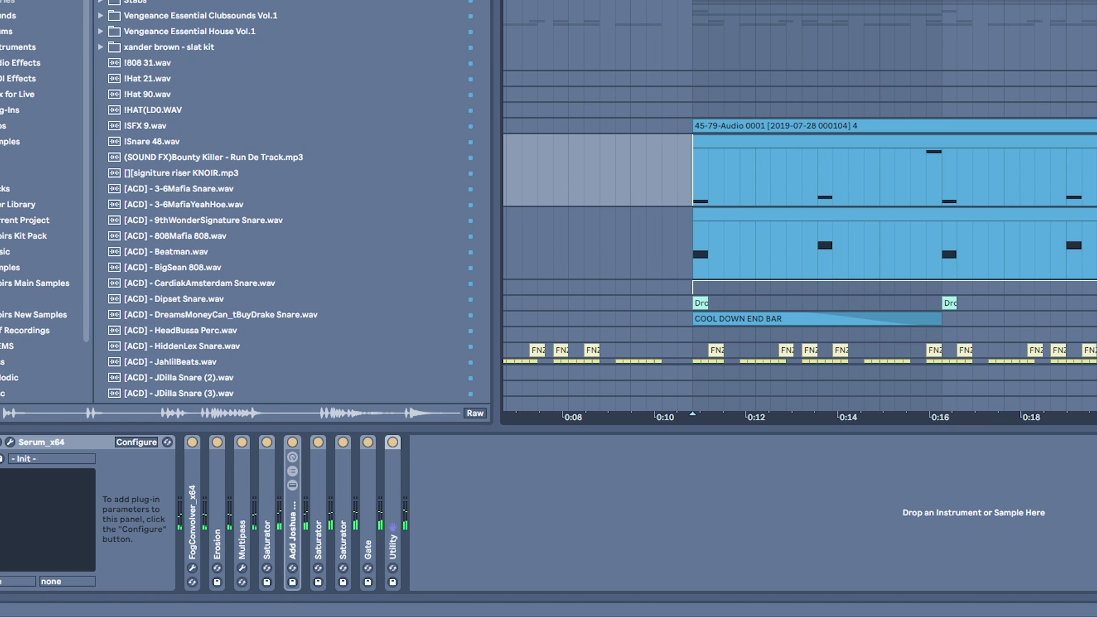
left_click(1094, 215)
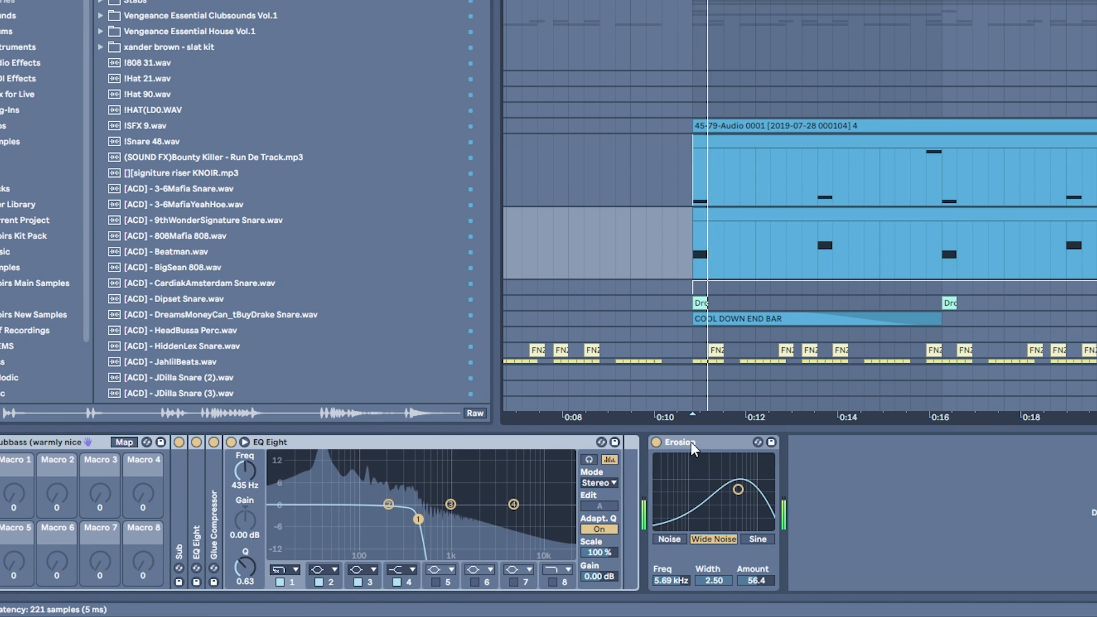
left_click(186, 506)
double_click(186, 506)
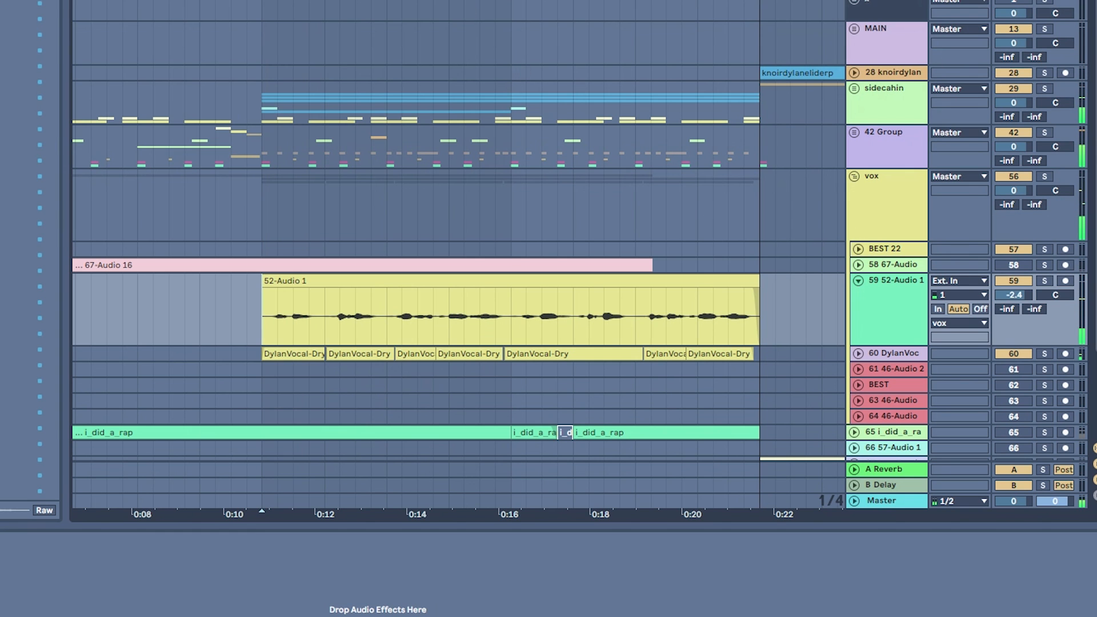
Step: Play the drop and audition the 59 52-Audio 1 vocal track inside the vox group
scroll(461, 90, "down", 3)
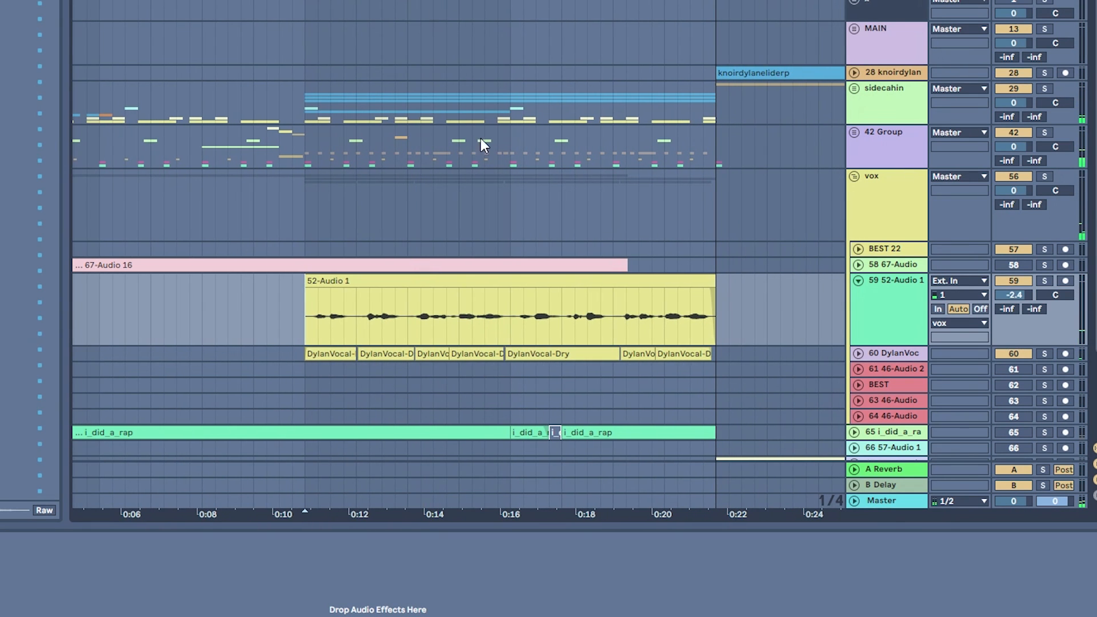
scroll(399, 289, "up", 2)
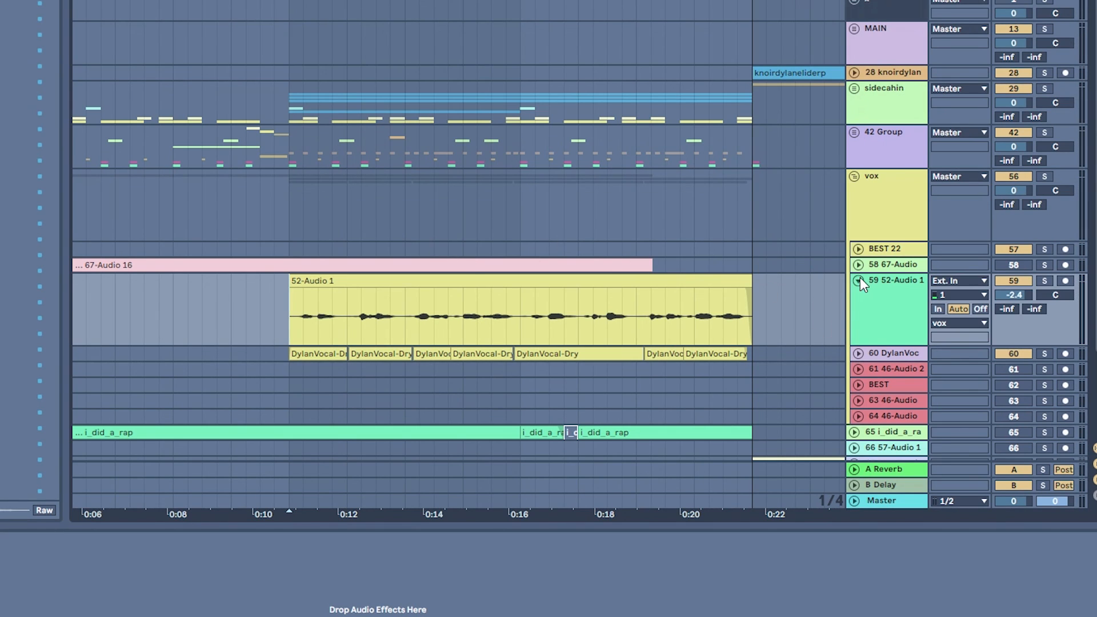
left_click(890, 291)
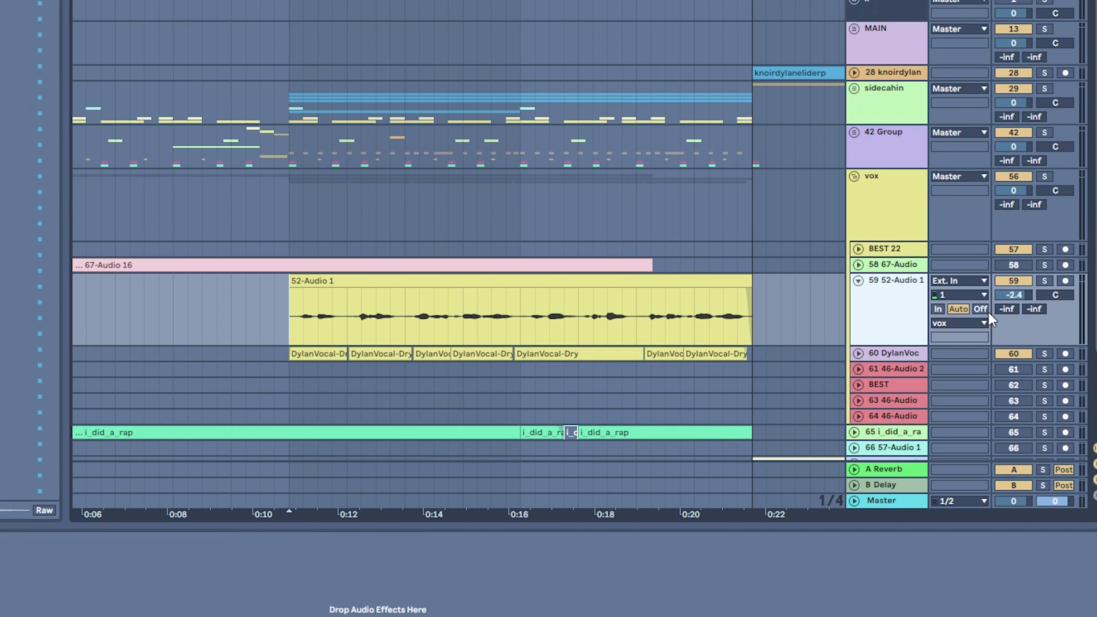
key("space")
key("space")
key("minus")
Step: Solo and unfold vocal track 60 and audition its dry vocal clips from the start of the drop
left_click(1038, 354)
key("space")
left_click(858, 354)
key("space")
left_click(893, 367)
key("space")
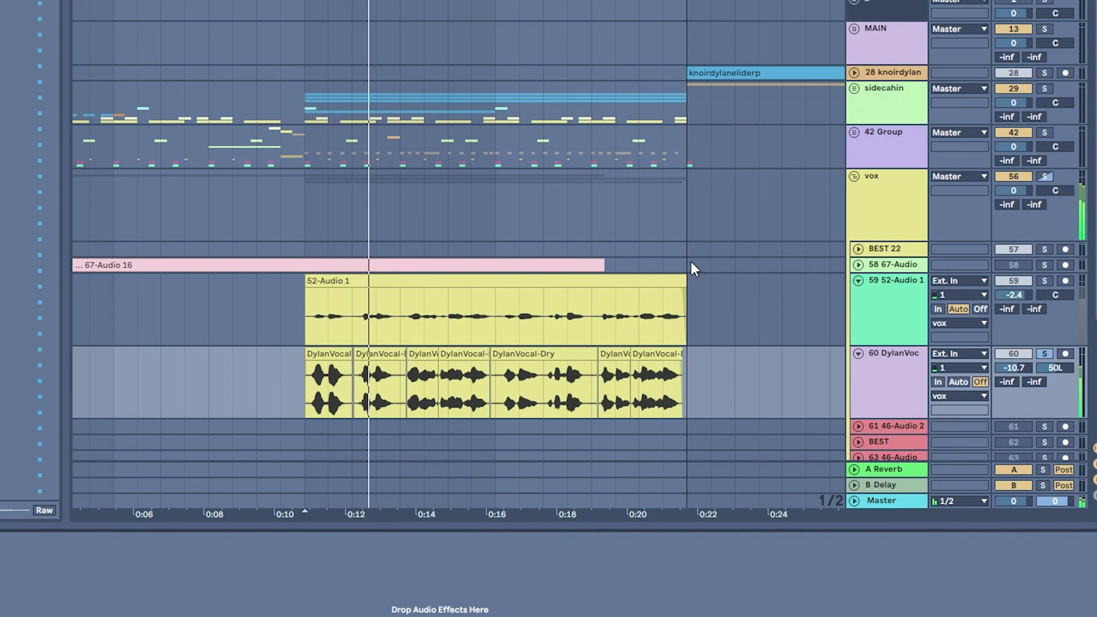
key("plus")
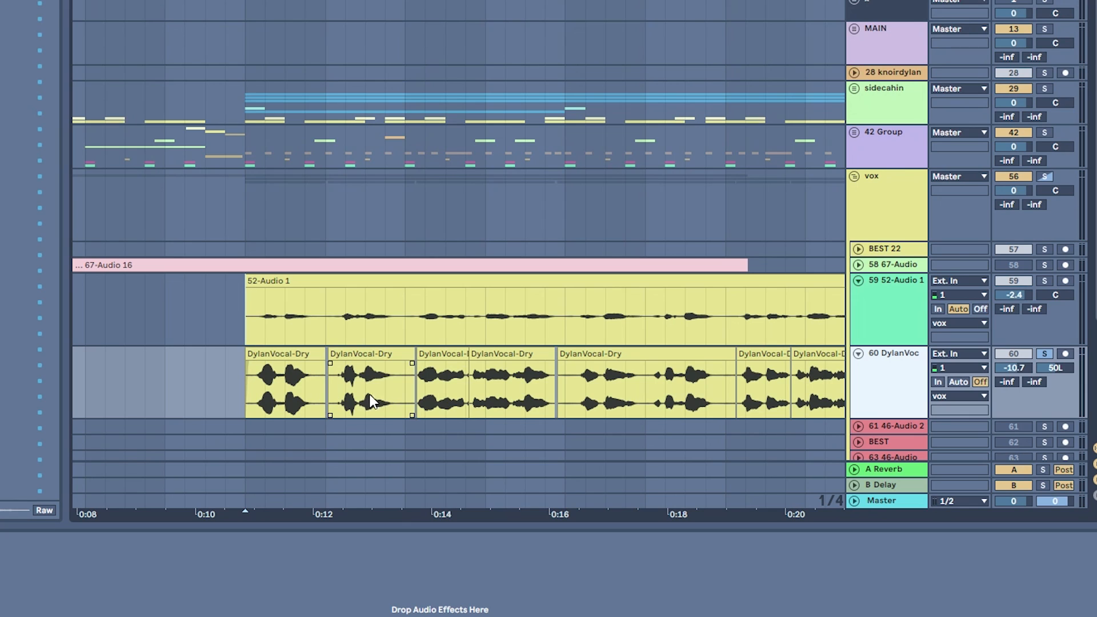
left_click(266, 407)
key("space")
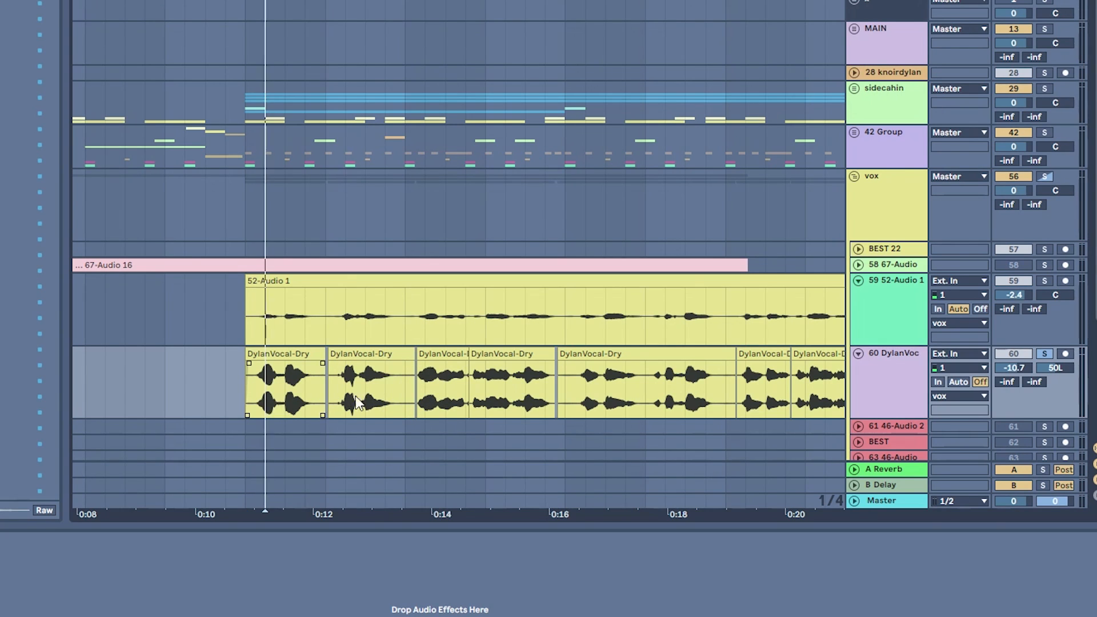
key("space")
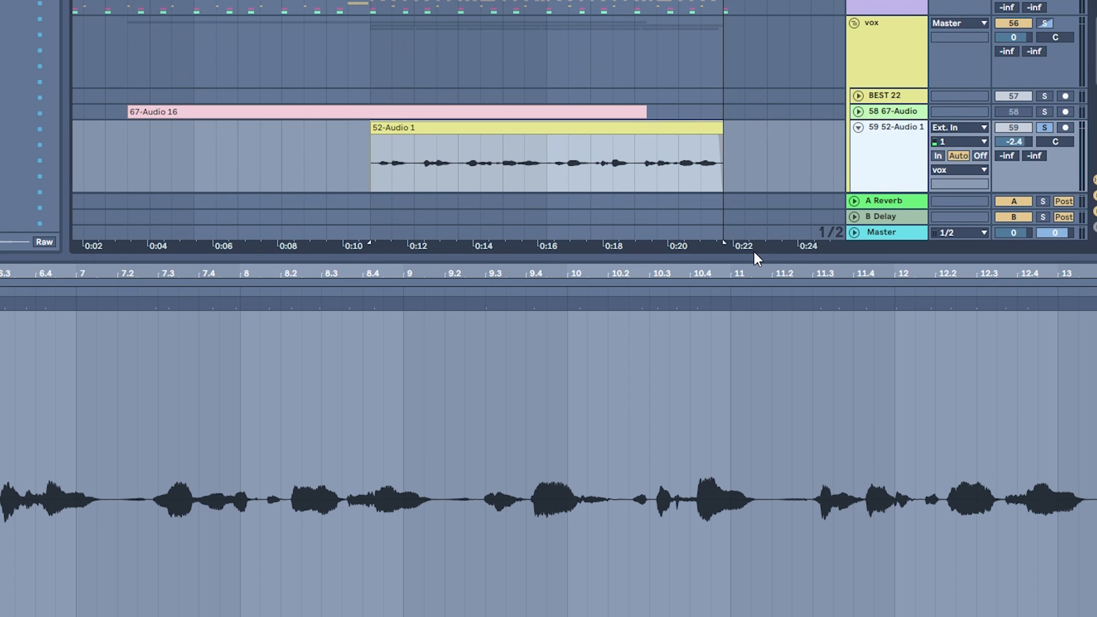
Step: Audition the vox group with its effects bypassed and switch on the RAP RACK LITTLE NOISE 2 rack
double_click(750, 257)
left_click(372, 321)
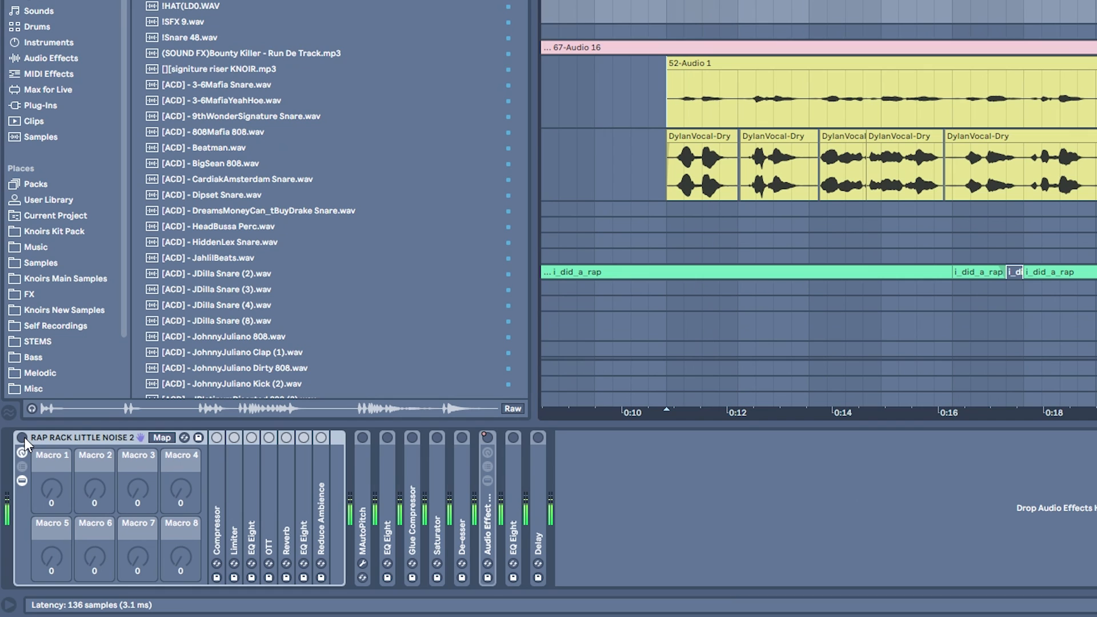
left_click(23, 437)
key("space")
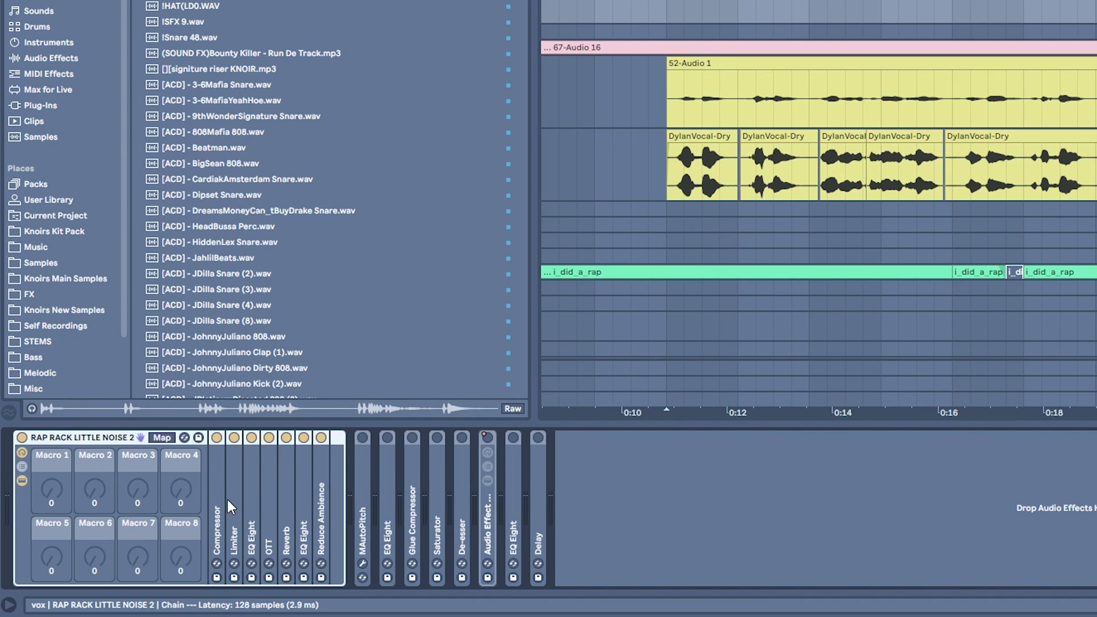
Step: Inspect the Compressor and Reduce Ambience devices inside RAP RACK LITTLE NOISE 2 while playing the vocals
double_click(215, 465)
double_click(313, 438)
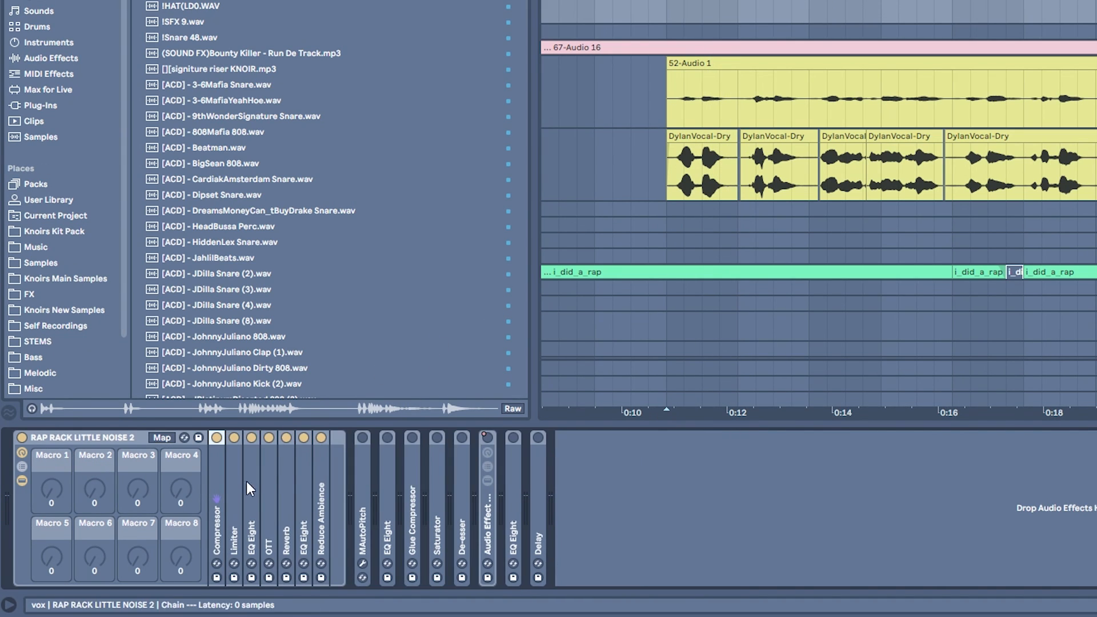
key("space")
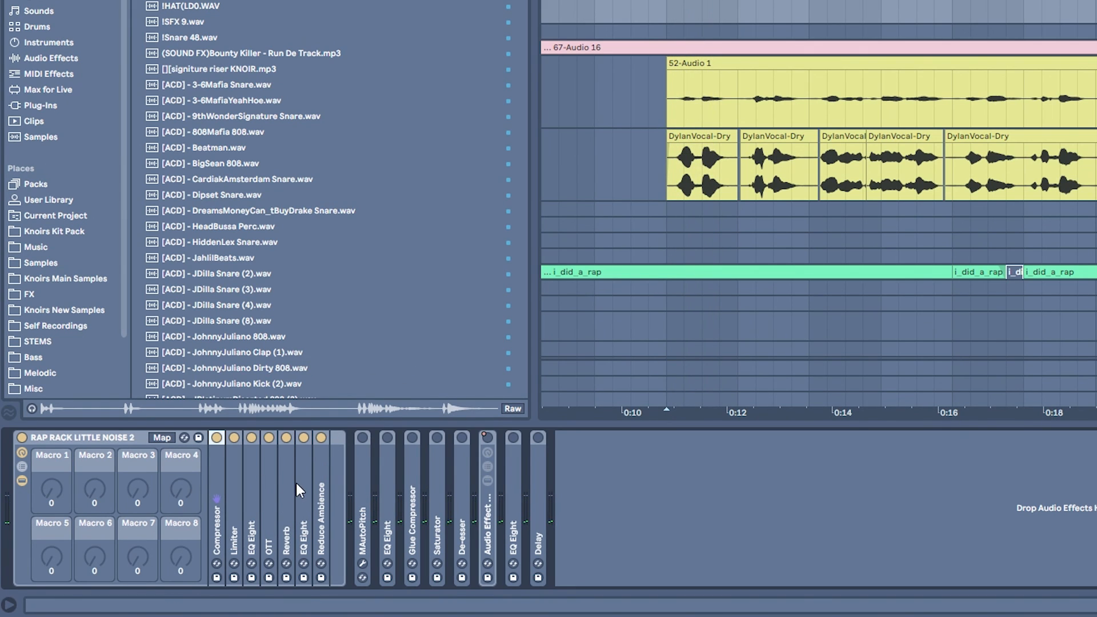
double_click(321, 460)
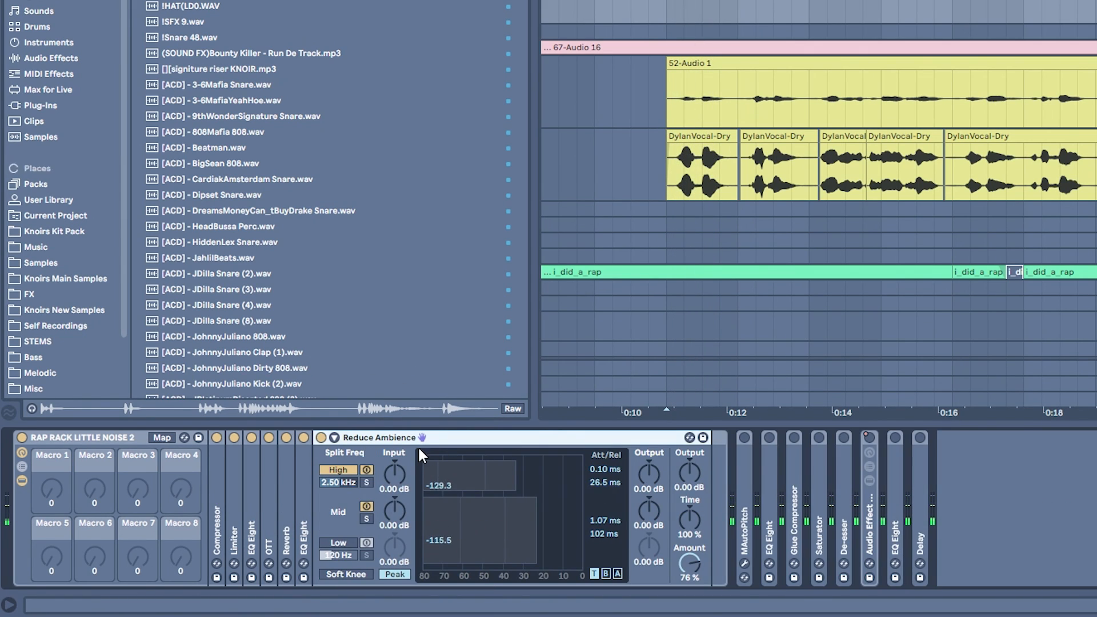
double_click(386, 445)
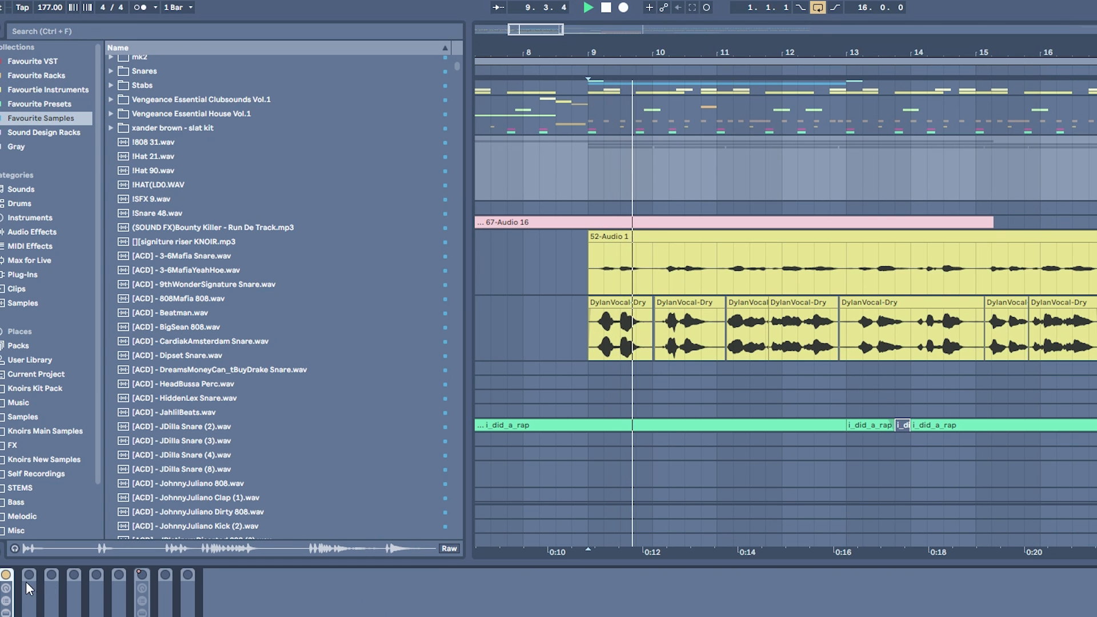
Step: Switch on MAutoPitch on the vox group and inspect its tuning, scale and formant settings during playback
left_click(28, 614)
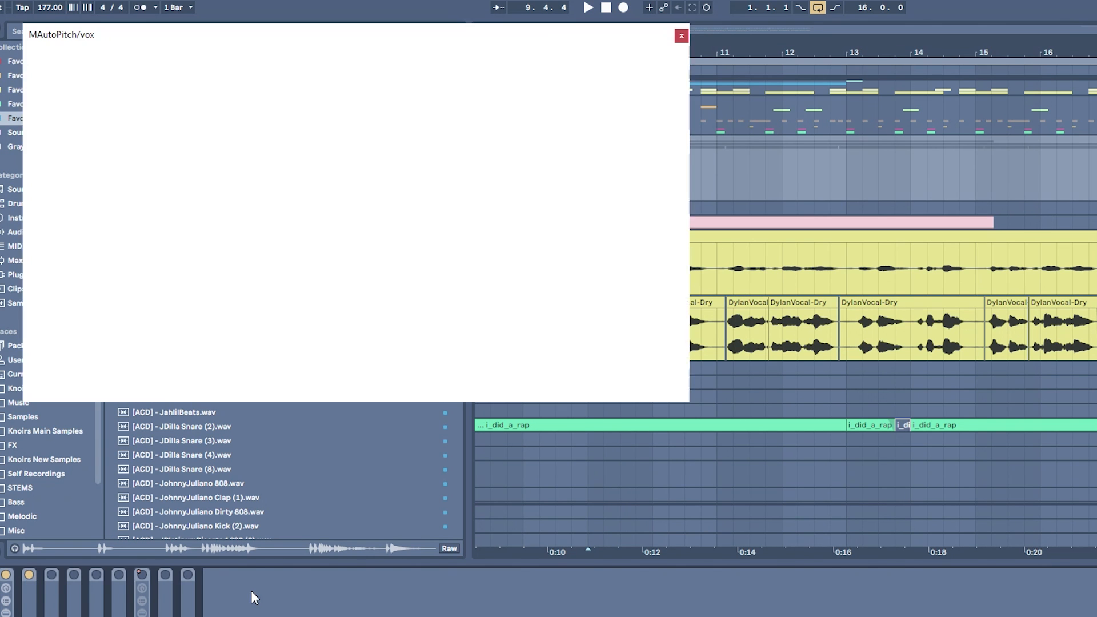
key("space")
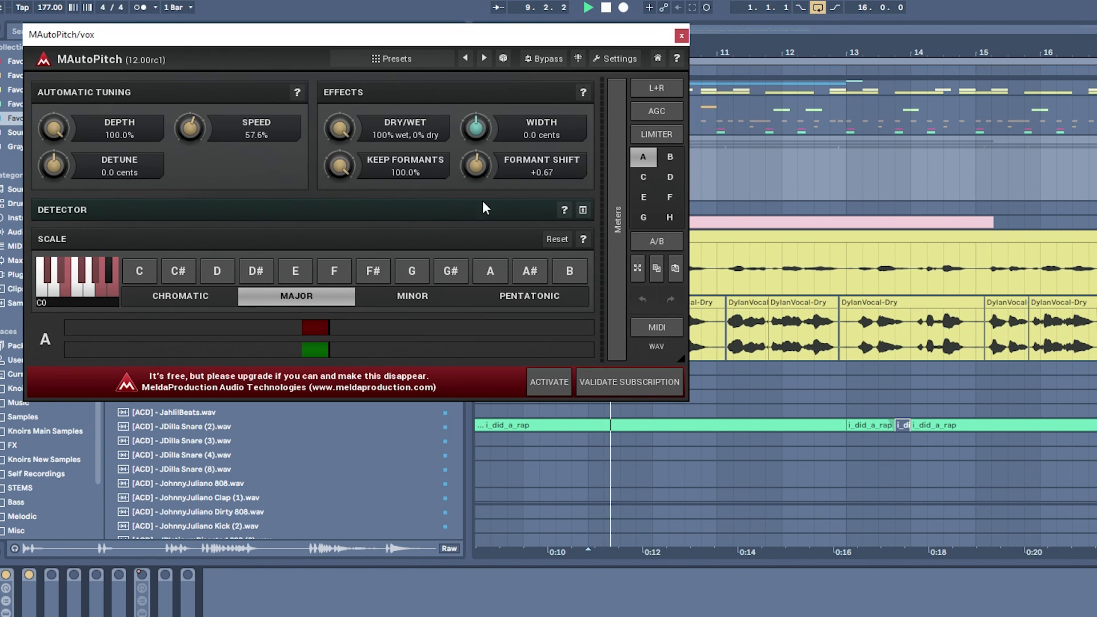
key("space")
left_click(682, 36)
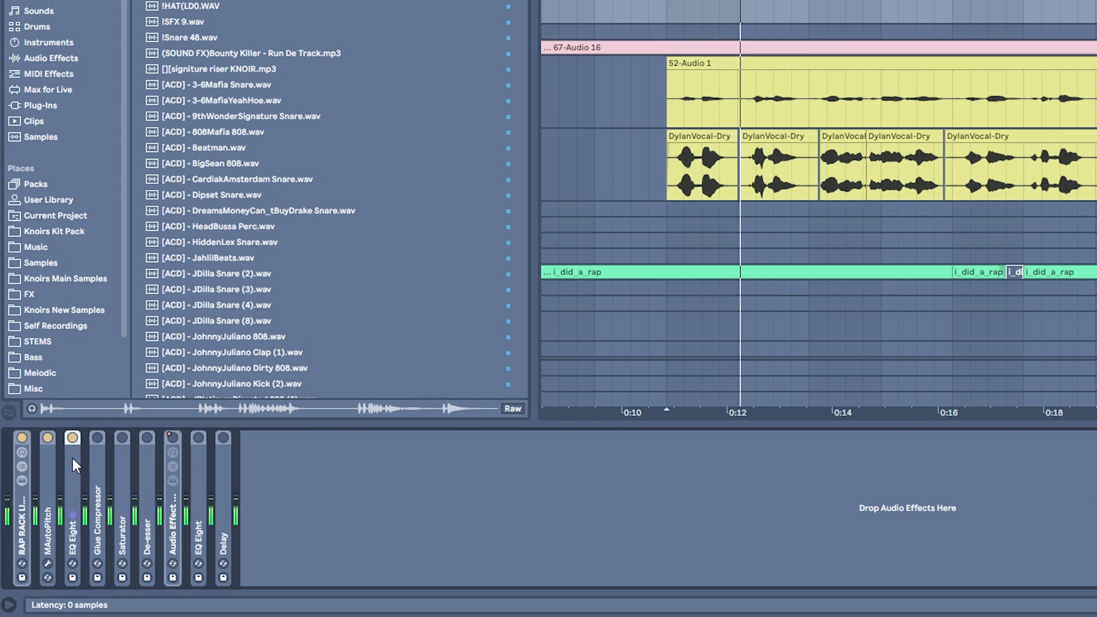
Step: Switch on the EQ Eight and Glue Compressor after MAutoPitch, inspecting their settings and playing the result
double_click(51, 593)
double_click(116, 441)
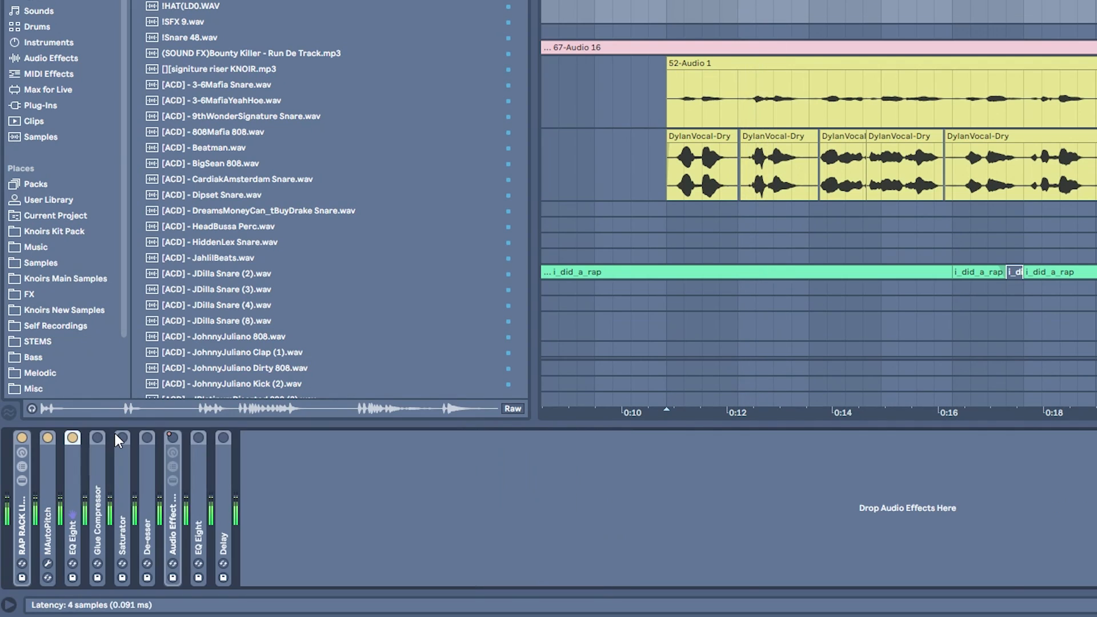
double_click(97, 440)
key("space")
key("space")
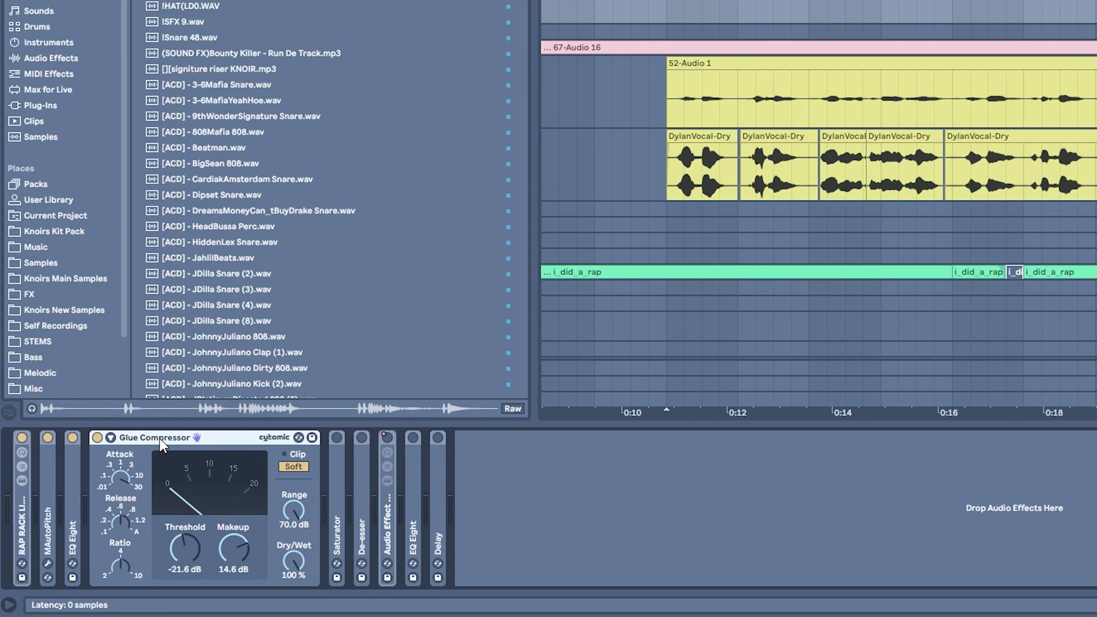
double_click(159, 437)
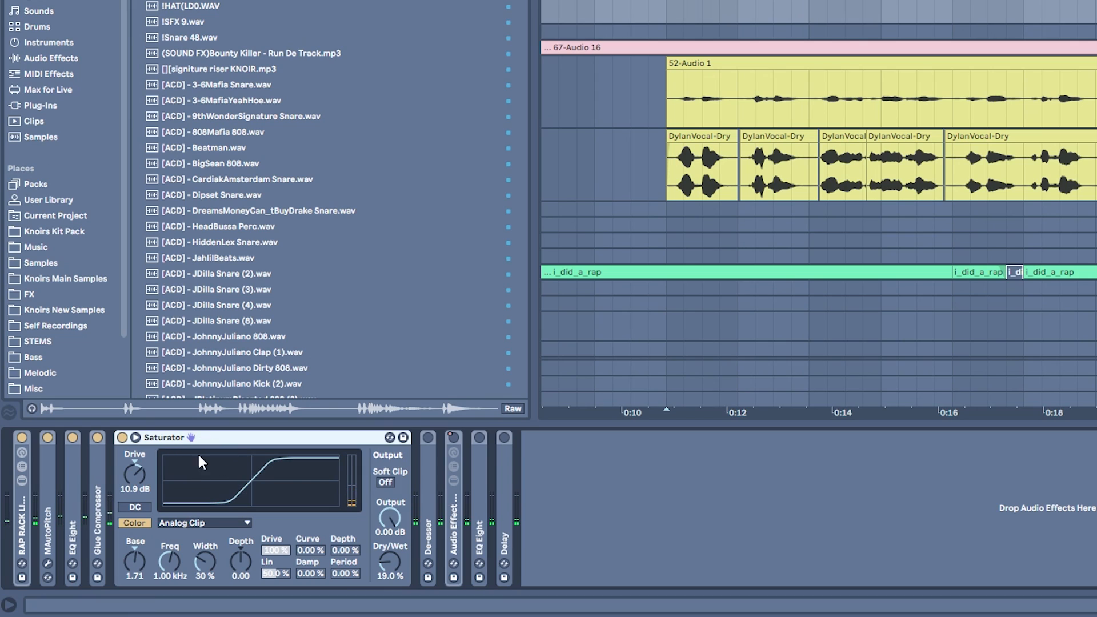
Step: Switch on the vox group's Saturator and De-esser and inspect their settings
double_click(168, 439)
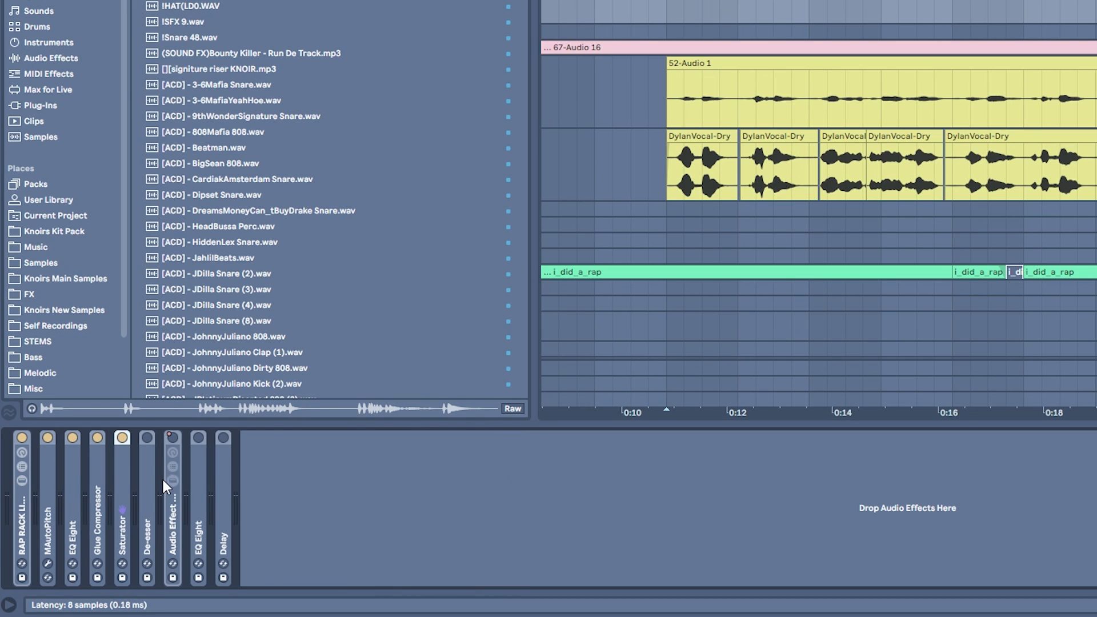
double_click(149, 449)
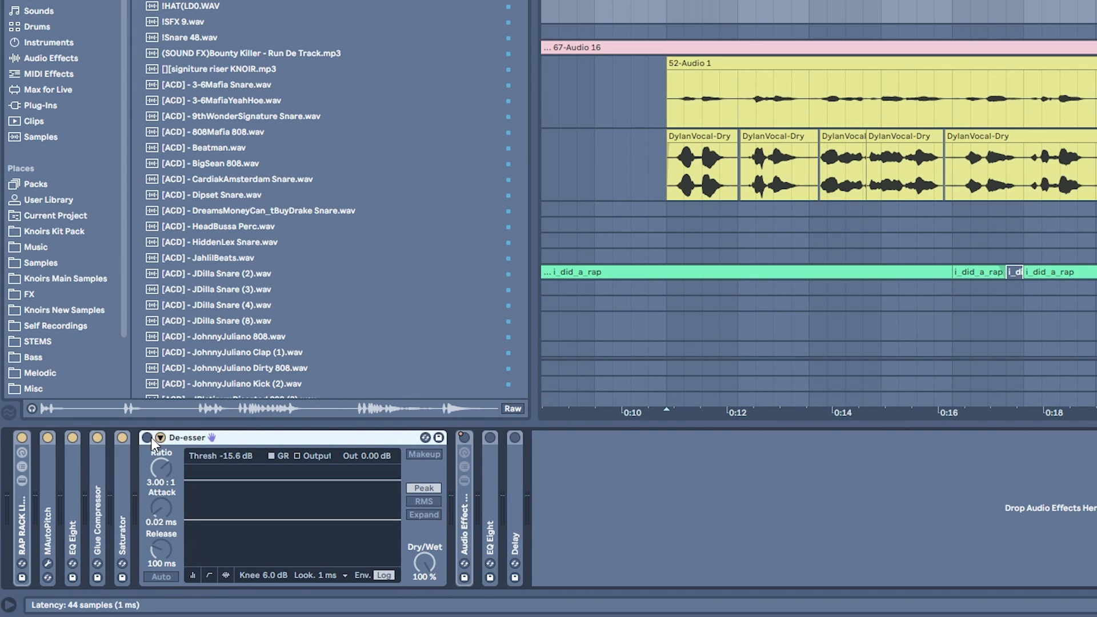
left_click(148, 437)
key("space")
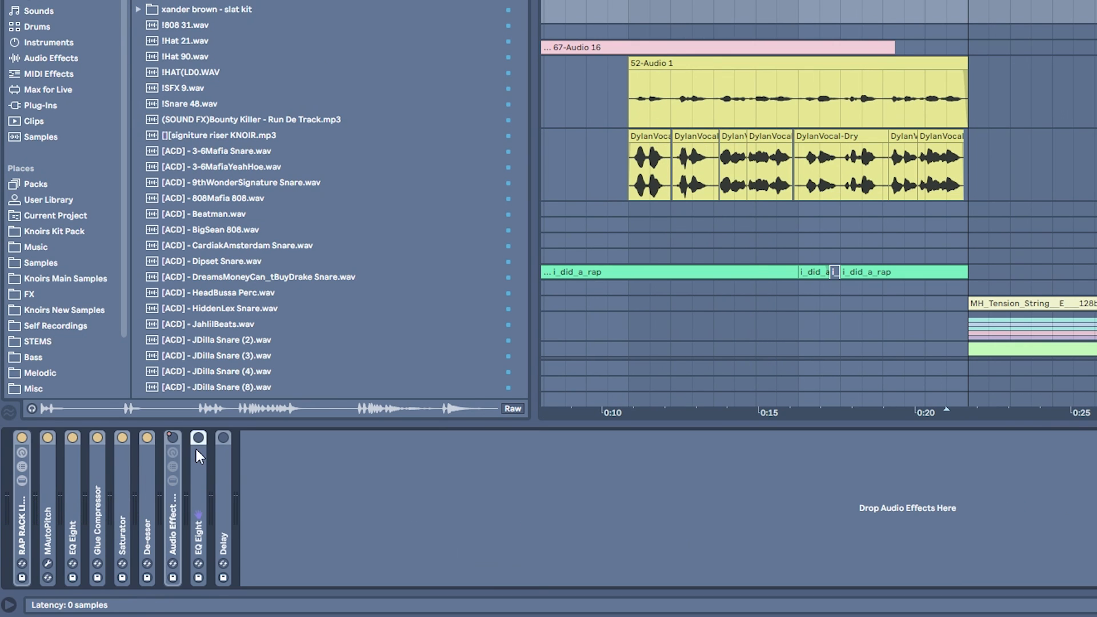
Step: Switch on the final EQ Eight and the Delay on the vox group and play the vocals through them
double_click(198, 447)
key("space")
key("space")
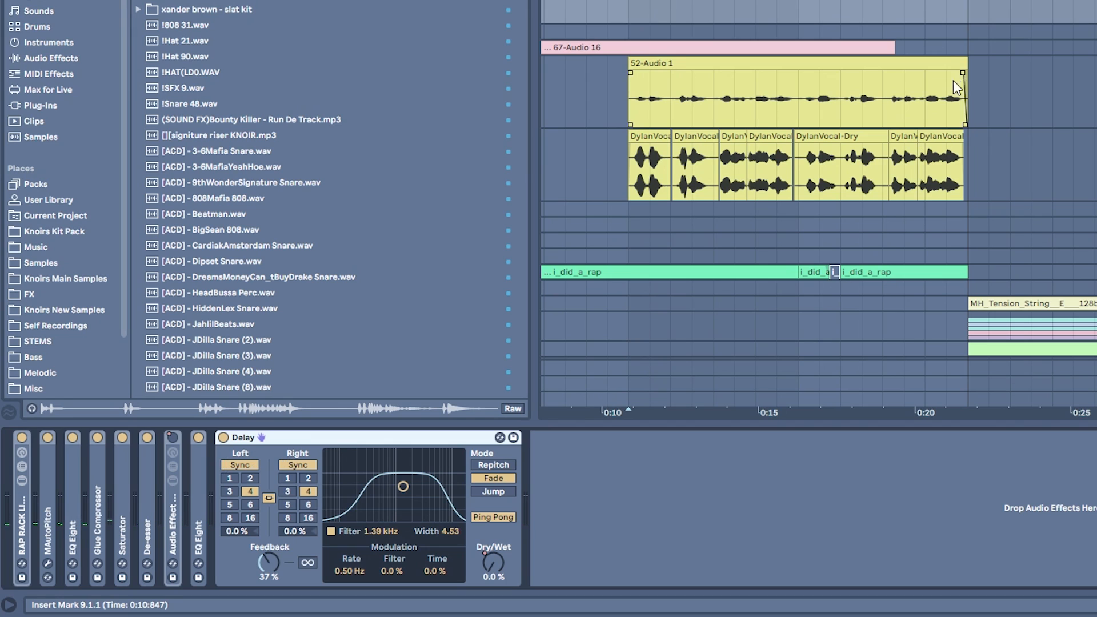
Step: Examine the vox group's Delay Dry/Wet automation from bar 16 into the build section
left_click(970, 95)
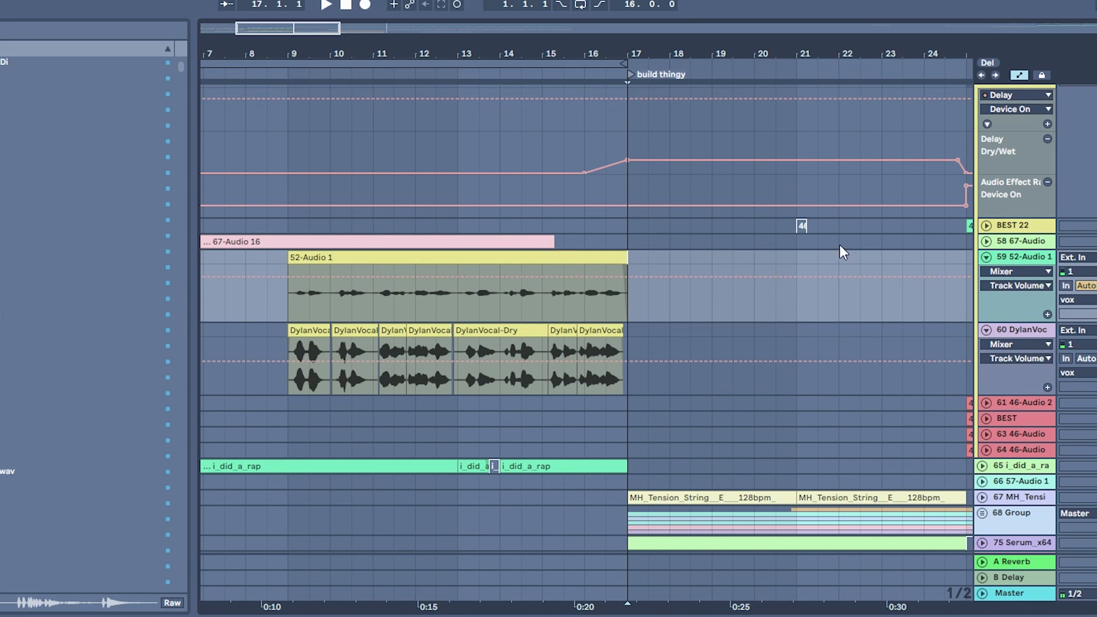
scroll(586, 172, "up", 1)
left_click(586, 176)
scroll(1001, 160, "up", 2)
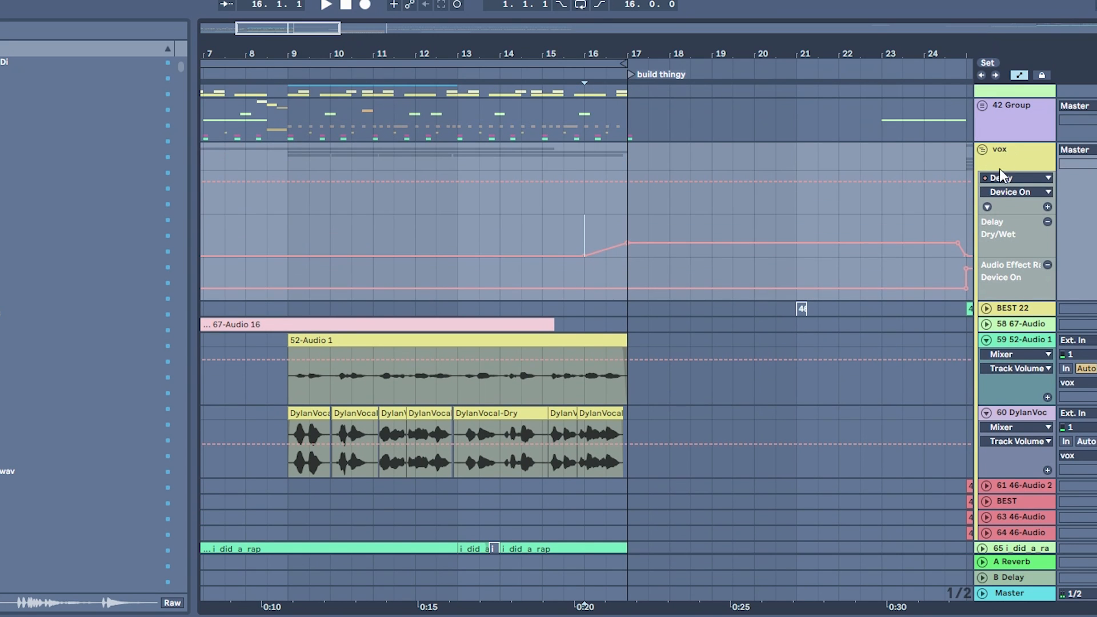
key("minus")
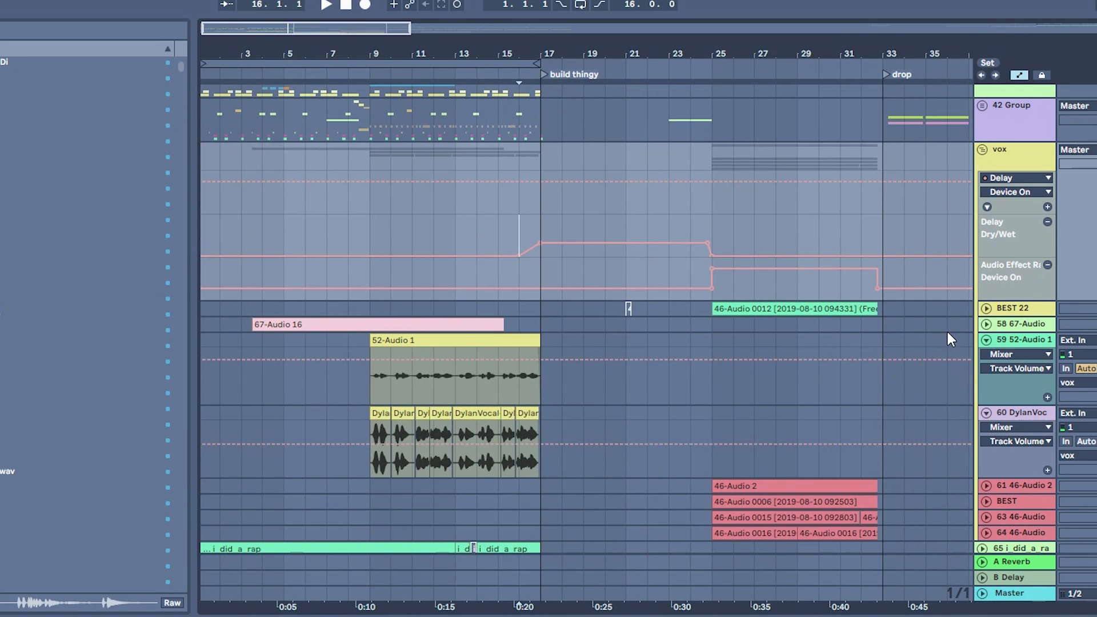
Step: Solo 68 Group, play it from the start of the build section and inspect its automation and effect chain
scroll(989, 259, "down", 5)
left_click(987, 273)
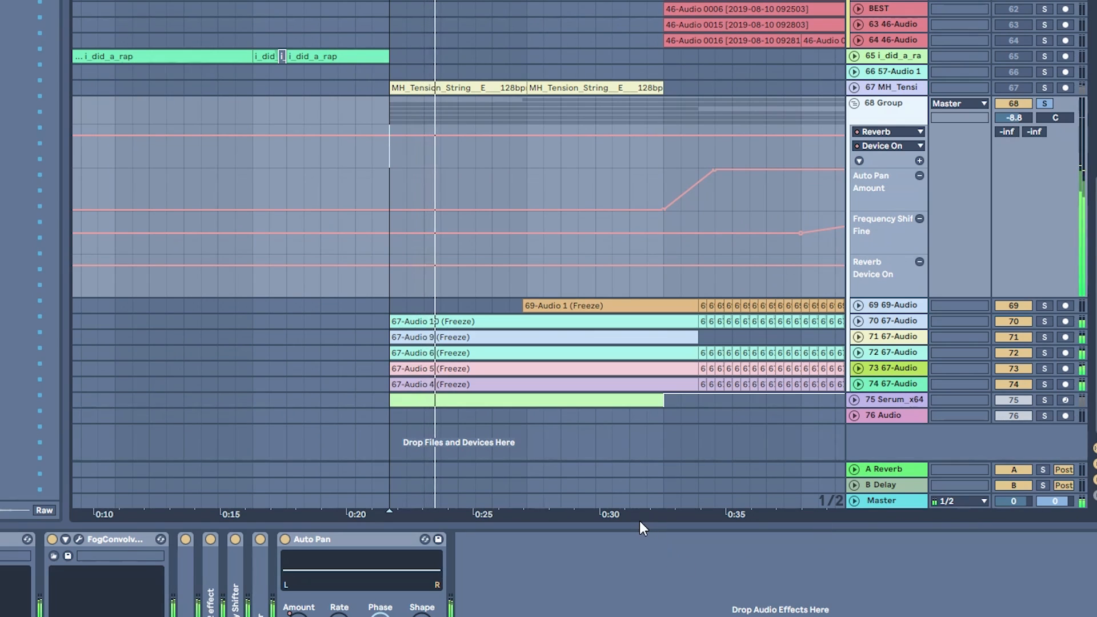
double_click(890, 111)
scroll(229, 594, "right", 5)
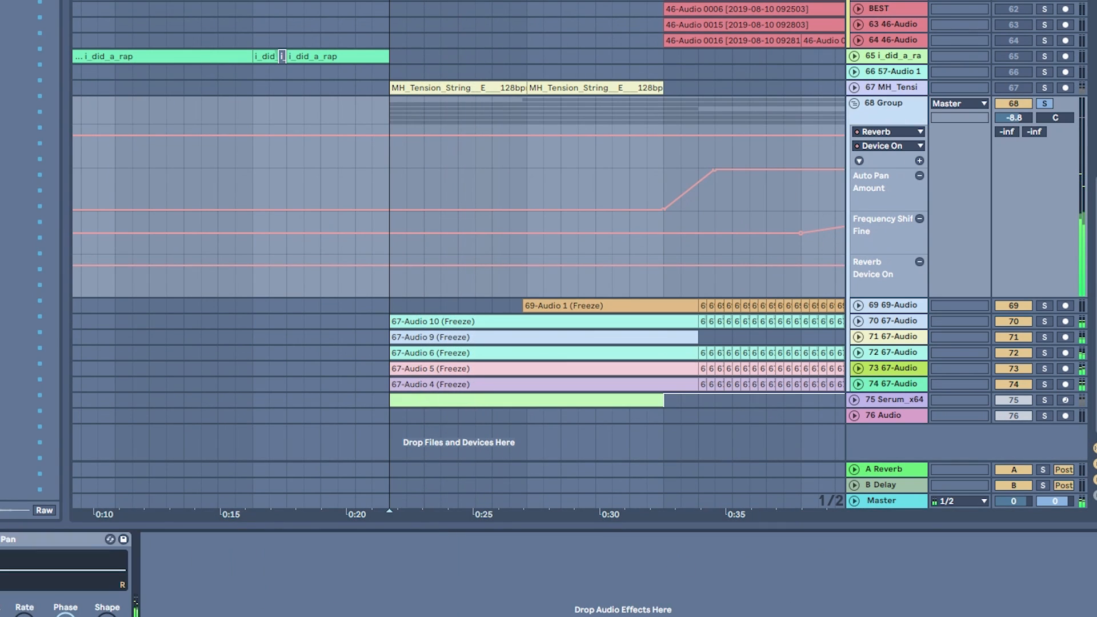
Step: Solo the 73 67-Audio track, play its clip from about 0:21, and remove the solo
scroll(228, 595, "right", 2)
scroll(229, 594, "right", 3)
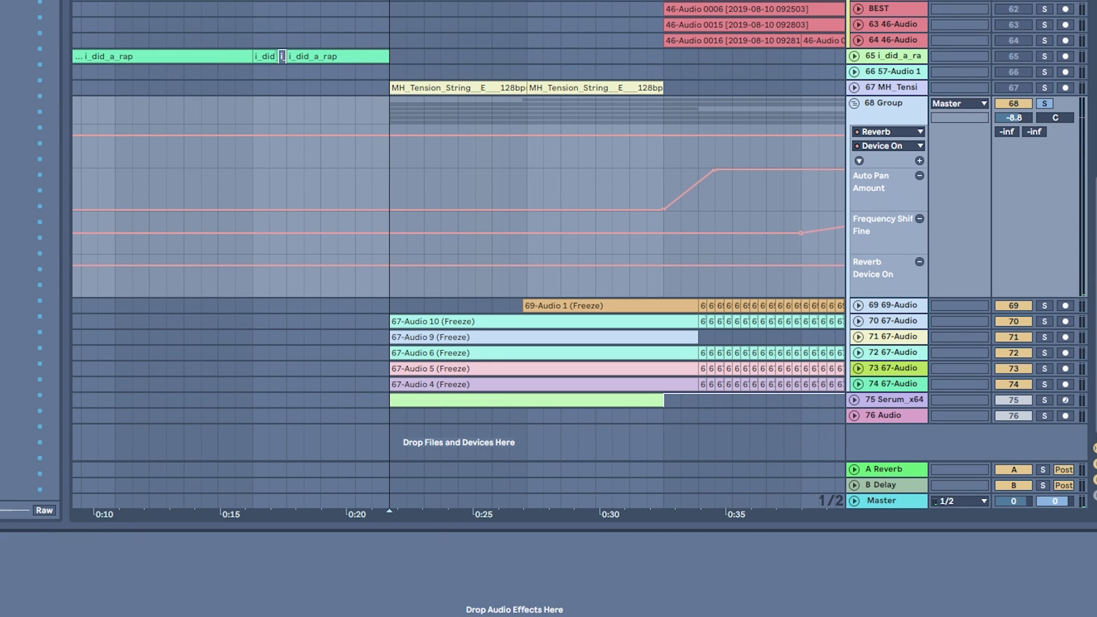
key("0")
left_click(386, 304)
key("space")
scroll(611, 86, "up", 2)
left_click(1045, 367)
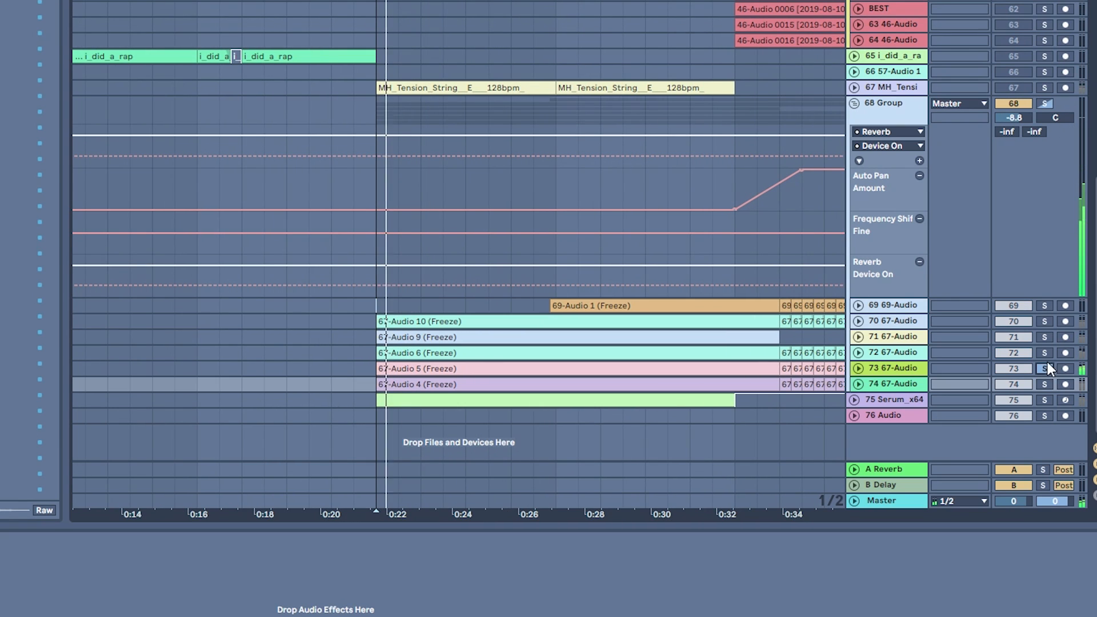
left_click(1045, 369)
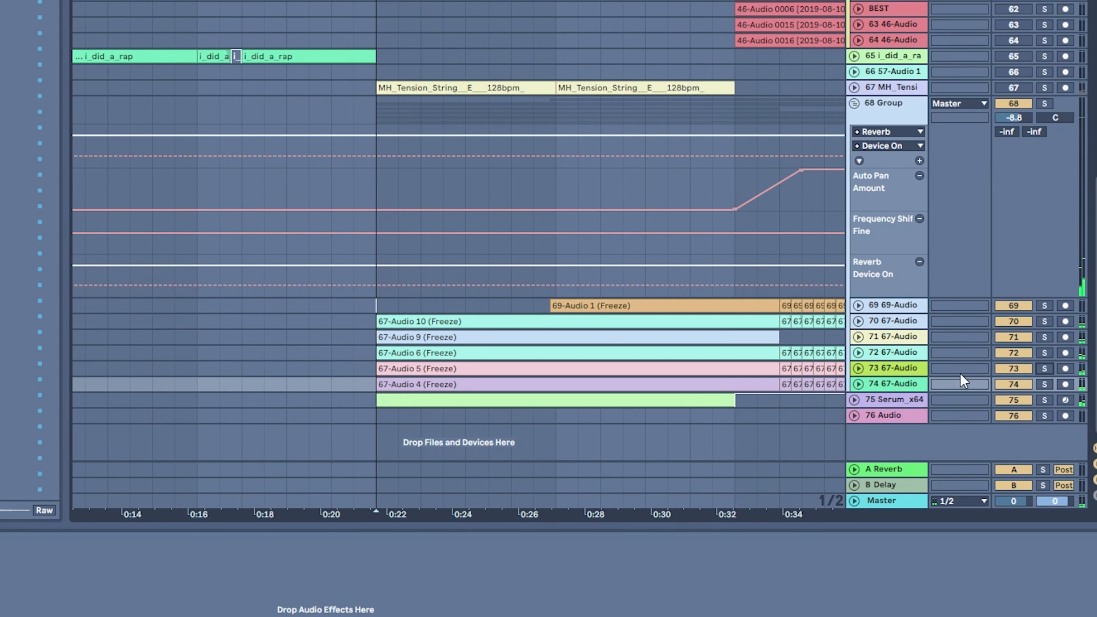
Step: View the RAP RACK device and turn on kHs Haas in the group 68 effect chain during playback
left_click(887, 369)
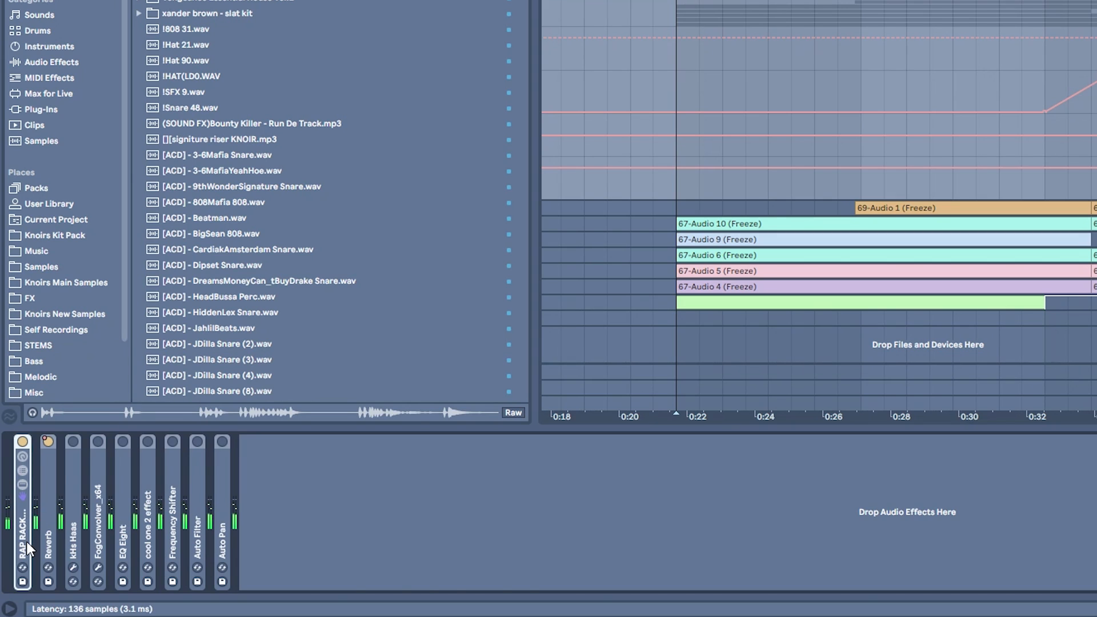
double_click(26, 542)
double_click(68, 439)
key("space")
left_click(74, 442)
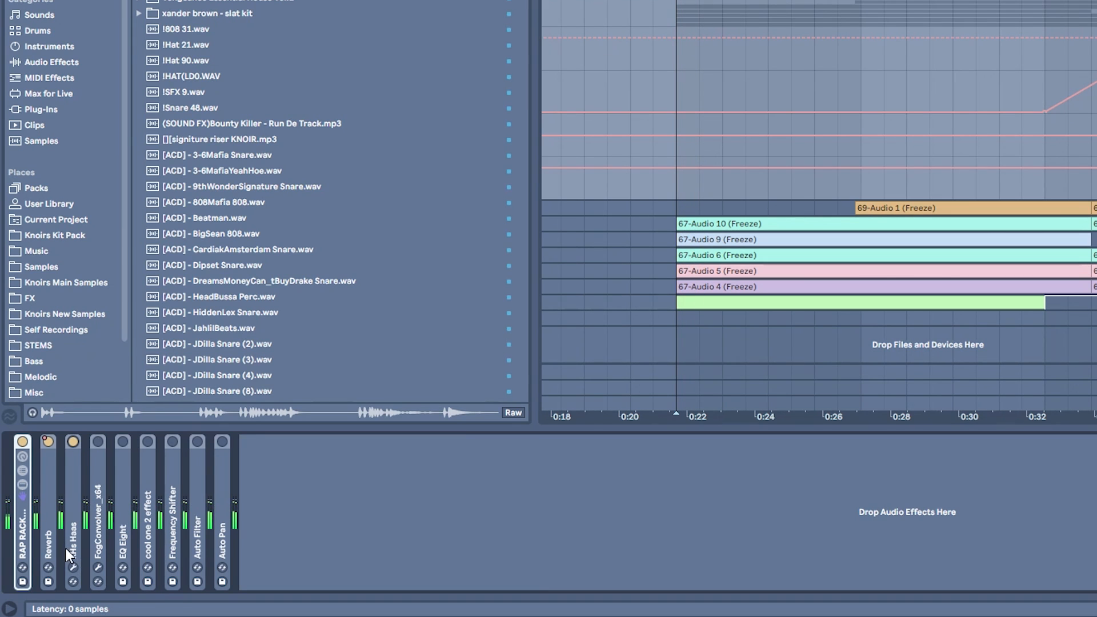
Step: Turn on FogConvolver_x64, EQ Eight and cool one 2 effect in the same effect chain
left_click(98, 442)
double_click(123, 442)
double_click(205, 443)
left_click(147, 446)
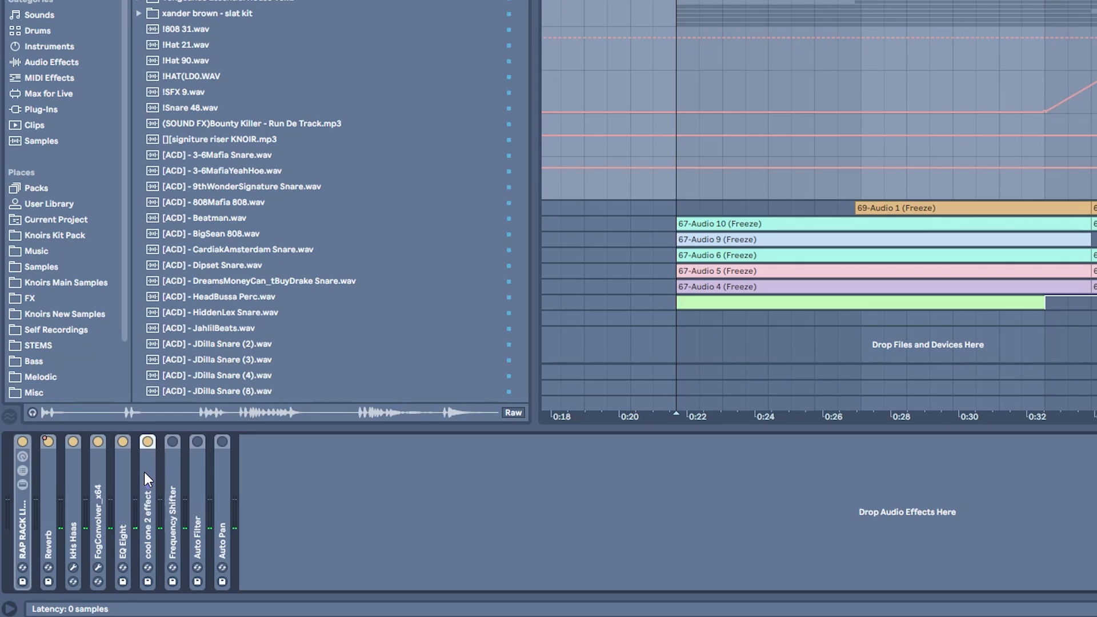
Step: View the cool one 2 effect settings and turn on the Frequency Shifter while auditioning the stems
double_click(144, 473)
key("space")
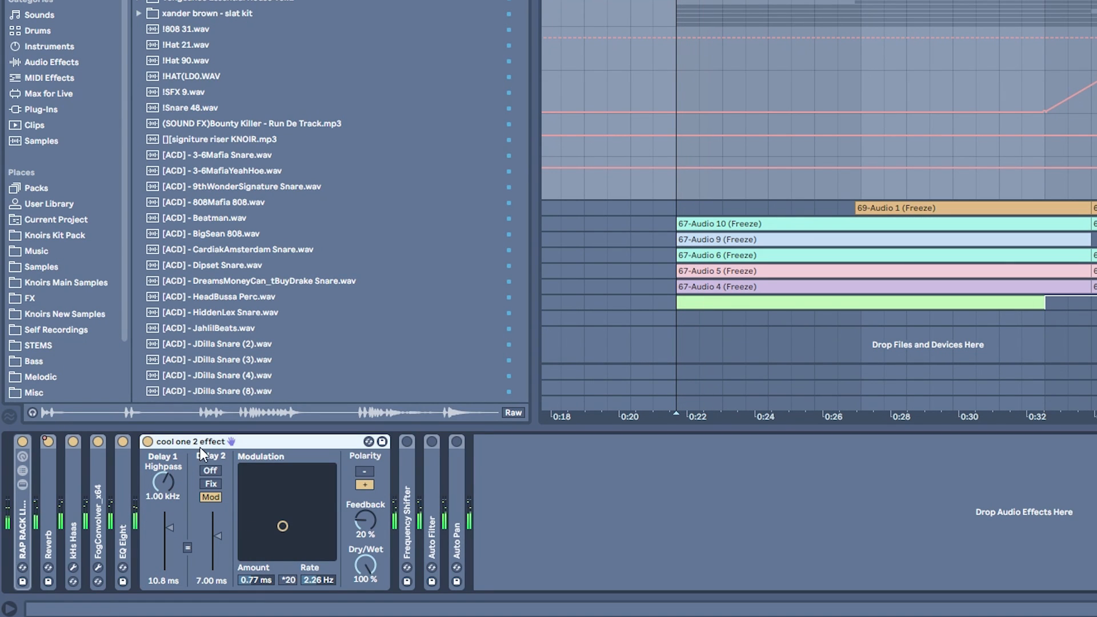
key("space")
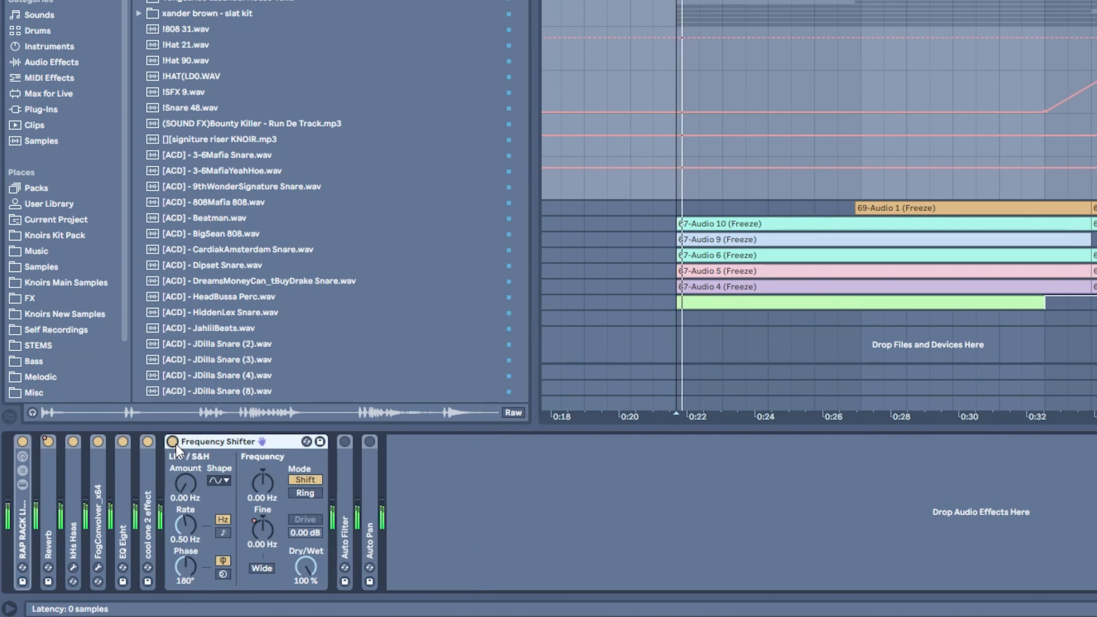
key("space")
Step: Play group 68 from about 0:40 to hear the Frequency Shifter Fine automation ramp
key("a")
key("a")
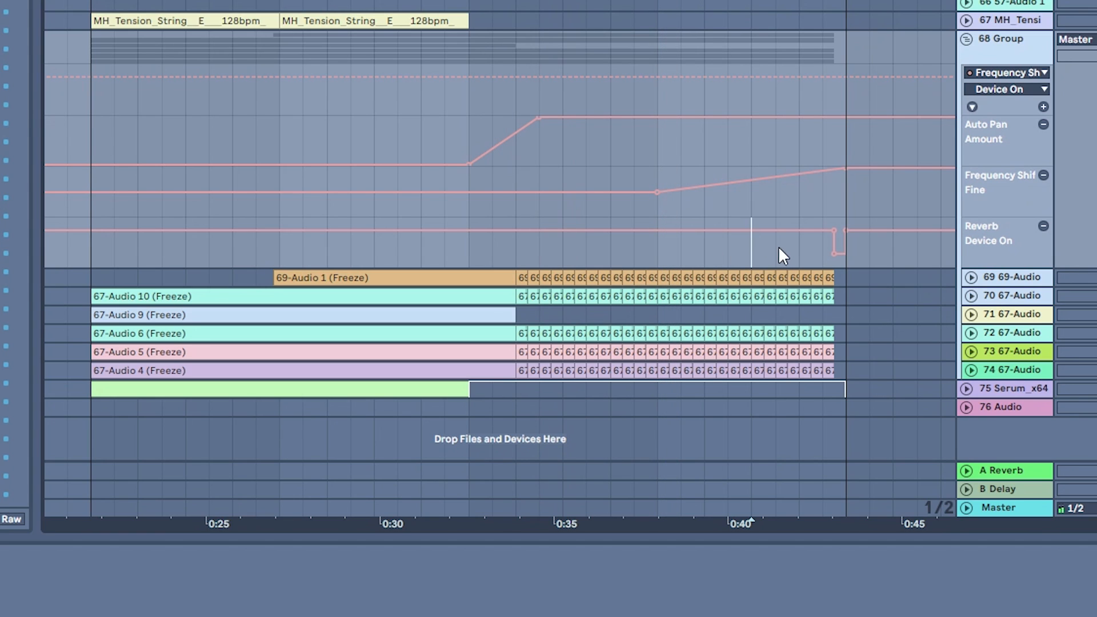
key("space")
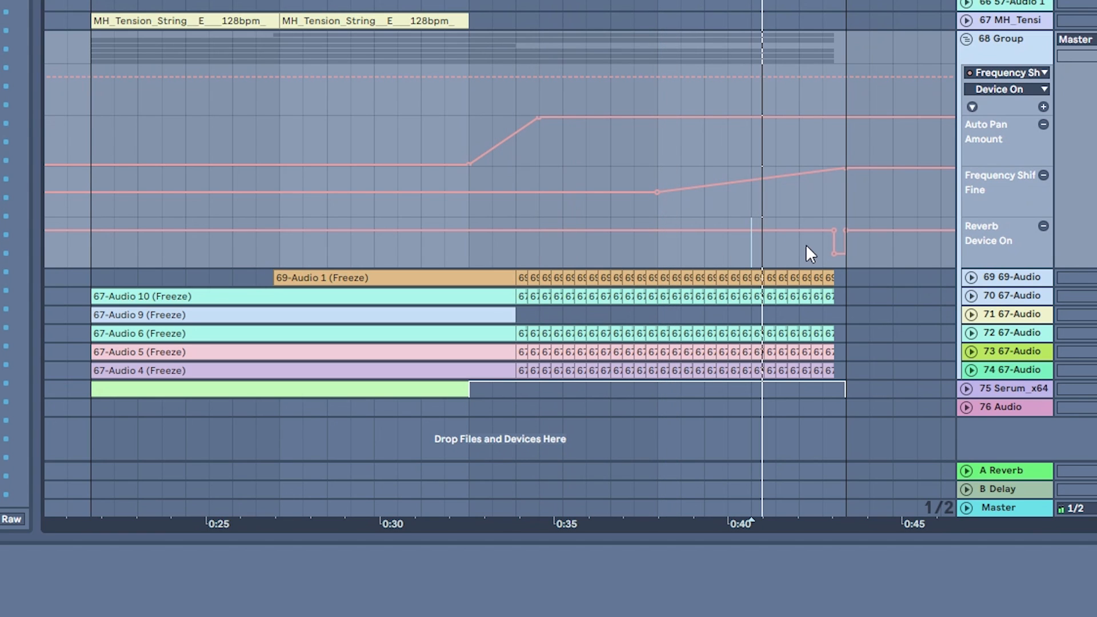
key("space")
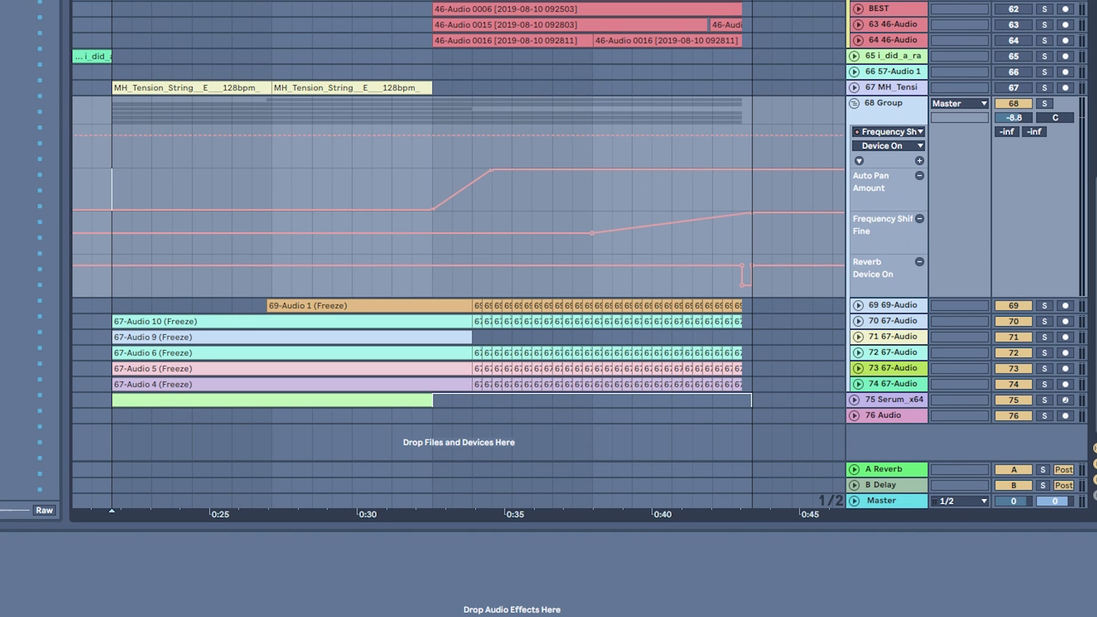
Step: Show group 68's Auto Pan Amount automation and play through its ramp from about 0:32
key("plus")
key("plus")
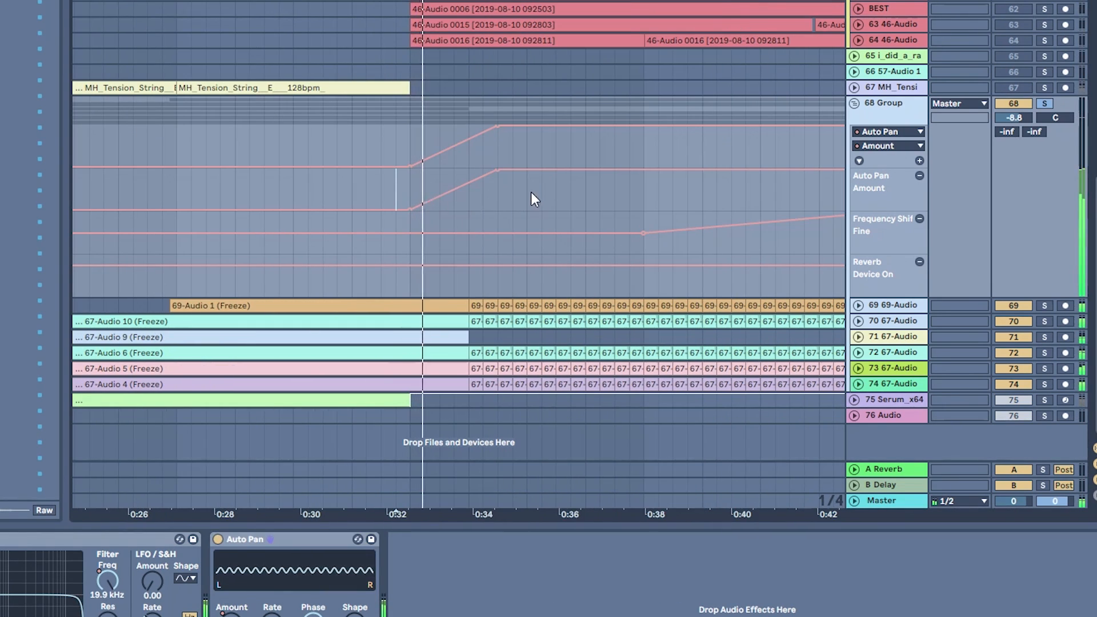
key("minus")
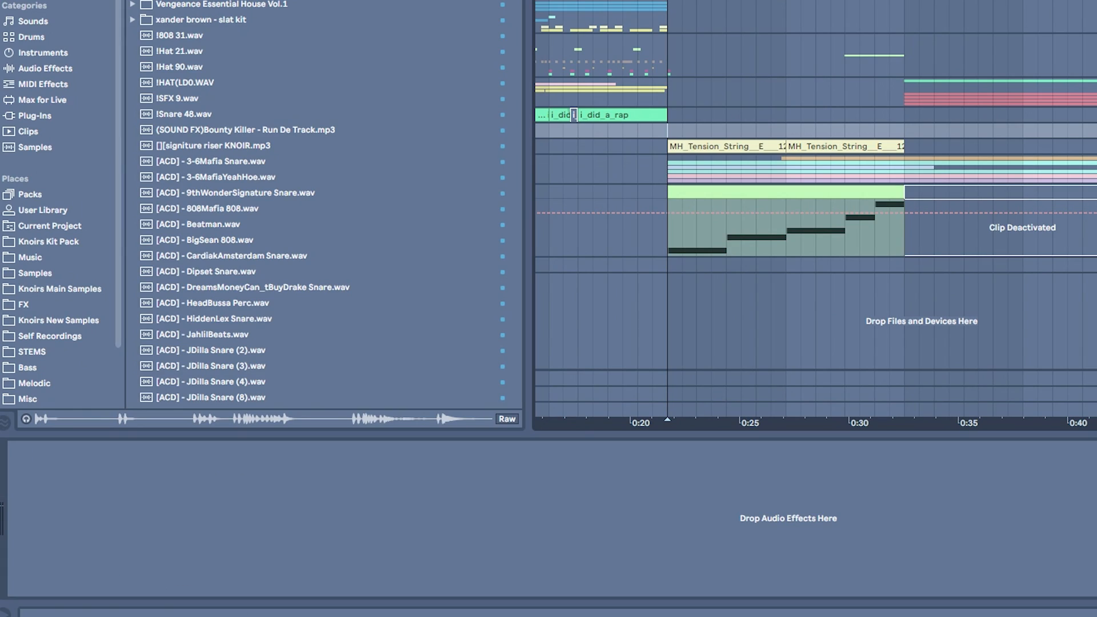
Step: Audition the 75 Serum_x64 track from about 0:21 and view its Add Joshua Rack 5 device
key("space")
key("space")
left_click(1095, 192)
key("space")
key("space")
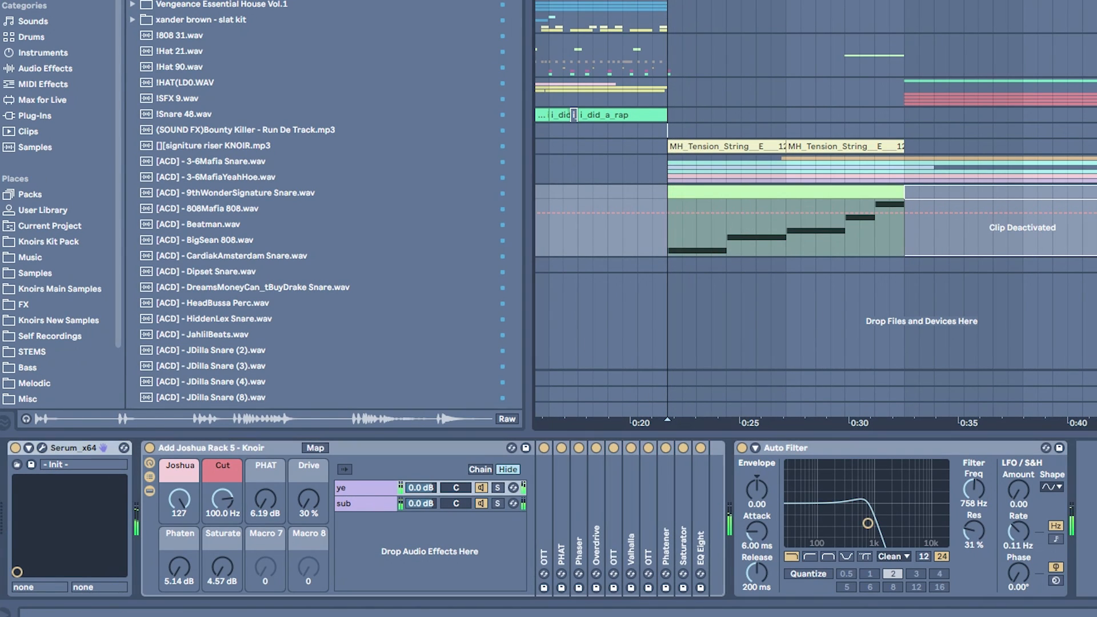
double_click(194, 447)
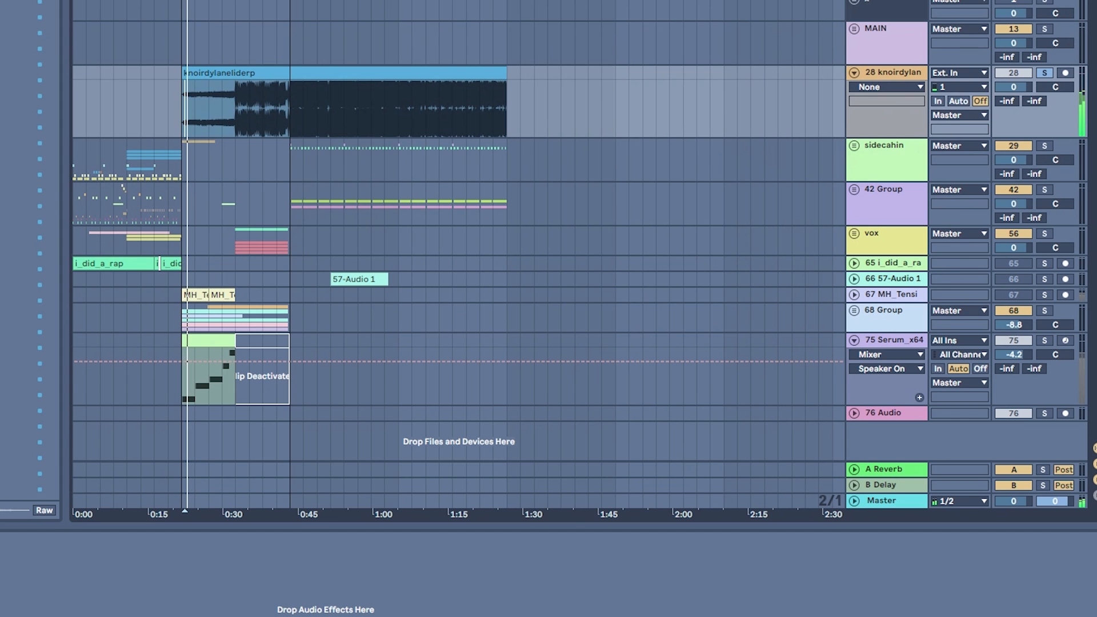
Step: Play the section near 3:04, unfold the 27 [ACD] track, and bring up the 24 24-Audio track's devices
key("minus")
key("minus")
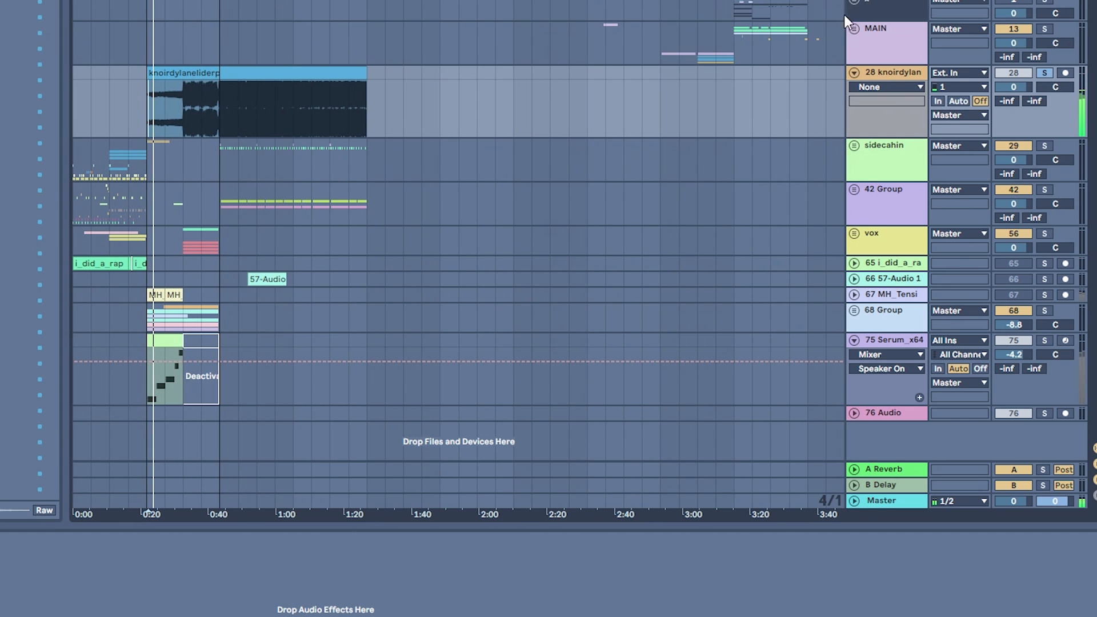
scroll(855, 7, "up", 5)
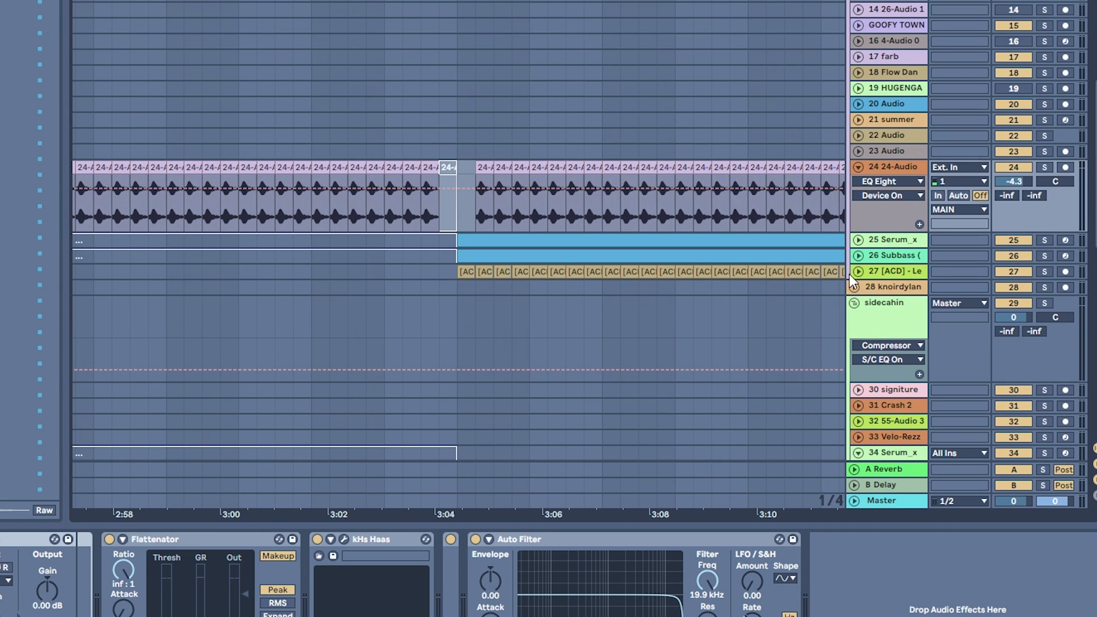
left_click(859, 271)
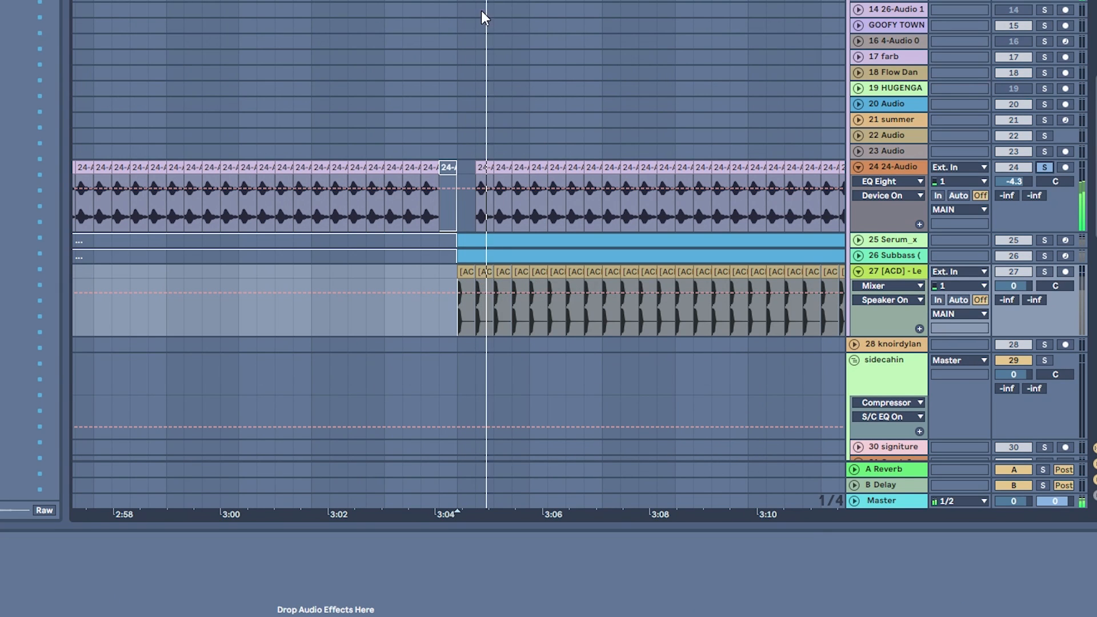
left_click_drag(483, 4, 483, 0)
scroll(683, 136, "up", 2)
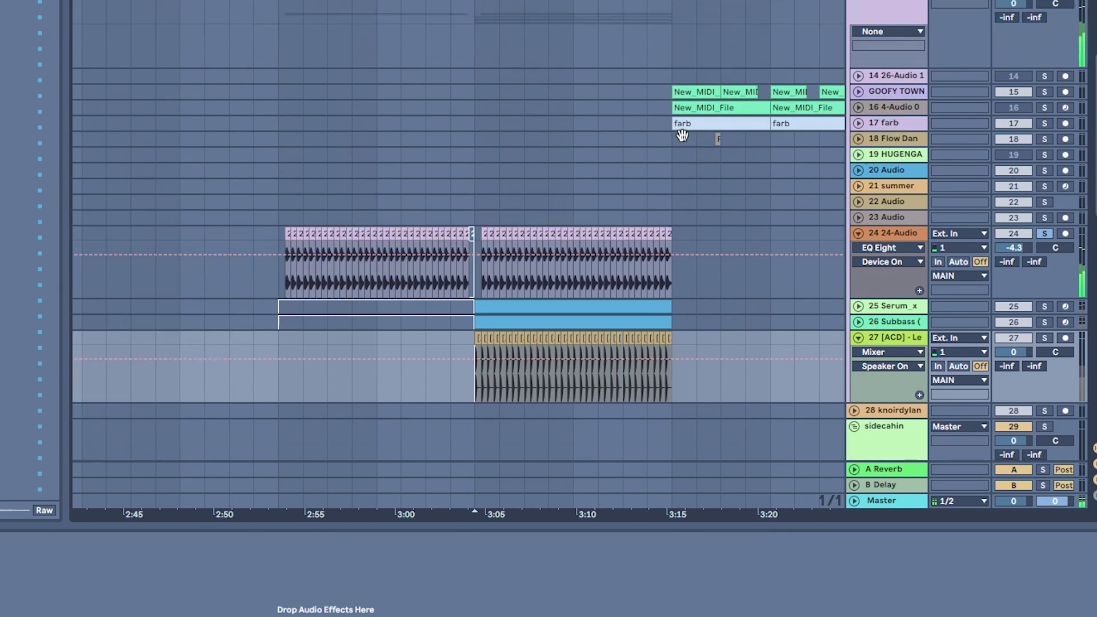
scroll(682, 136, "up", 1)
left_click(894, 271)
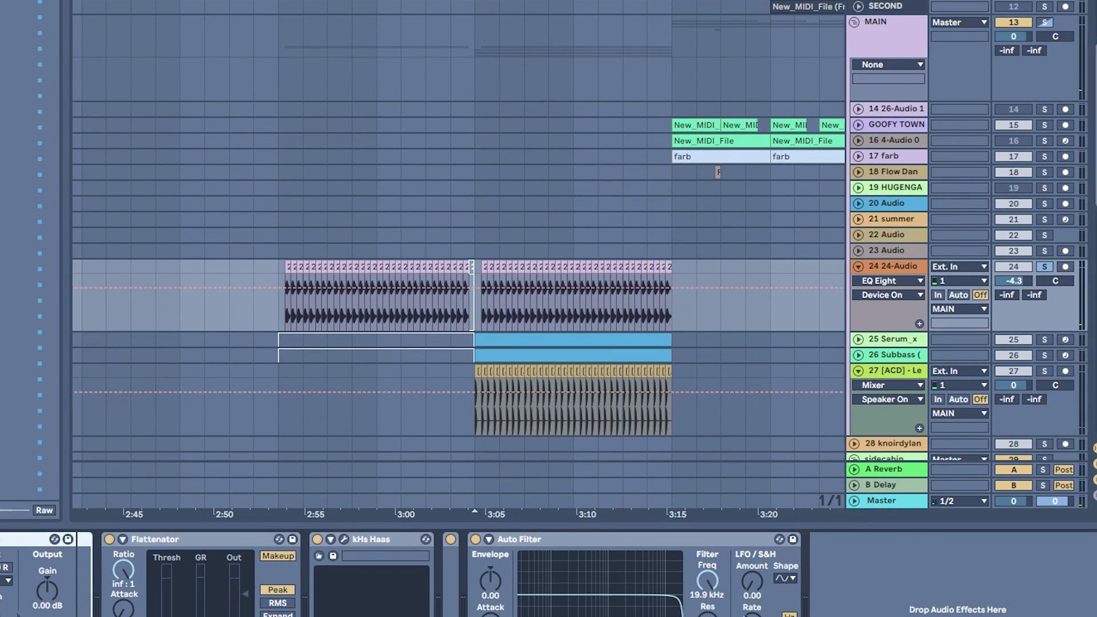
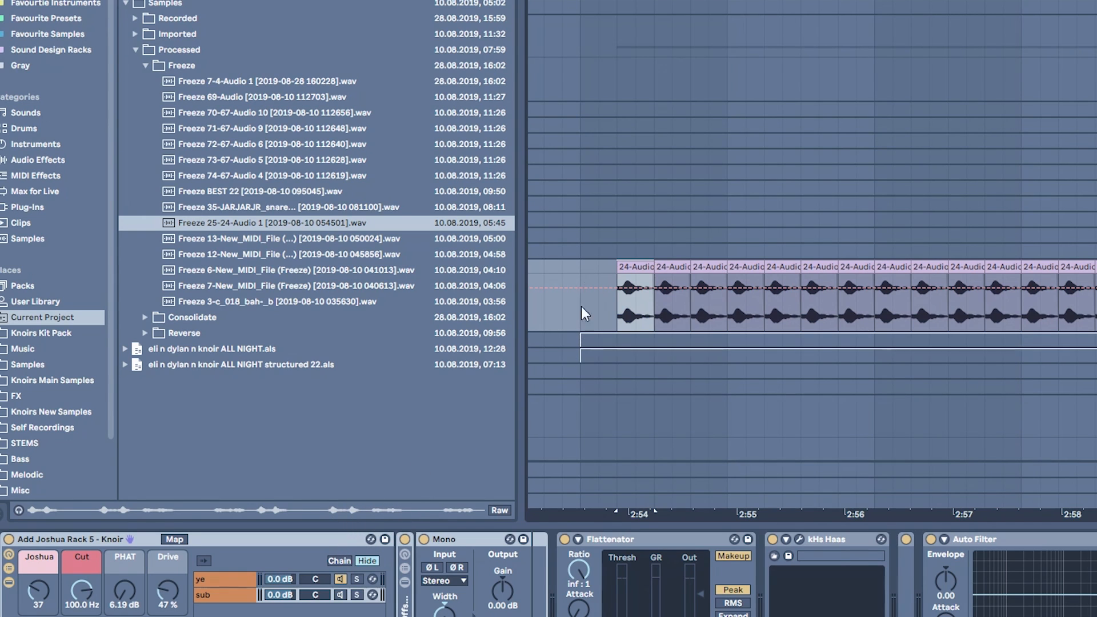
Step: Preview the Freeze 25-24-Audio 1 sample from the current project and play the first 24-Audio clip at 129.2
left_click(288, 241)
key("space")
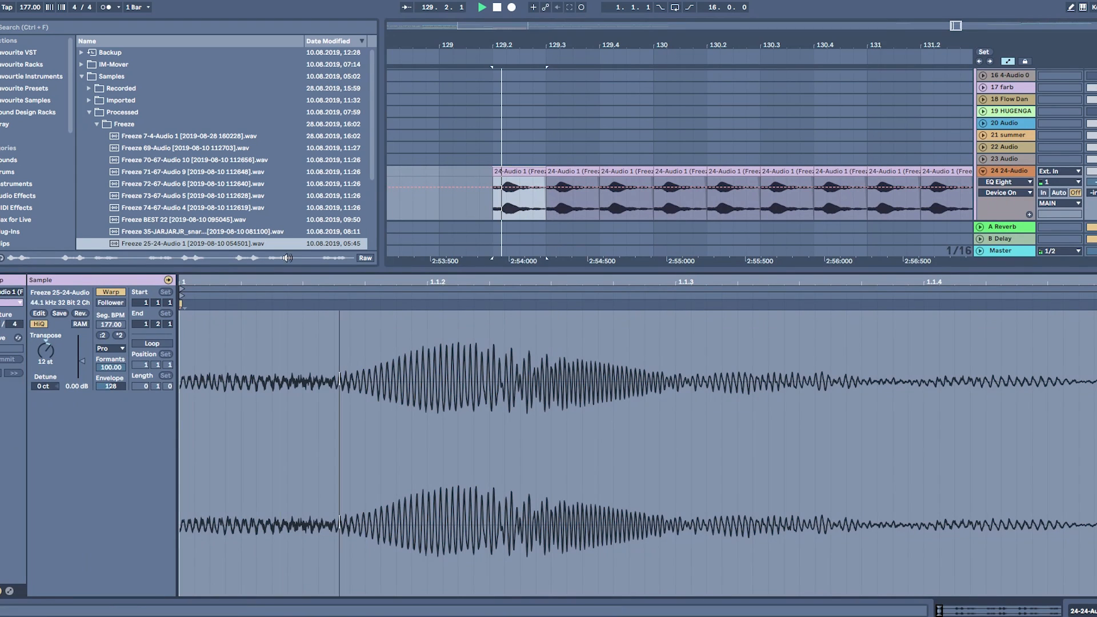
key("space")
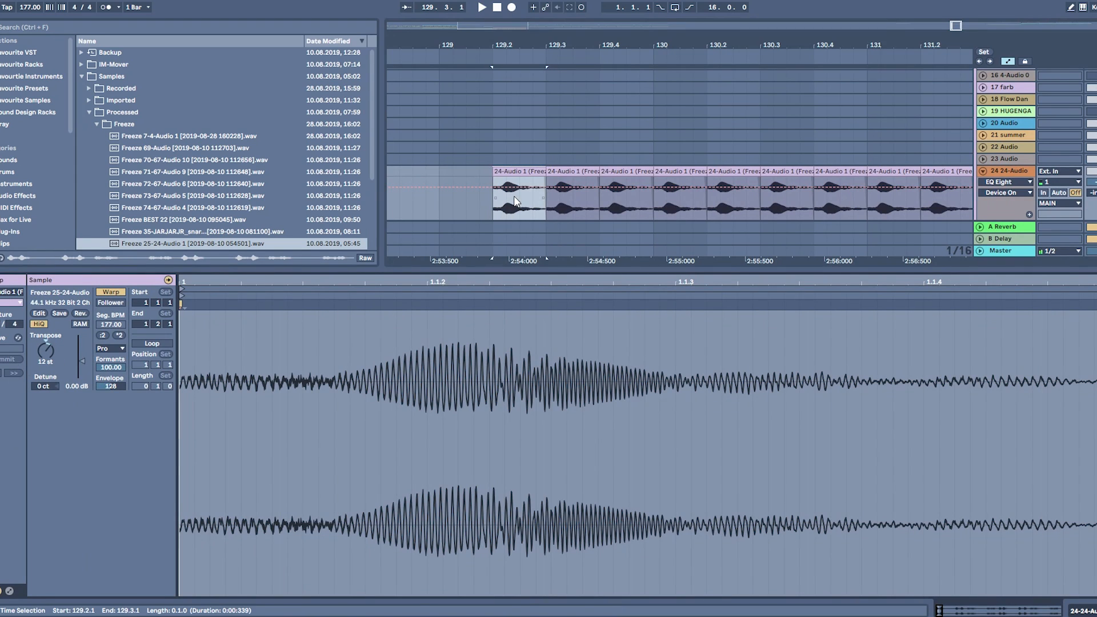
Step: Play the repeated 24-Audio clips starting at 129.2 and display that track's effect chain
left_click(579, 168)
left_click(502, 213)
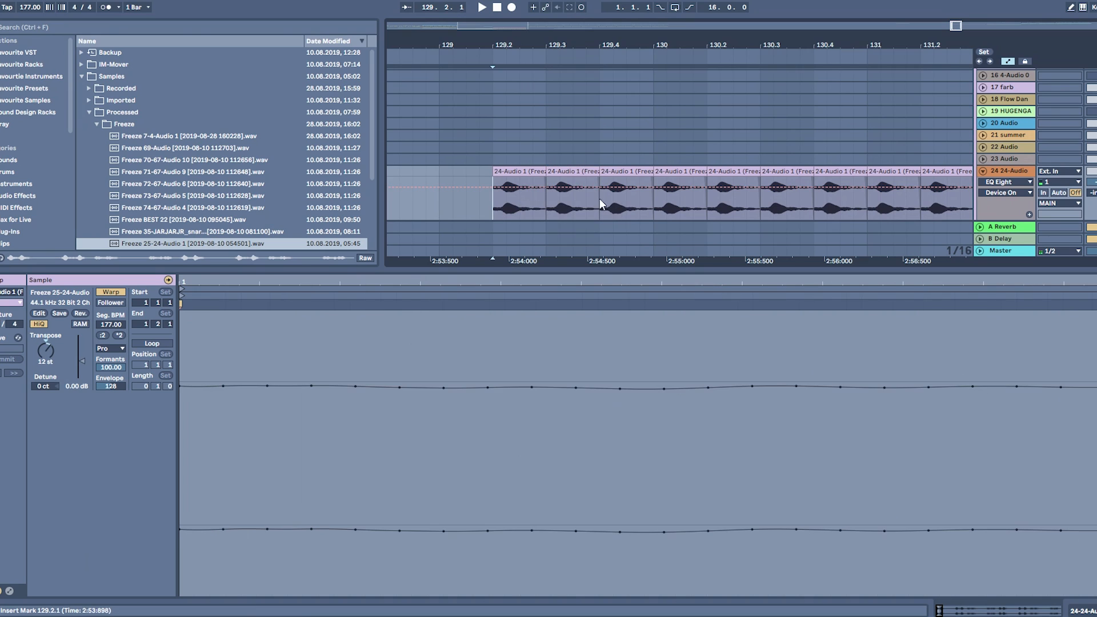
scroll(600, 114, "down", 3)
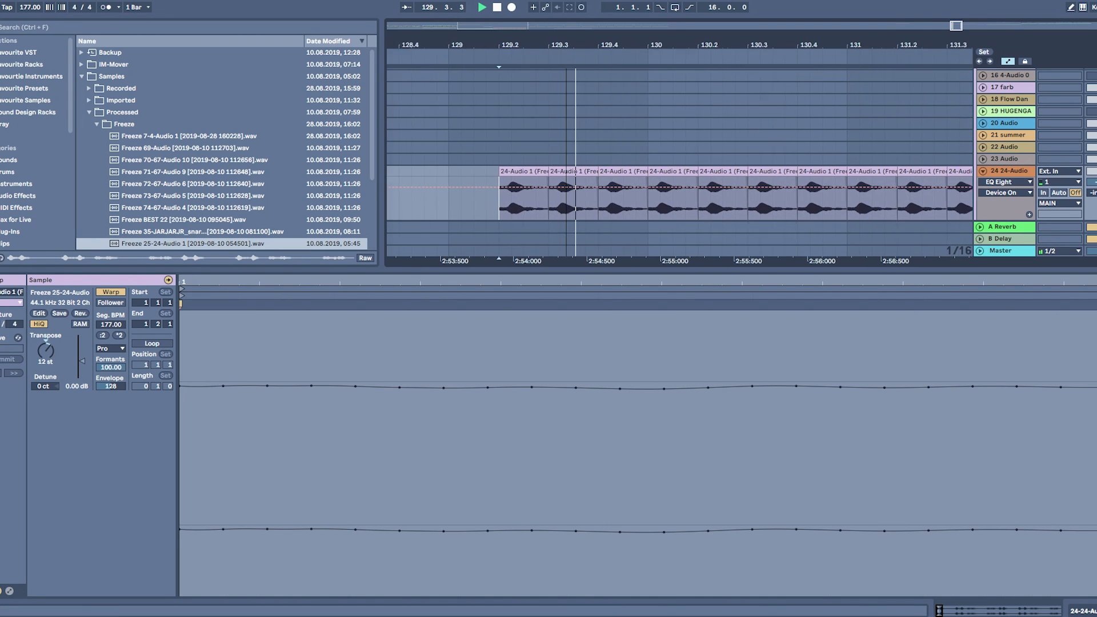
key("space")
left_click(1005, 172)
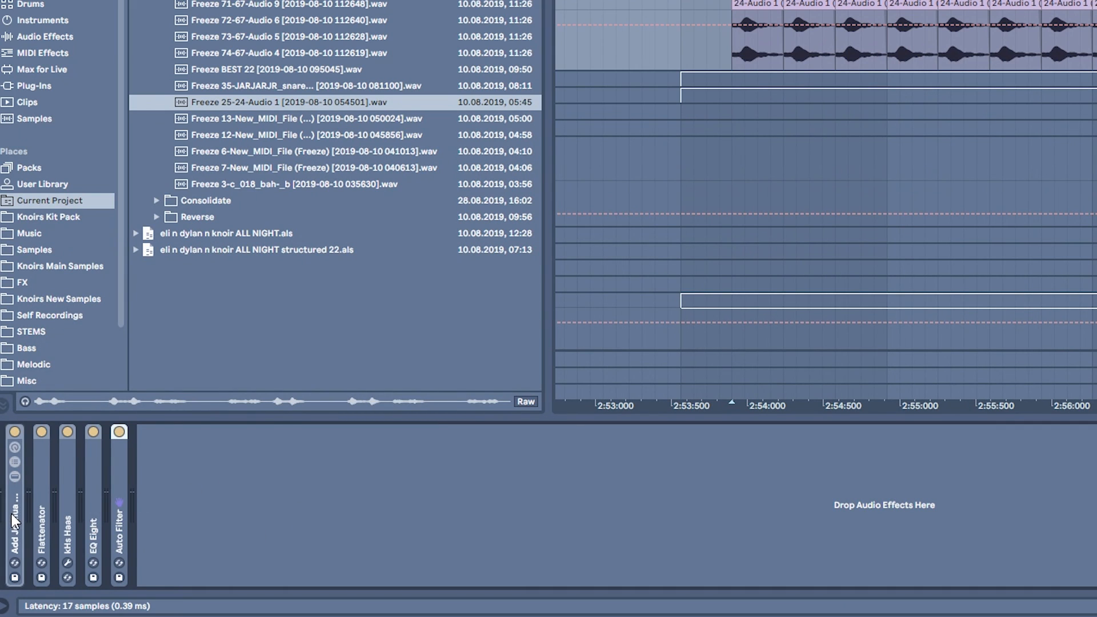
Step: Expand Add Joshua Rack 5 - Knoir and Flattenator to view their settings during playback
double_click(18, 532)
key("space")
double_click(601, 475)
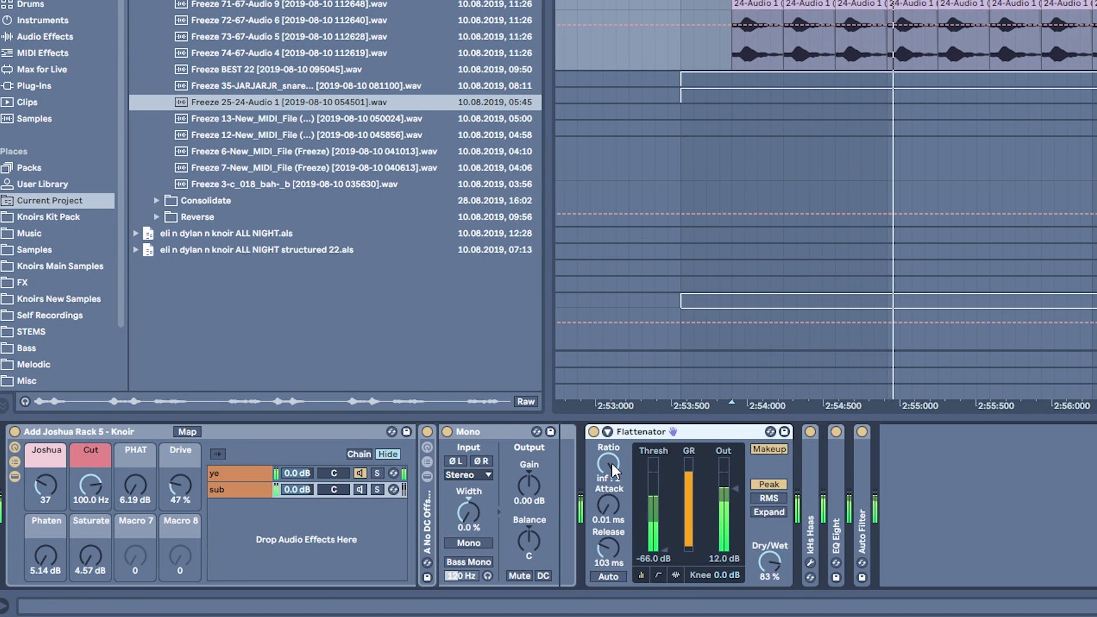
Step: Compare the 24-Audio sound with Flattenator bypassed and active, and collapse the device
left_click(594, 432)
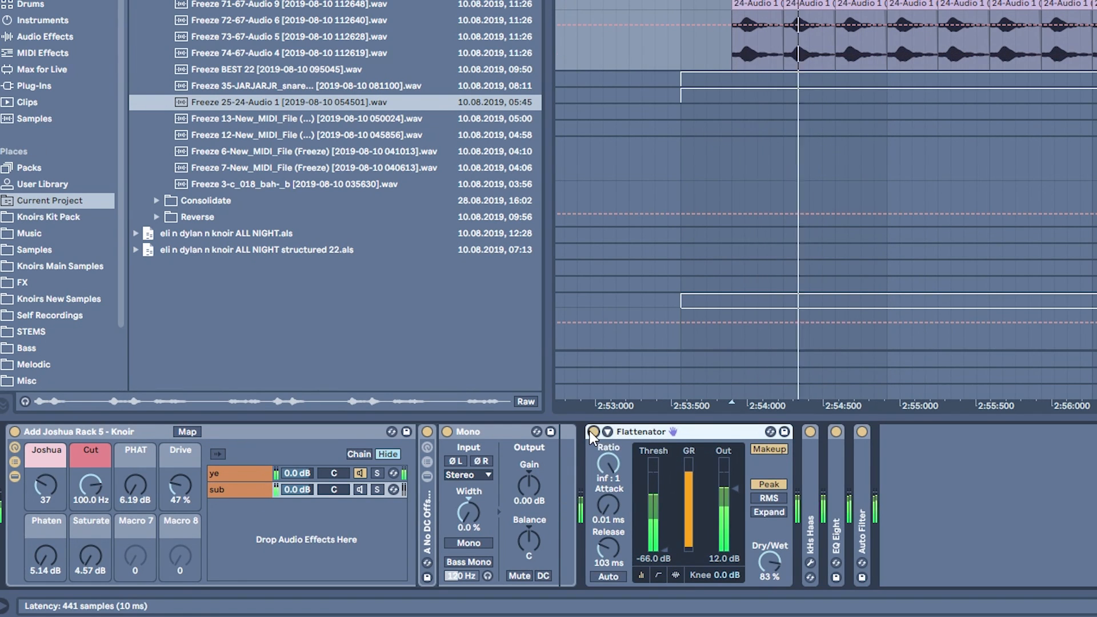
double_click(594, 434)
left_click(593, 432)
key("space")
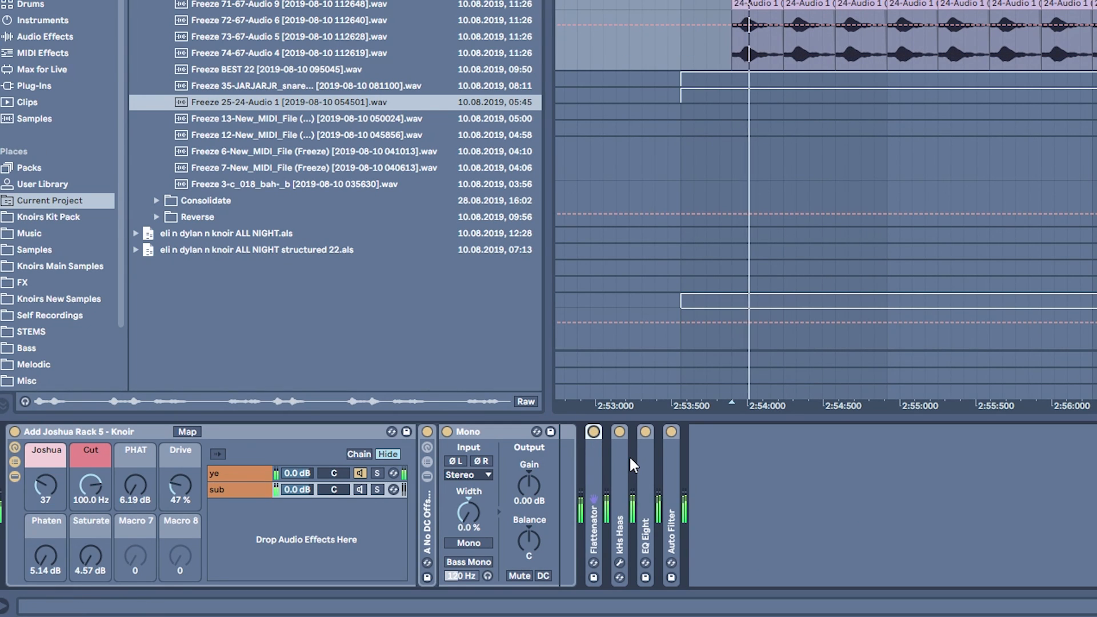
Step: Compare the sound with kHs Haas and EQ Eight bypassed, and view the EQ Eight and Auto Filter settings
left_click(617, 431)
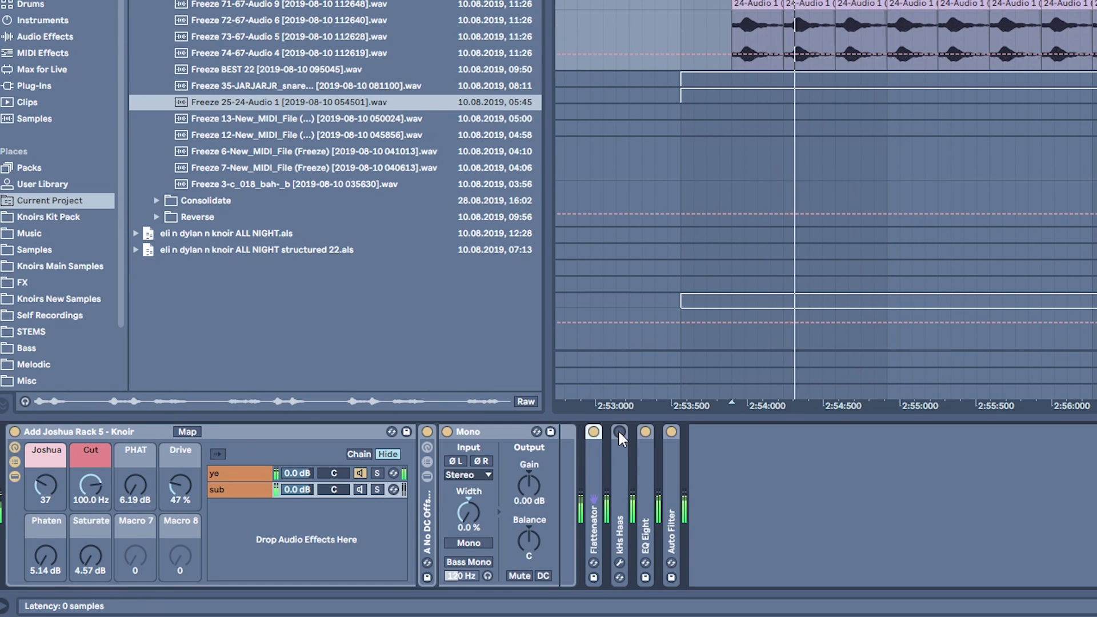
double_click(650, 471)
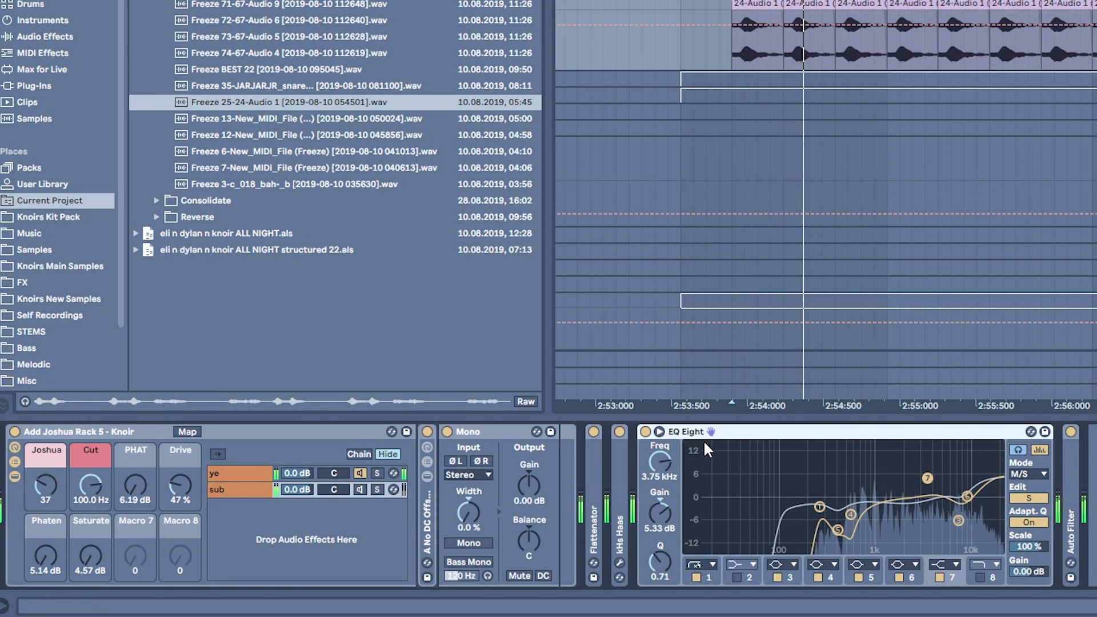
double_click(698, 428)
left_click(646, 432)
left_click(647, 432)
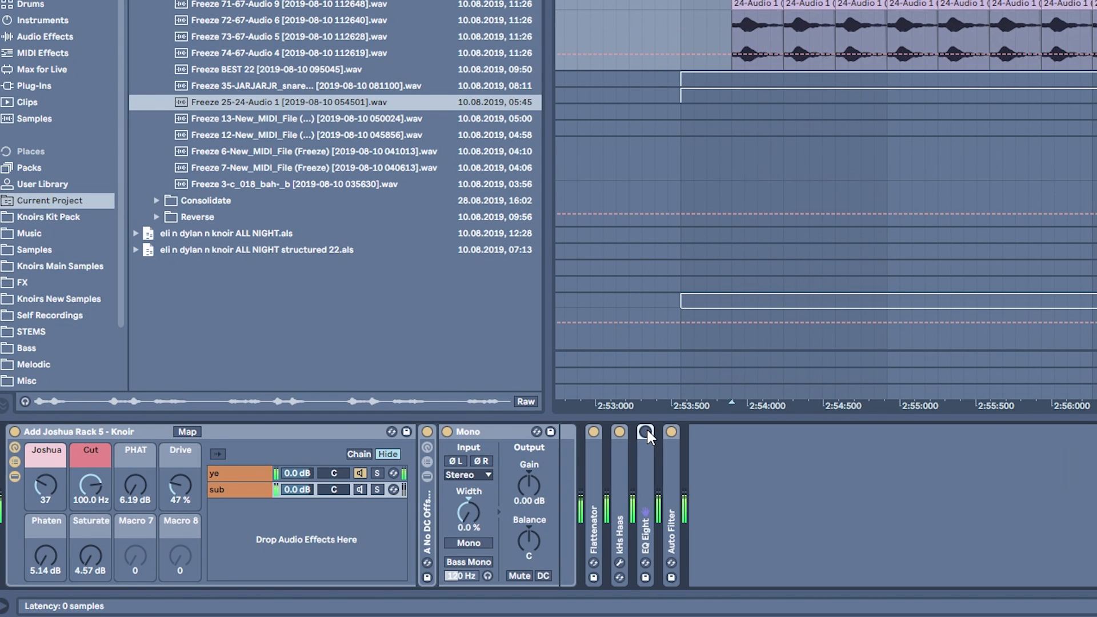
double_click(673, 448)
double_click(714, 432)
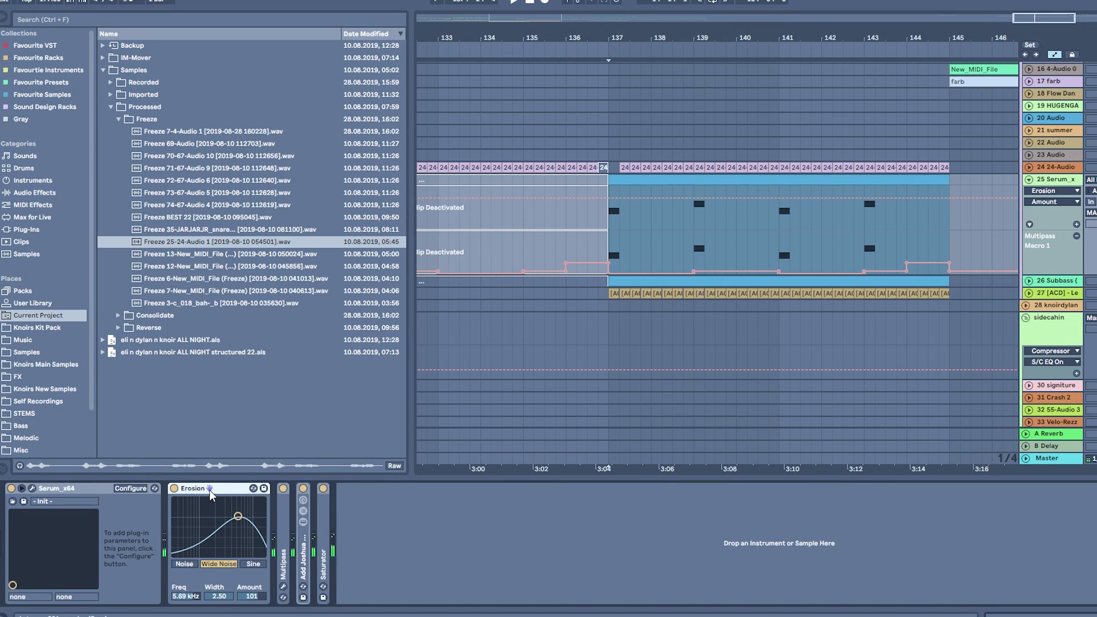
Step: Deactivate Erosion, Multipass, Add Joshua Rack and Saturator on the 25 Serum_x track, and open its Serum editor
double_click(210, 490)
left_click(239, 536, "shift")
key("0")
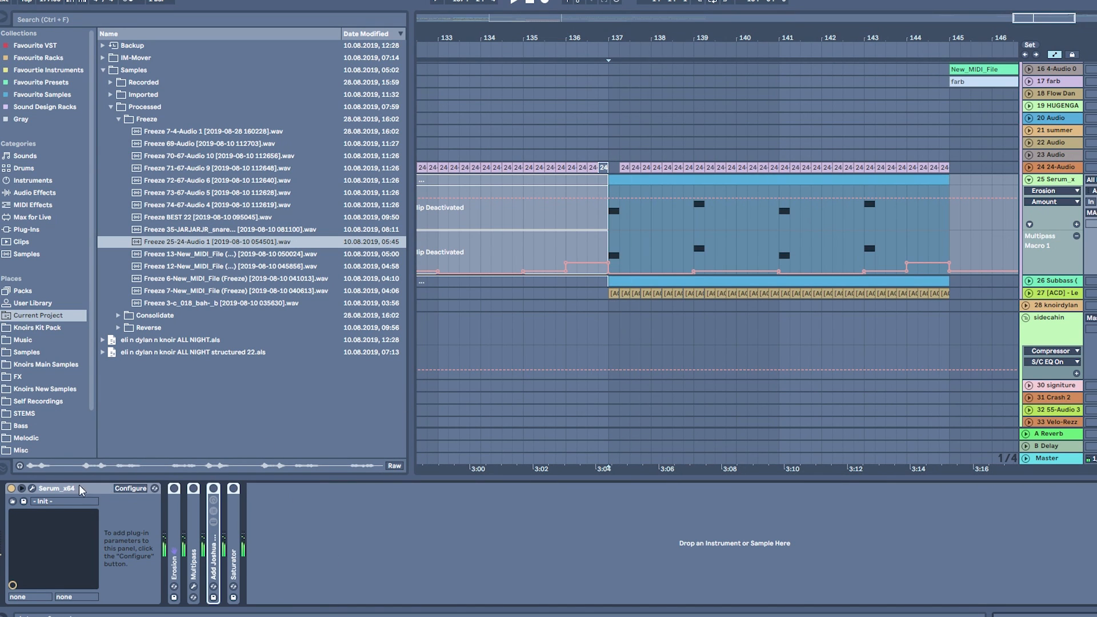
left_click(33, 488)
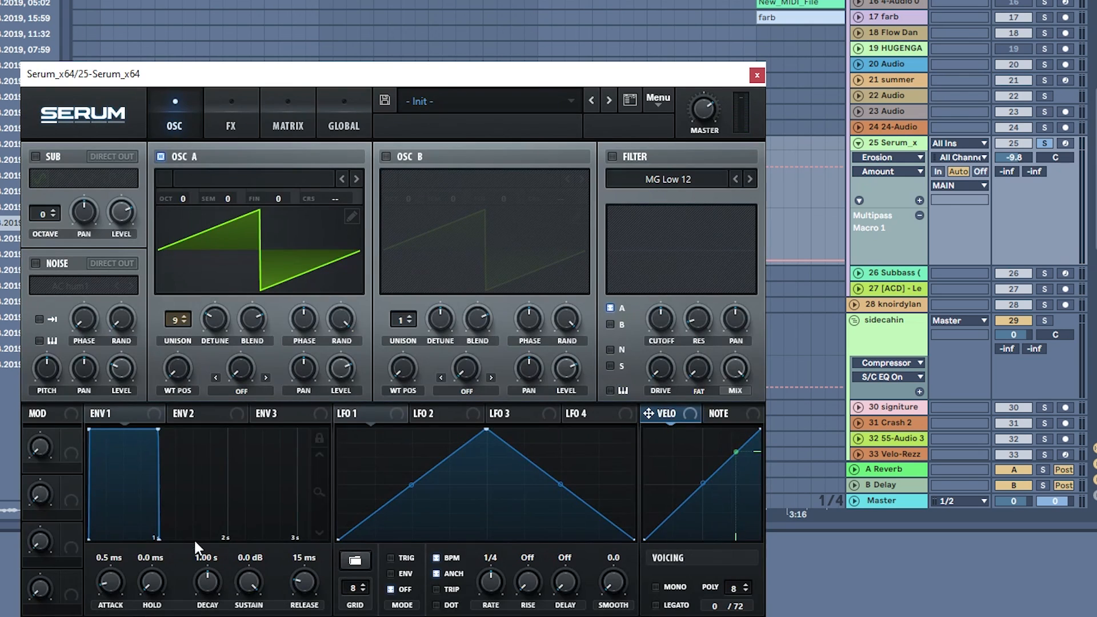
Step: Close the Serum editor and collapse the Erosion device on the 25 Serum_x track
left_click(757, 75)
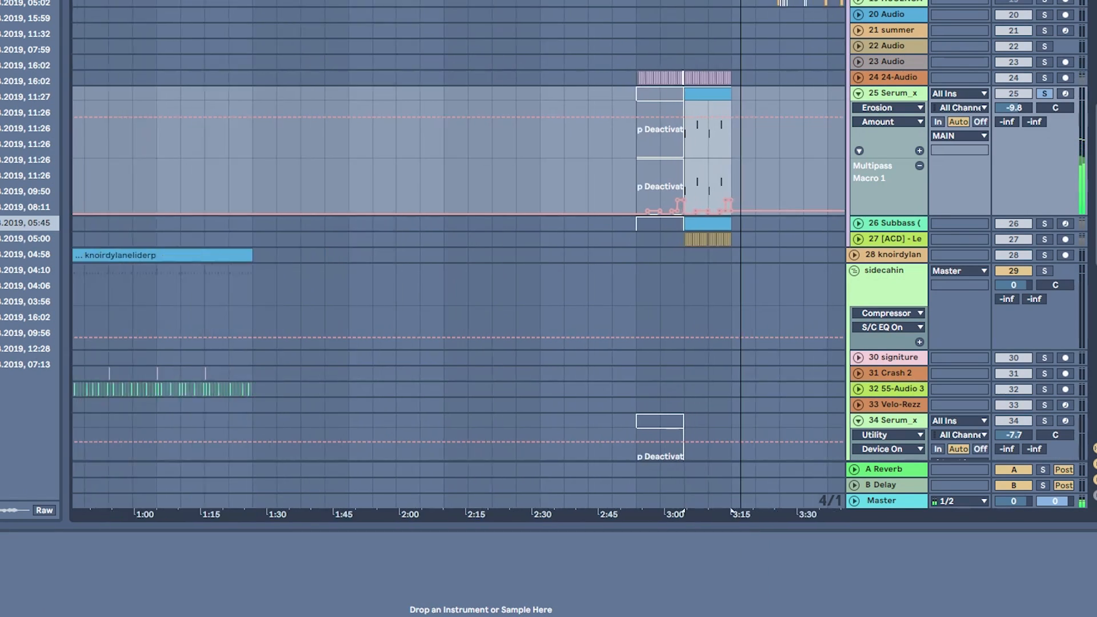
left_click_drag(730, 3, 684, 16)
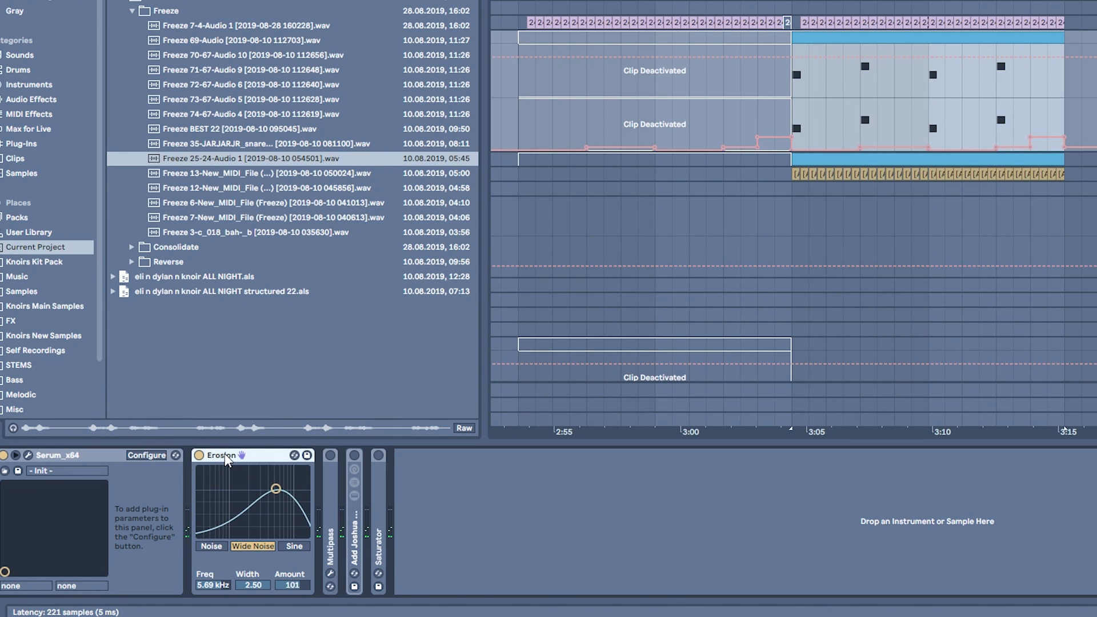
double_click(228, 454)
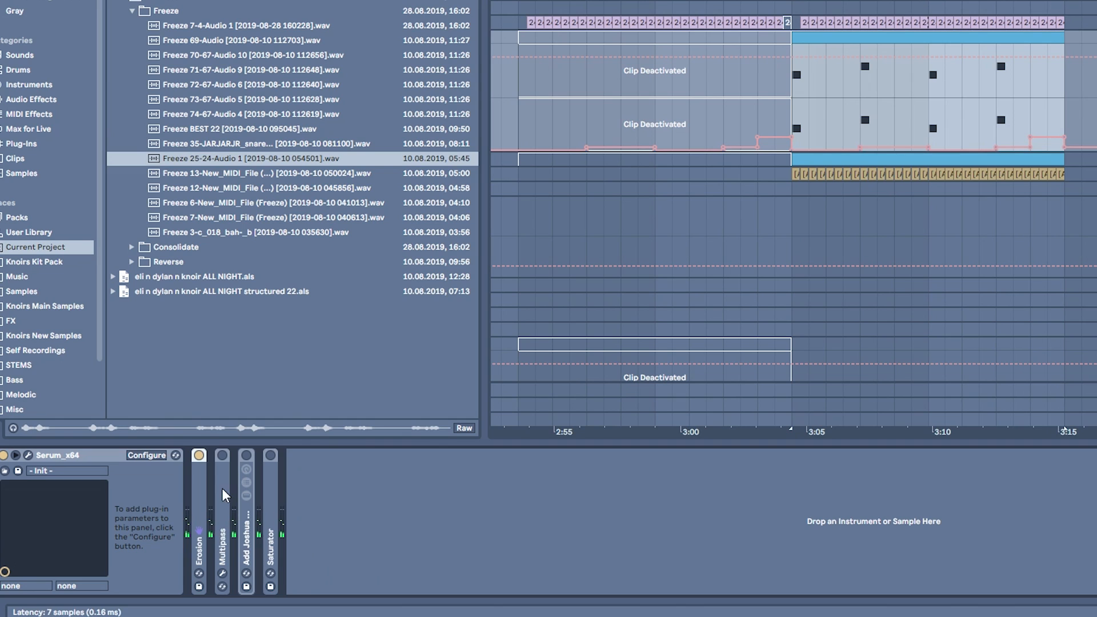
Step: Activate Multipass on the 25 Serum_x track, audition the sound, and open the Multipass editor
left_click(223, 456)
key("space")
key("space")
left_click(223, 574)
key("space")
left_click_drag(350, 178, 388, 68)
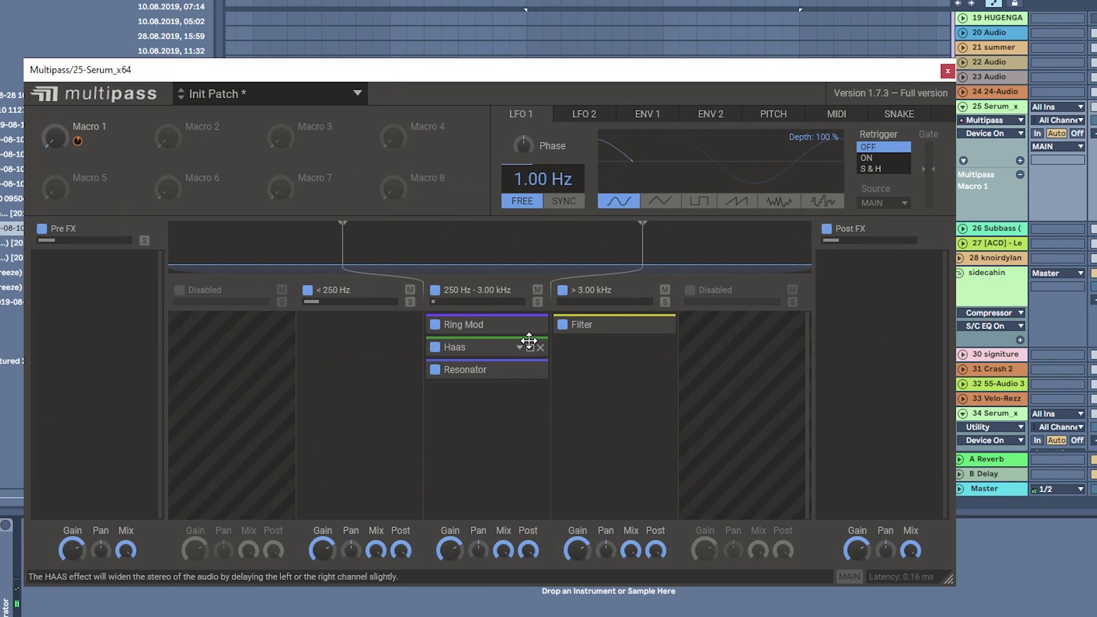
Step: Expand the Resonator in the 250 Hz - 3.00 kHz band and adjust Macro 1 to reveal its automation
left_click(522, 372)
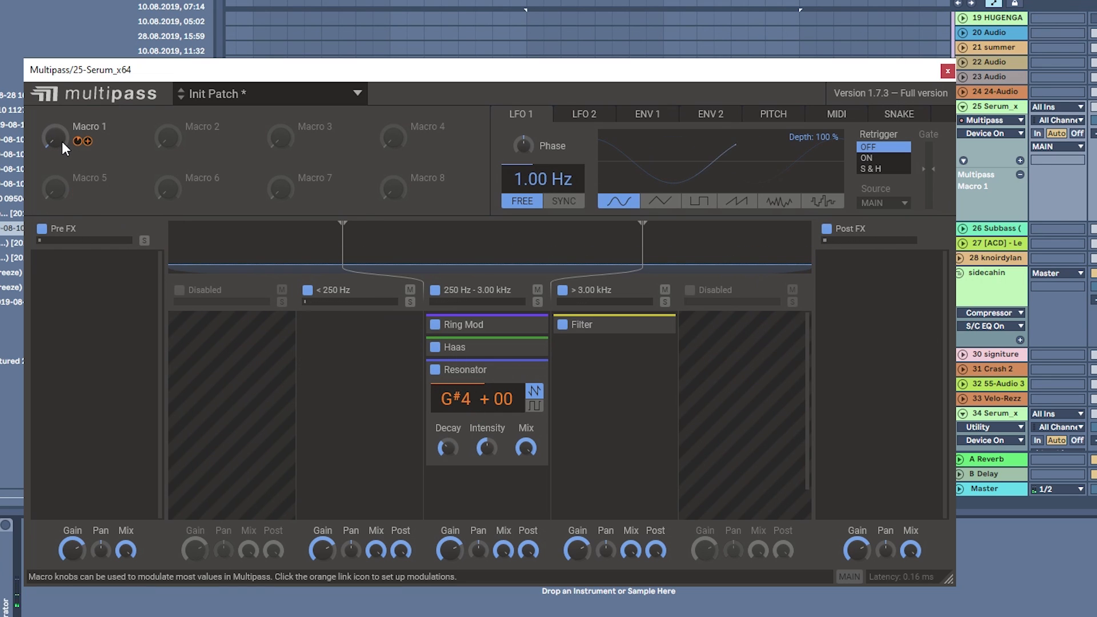
left_click_drag(53, 138, 52, 128)
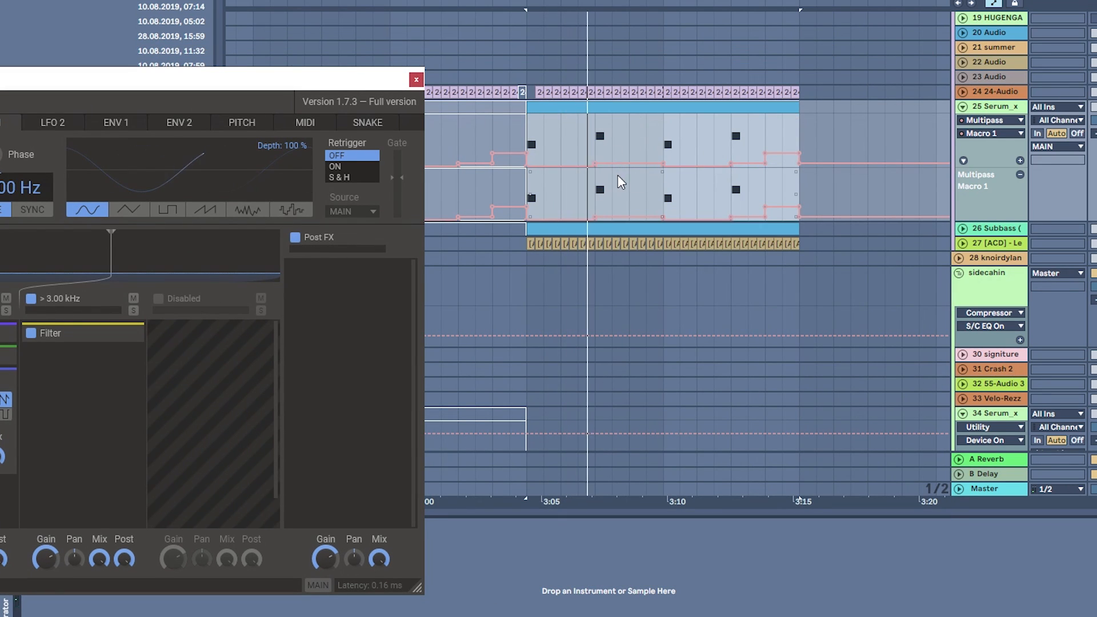
Step: Audition the 25 Serum_x clip from several points to hear the Macro 1 automation, and bring the Multipass editor back into view
left_click(598, 191)
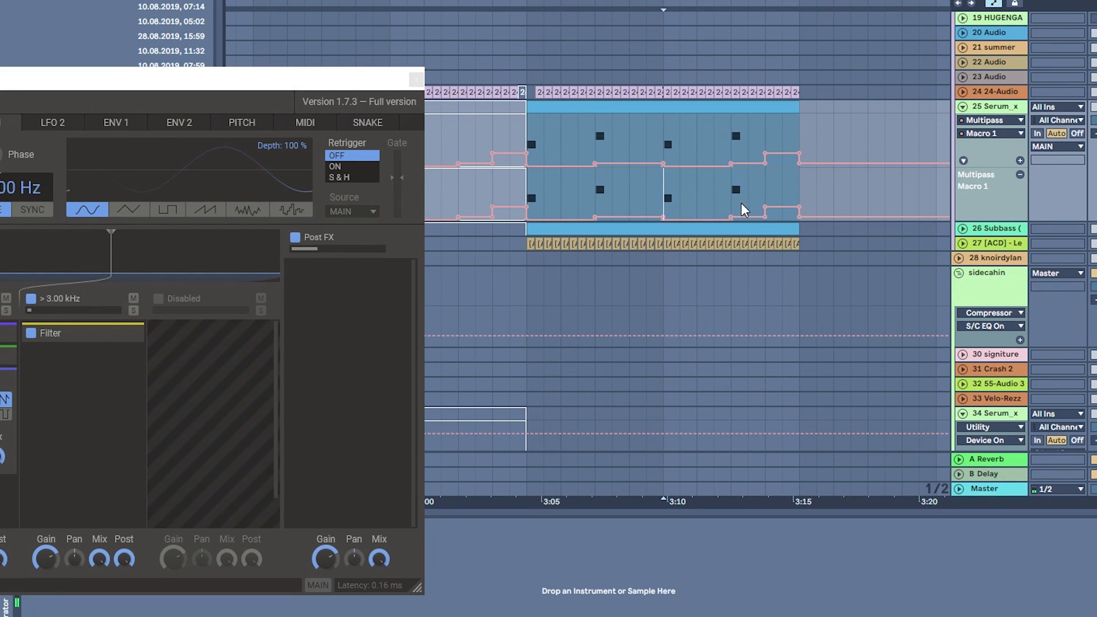
key("space")
key("space")
key("space")
key("space")
left_click(521, 189)
key("space")
left_click_drag(281, 76, 678, 42)
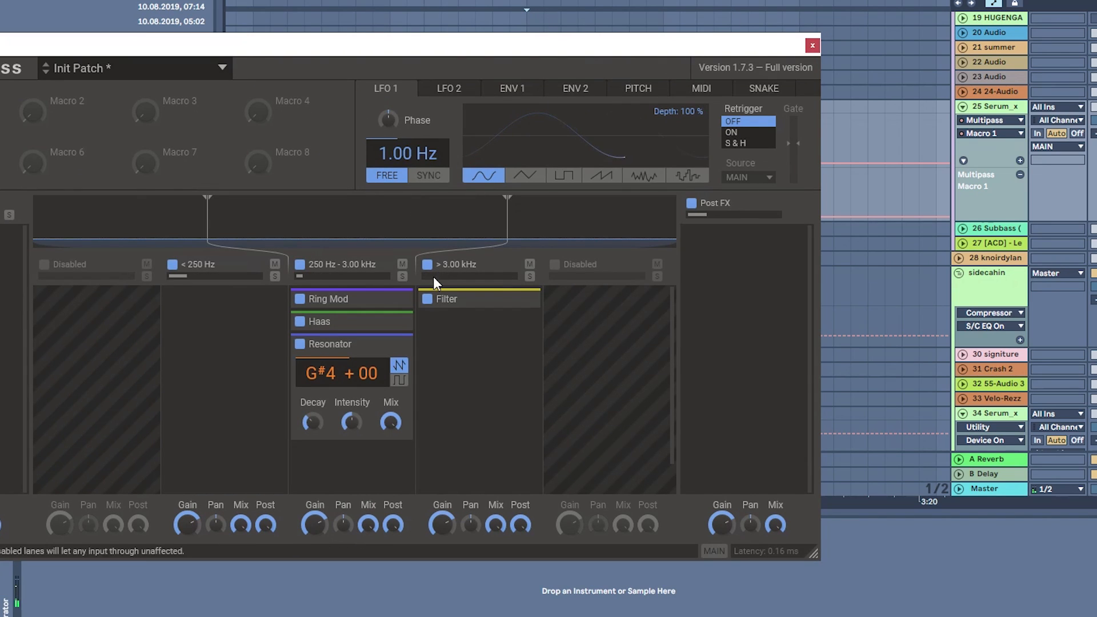
Step: Collapse the Resonator and view the Ring Mod settings in the 250 Hz - 3.00 kHz band
left_click(395, 345)
left_click(395, 300)
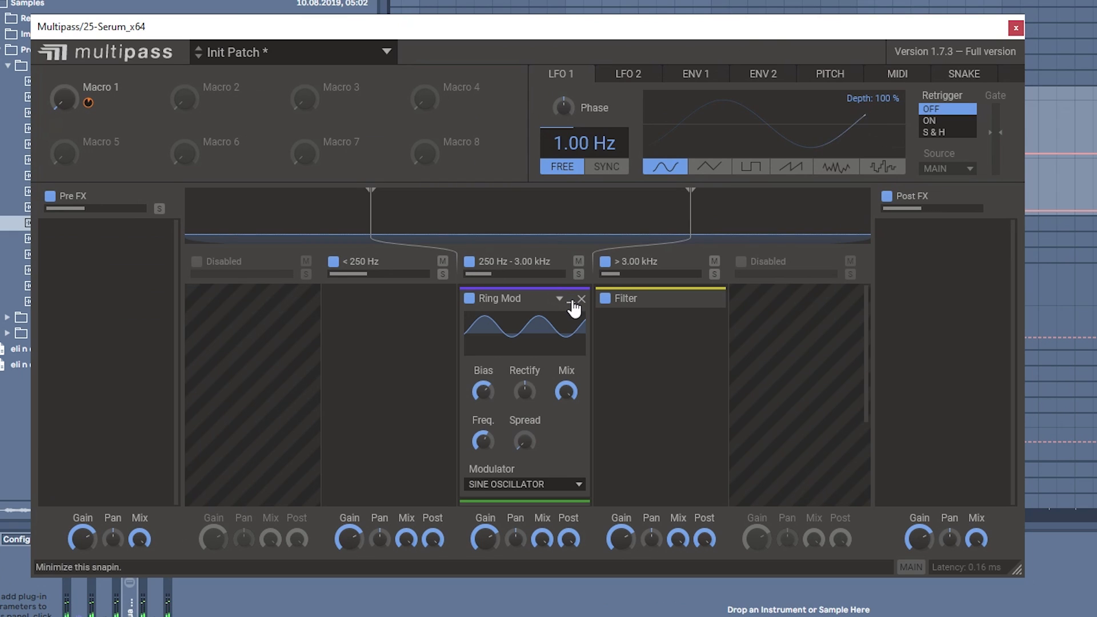
left_click(571, 302)
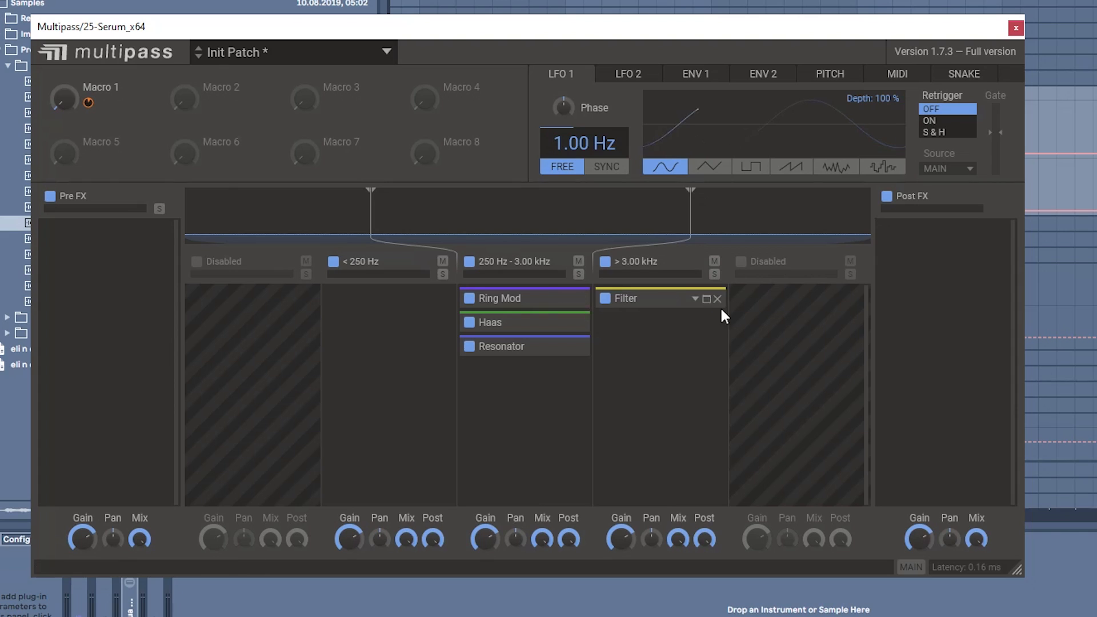
Step: Expand the Filter in the > 3.00 kHz band, compare it bypassed and active, and close the Multipass editor
left_click(706, 302)
left_click(606, 298)
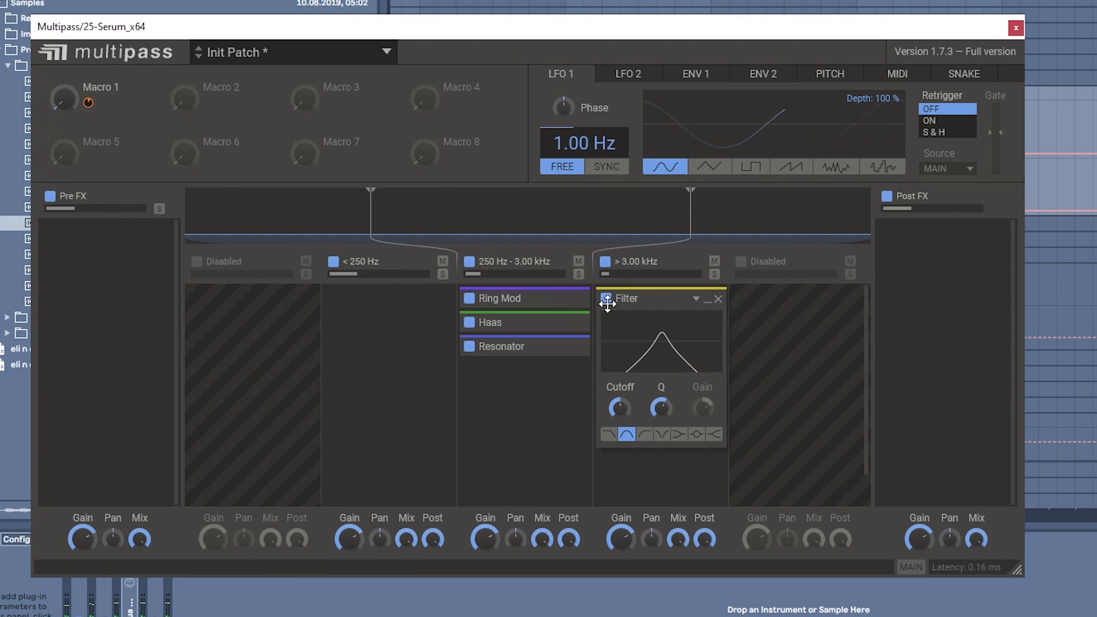
left_click(605, 298)
left_click(605, 299)
left_click(606, 299)
left_click(707, 299)
left_click(1016, 28)
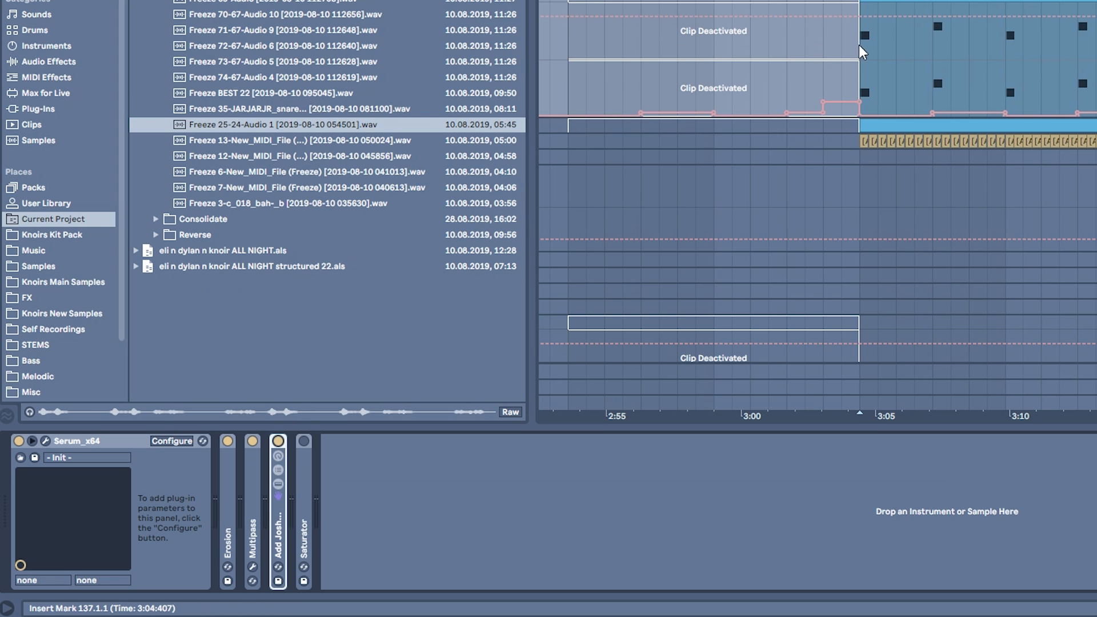
Step: Audition the 25 Serum_x sound while viewing the Add Joshua Rack 5 - Knoir chain and the Saturator settings
key("space")
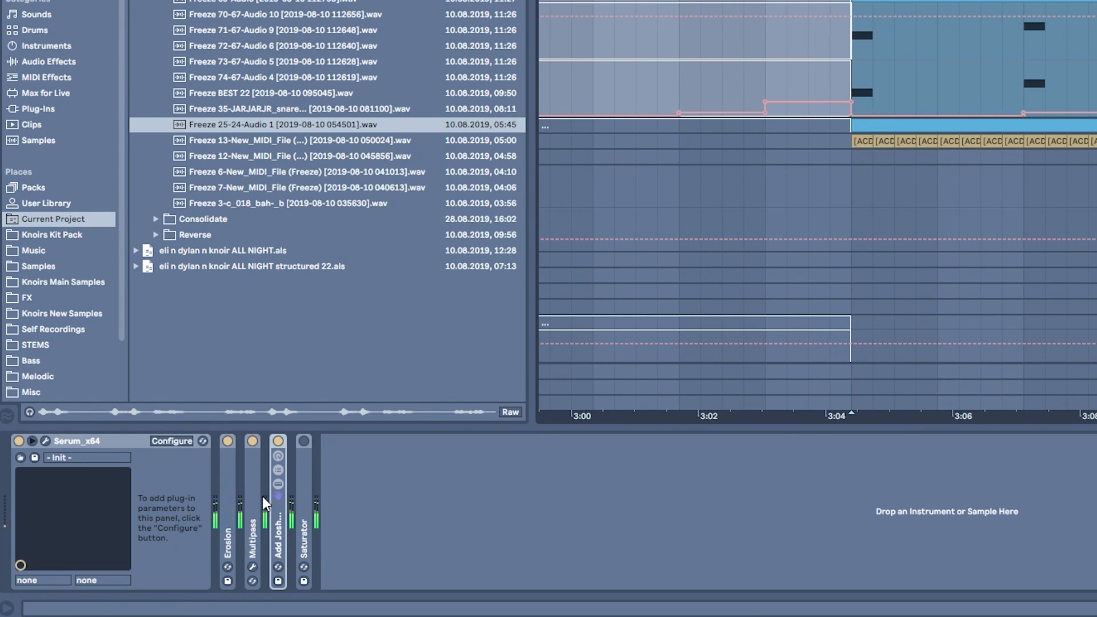
double_click(280, 514)
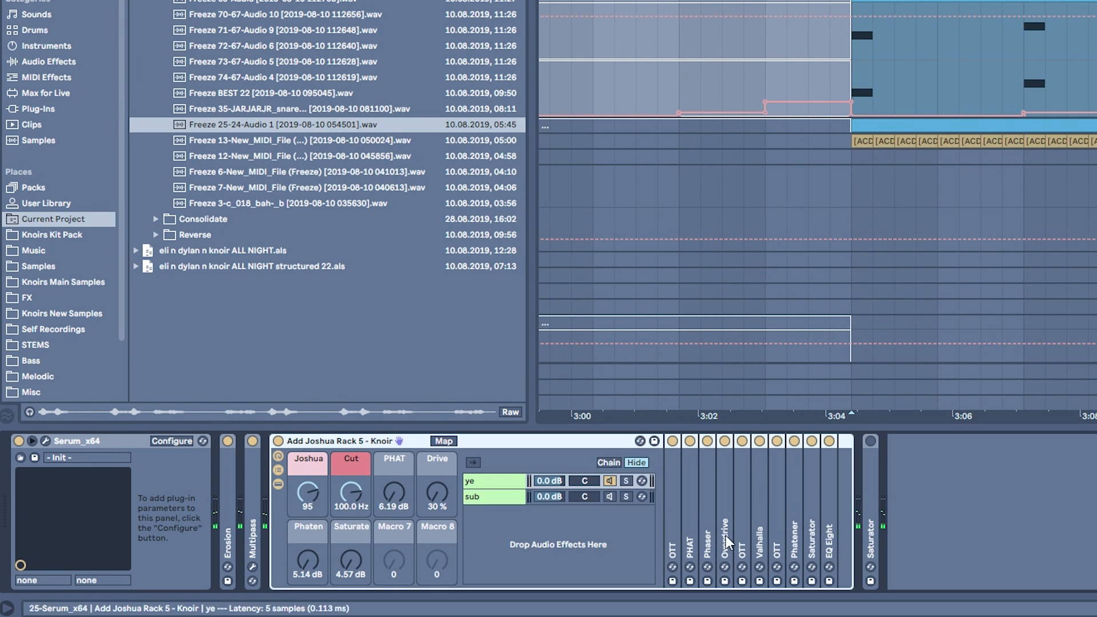
double_click(321, 442)
double_click(308, 444)
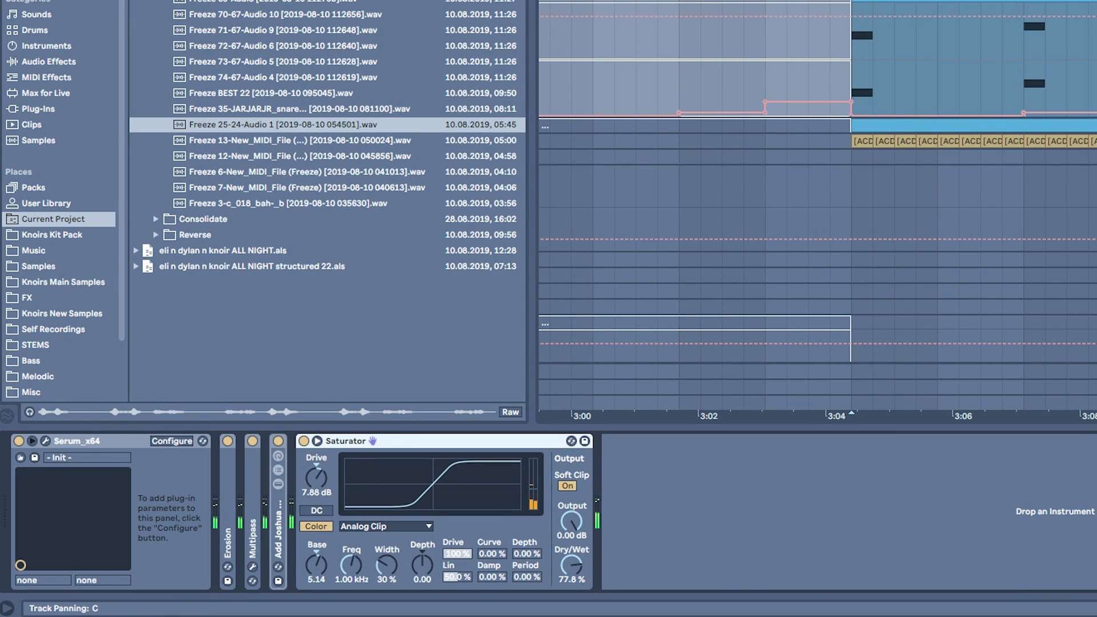
key("space")
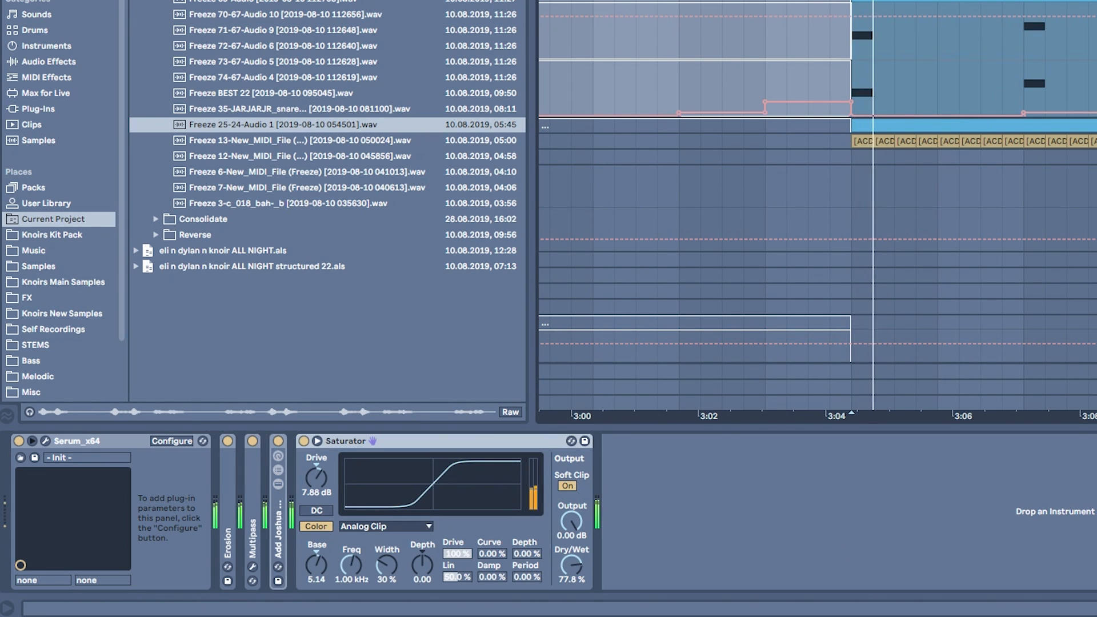
Step: Unfold the 26 Subbass track, audition it, and collapse its EQ Eight and the device after it
key("Down")
key("u")
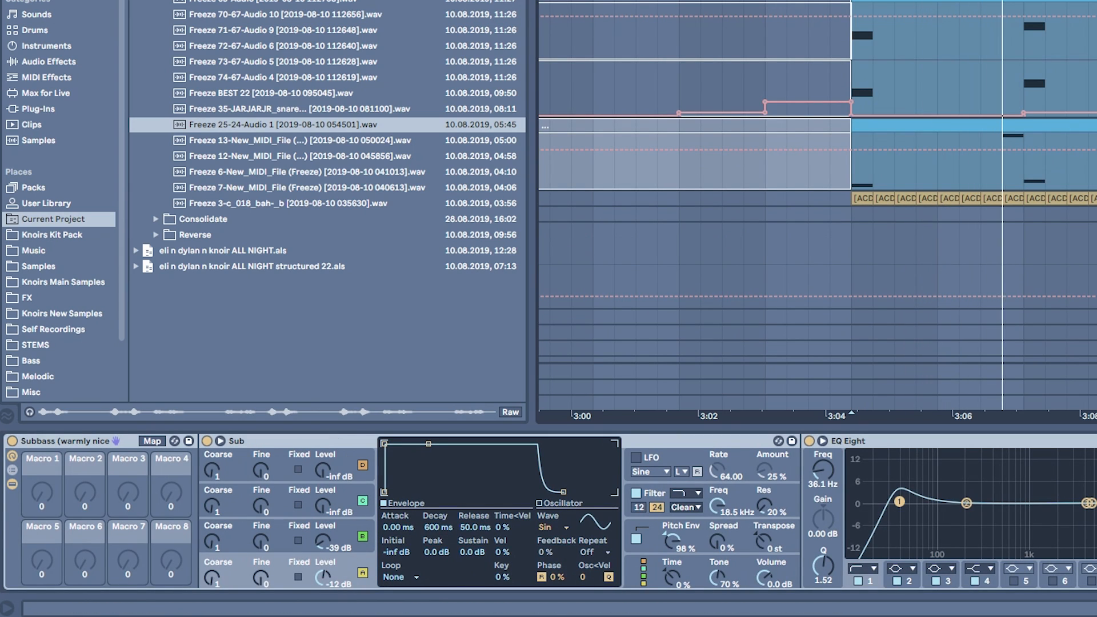
left_click(877, 444)
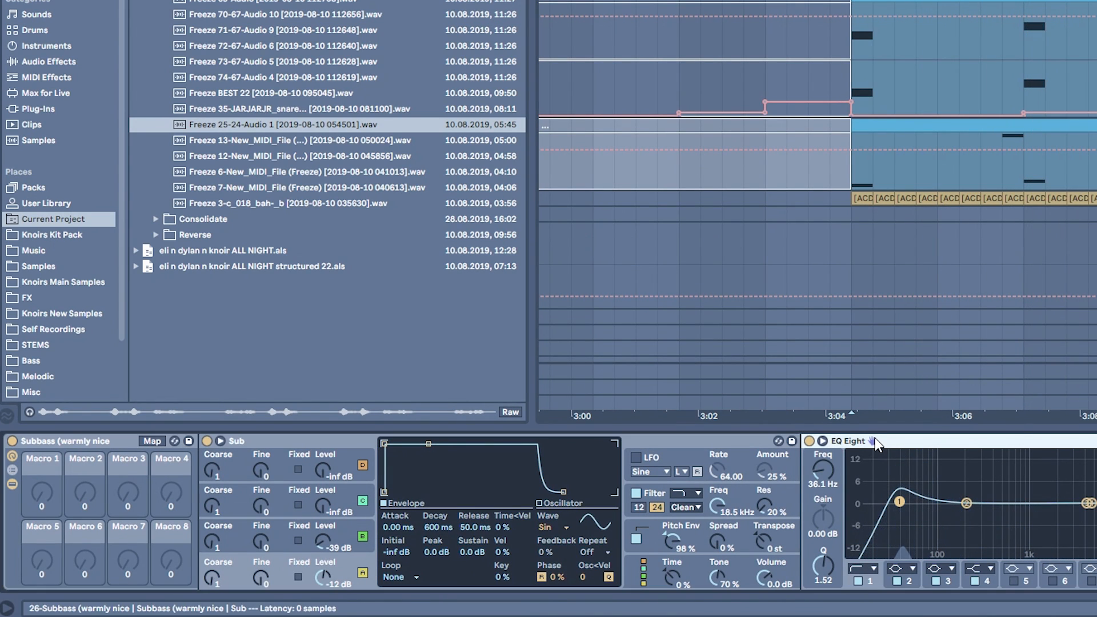
double_click(876, 440)
double_click(889, 442)
key("space")
key("space")
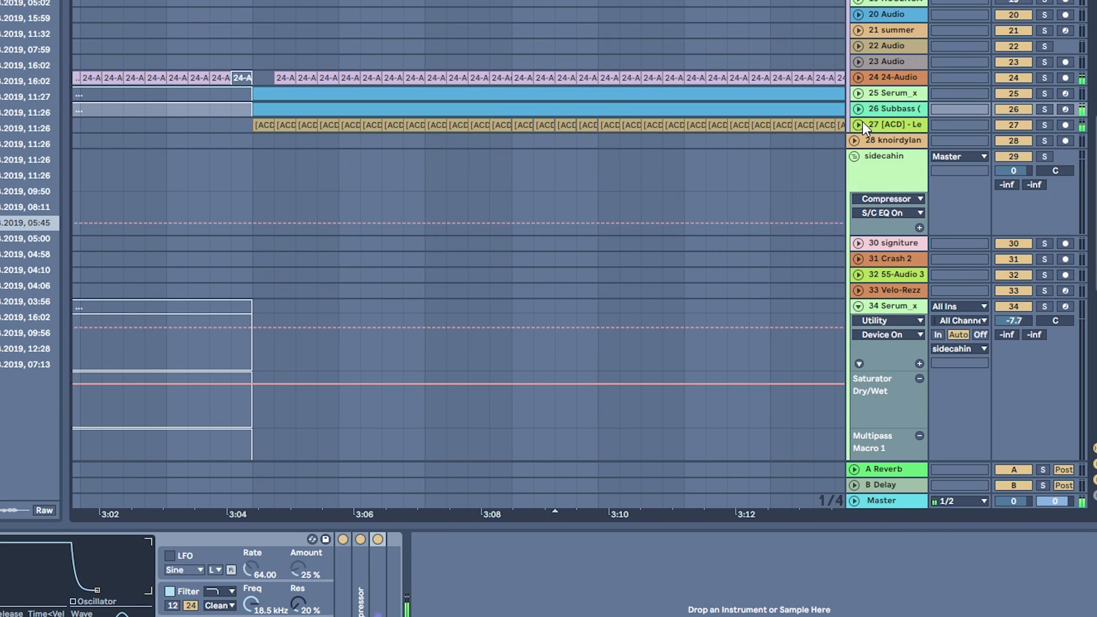
Step: Fold the 27 [ACD] and 75 Serum_x64 tracks in the arrangement
left_click(859, 125)
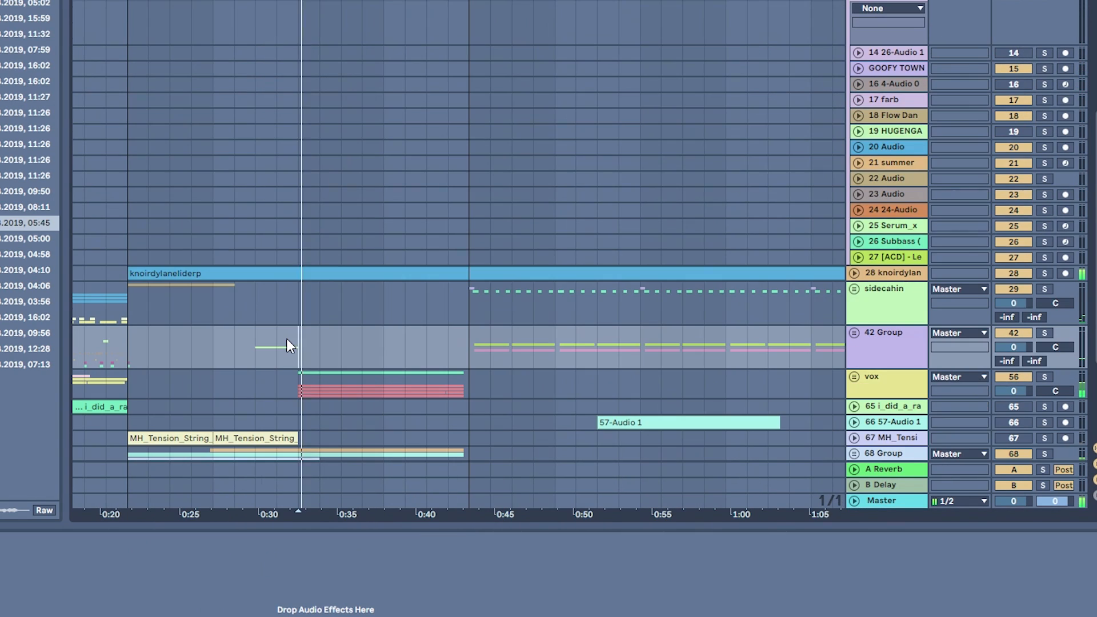
scroll(283, 343, "down", 3)
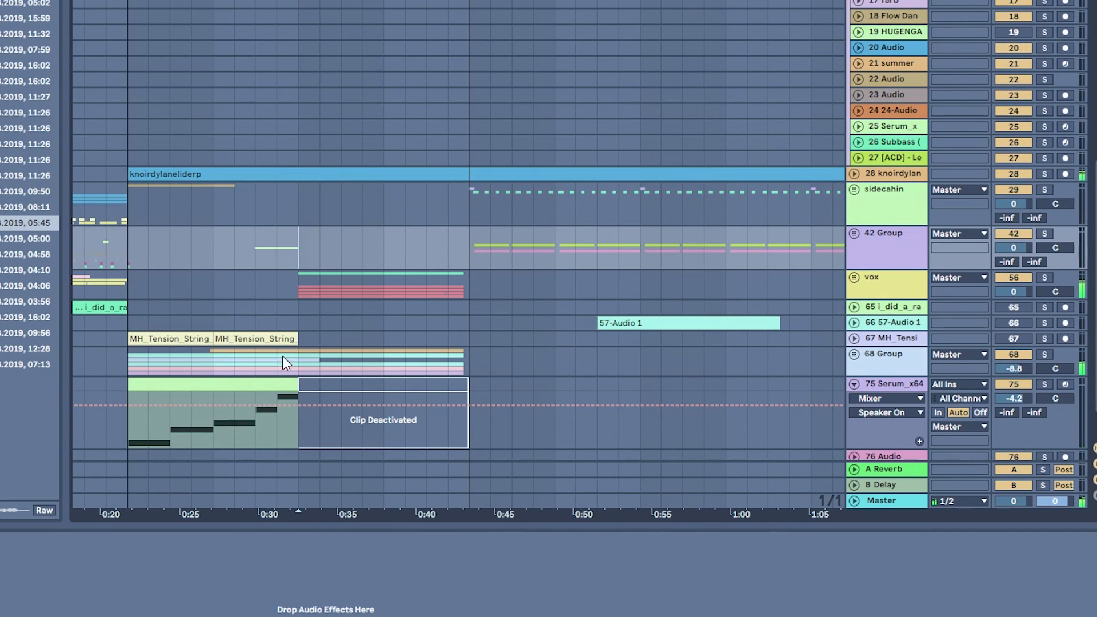
left_click(854, 385)
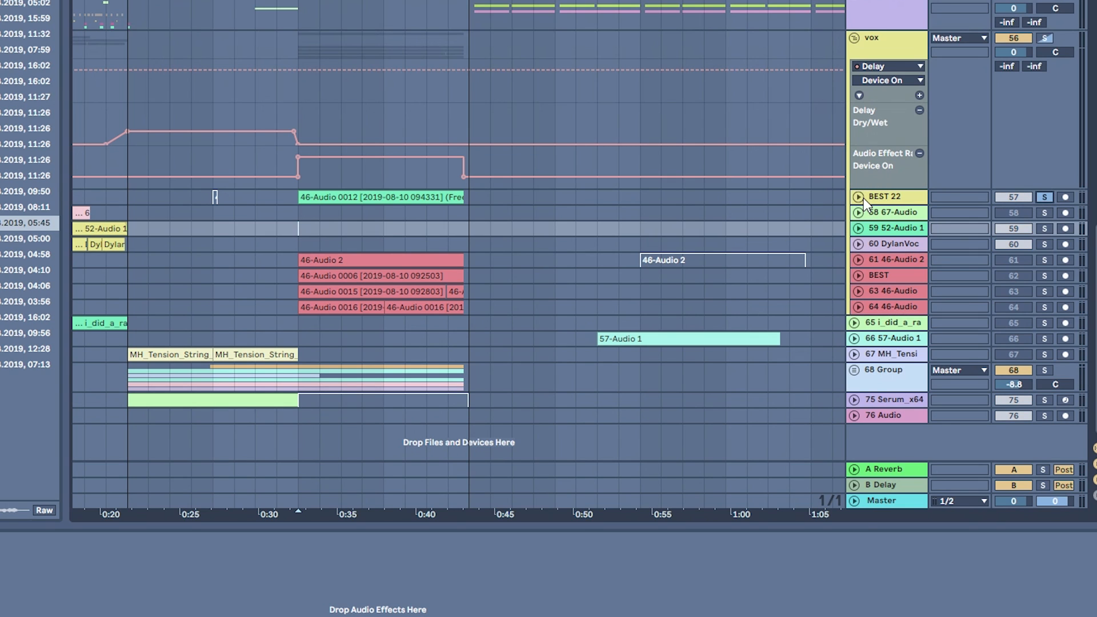
Step: Unfold the BEST 22 track, audition it soloed, and show the device chains of BEST 22 and the vox group
left_click(859, 197)
key("space")
scroll(322, 286, "up", 3)
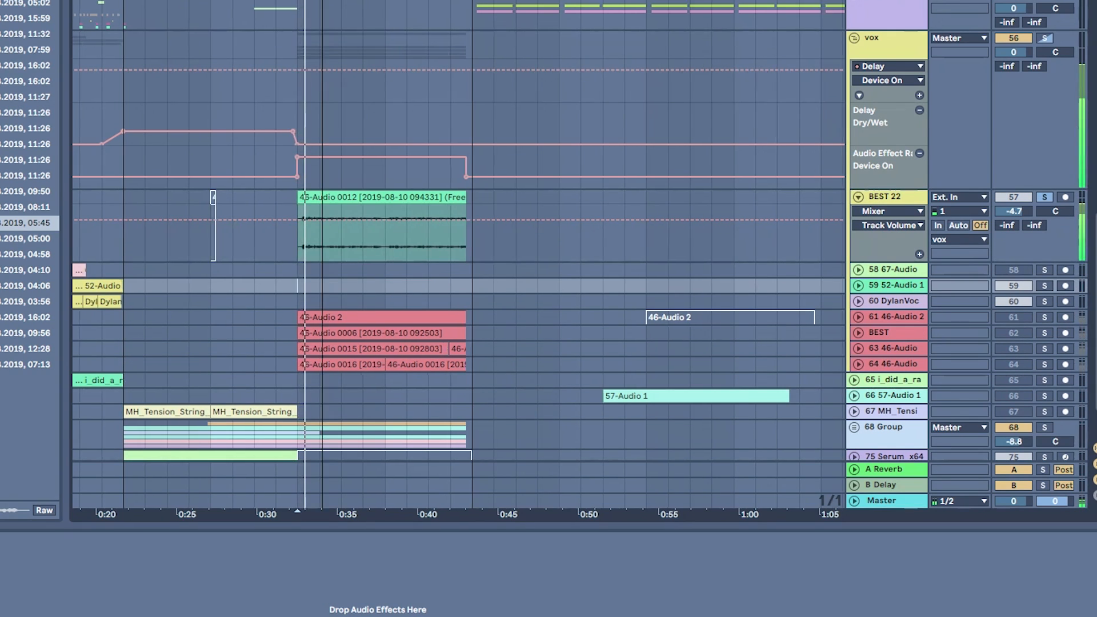
left_click(896, 197)
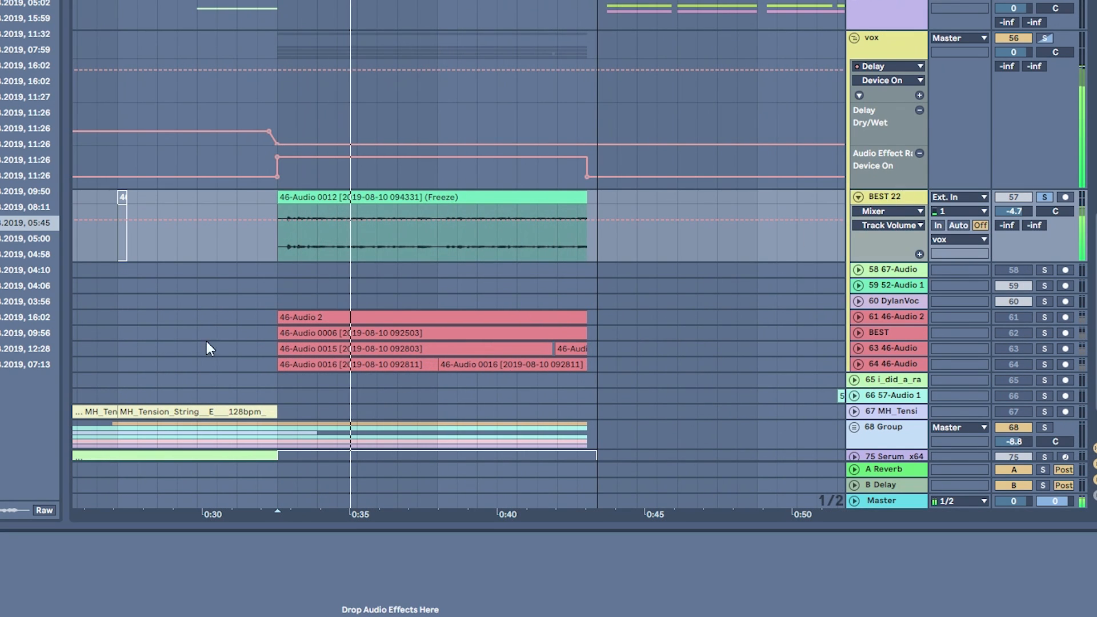
left_click(890, 33)
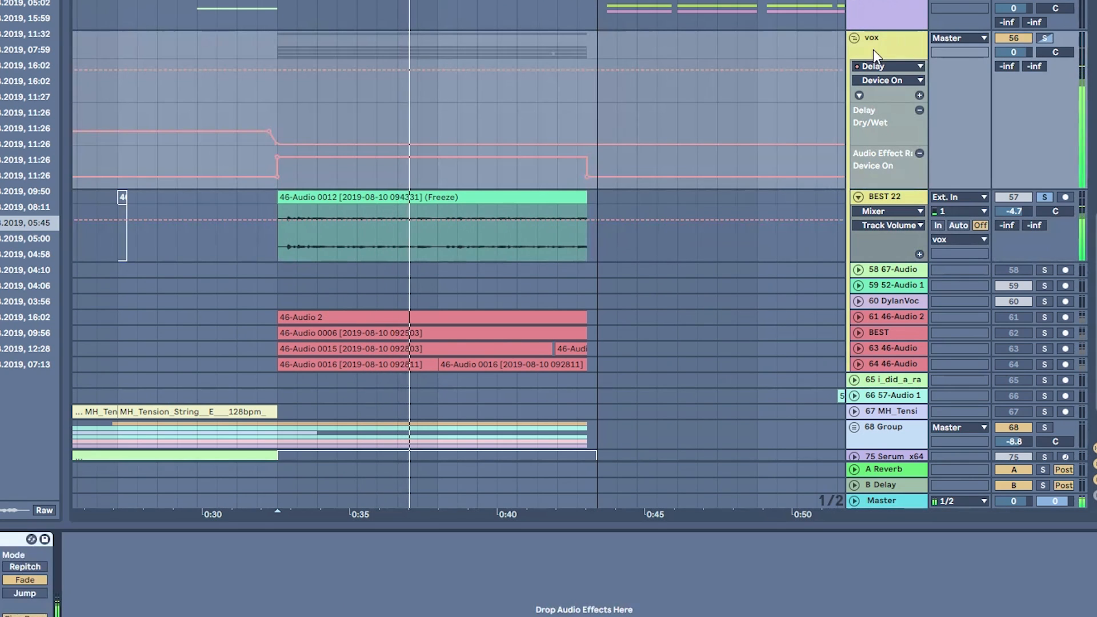
key("space")
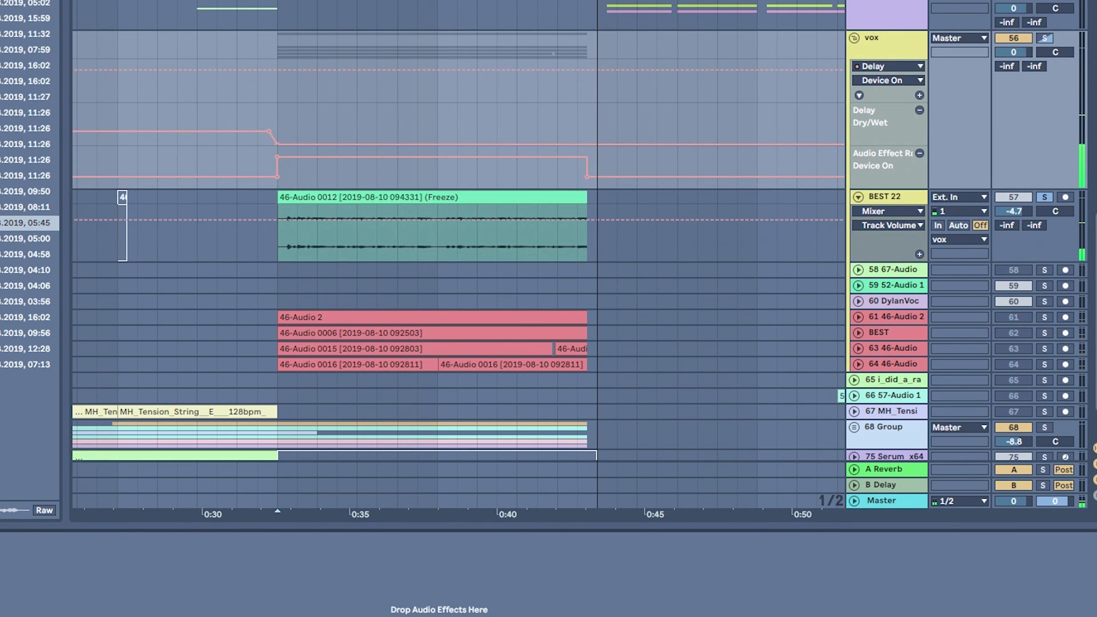
Step: Audition the 61 46-Audio 2 and BEST vocal tracks soloed, playing the BEST clip from its start
left_click(1044, 318)
key("space")
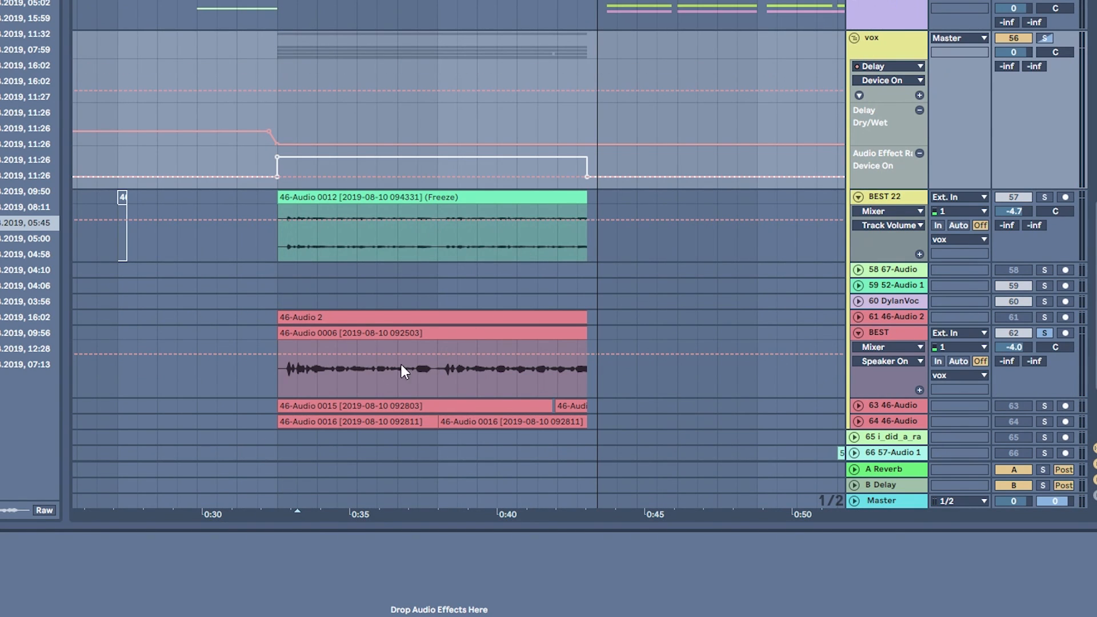
left_click(288, 373)
key("space")
scroll(371, 311, "up", 1)
key("space")
scroll(279, 372, "up", 2)
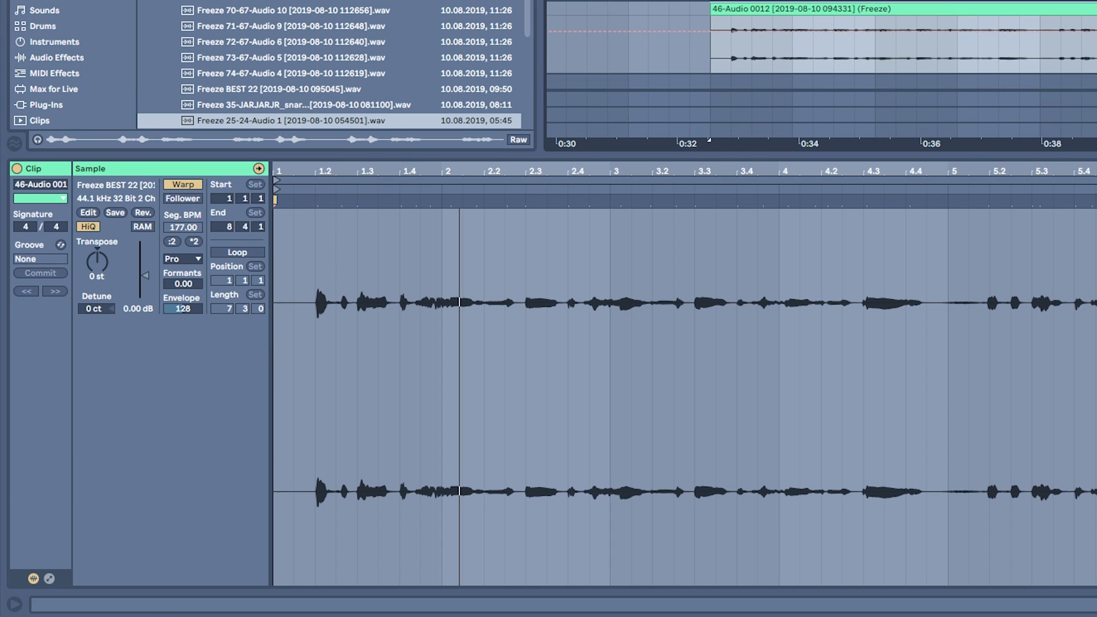
Step: Open the 46-Audio 0012 freeze clip on BEST 22 and audition it with Transpose set to -7 st
key("ctrl+alt+l")
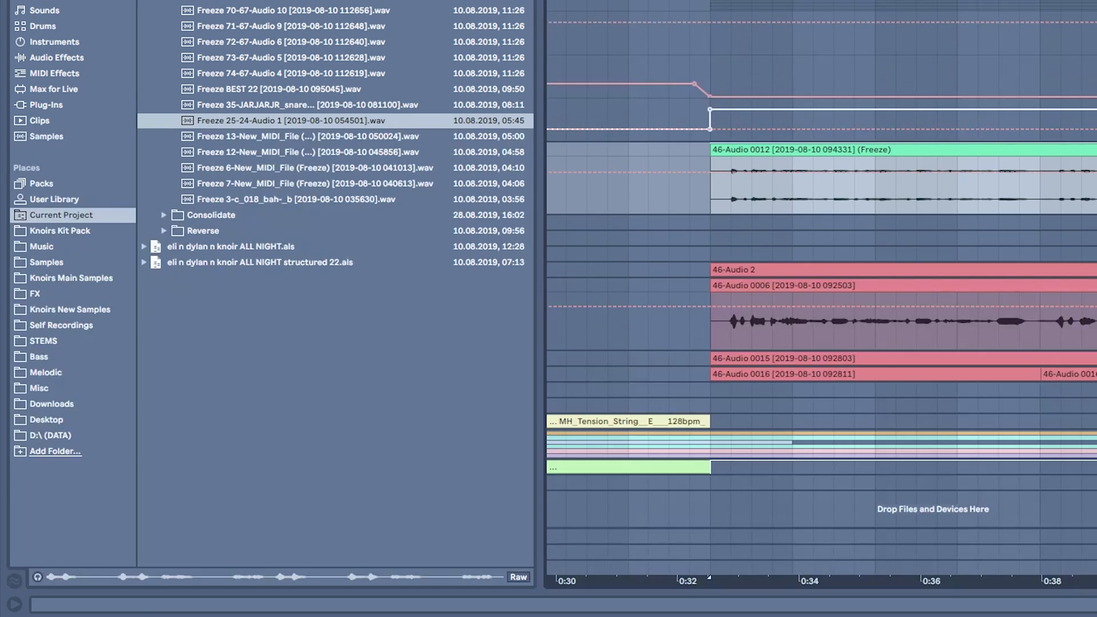
double_click(1093, 35)
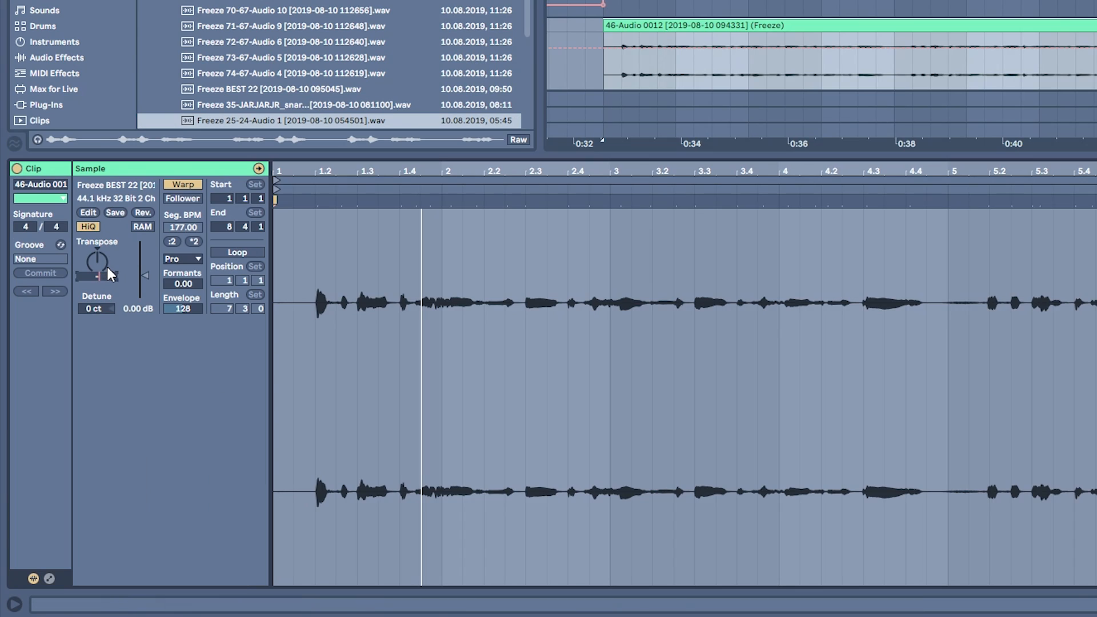
key("space")
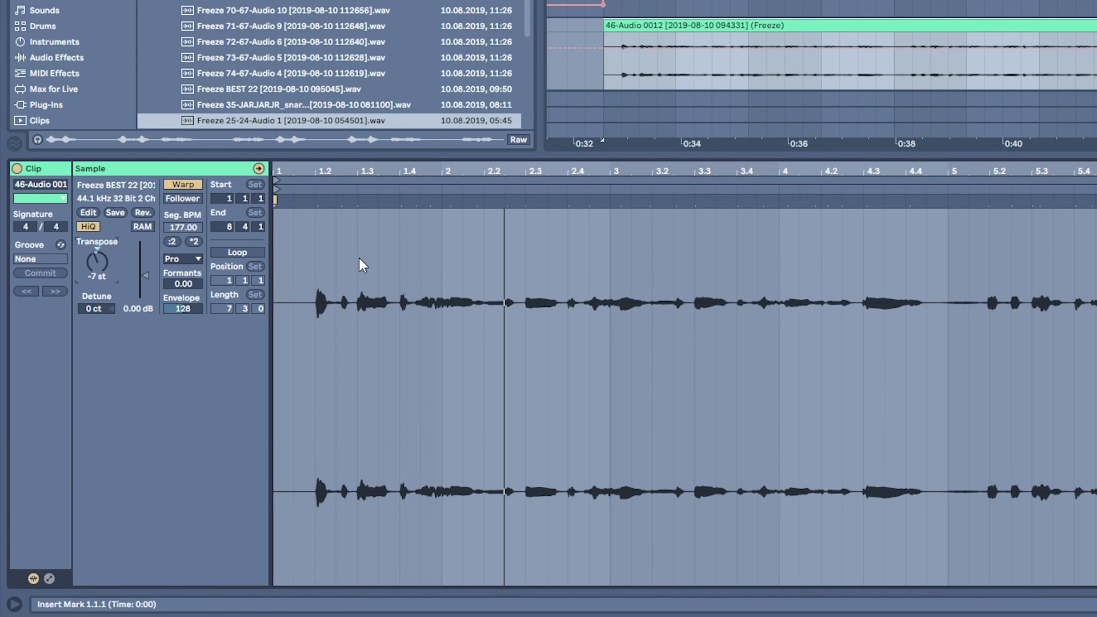
scroll(678, 139, "down", 4)
Step: Play the BEST 22 vocal from the start of its freeze clip while viewing the vox group automation
key("space")
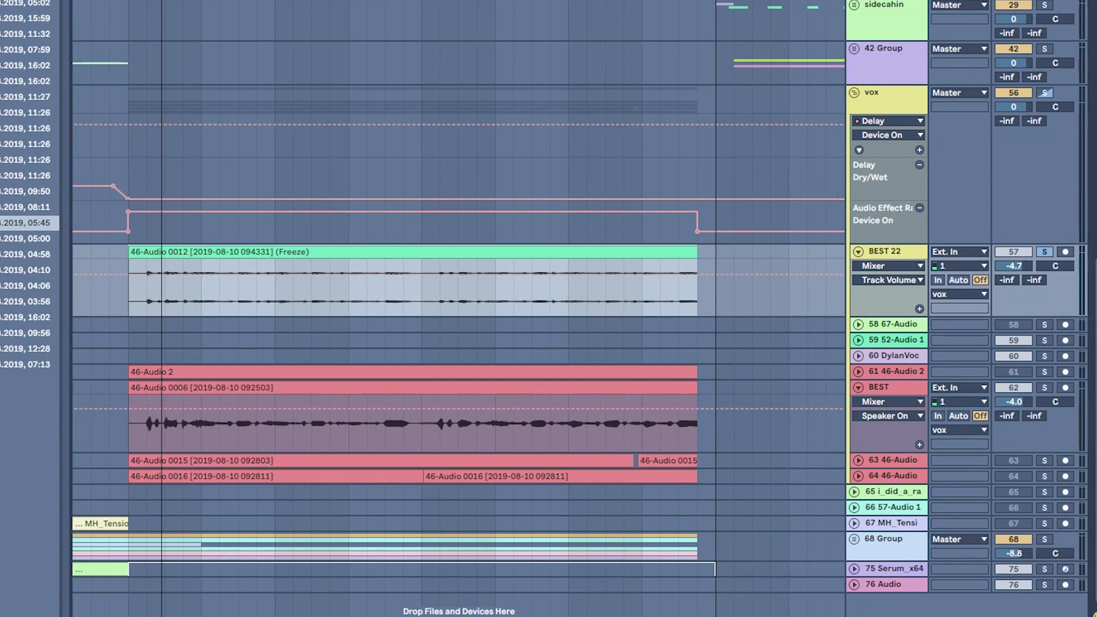
key("space")
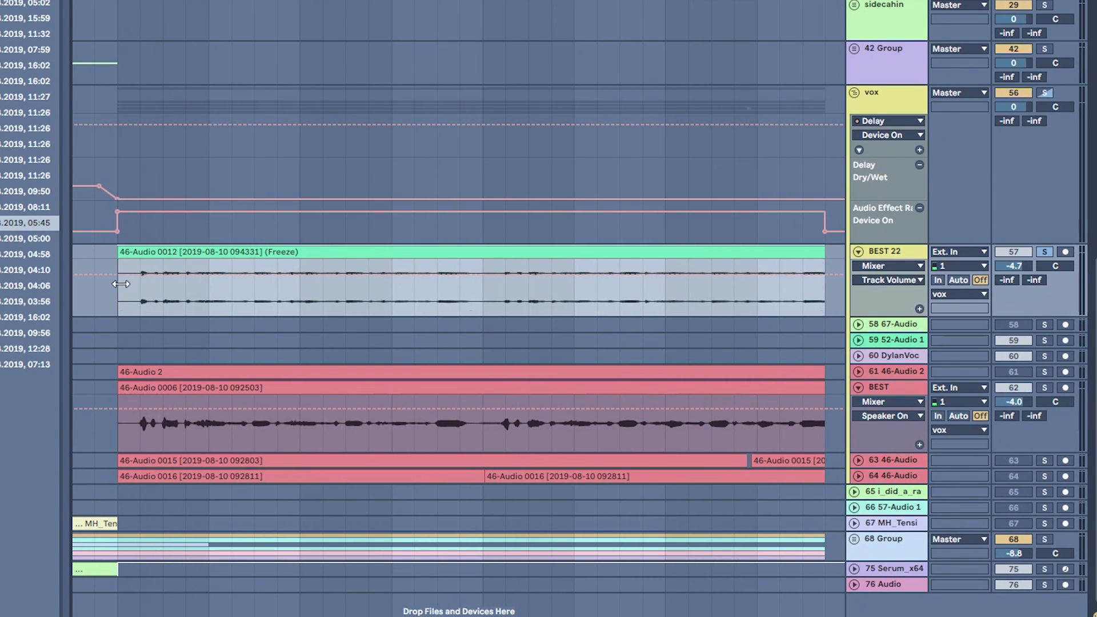
left_click(120, 300)
key("space")
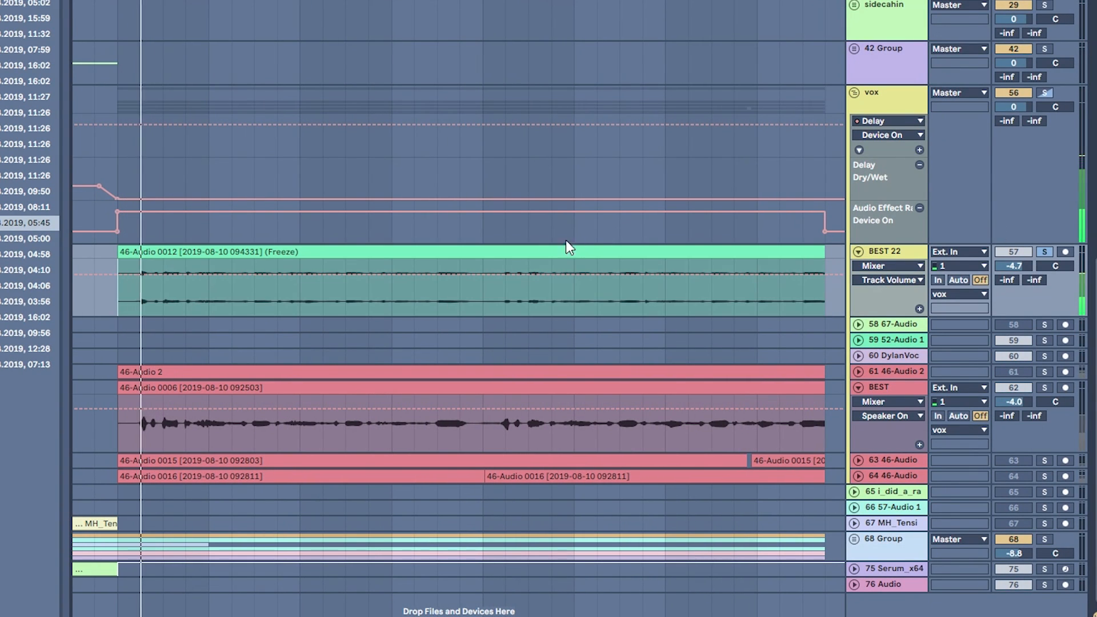
left_click_drag(235, 2, 236, 0)
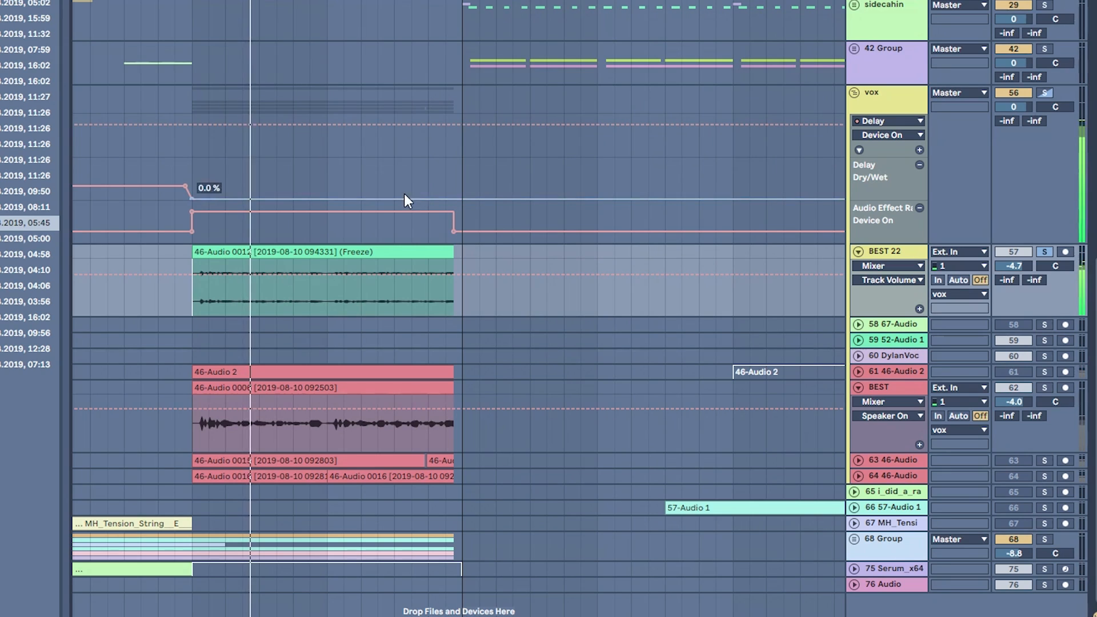
Step: Audition the BEST vocal track soloed, and replay the section with the track solos cleared
key("space")
left_click(1041, 389)
key("space")
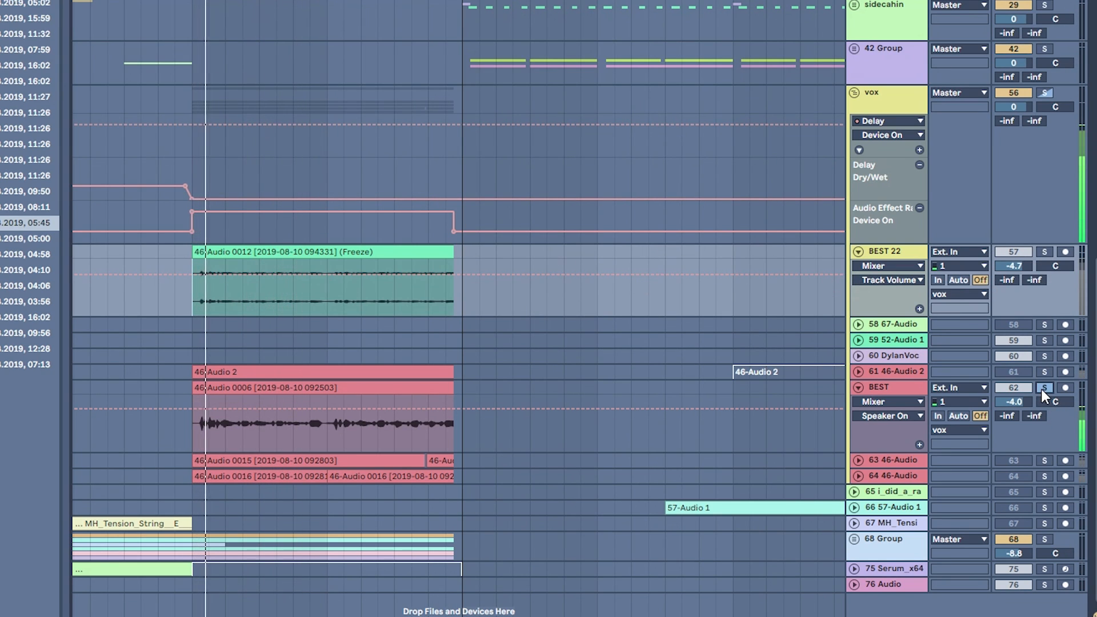
key("space")
key("space")
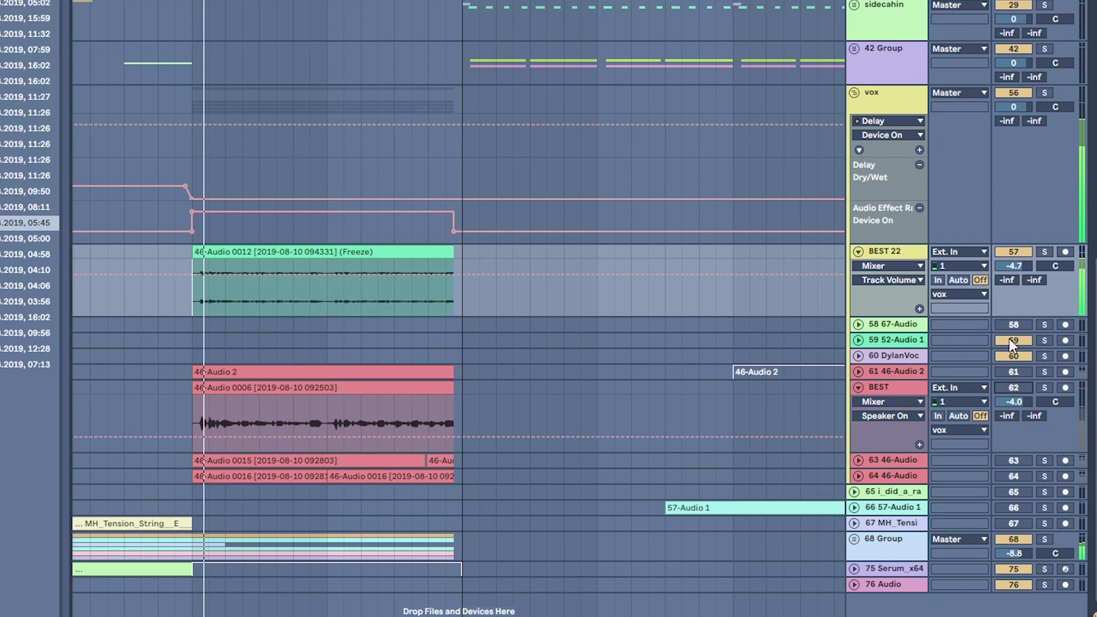
Step: Fold the BEST track and vox group and play the full arrangement from the end of the vocal clips into the next section
left_click(858, 387)
key("space")
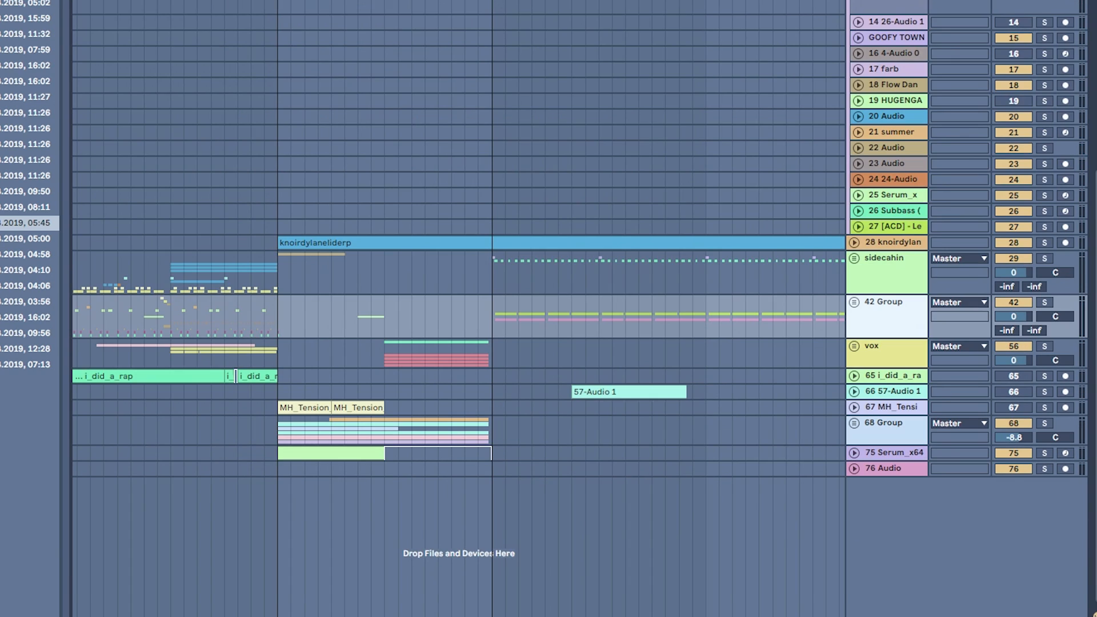
scroll(459, 308, "up", 4)
left_click(479, 469)
key("space")
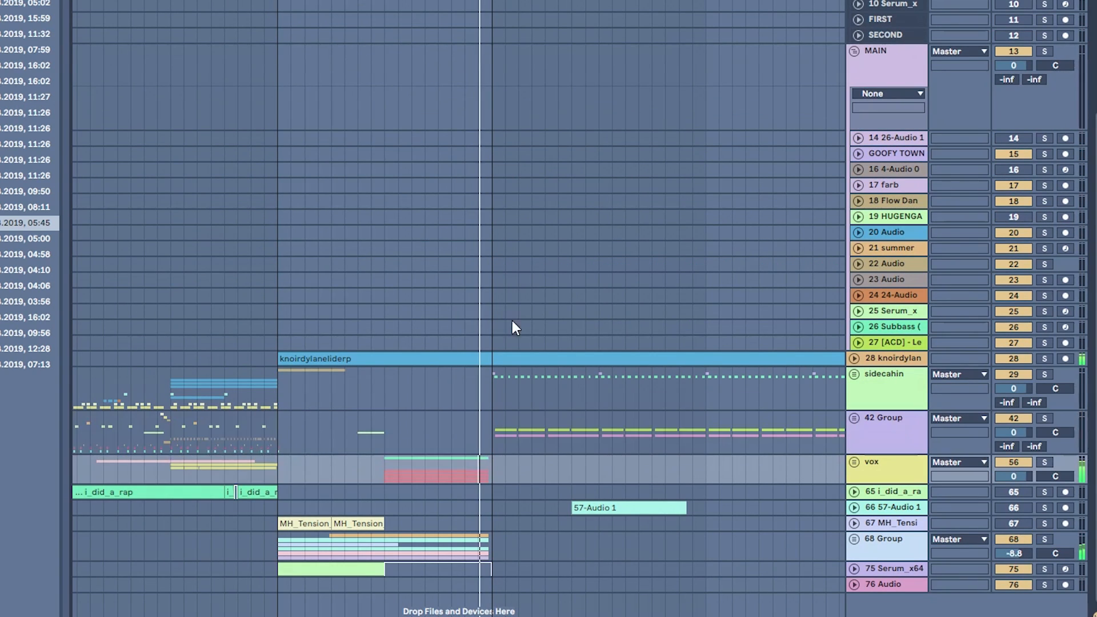
left_click_drag(508, 1, 515, 63)
key("space")
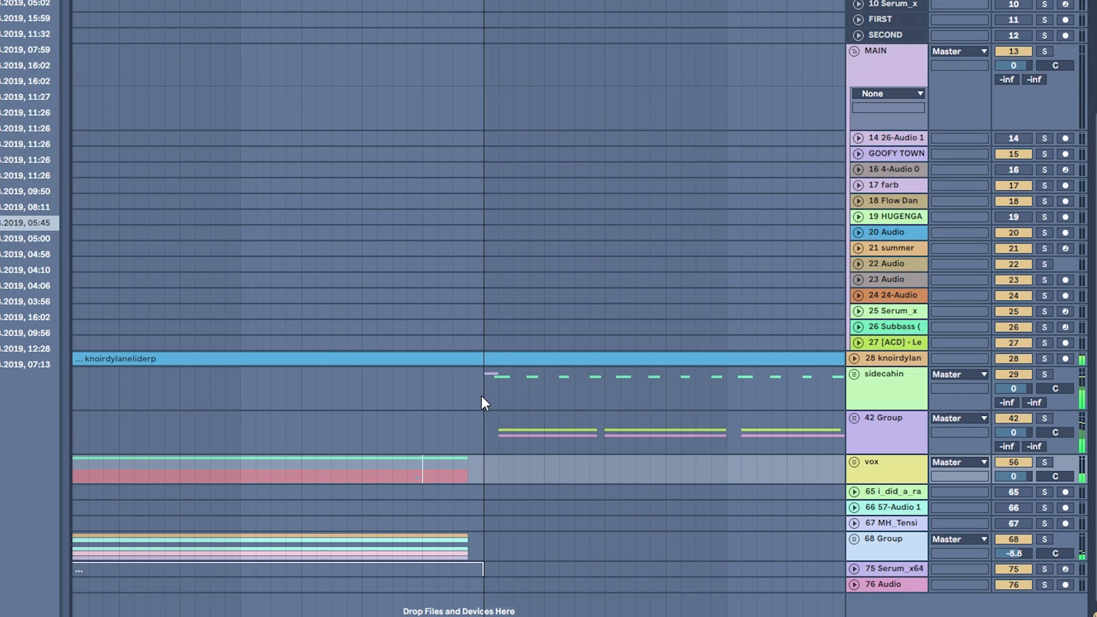
left_click_drag(480, 3, 481, 0)
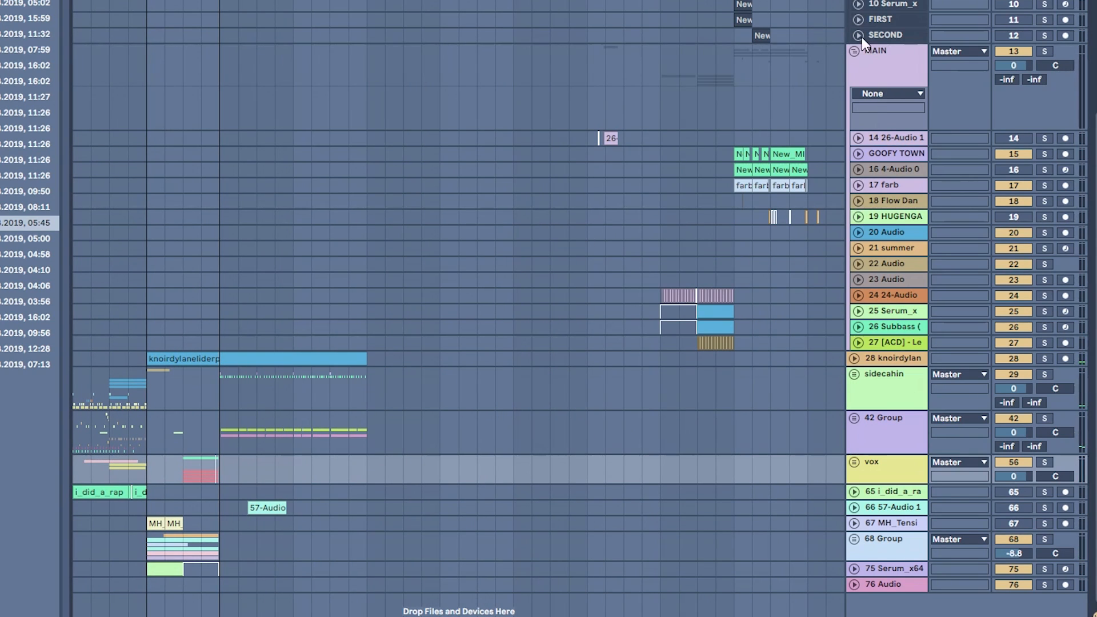
scroll(853, 51, "up", 4)
scroll(853, 52, "down", 10)
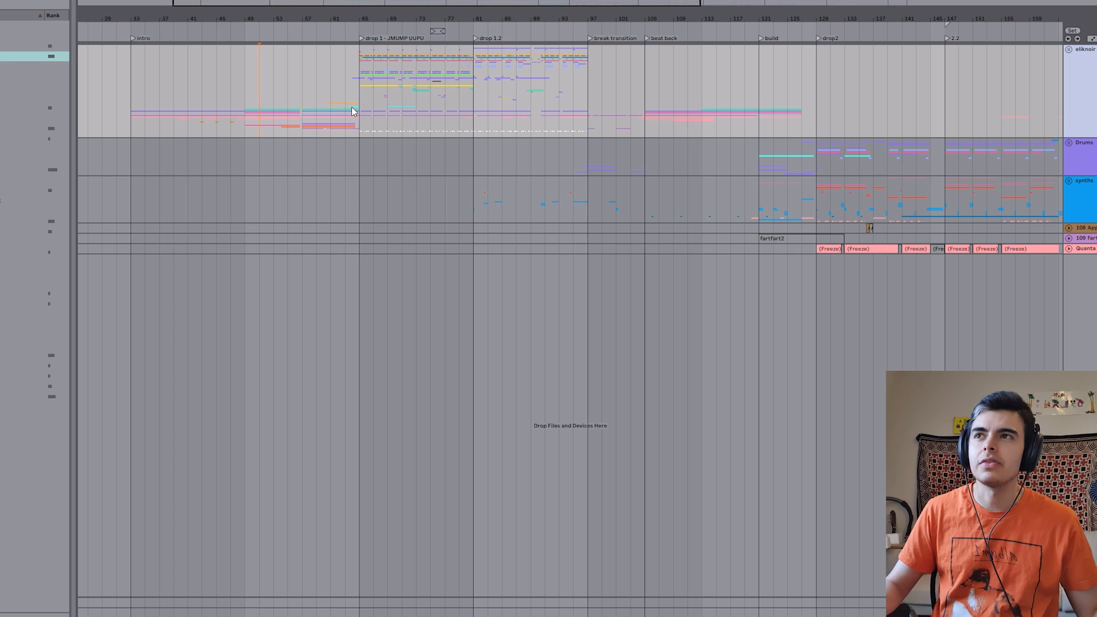
Step: Survey the arrangement of the eliknoir, Drums and synths groups from drop 1 through the outro
left_click(352, 107)
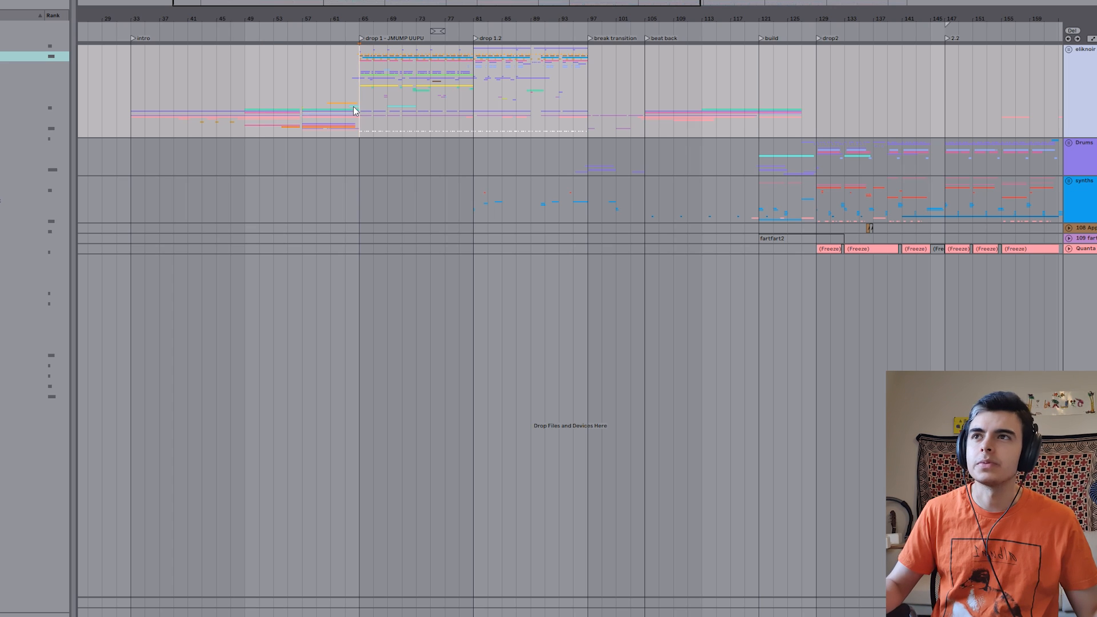
scroll(403, 100, "right", 5)
left_click(458, 90)
mouse_move(493, 92)
left_mouse_down()
mouse_move(933, 207)
mouse_move(984, 204)
left_mouse_up()
scroll(966, 194, "right", 10)
mouse_move(459, 94)
left_mouse_down()
mouse_move(516, 158)
mouse_move(946, 248)
left_mouse_up()
scroll(915, 229, "down", 3)
left_click(869, 204)
left_click_drag(860, 207, 473, 190)
left_click(495, 179)
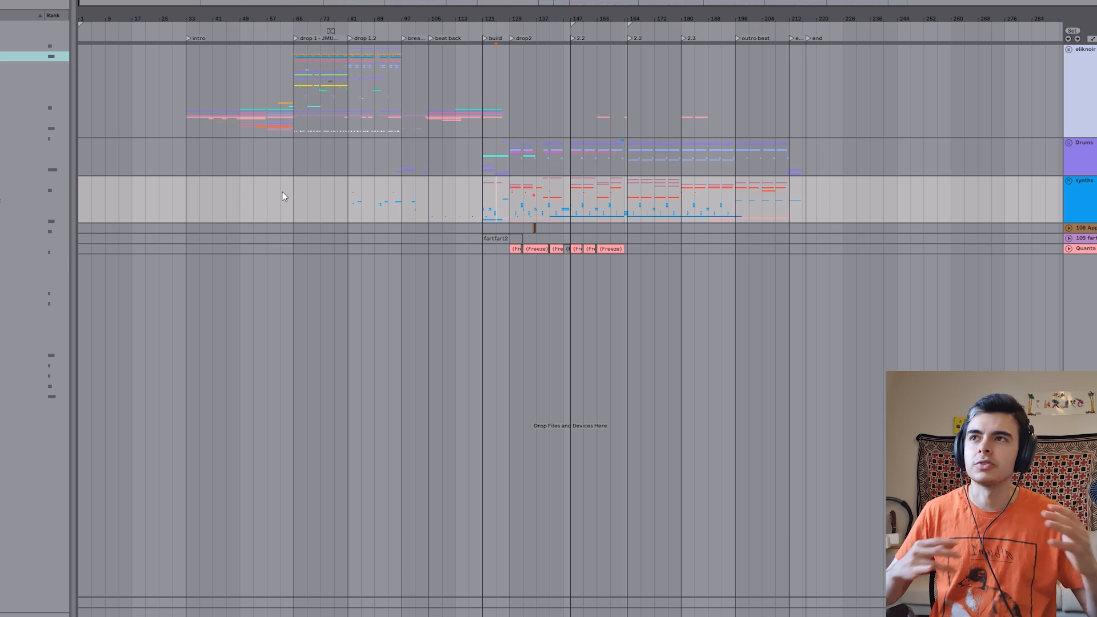
Step: Play drop 1 around bars 73 to 78 while examining the brown MIDI clip and the MAIN_PLUCK and background_pluck clips
left_click(293, 111)
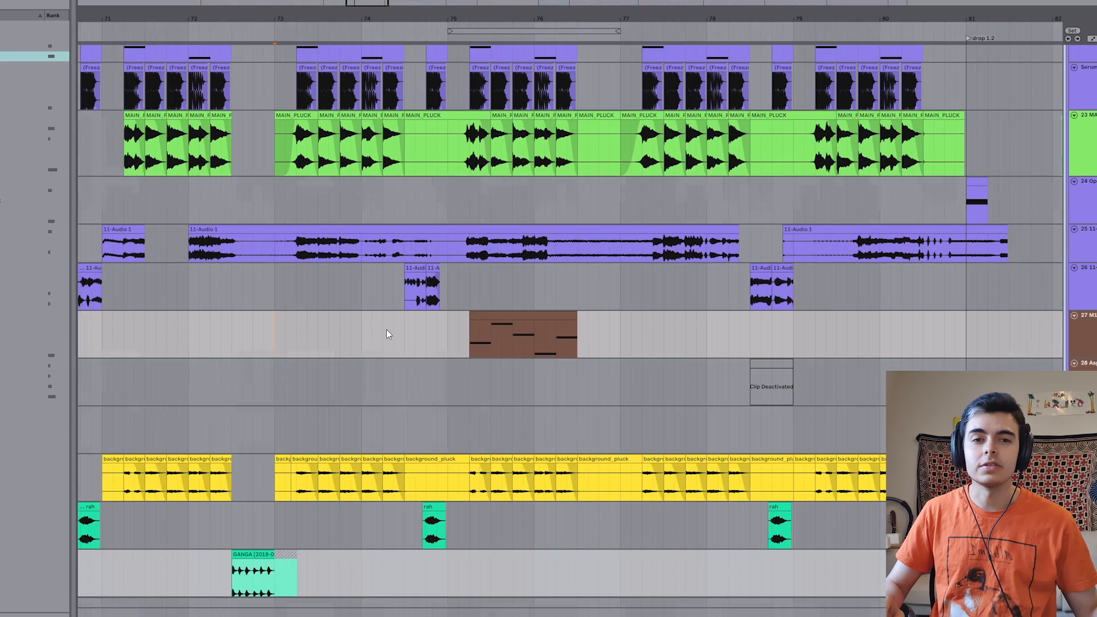
scroll(387, 330, "up", 3)
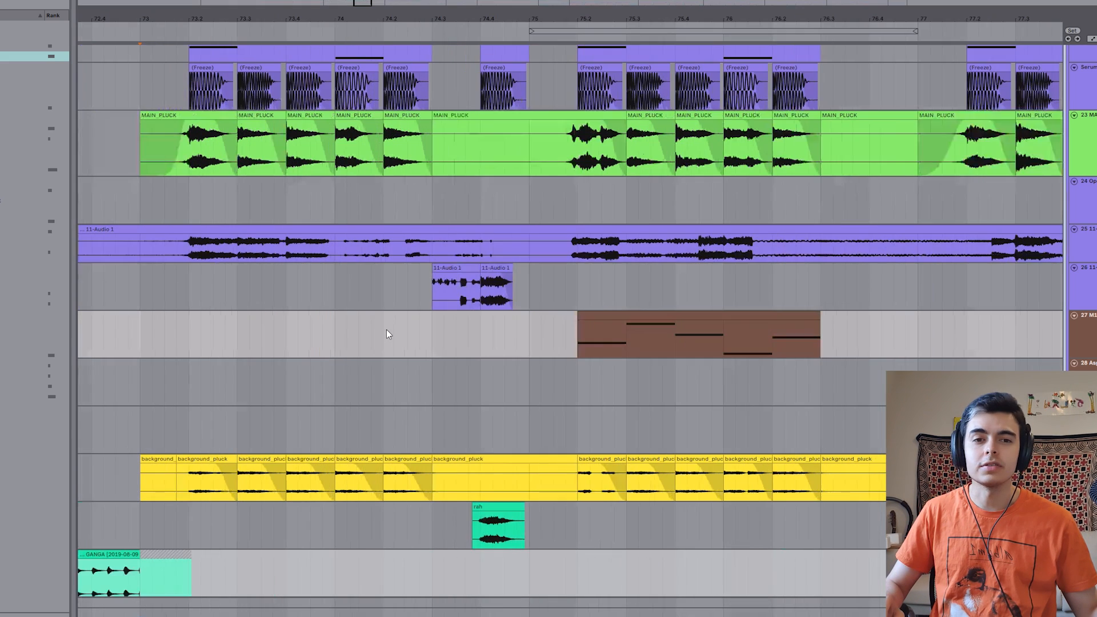
scroll(454, 331, "right", 5)
scroll(435, 320, "down", 2)
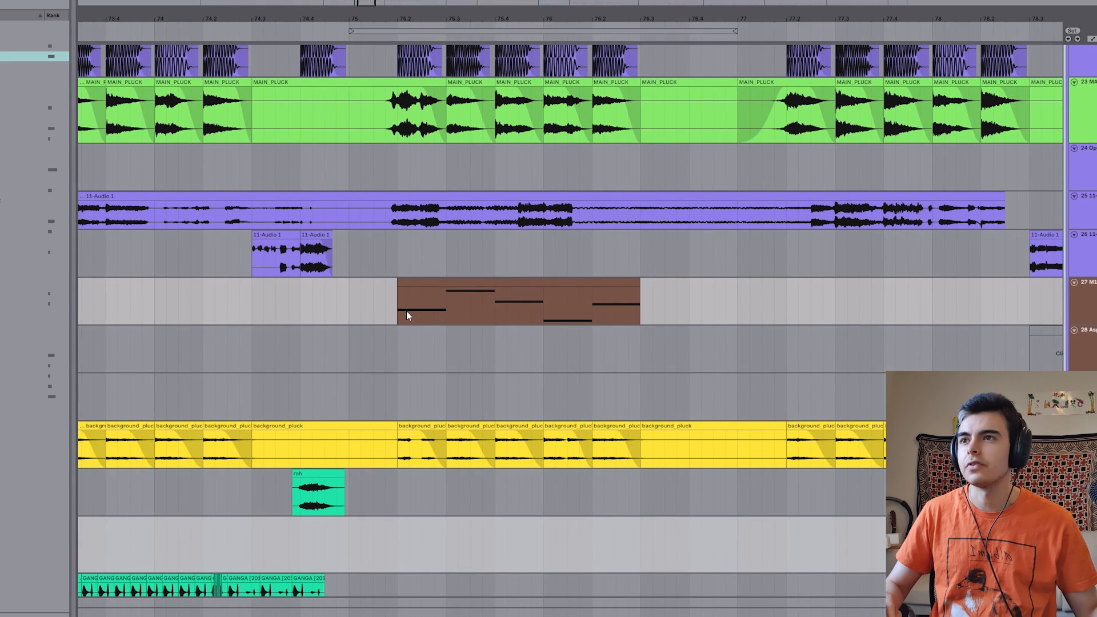
key("space")
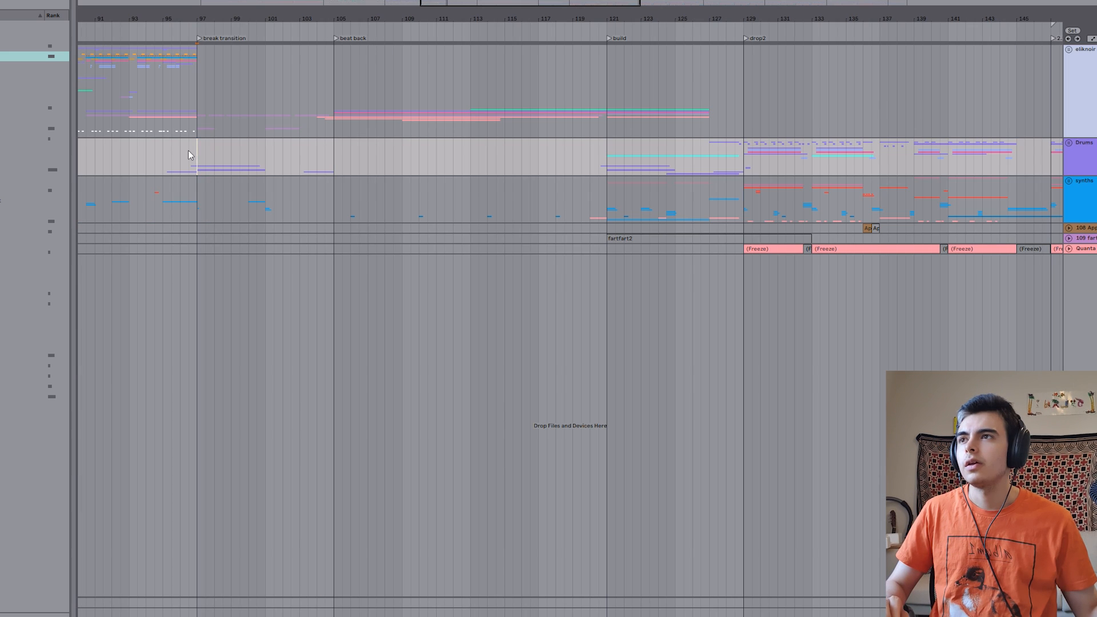
Step: Unfold the Drums group and all its tracks at the break transition, and fold everything back up
scroll(188, 148, "down", 4)
left_click_drag(198, 149, 485, 151)
left_click_drag(276, 119, 654, 173)
left_click(486, 153)
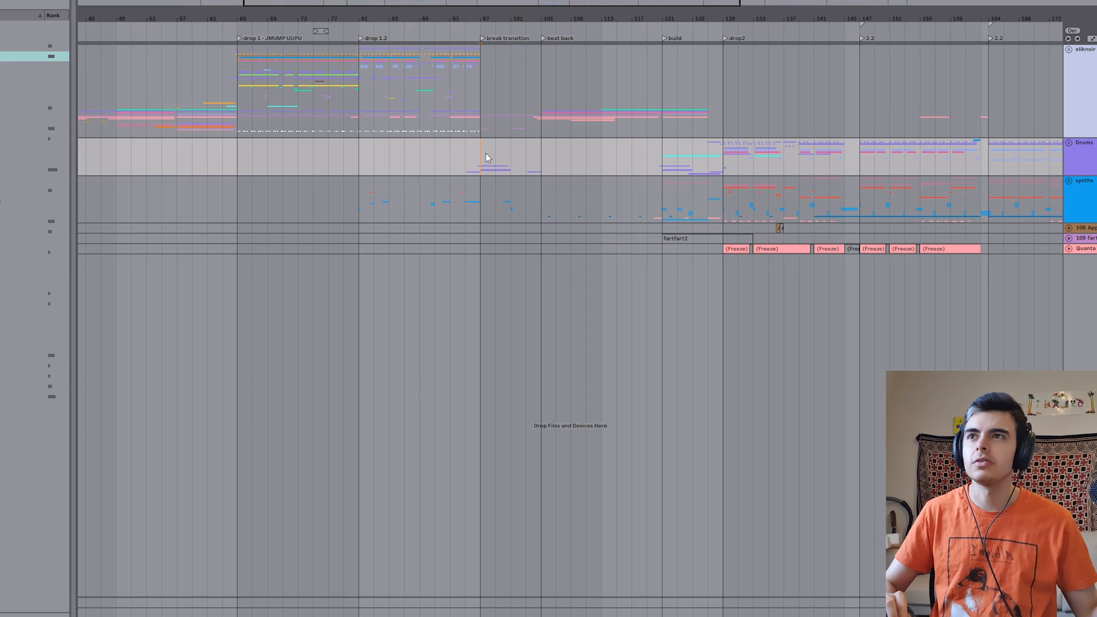
key("u")
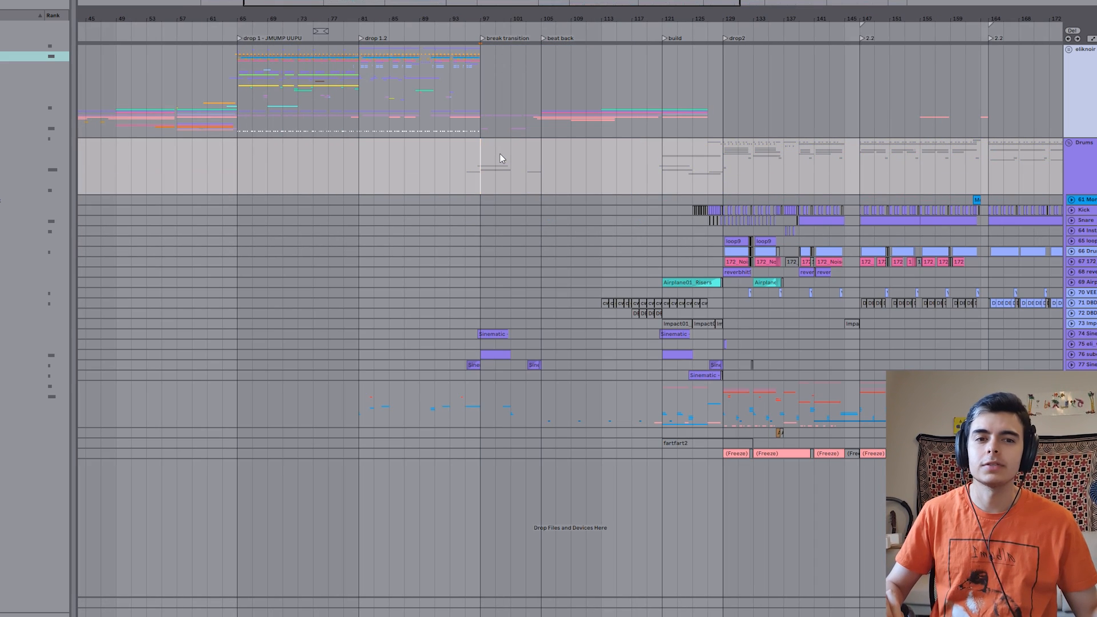
key("alt+u")
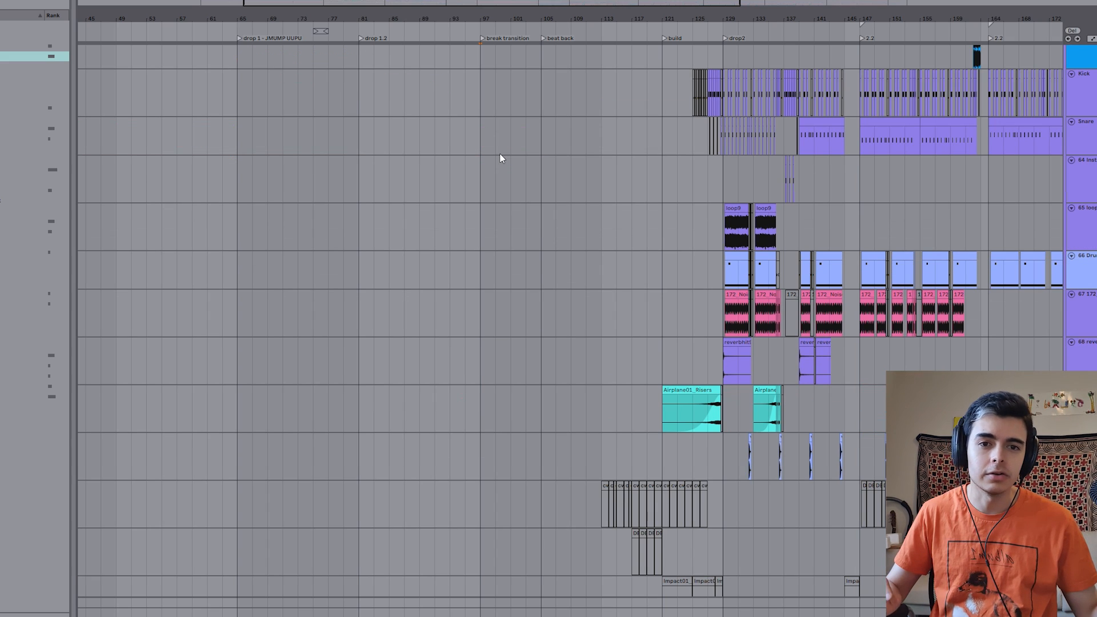
key("u")
key("u")
key("alt+u")
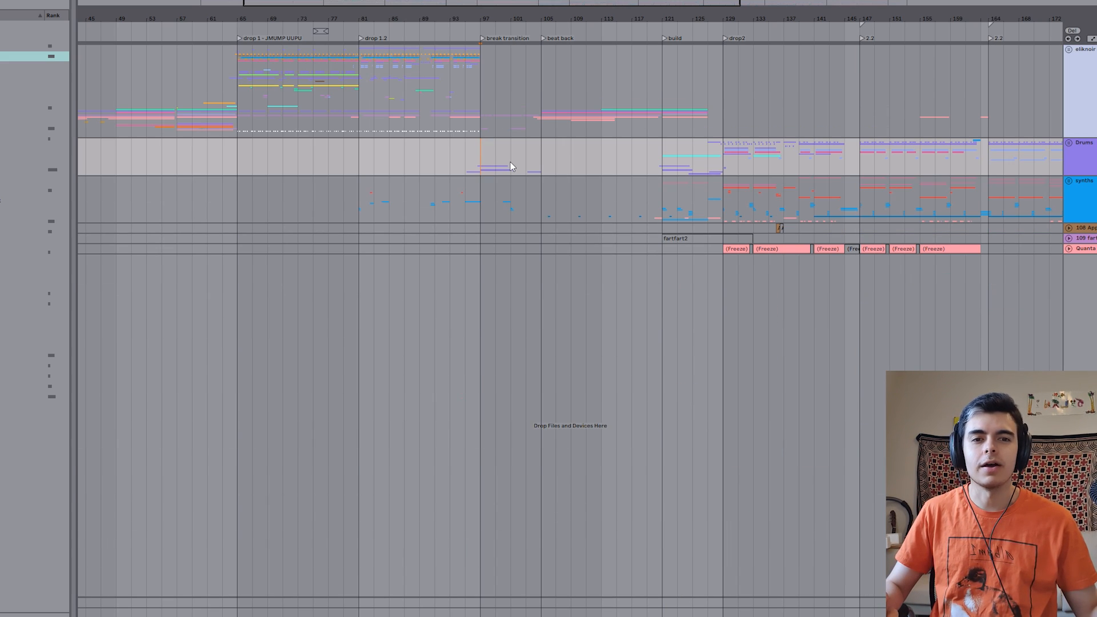
Step: Unfold the eliknoir group and show the waveform of its 2nd drums and fx group track at the break transition
key("minus")
left_click(407, 117)
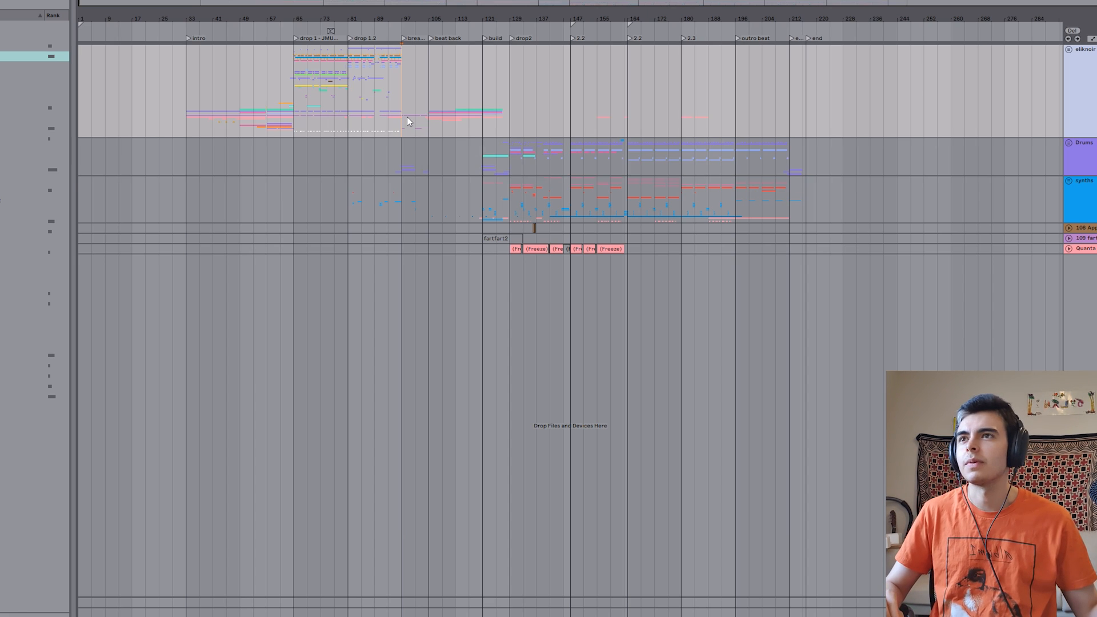
key("u")
scroll(407, 117, "down", 3)
scroll(382, 217, "up", 4)
scroll(472, 334, "up", 2)
left_click(514, 347)
key("u")
left_click_drag(513, 347, 355, 215)
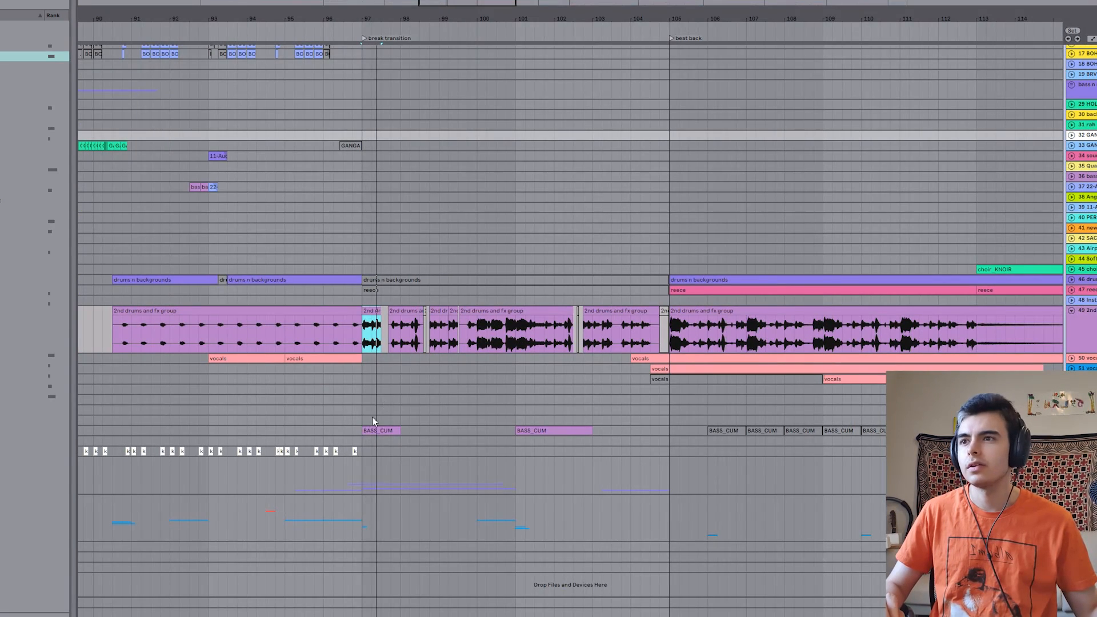
Step: Unfold the BASS_CUM track and play its clips in context
left_click(382, 431)
key("u")
scroll(385, 416, "down", 1)
key("space")
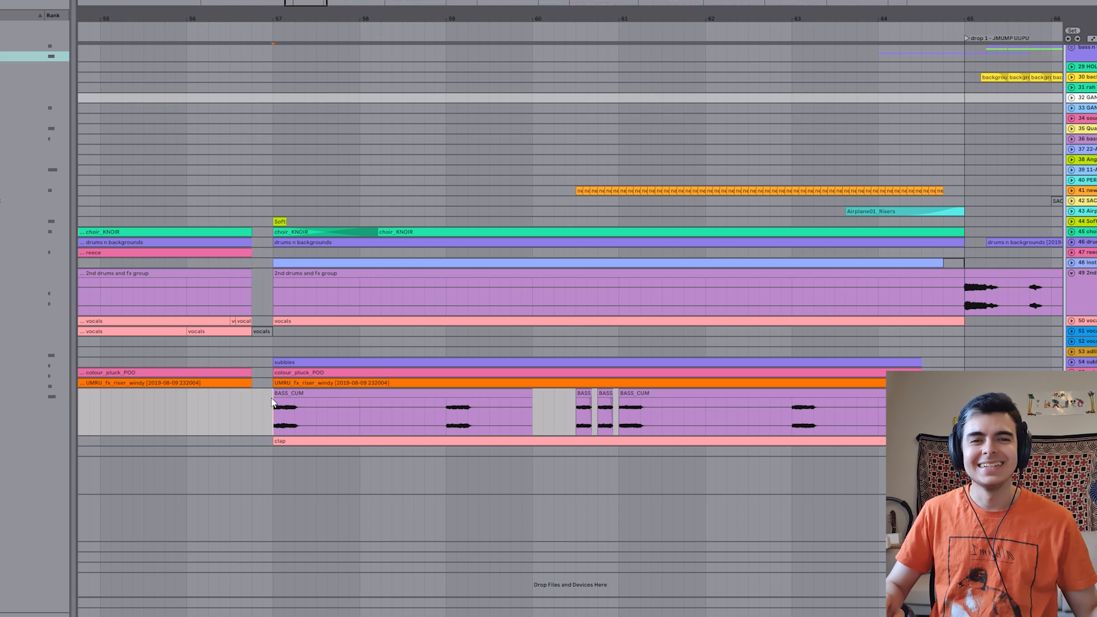
key("space")
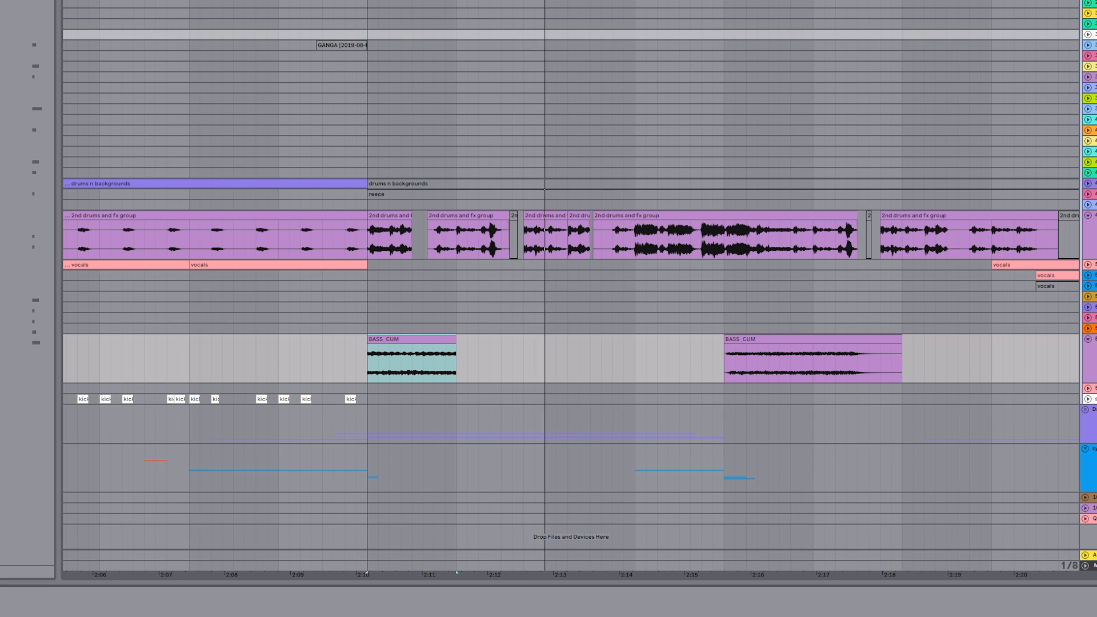
Step: Open the second BASS_CUM clip, display its Grain Size envelope during playback, and close the clip view
left_click_drag(825, 337, 373, 264)
left_click(392, 336)
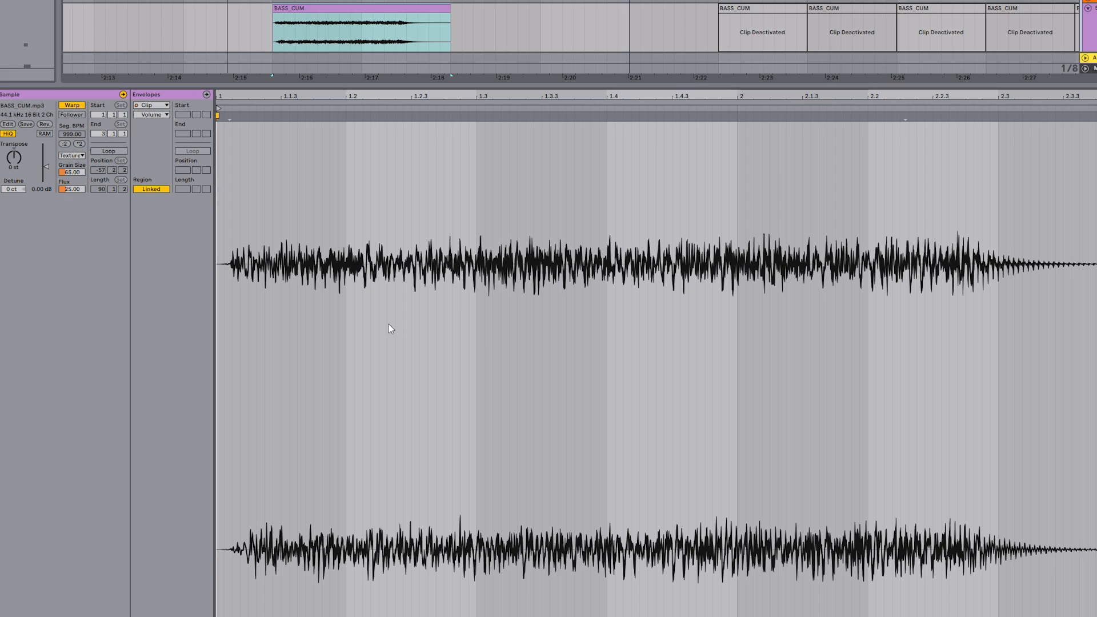
left_click(155, 115)
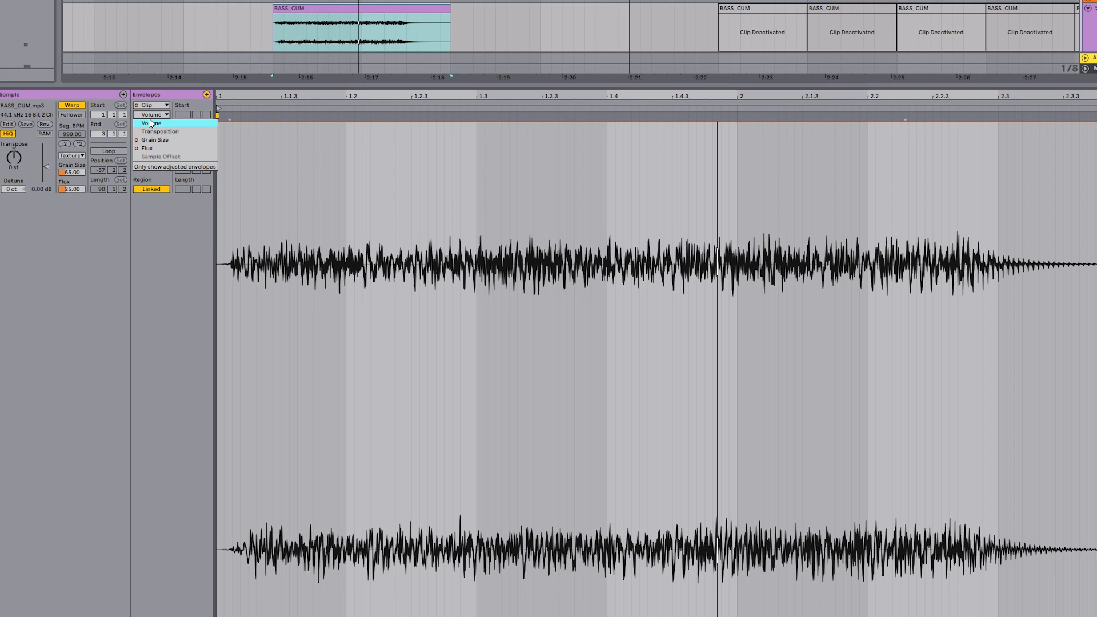
left_click(166, 142)
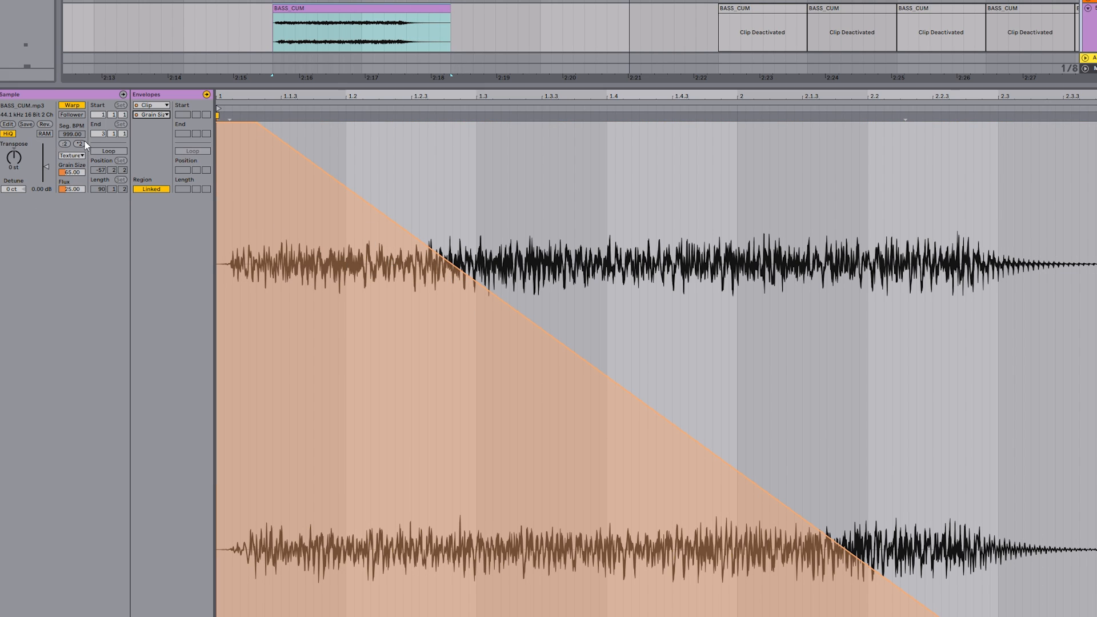
key("shift+Tab")
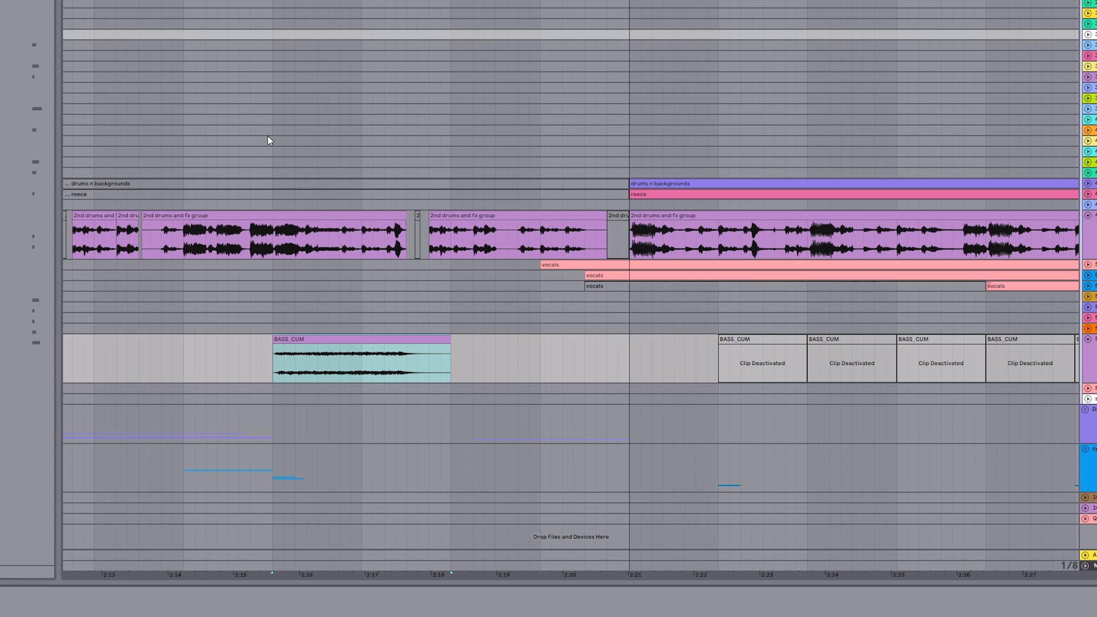
Step: Unfold the Drums group below the BASS_CUM track and play from the break transition
scroll(408, 224, "down", 3)
left_click(334, 247)
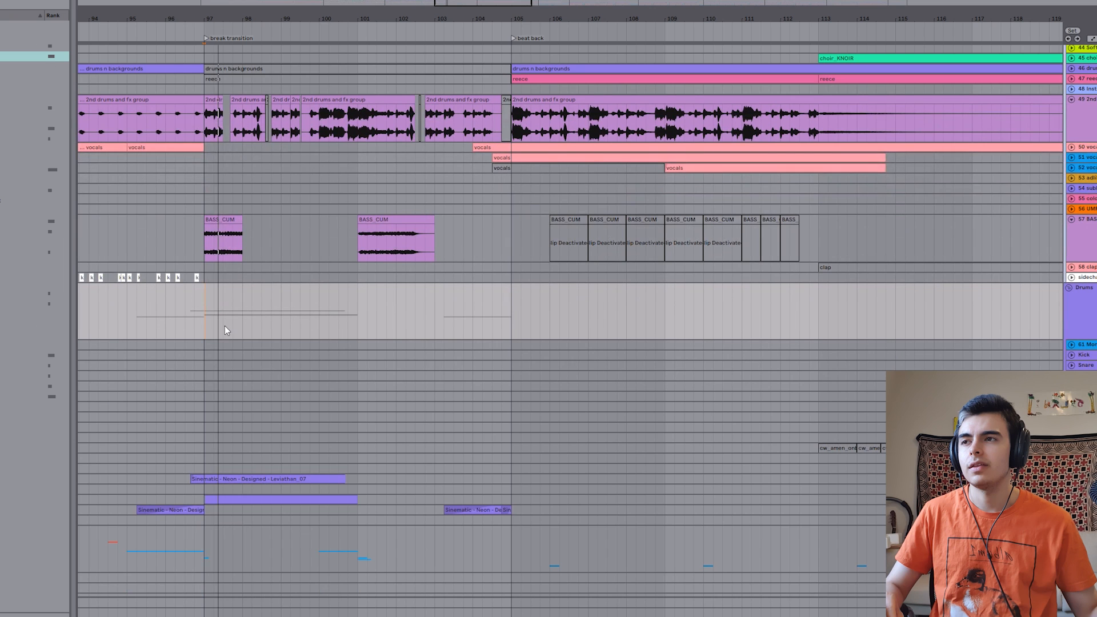
scroll(229, 326, "down", 2)
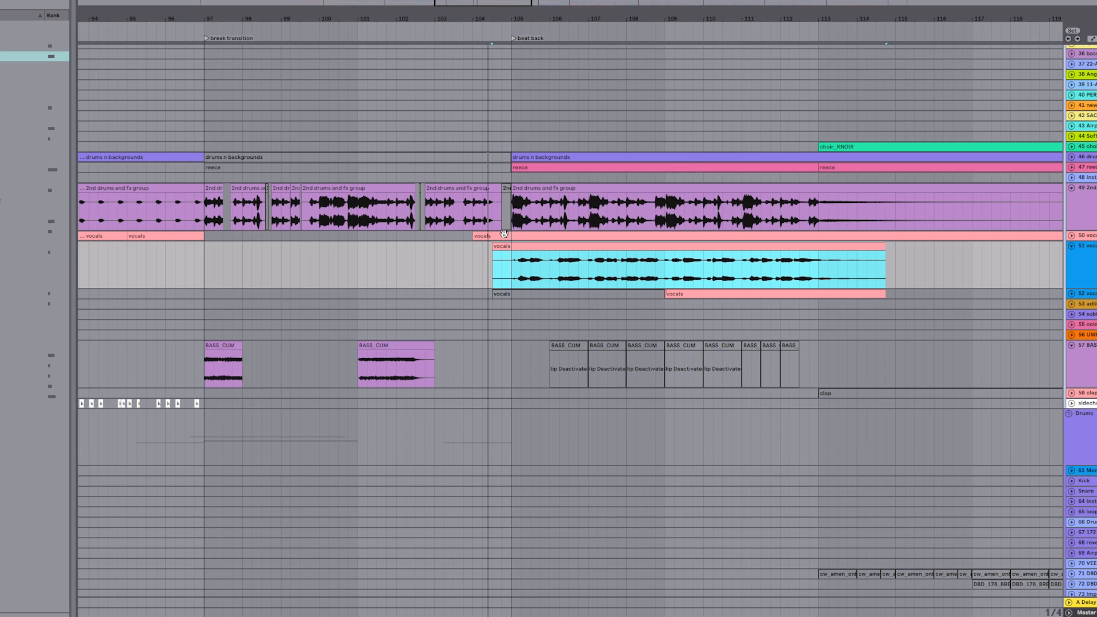
Step: Unfold the layered vocals tracks around the beat back marker and listen to them during playback
left_click(501, 233)
left_click(502, 233)
key("u")
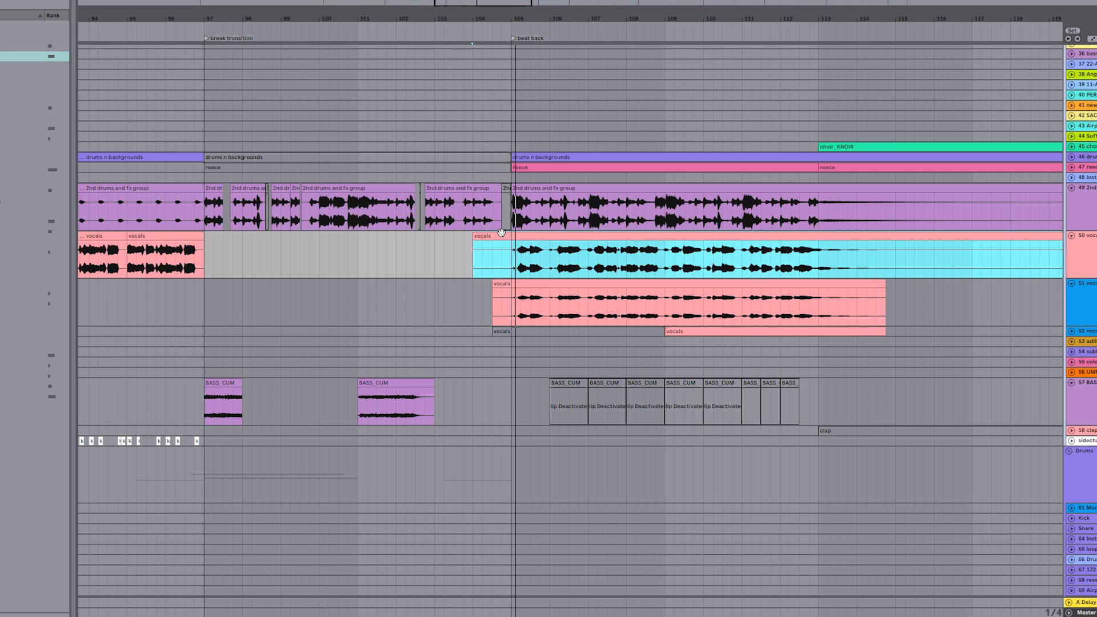
left_click(508, 257)
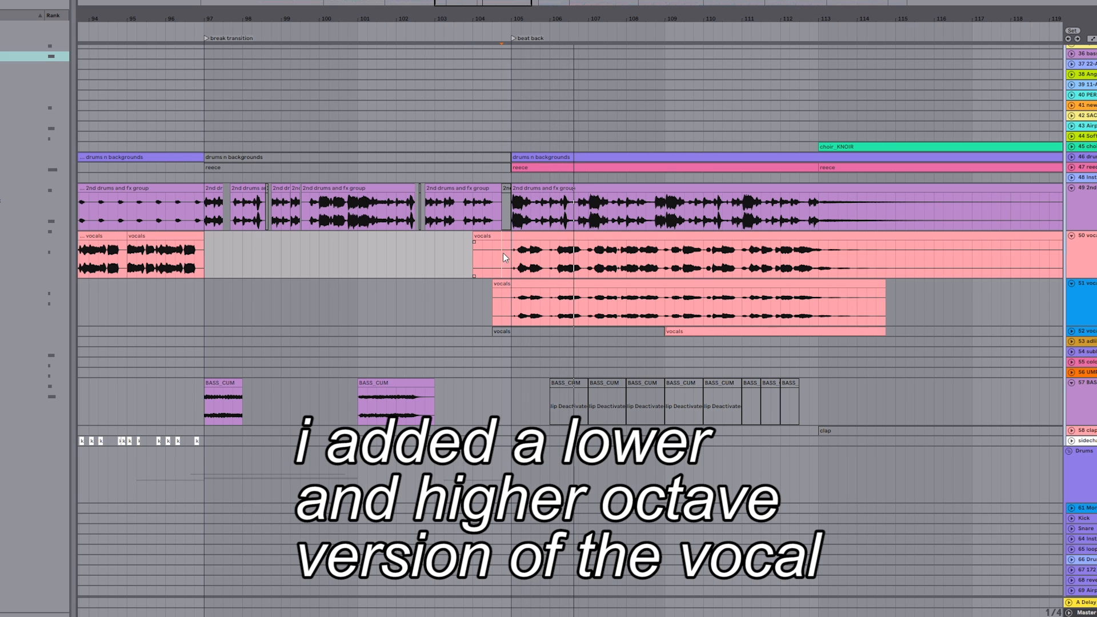
left_click_drag(484, 257, 372, 254)
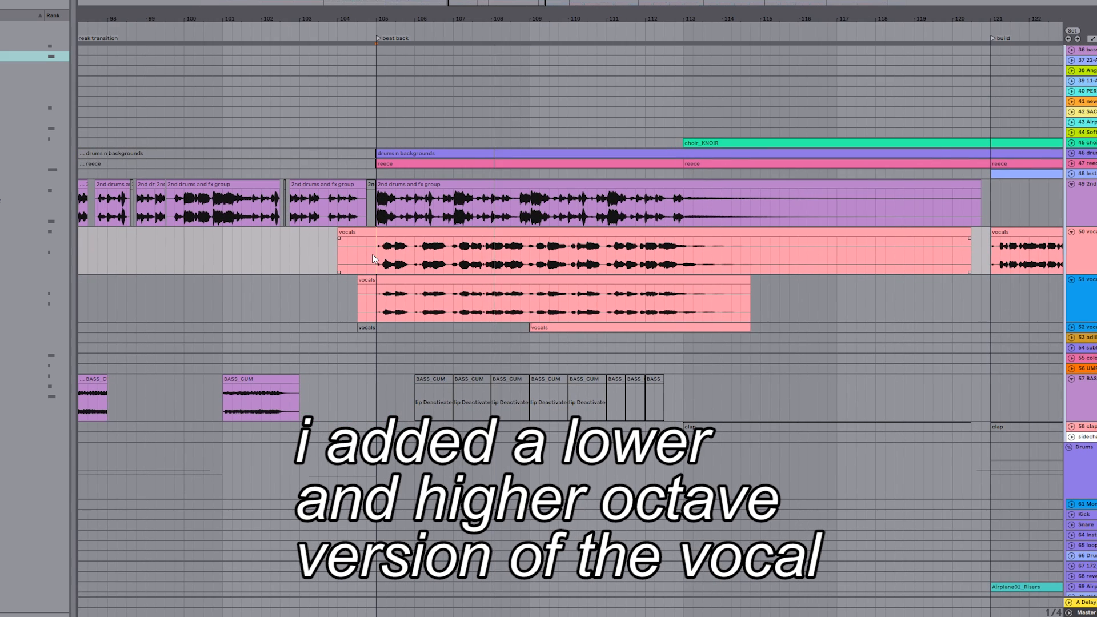
Step: Unfold the reece and drums n backgrounds tracks in the beat back section
key("minus")
left_click(415, 165)
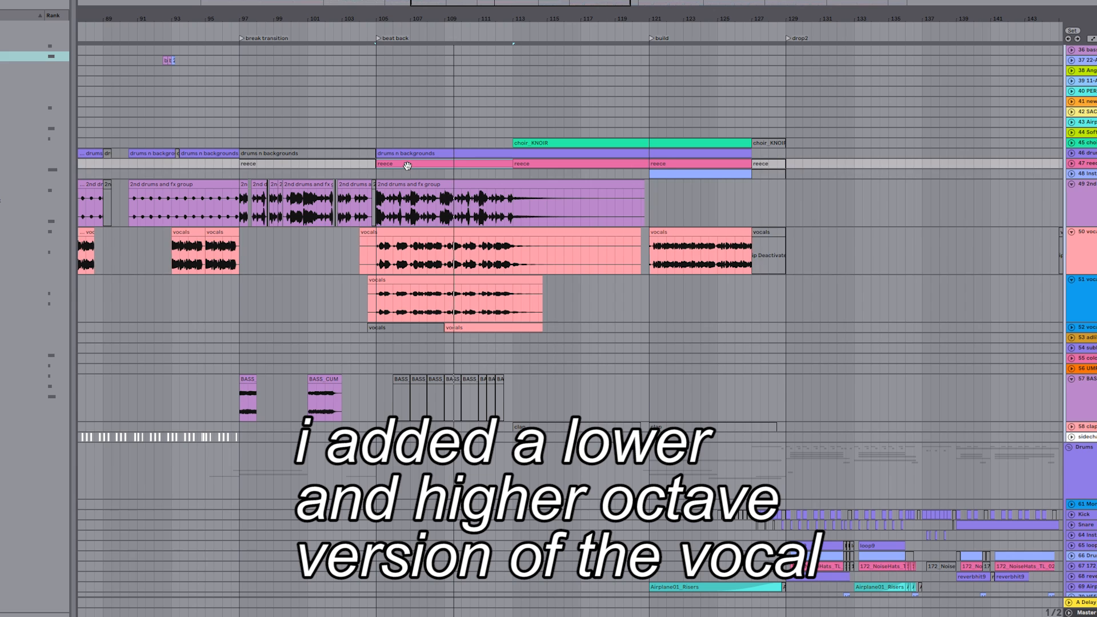
key("u")
left_click(414, 153)
key("u")
left_click_drag(457, 206, 419, 204)
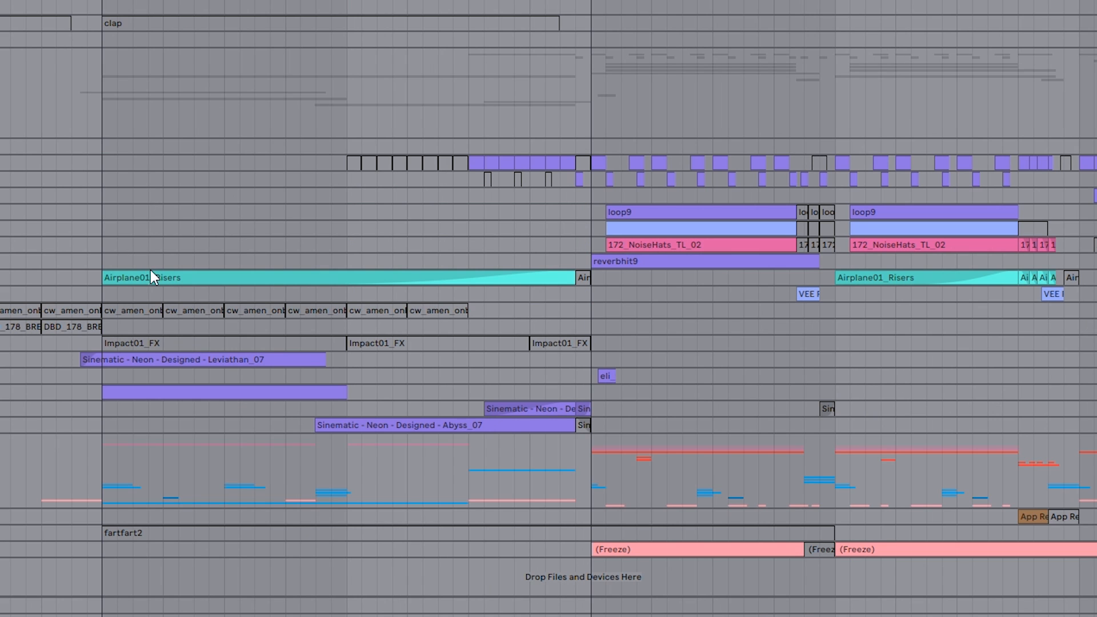
Step: Unfold the Airplane01_Risers track and the unnamed MIDI track below Leviathan_07 in the build section
left_click(151, 272)
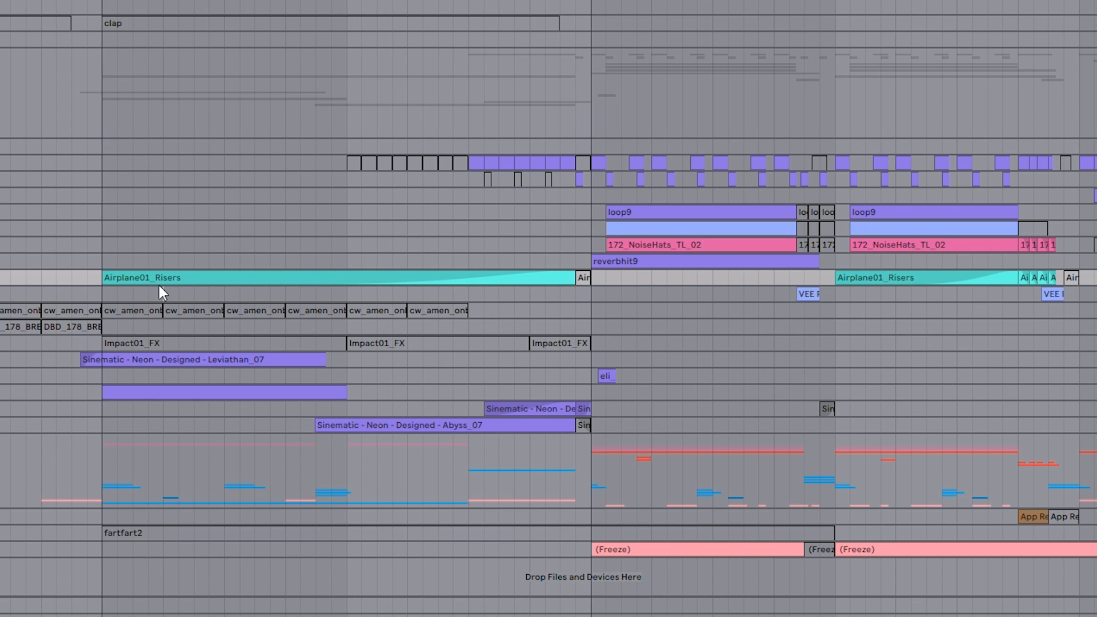
key("u")
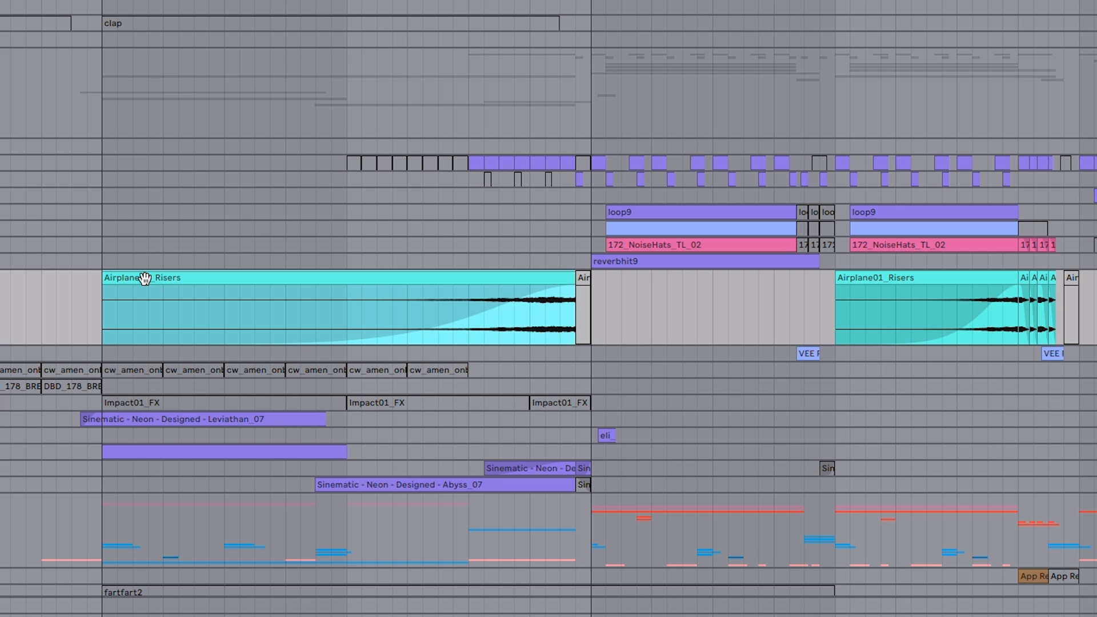
scroll(145, 279, "down", 3)
left_click(163, 392)
key("u")
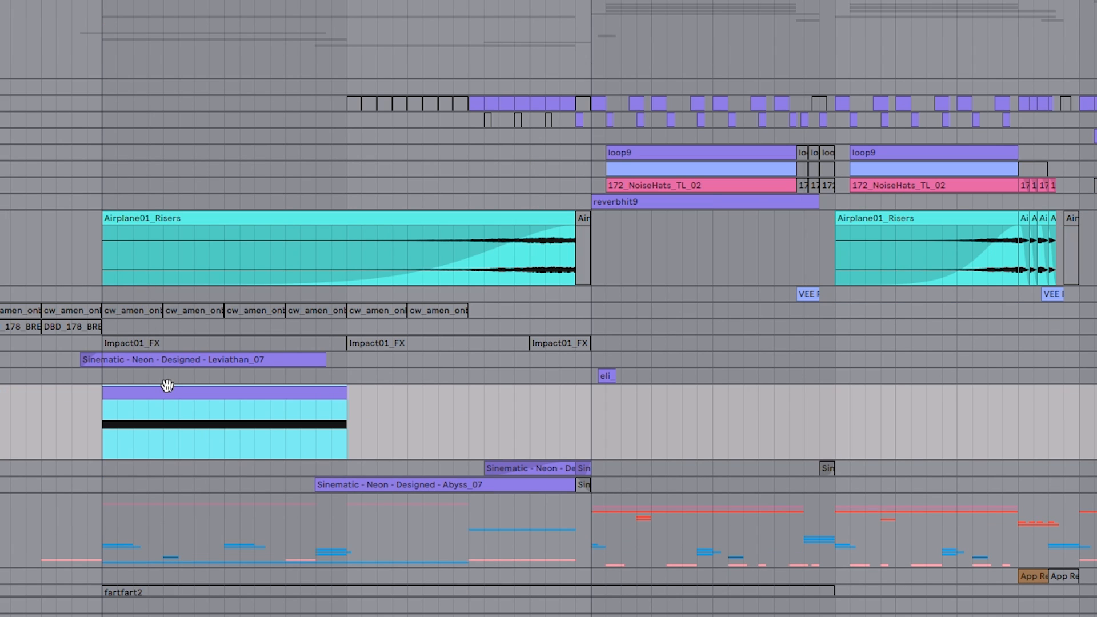
Step: Highlight the track 83 clips between bar 155 and the 2.3 marker and return to the build section
left_click_drag(261, 166, 315, 106)
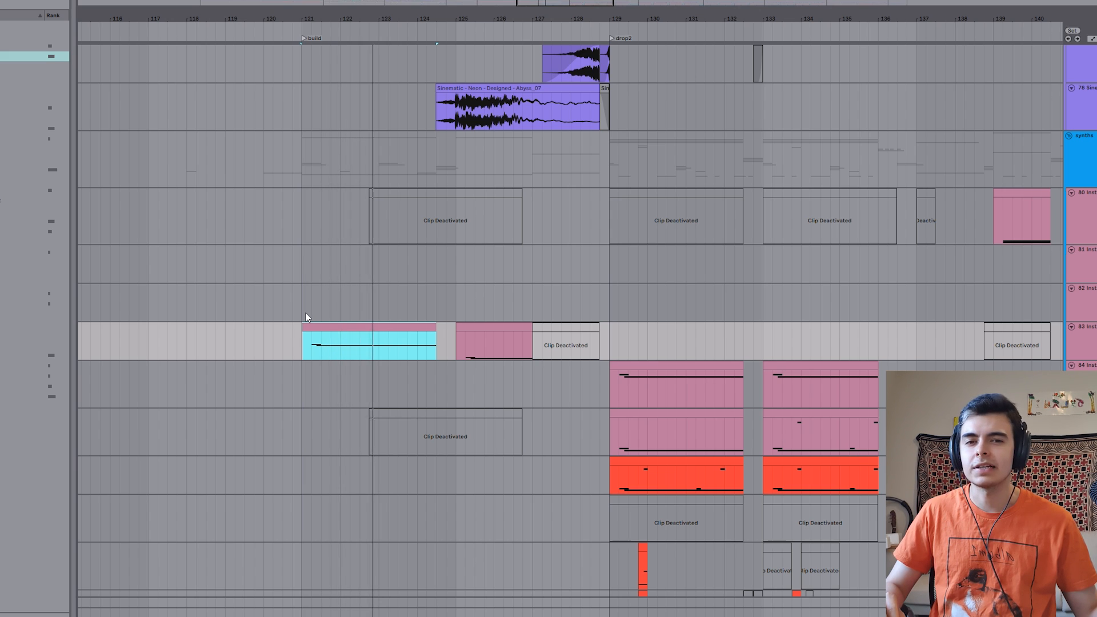
key("minus")
key("minus")
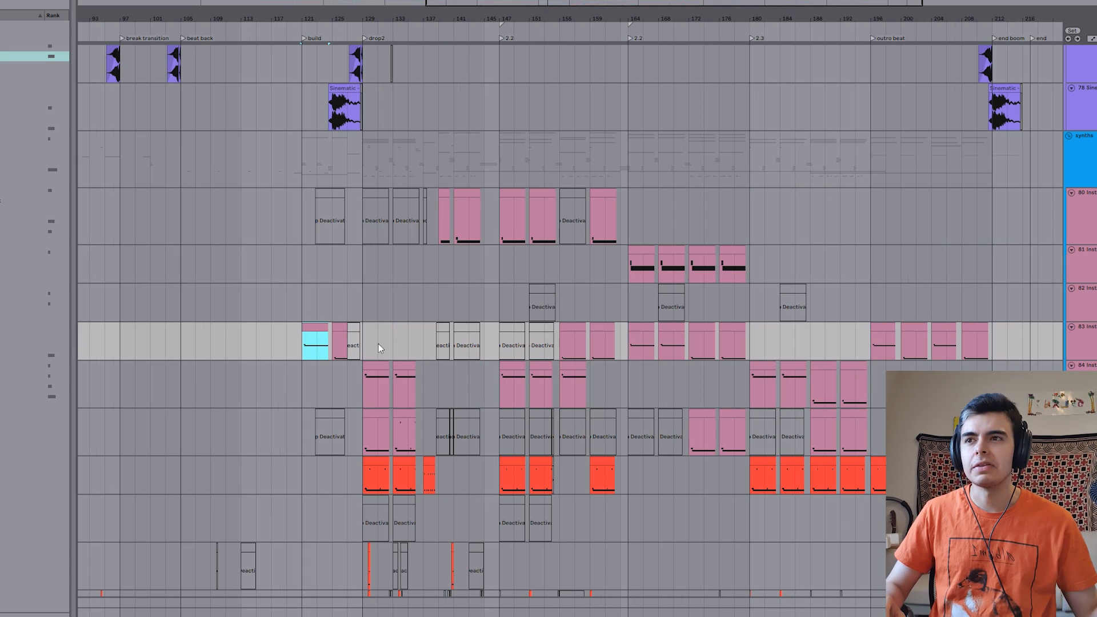
left_click_drag(558, 346, 749, 349)
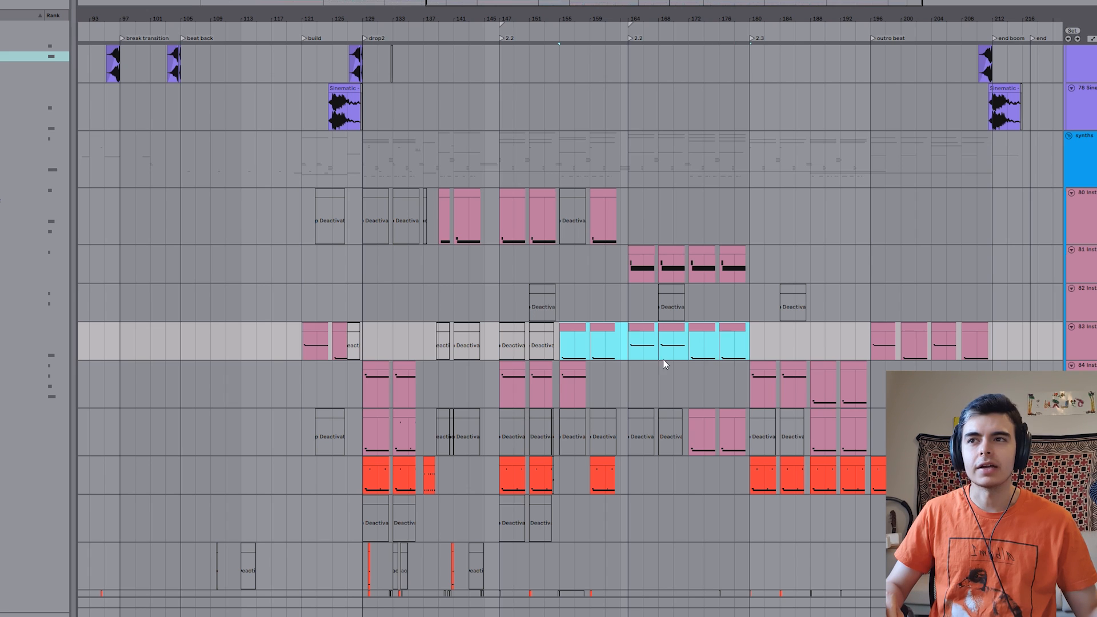
left_click(298, 353)
key("plus")
key("plus")
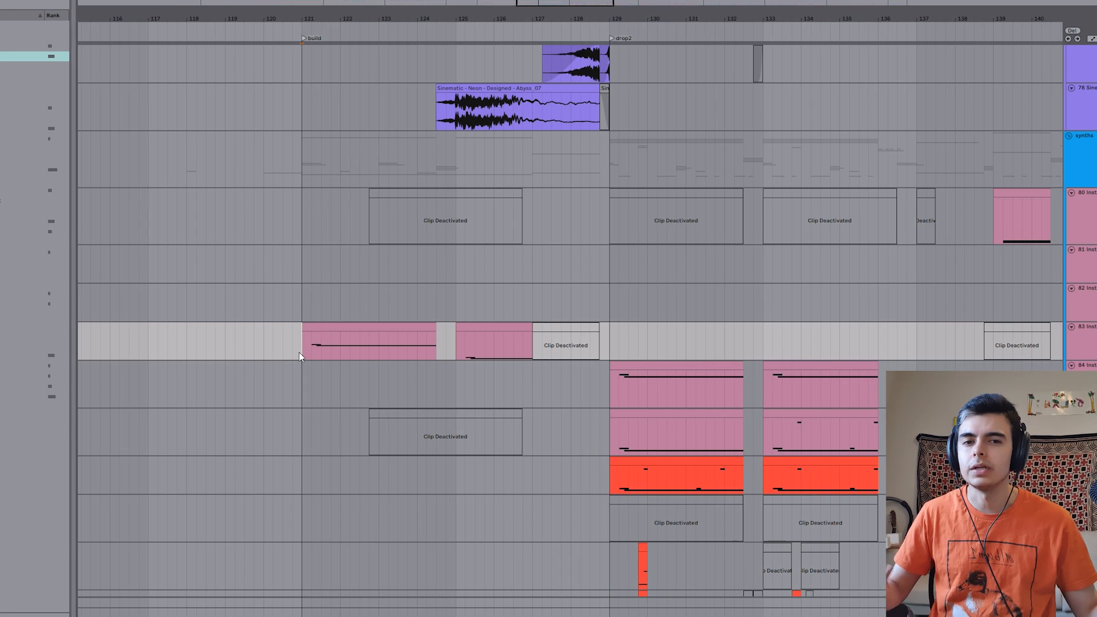
Step: Play the VVE2 Vocal Words 087 clip from just before the build marker
scroll(300, 352, "down", 5)
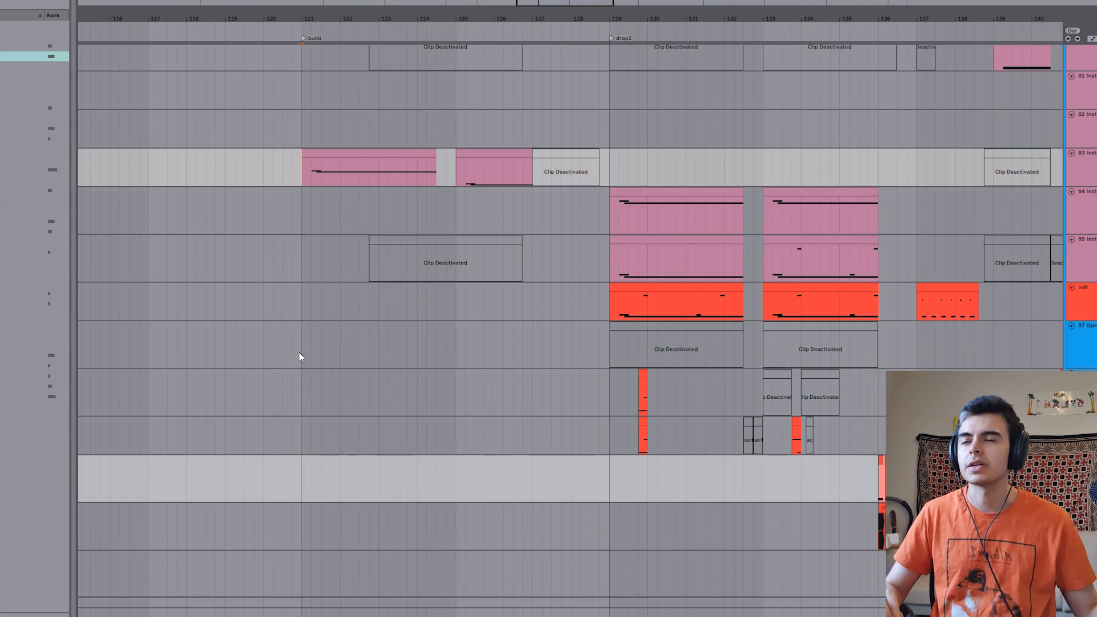
scroll(300, 353, "down", 5)
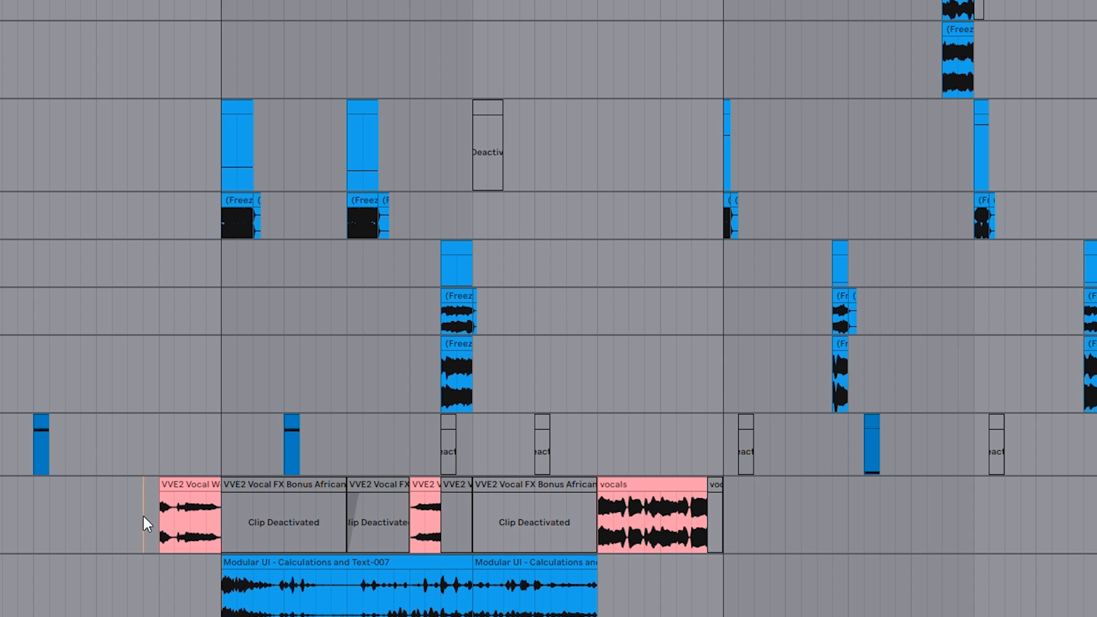
left_click(155, 527)
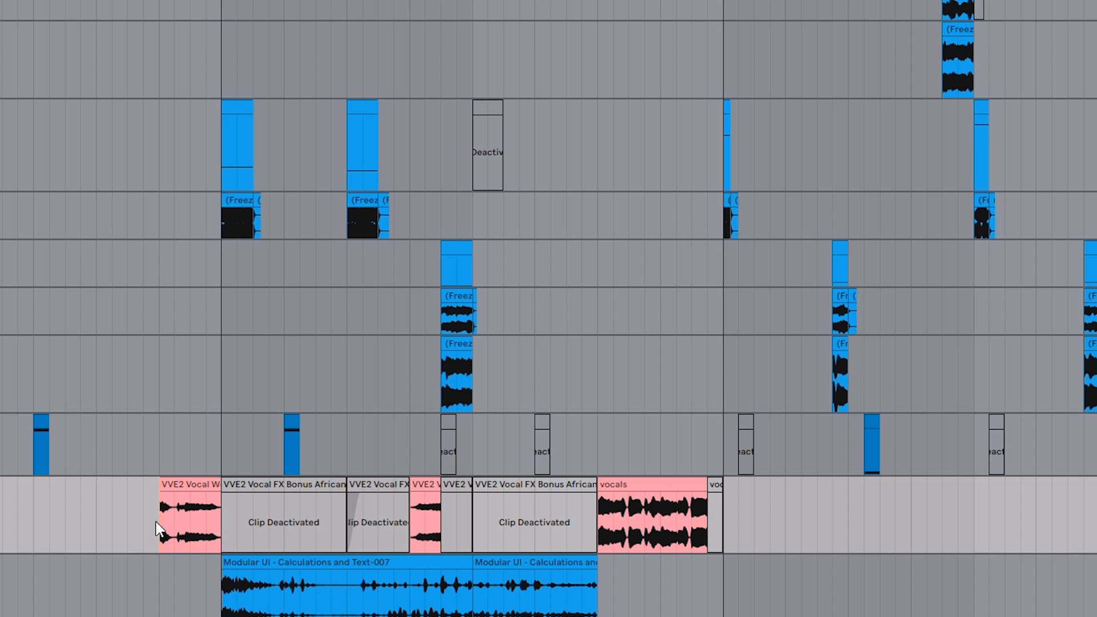
key("plus")
key("plus")
key("space")
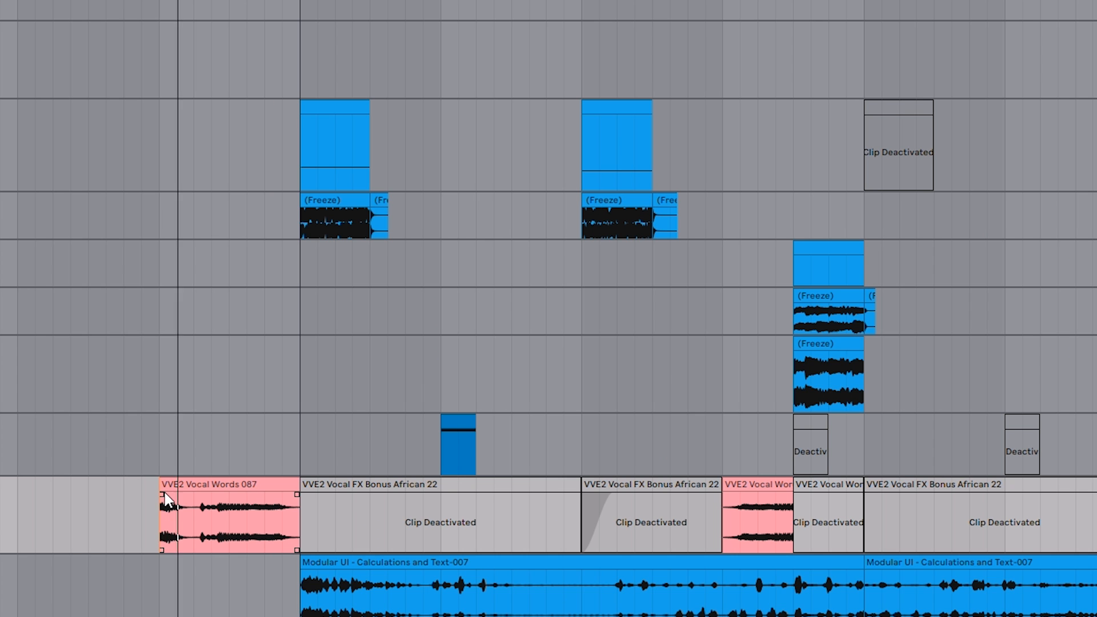
Step: Inspect the Overdrive and Delay devices on the vocal track and place the play position at the start of VVE2 Vocal Words 087
scroll(164, 490, "down", 2)
key("minus")
left_click(426, 455)
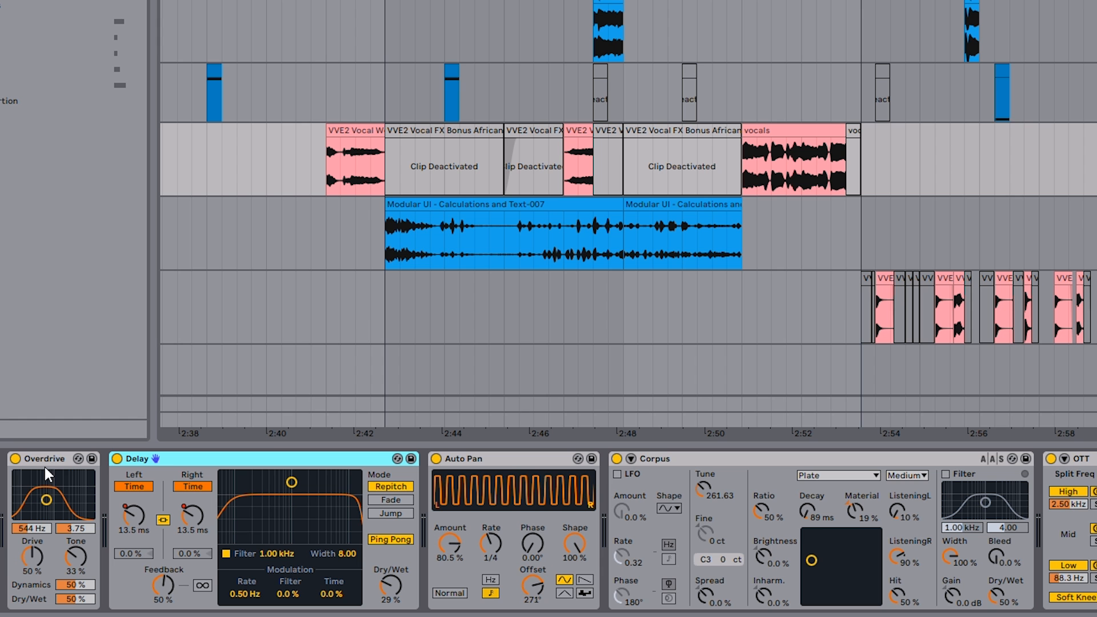
left_click(51, 457)
left_click(213, 455)
left_click(312, 180)
left_click(327, 180)
scroll(327, 181, "up", 3)
left_click_drag(340, 191, 376, 175)
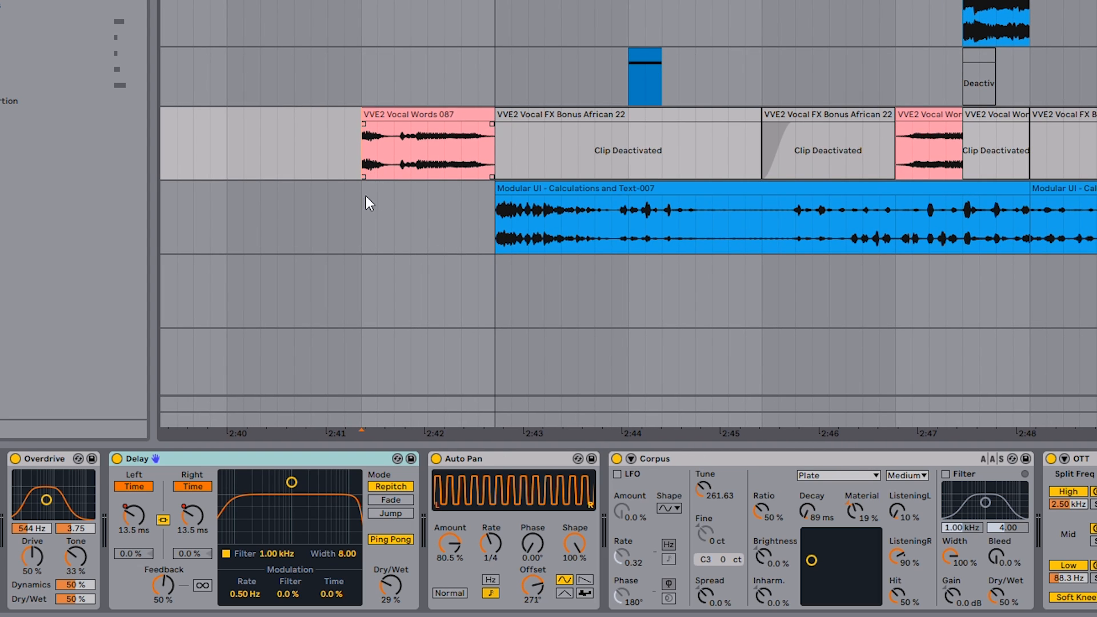
Step: Examine the Delay, Corpus and OTT devices in the vocal effect chain and return to the start of the vocal clip
left_click(203, 455)
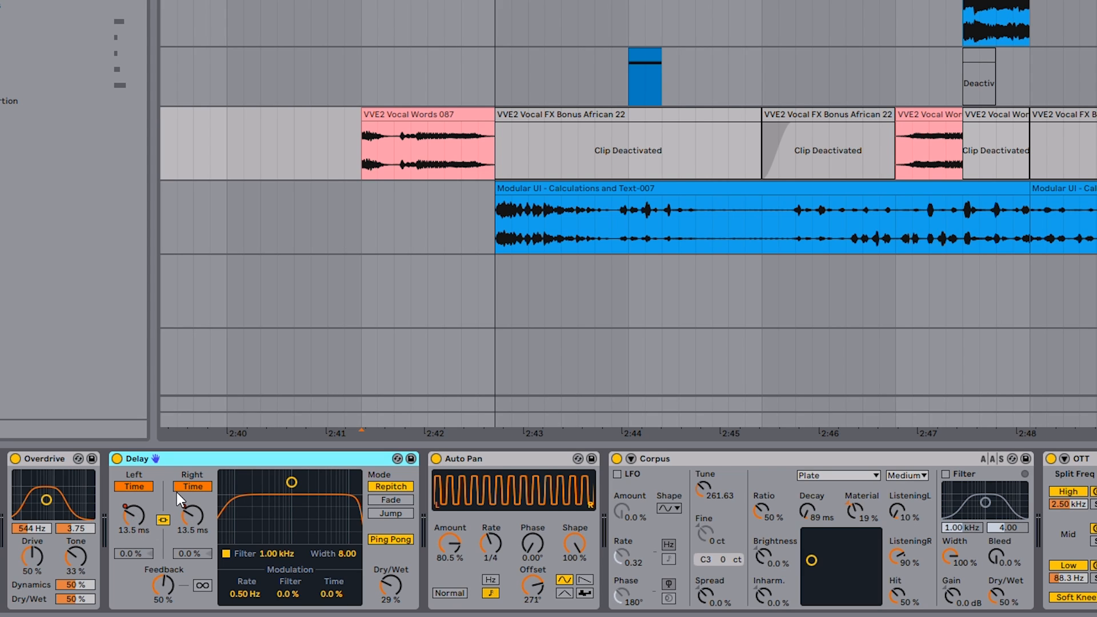
left_click(723, 459)
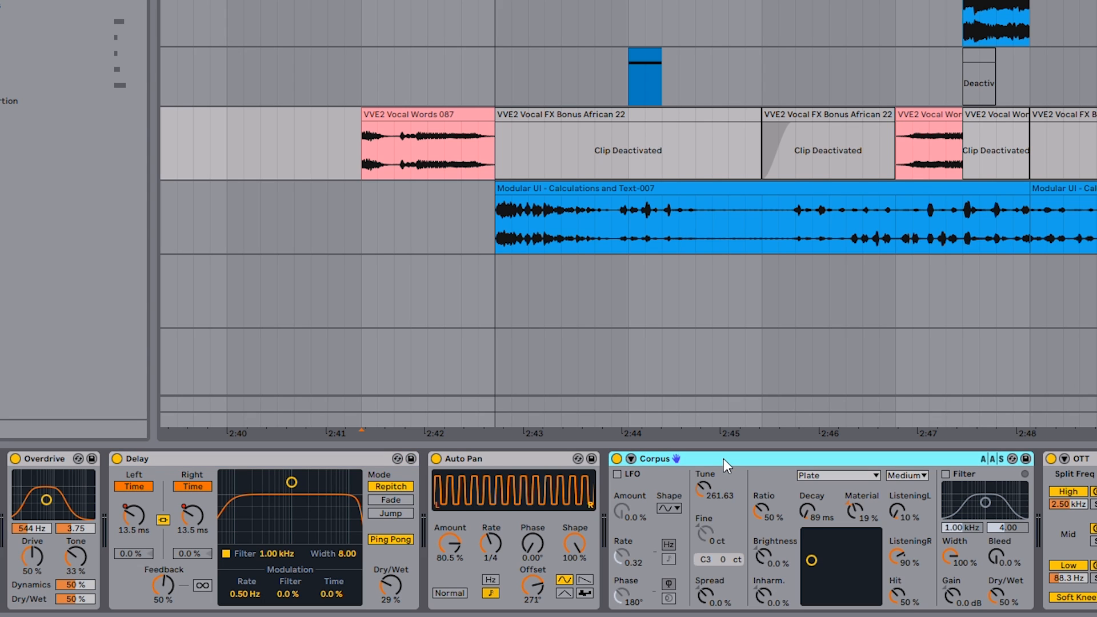
scroll(938, 575, "right", 5)
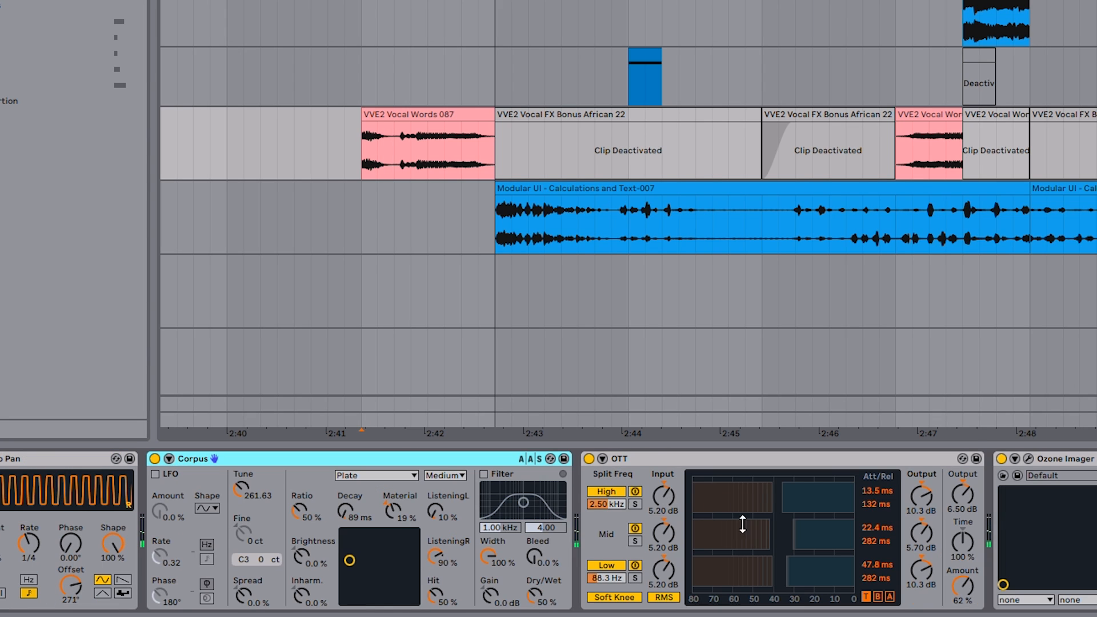
scroll(627, 469, "left", 5)
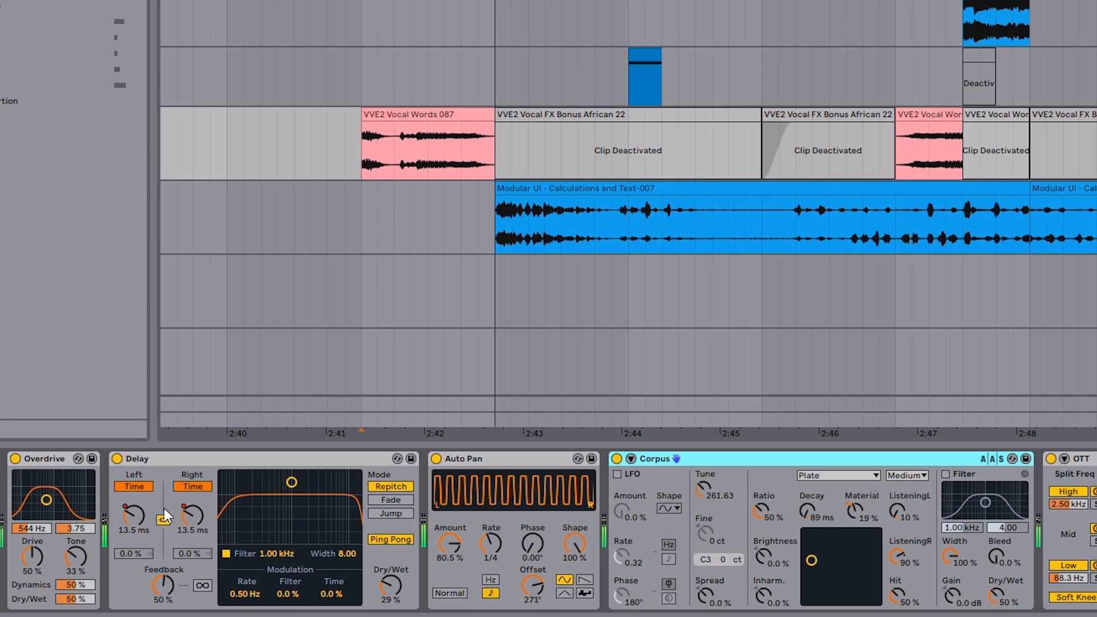
left_click(357, 154)
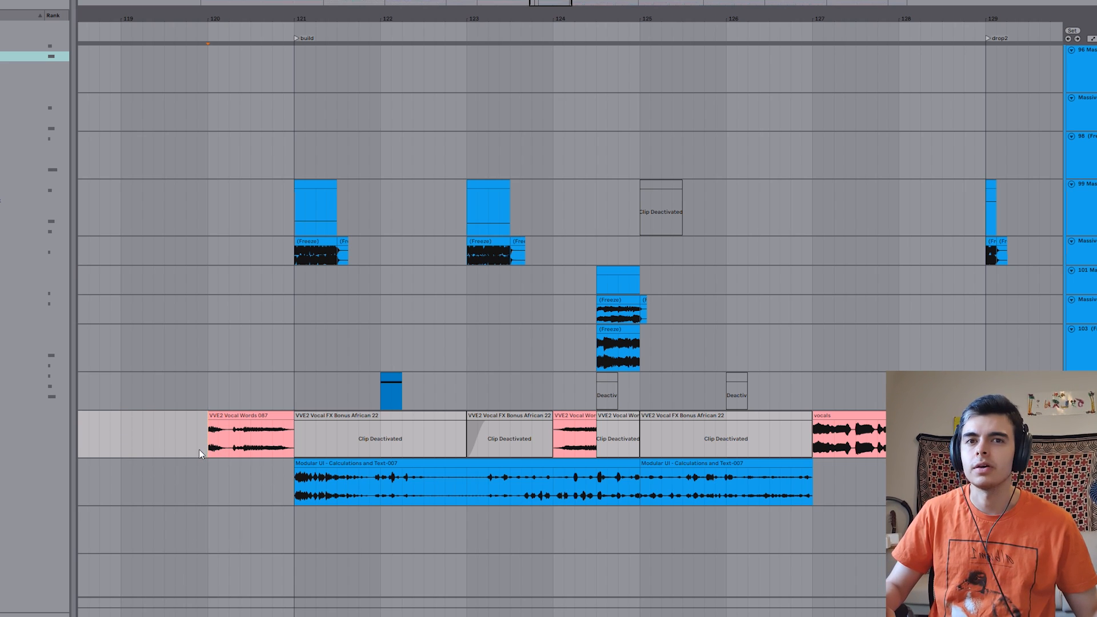
Step: Survey the synth and sub tracks around the build and drop2 markers and listen to the short synth clips in the build
left_click(283, 403)
scroll(290, 398, "down", 3)
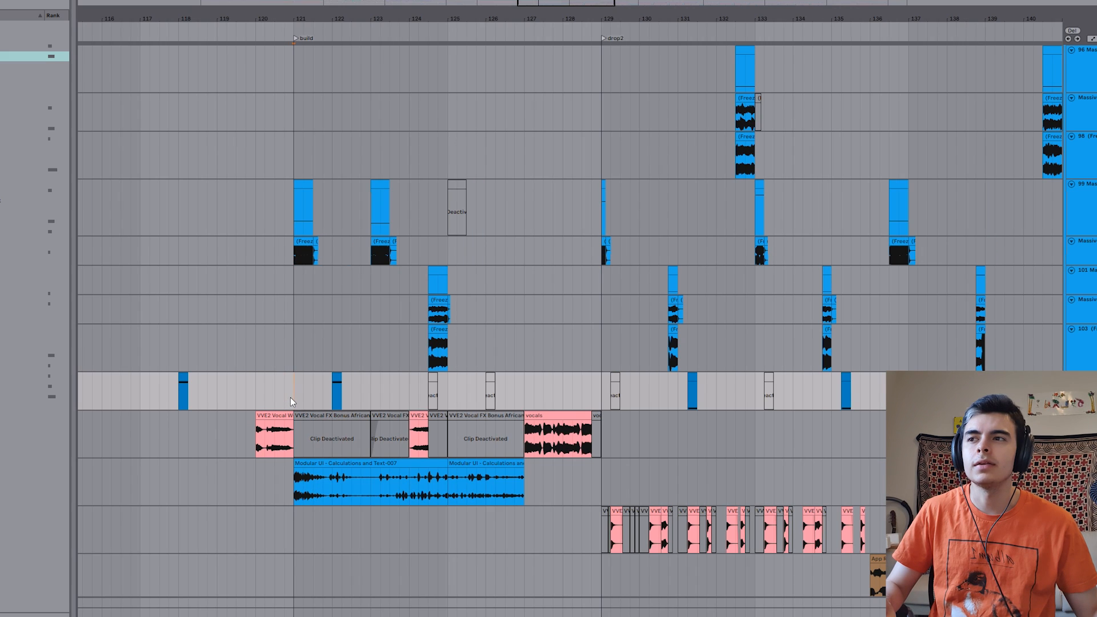
left_click(600, 391)
left_click_drag(638, 369, 379, 454)
scroll(379, 454, "up", 6)
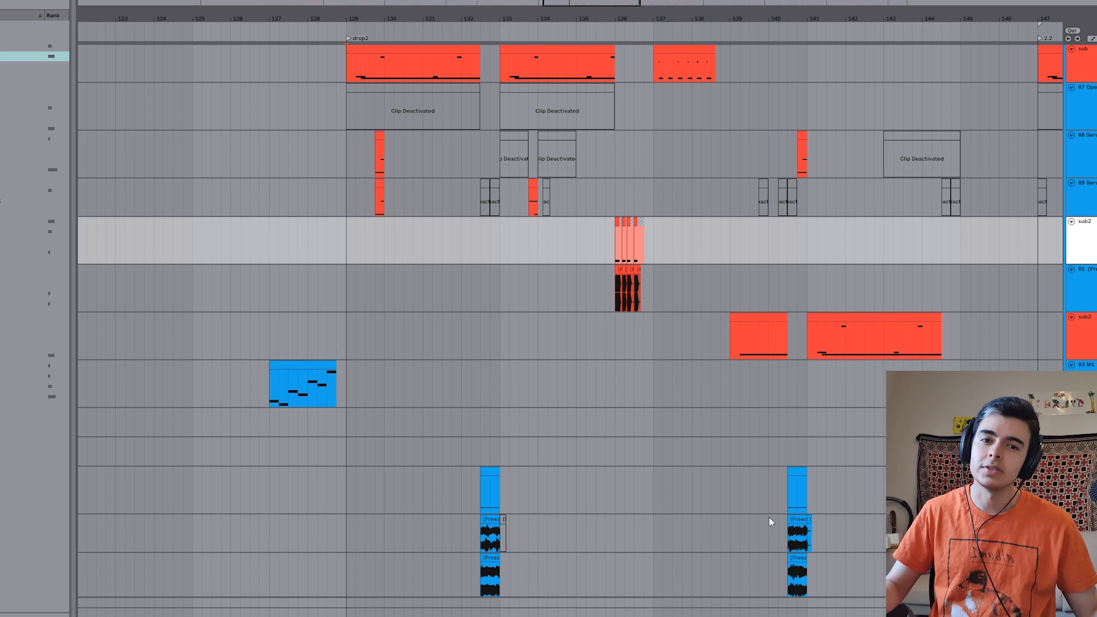
scroll(632, 493, "down", 2)
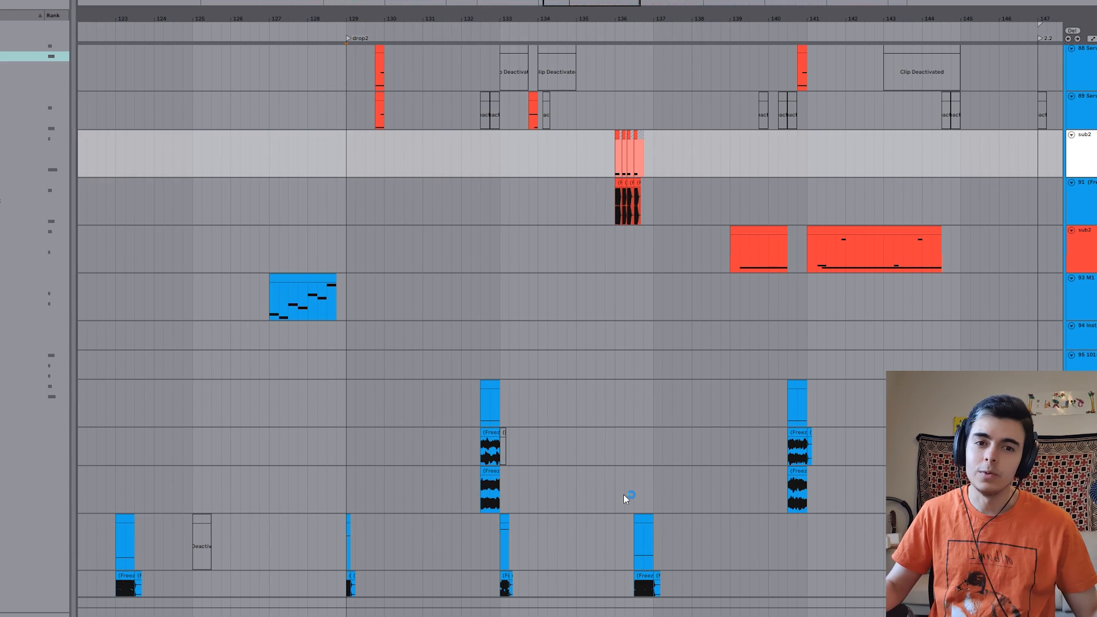
left_click(1080, 447, "ctrl")
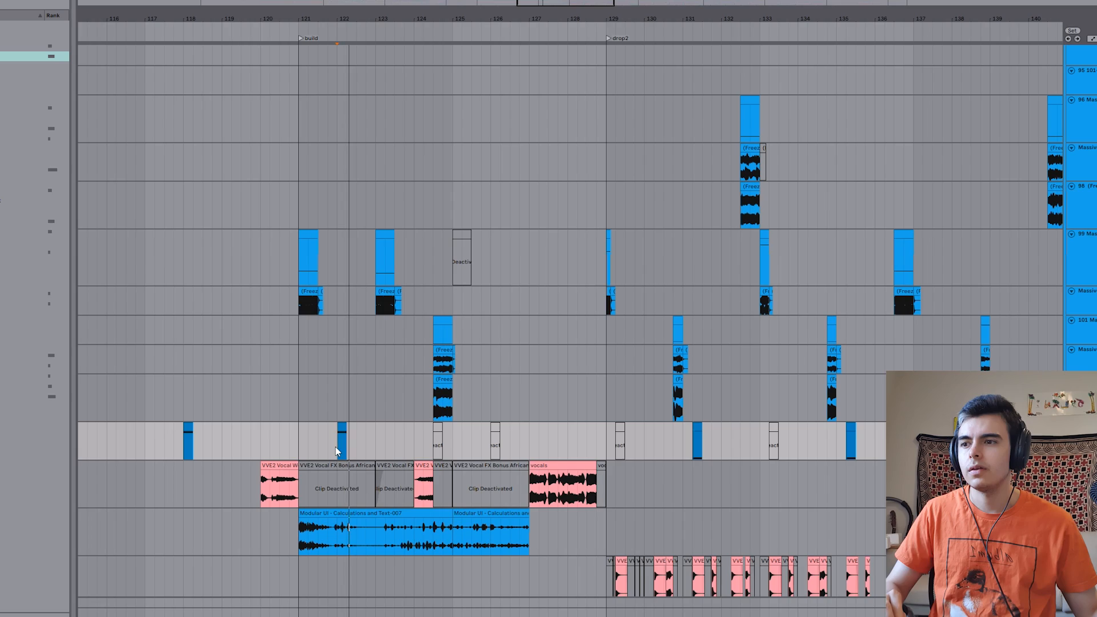
key("space")
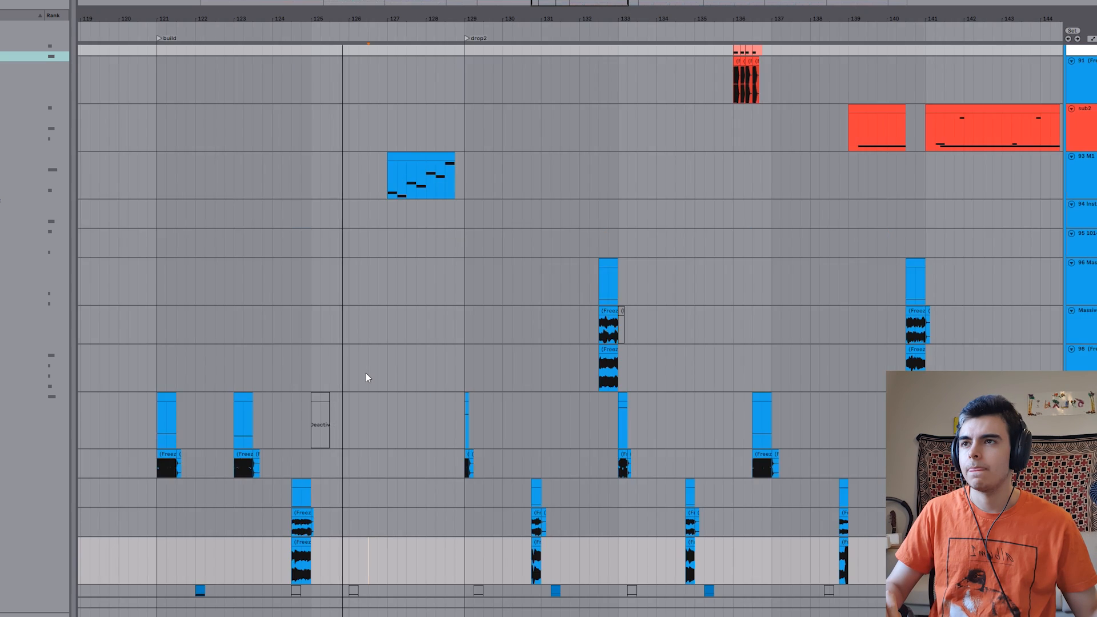
Step: Play the ascending note clip on the 93 M1 track from bar 127, just before drop2
scroll(365, 372, "up", 4)
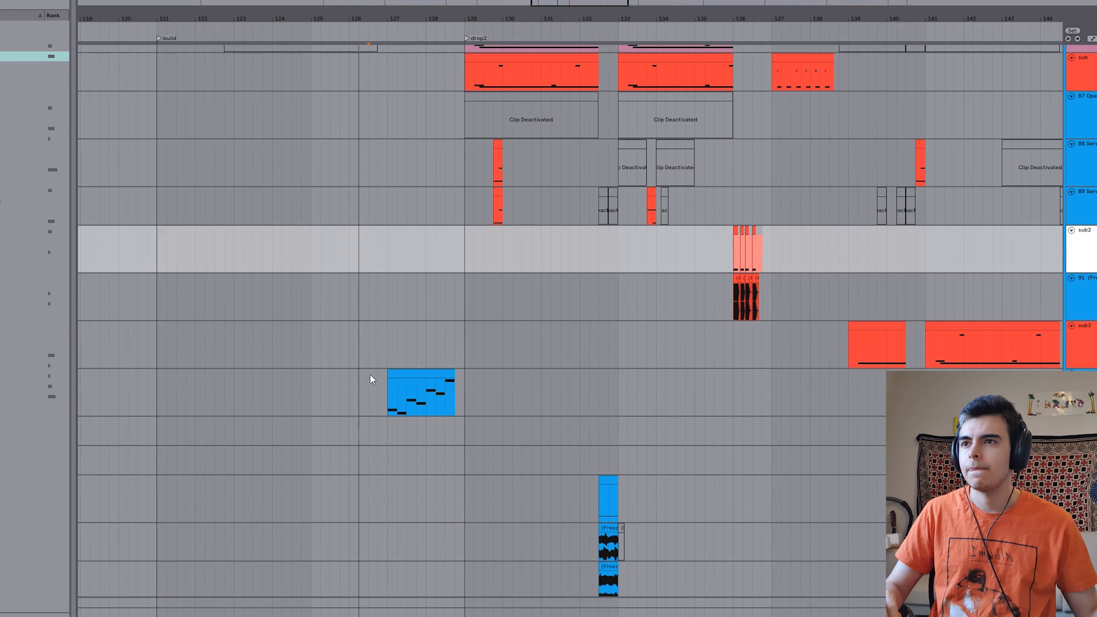
left_click(387, 339)
key("space")
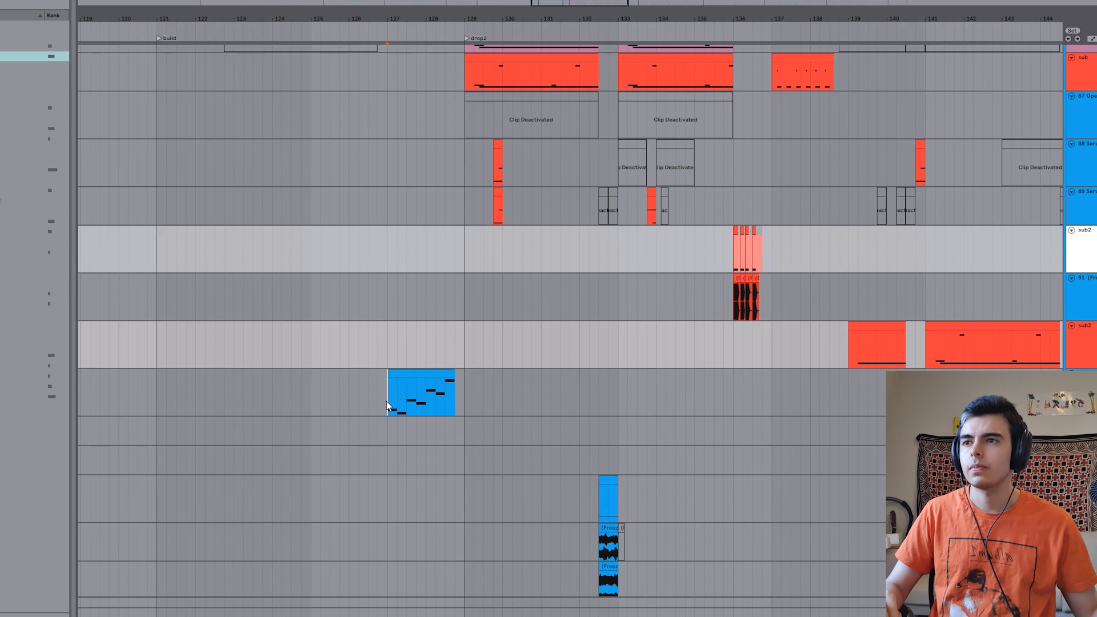
left_click(386, 400)
left_click_drag(375, 383, 276, 355)
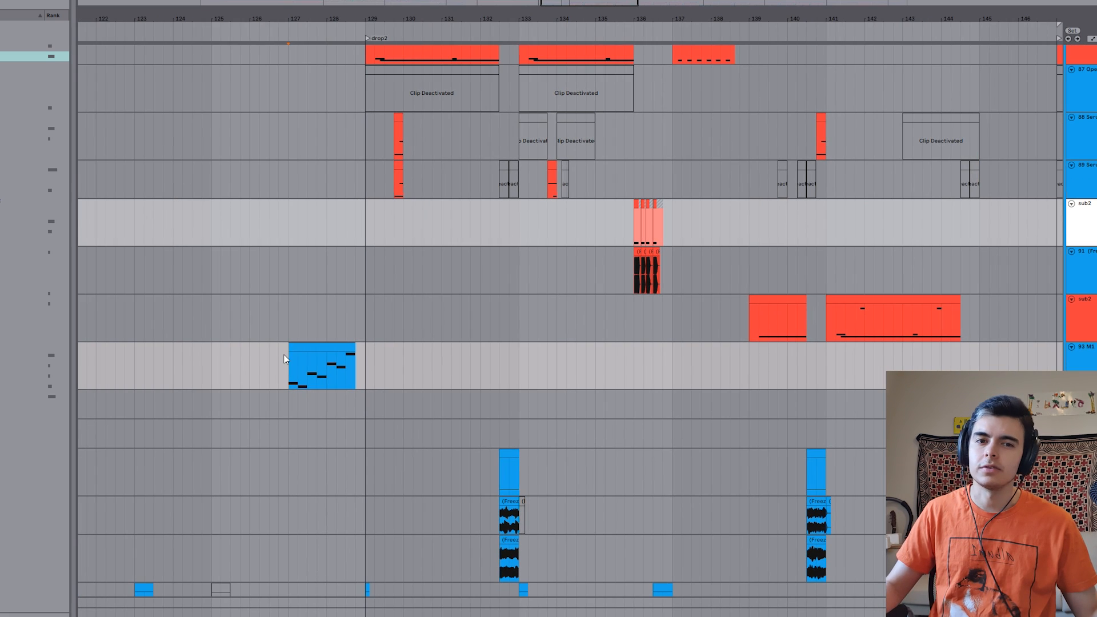
key("space")
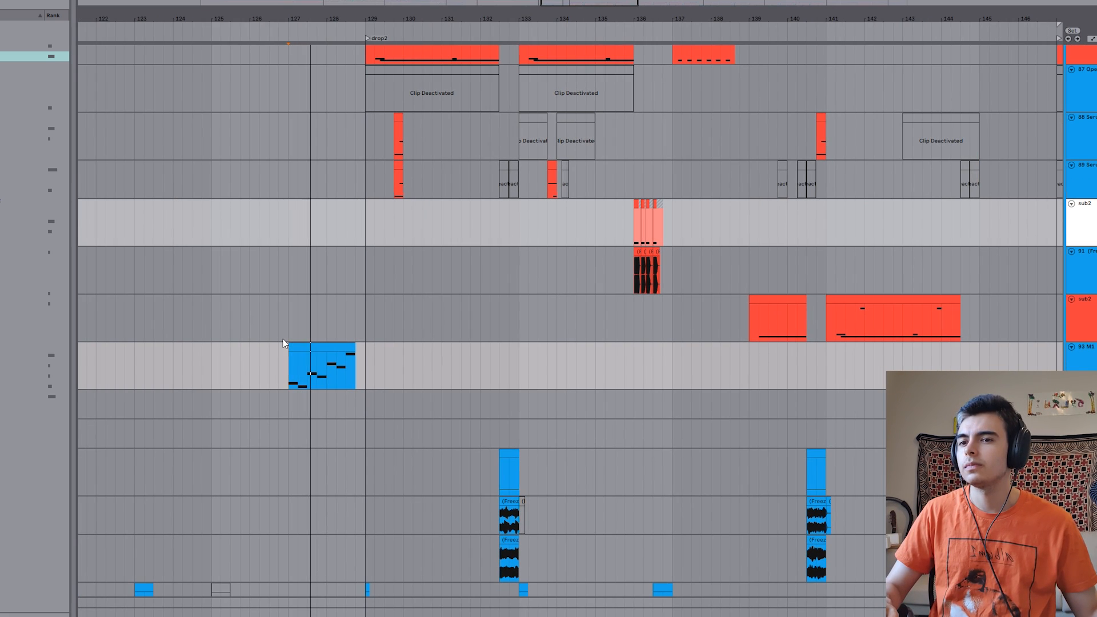
key("space")
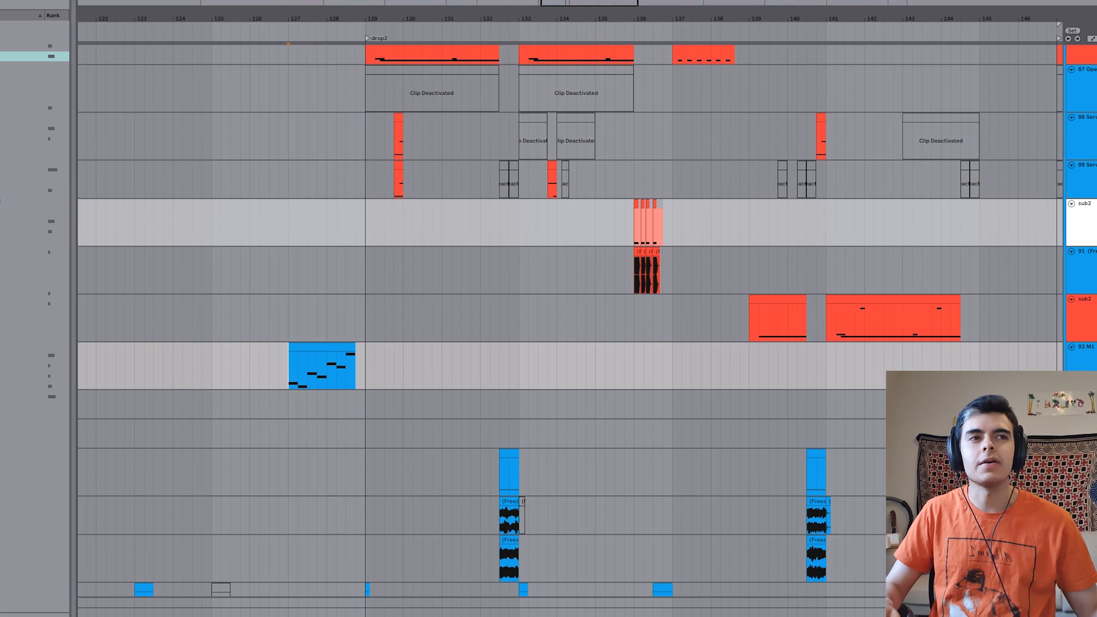
Step: Show the Korg M1 instrument of the 93 M1 track and open its note clip before drop2
key("ctrl+alt+p")
left_click_drag(568, 272, 776, 215)
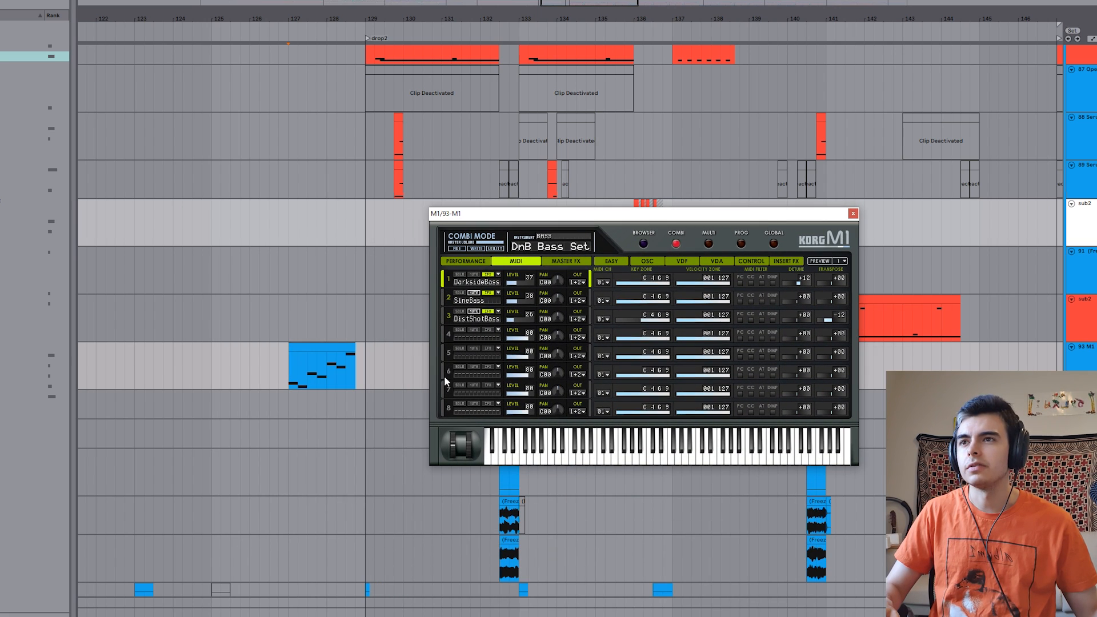
double_click(314, 343)
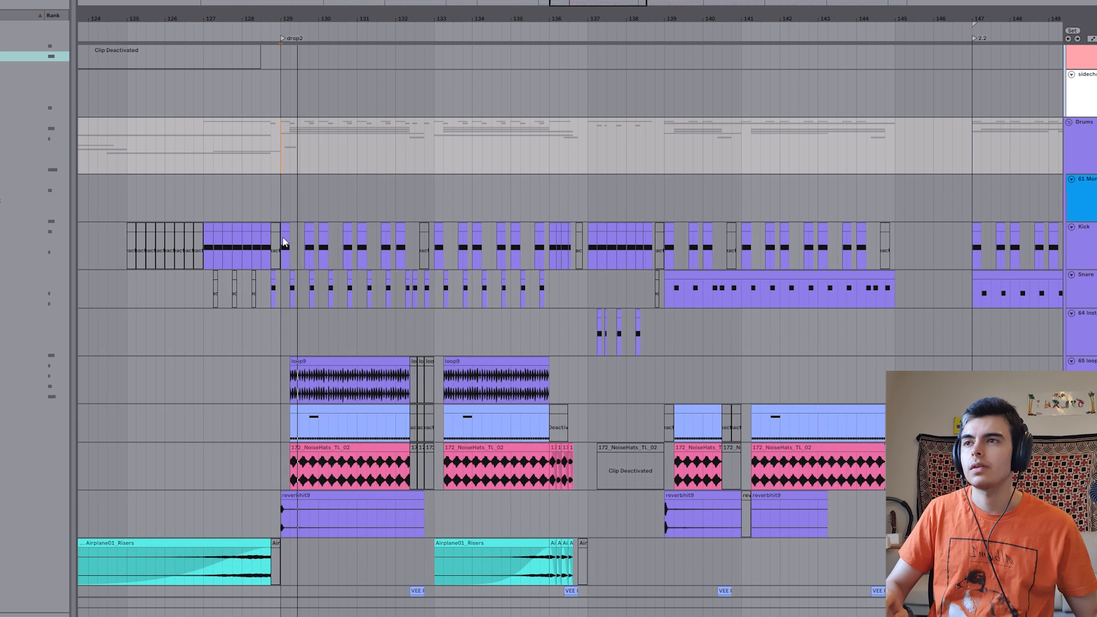
Step: Play the Kick track from the drop2 marker and show its device chain
scroll(273, 225, "down", 2)
scroll(273, 224, "up", 3)
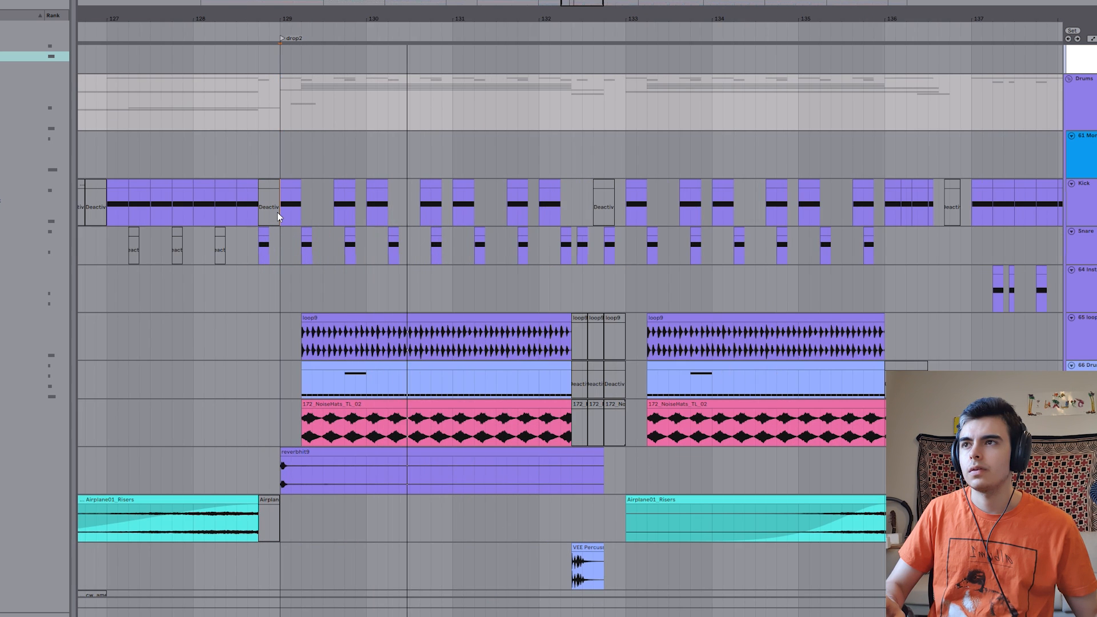
left_click(279, 213)
key("space")
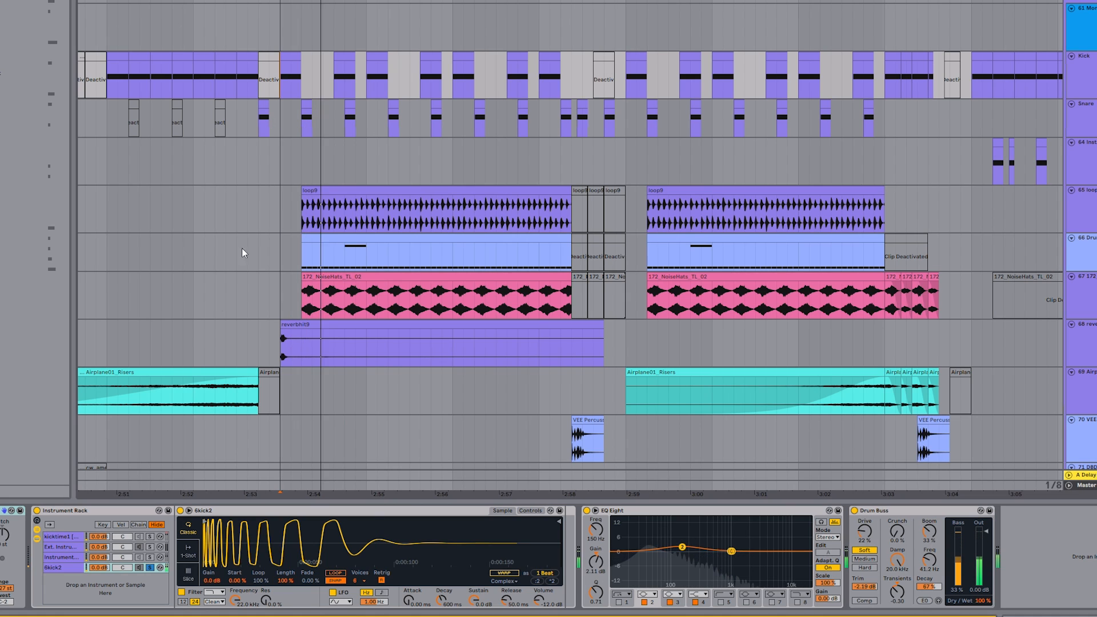
key("space")
Step: Play the Snare track from just after the drop2 marker with its device chain shown
left_click(285, 116)
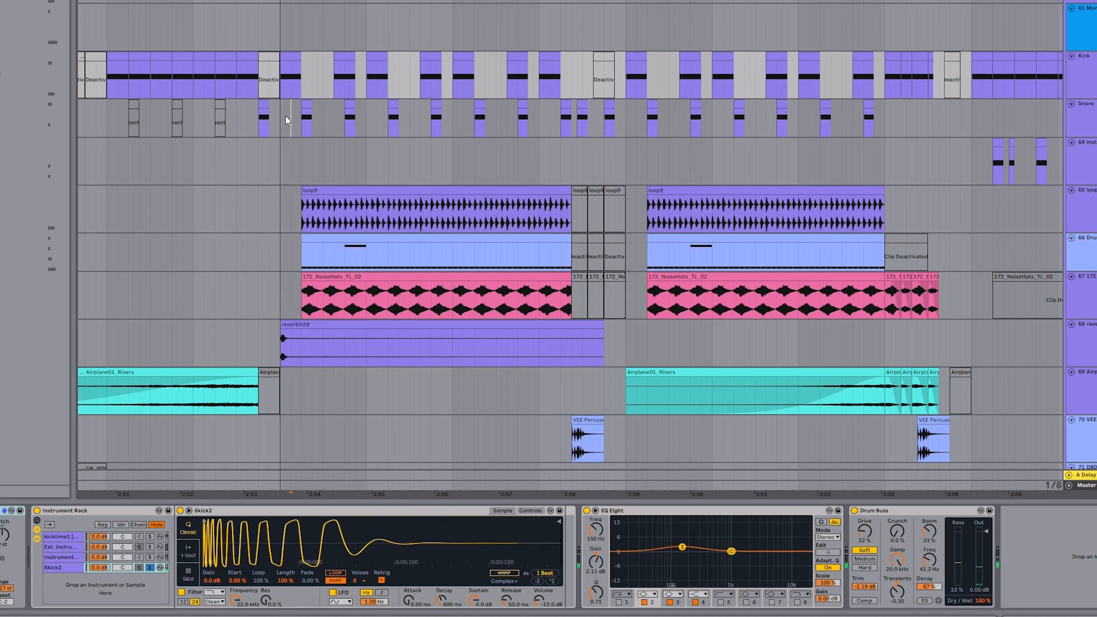
key("space")
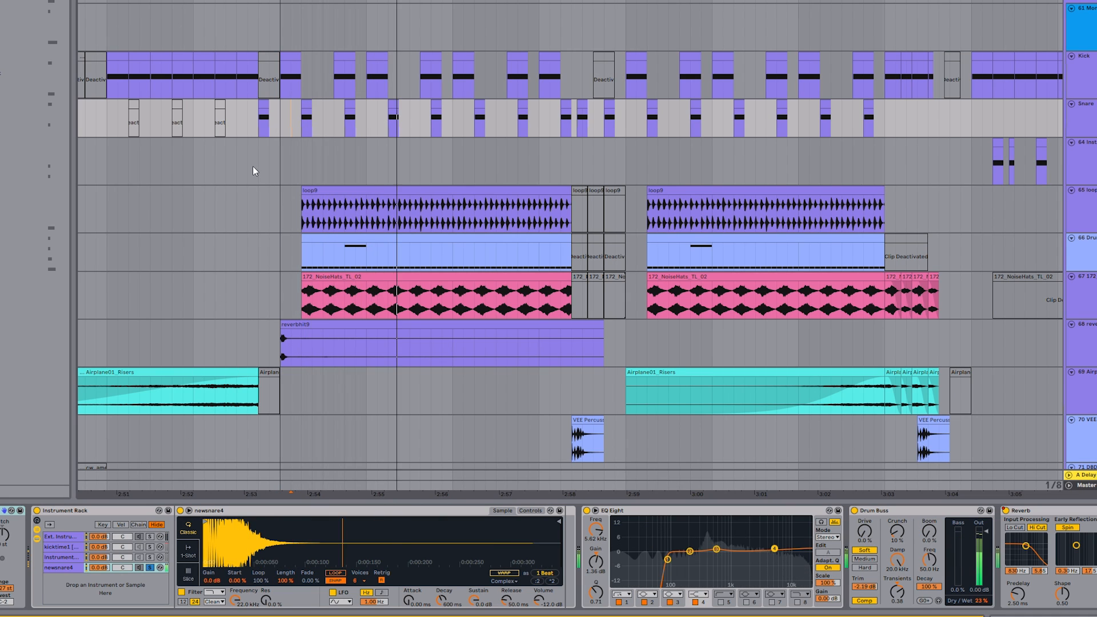
key("space")
Step: Audition the Kick rack's layers from drop2, soloing the UMRU_kick_european_02 chain and the 6kick2 chain in turn
left_click(279, 76)
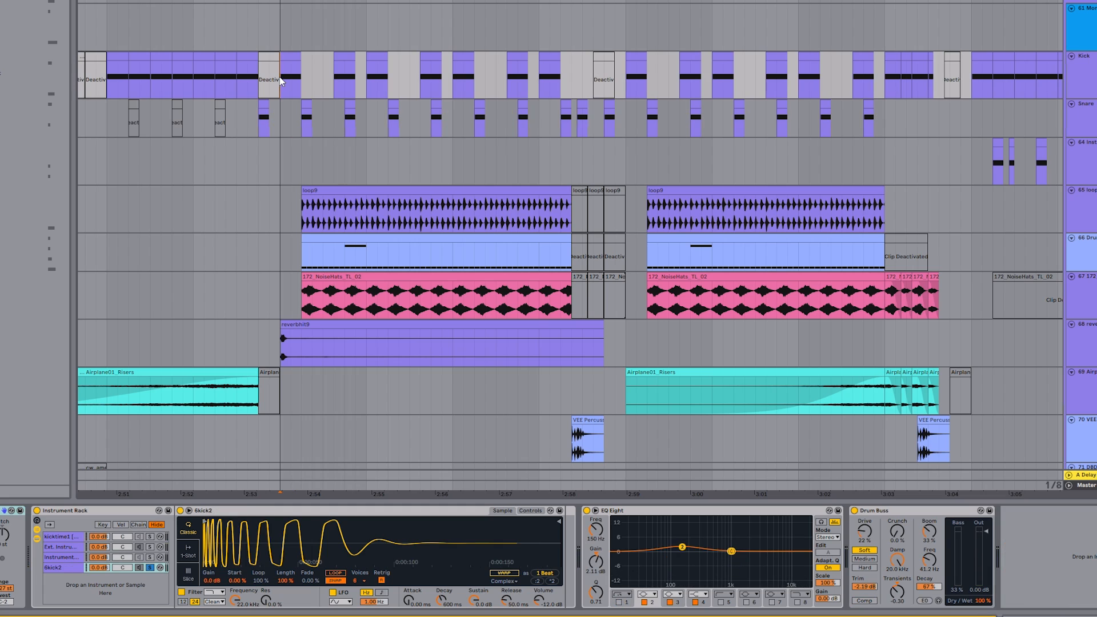
left_click(64, 558)
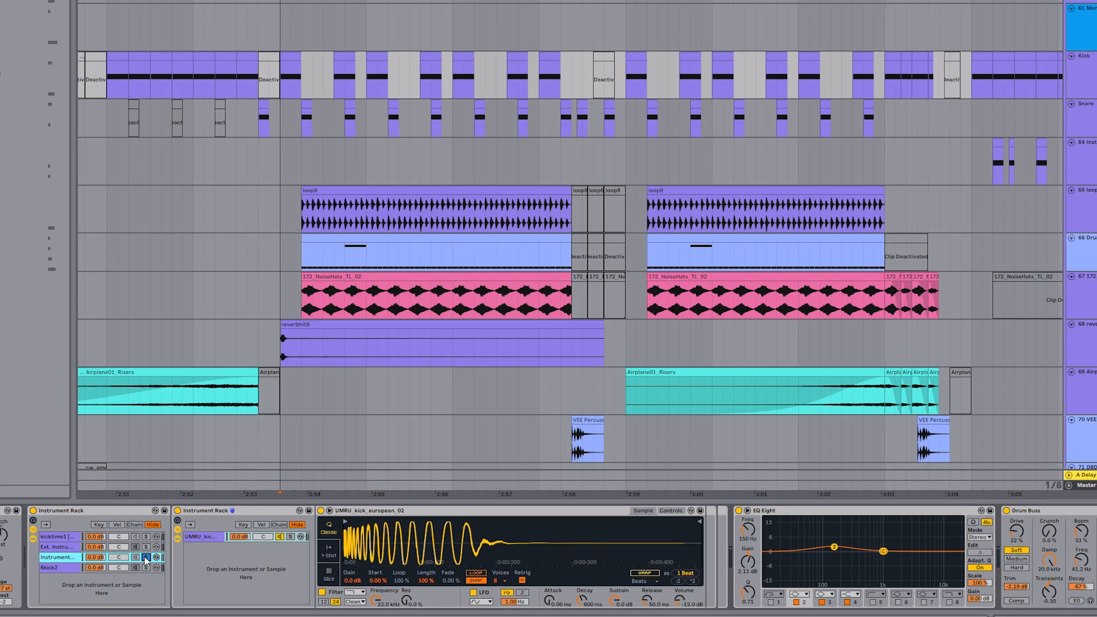
key("space")
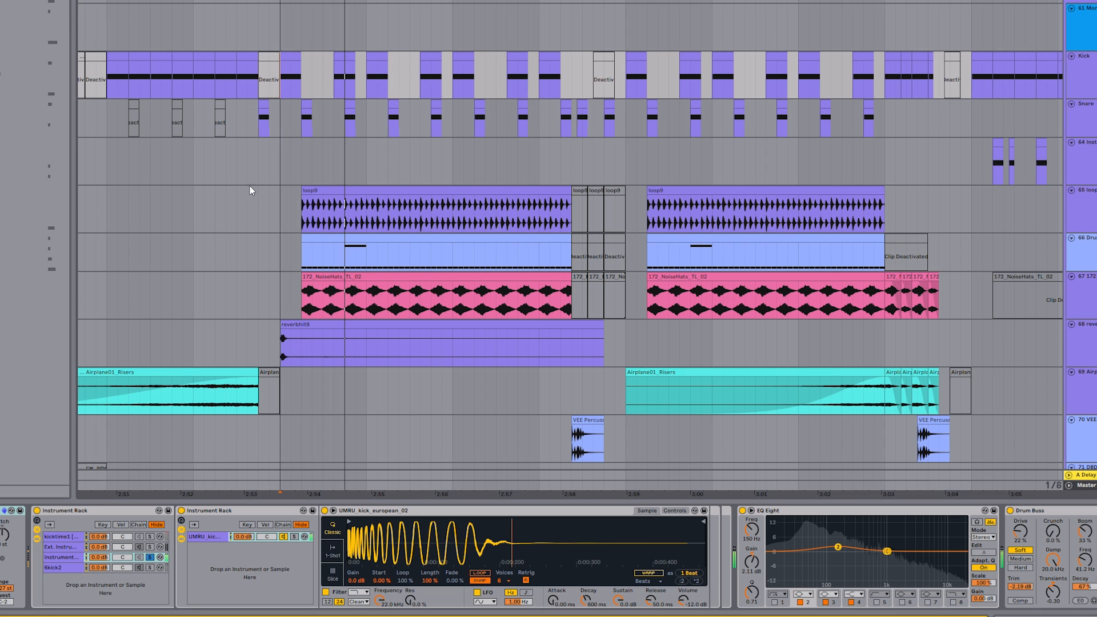
left_click(150, 568)
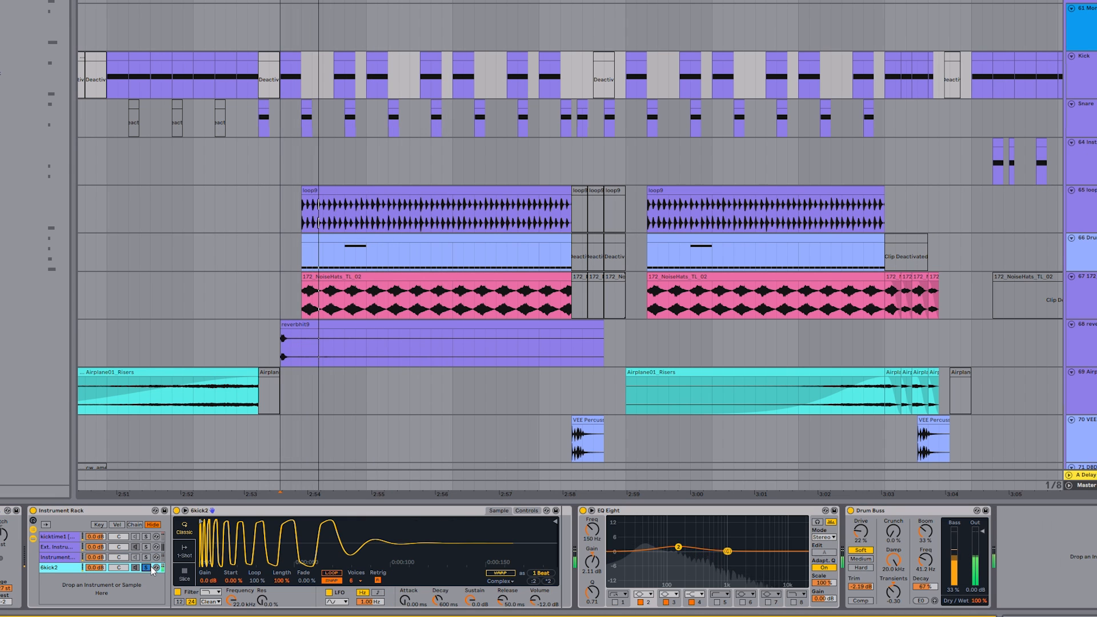
Step: Audition the Snare rack's layers from drop2, soloing the nested Instrument Rack chain and the last chain in turn
left_click(294, 118)
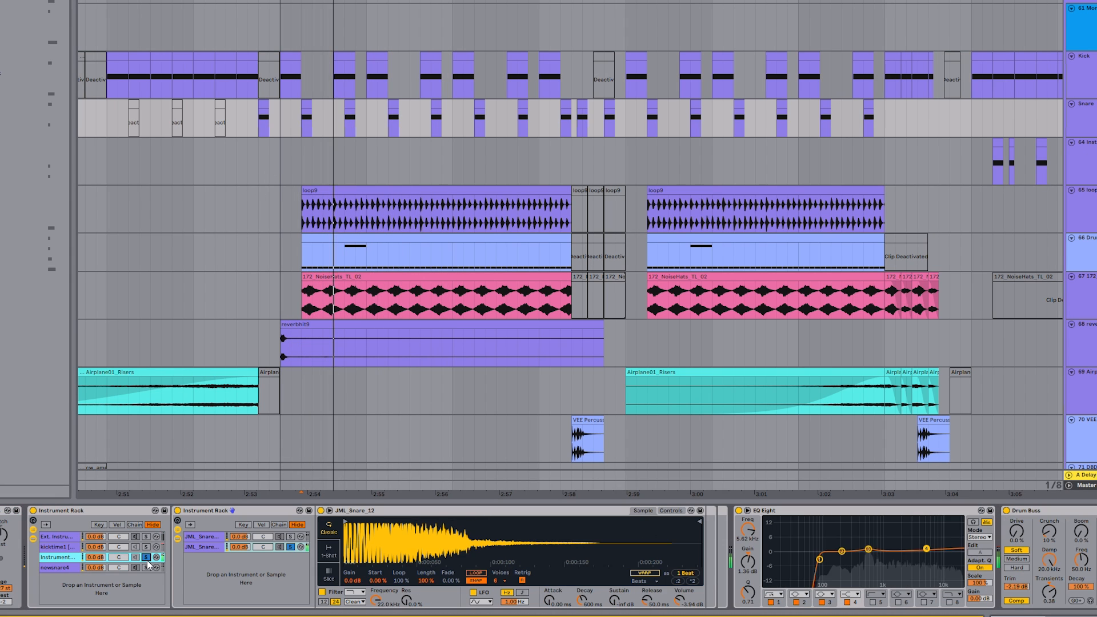
left_click(146, 559)
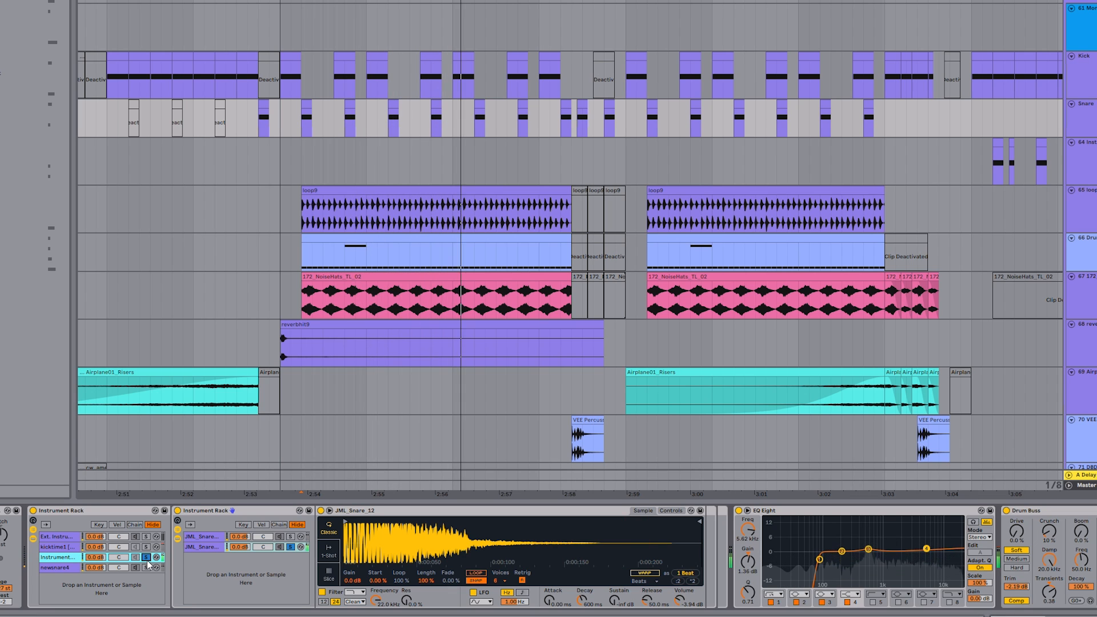
left_click(146, 567)
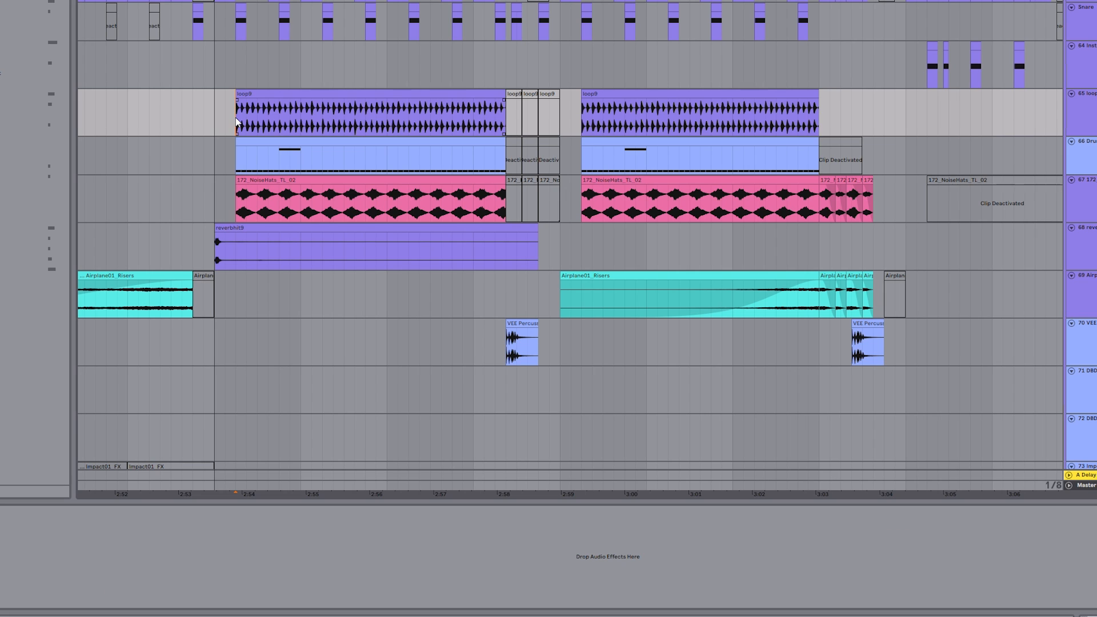
Step: Play the loop9 and 172_NoiseHats_TL_02 tracks from the start of their first clips after drop2
key("space")
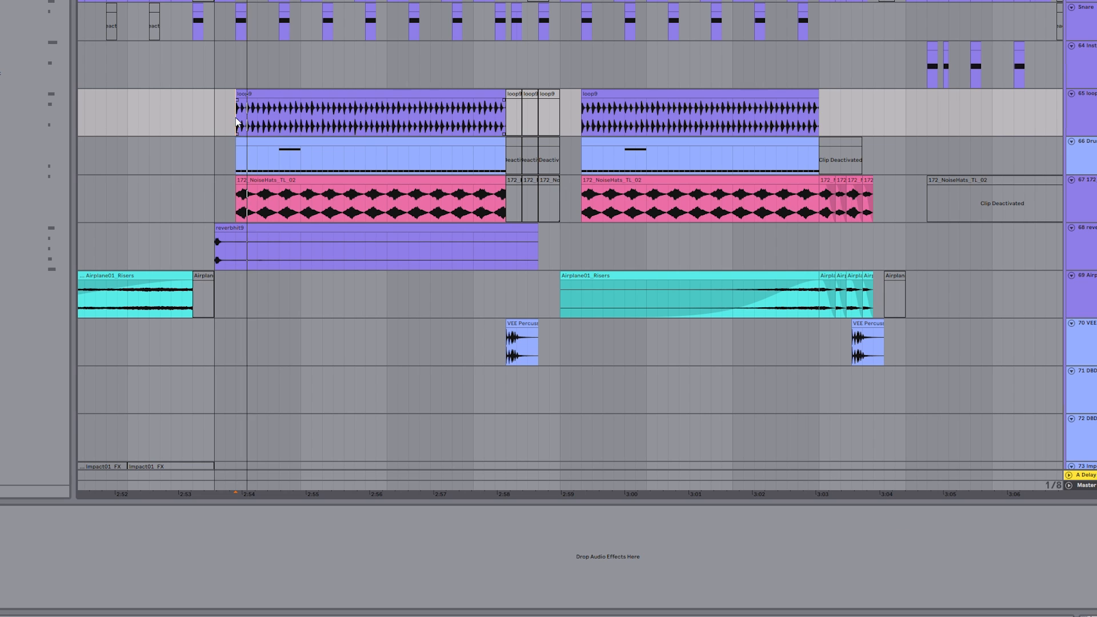
left_click(246, 142)
left_click(233, 122)
key("space")
key("space")
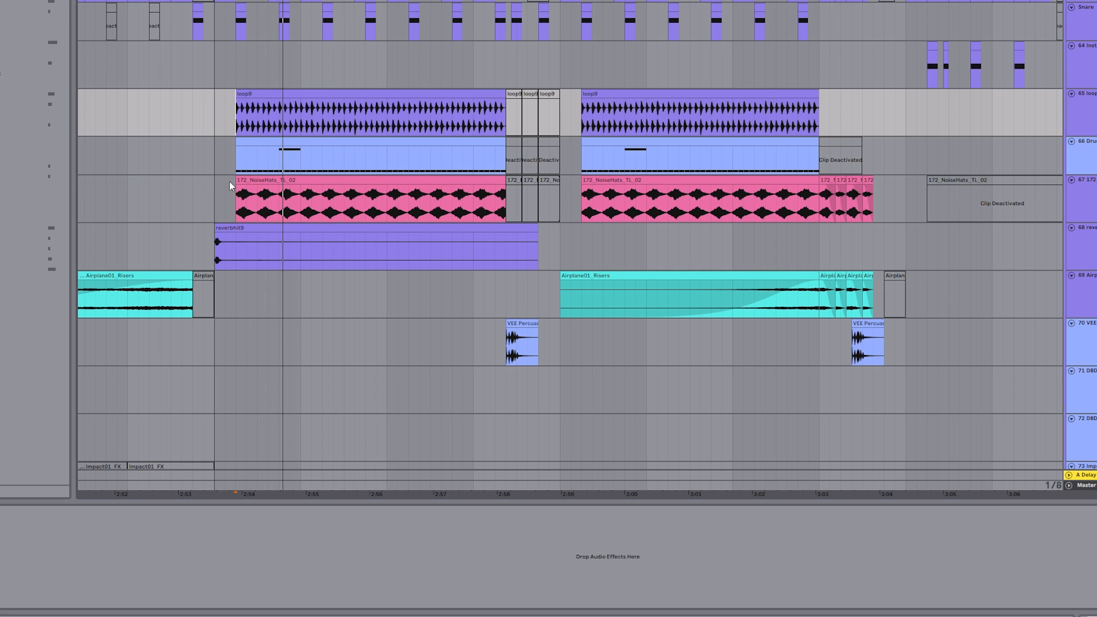
left_click(238, 193)
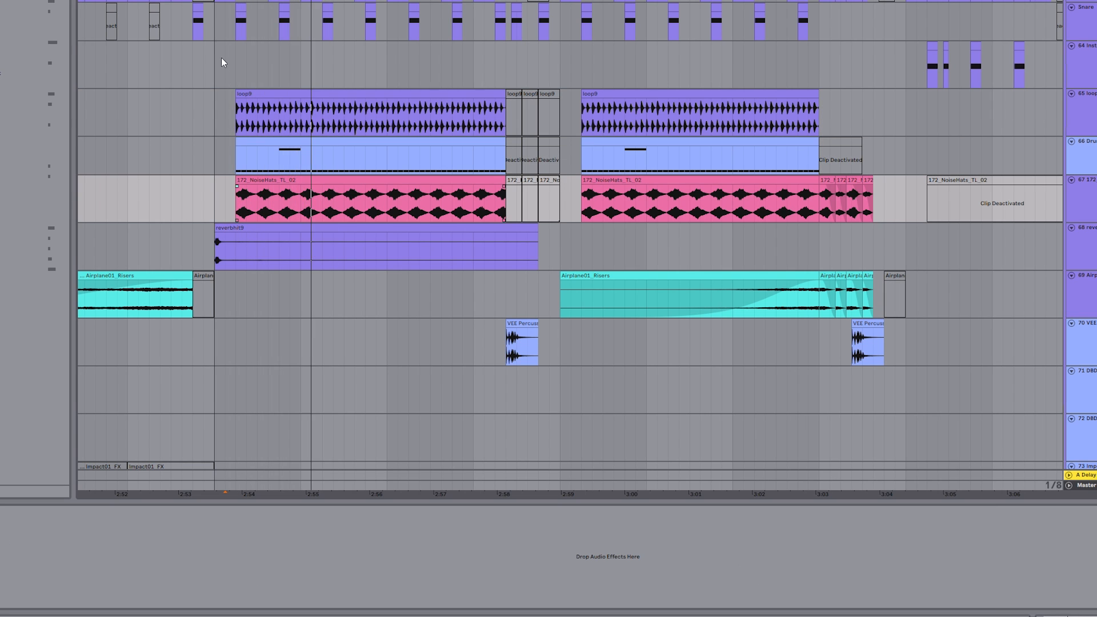
Step: Show the Snare track's device chain from Drum Buss through Reverb to the Delay at its end
scroll(221, 57, "up", 1)
left_click(221, 57)
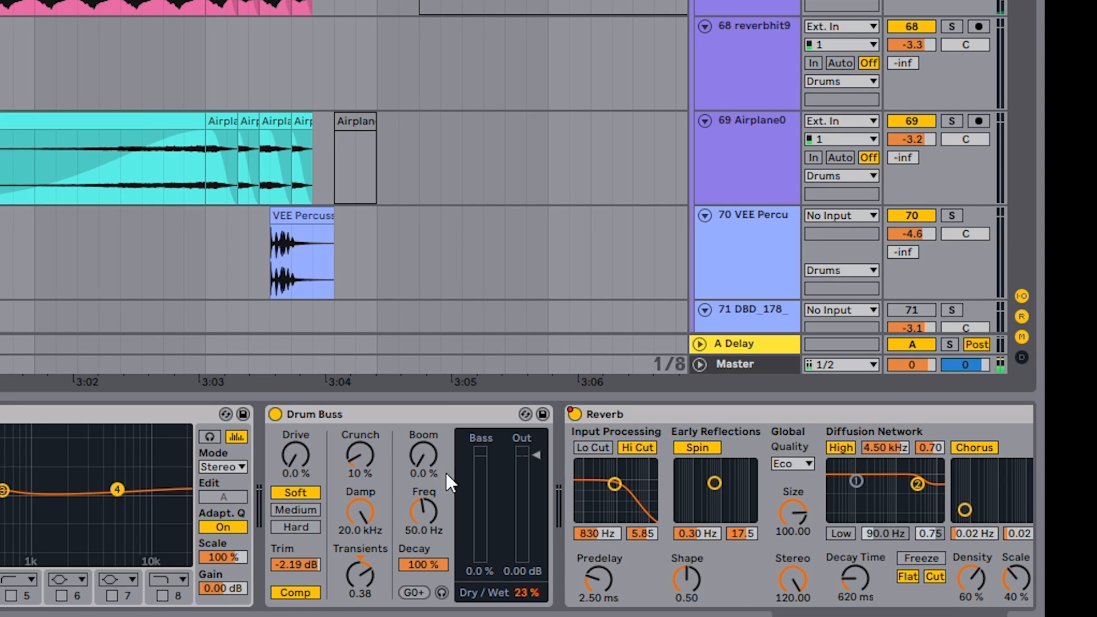
scroll(450, 483, "right", 5)
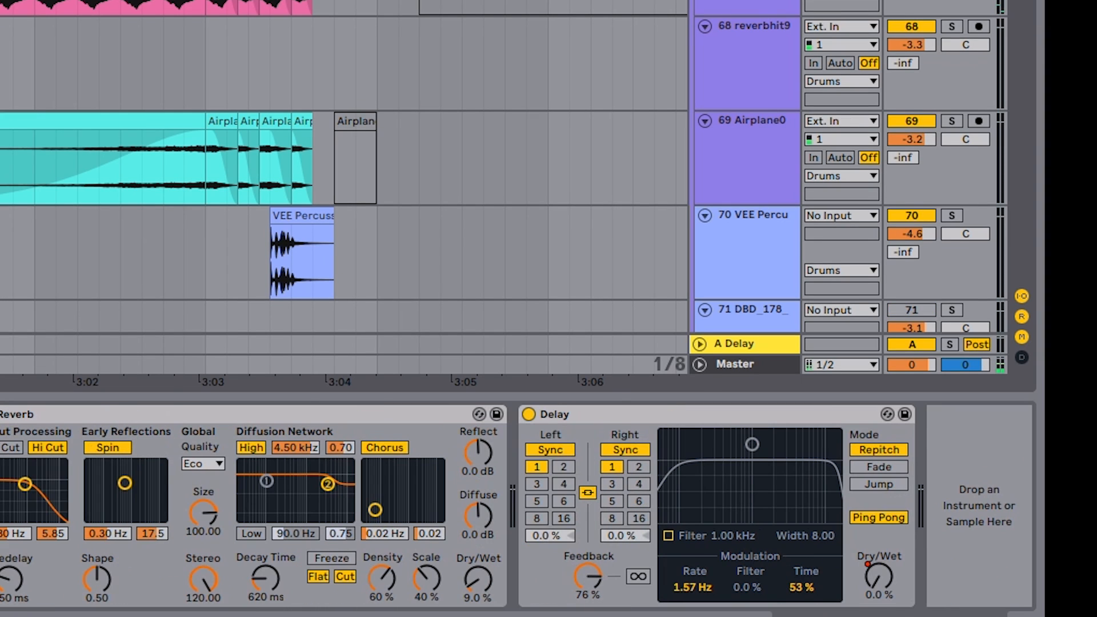
left_click(630, 413)
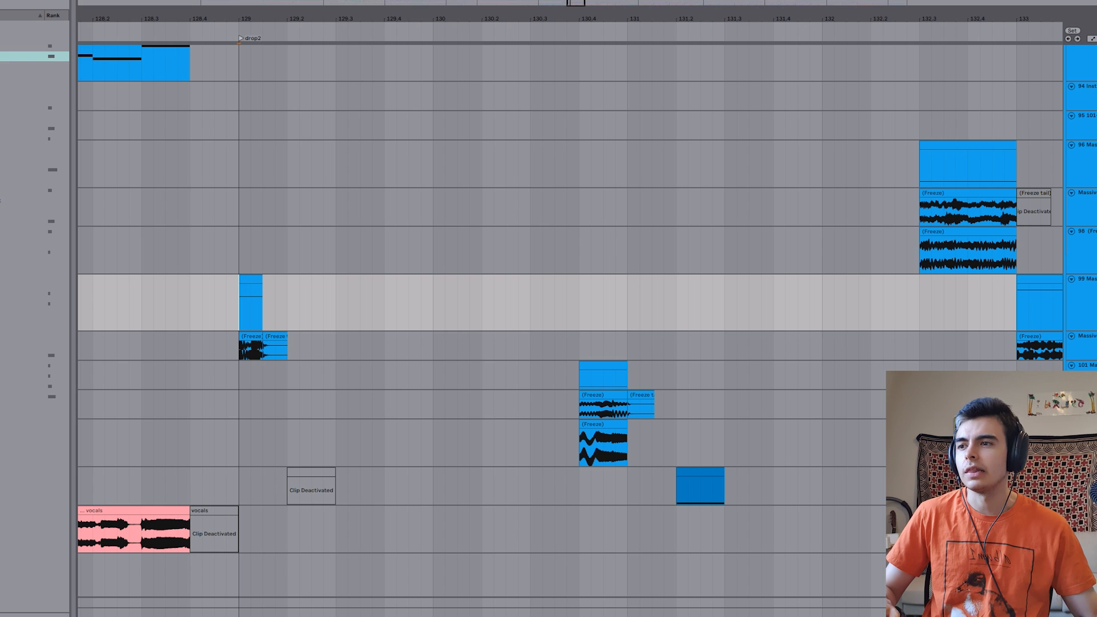
Step: Demonstrate the Comb filter's Pitch control in track 99's Massive and place the playback start of its frozen track at drop2
left_click(245, 616)
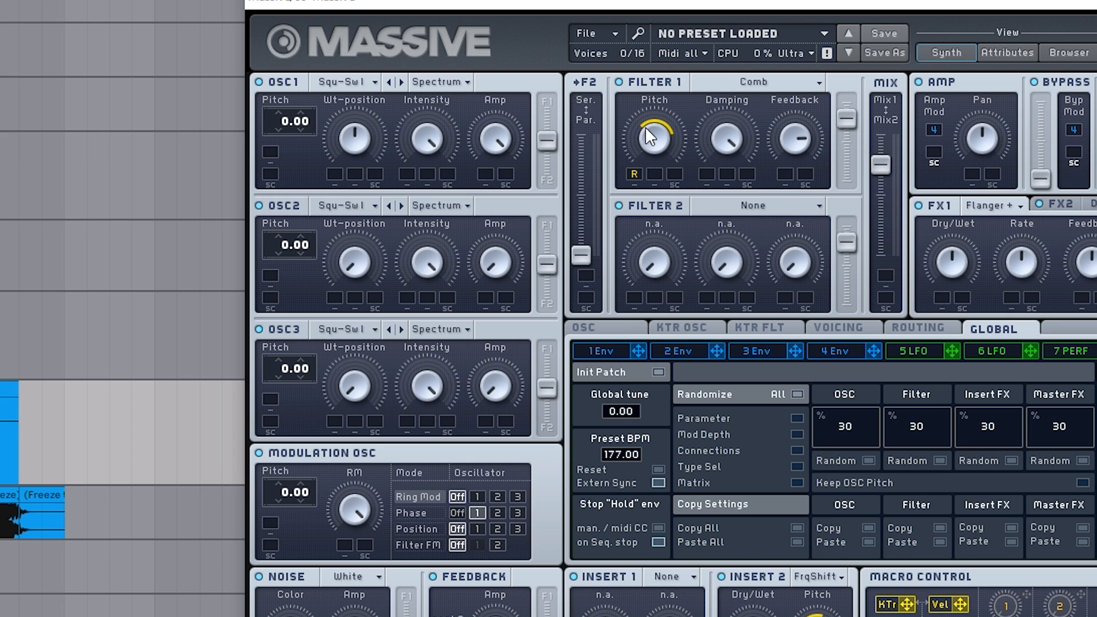
left_click_drag(654, 146, 658, 72)
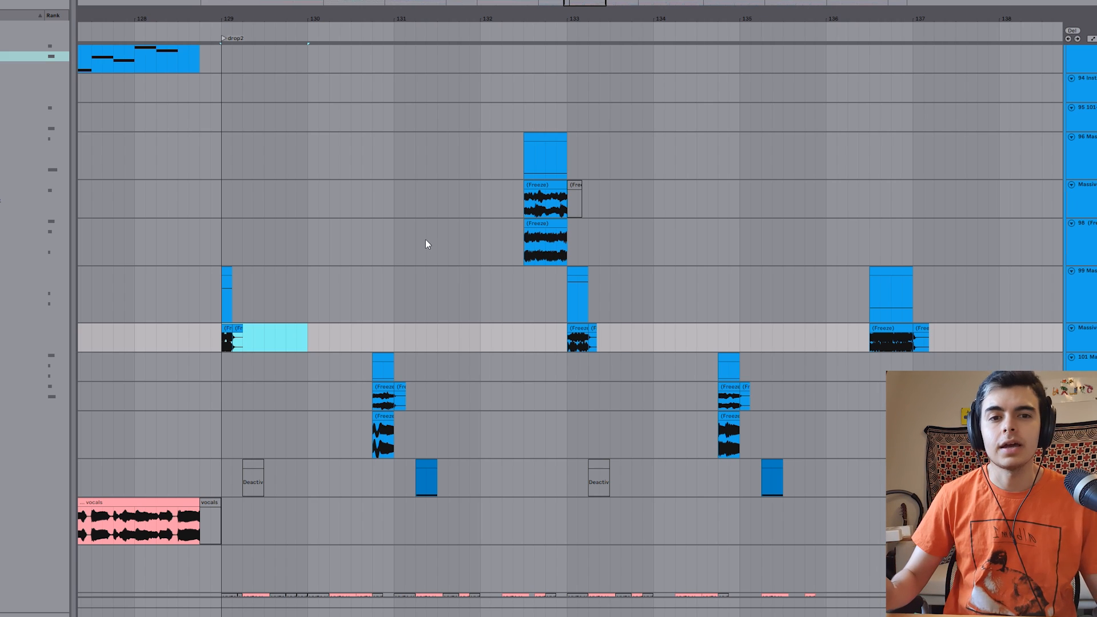
left_click(220, 337)
scroll(221, 336, "up", 1)
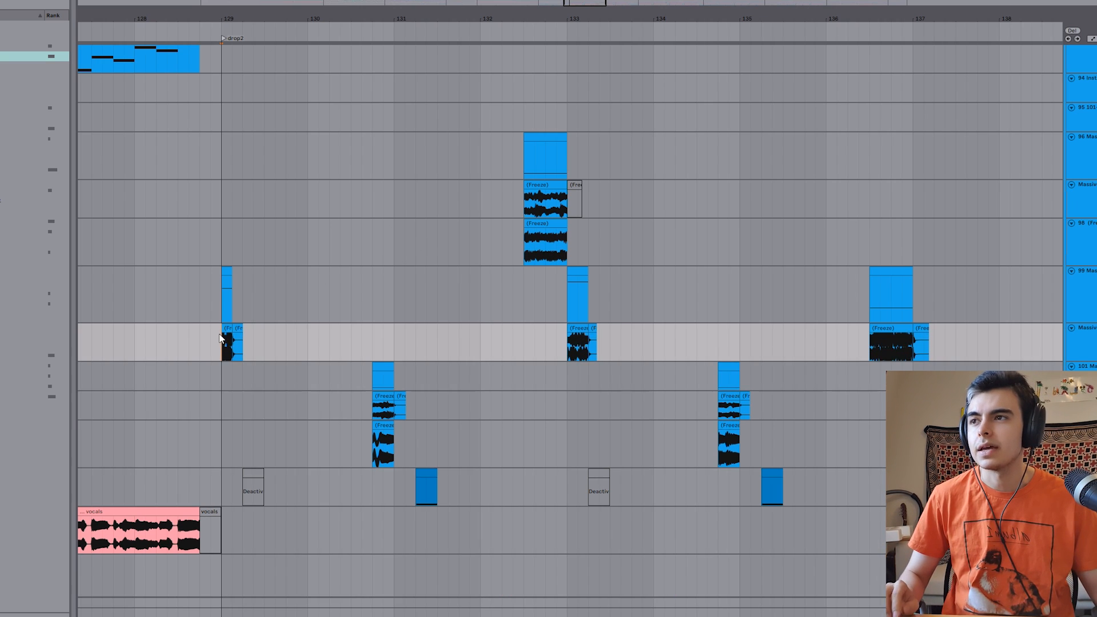
Step: Play the Massive sound from drop2 with its Arpeggiator bypassed, and re-enable the Arpeggiator
scroll(221, 336, "up", 6)
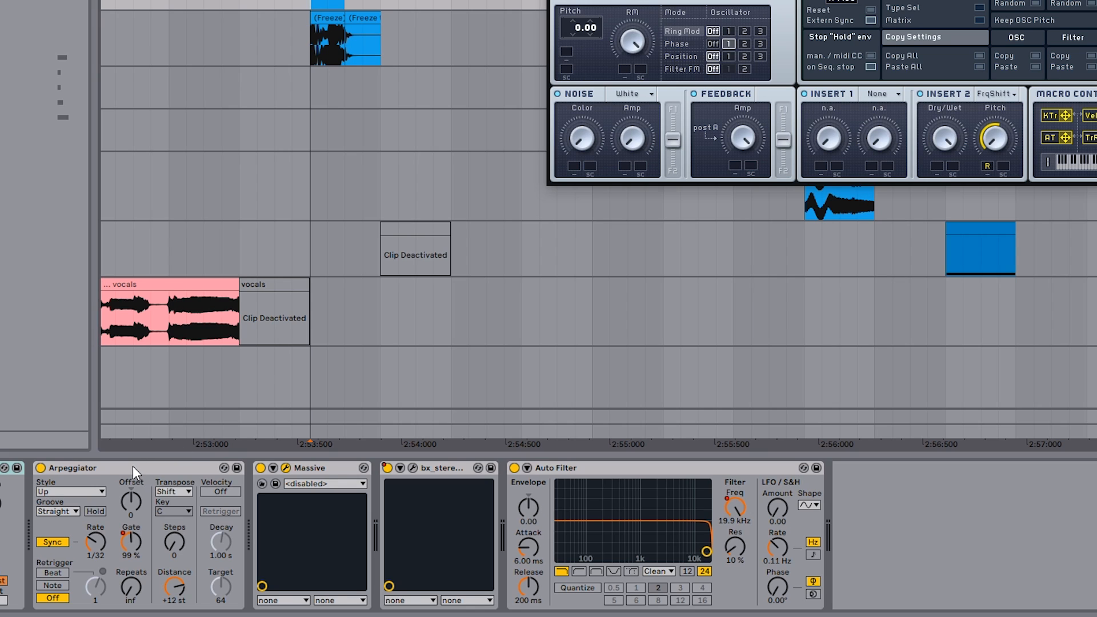
left_click(132, 466)
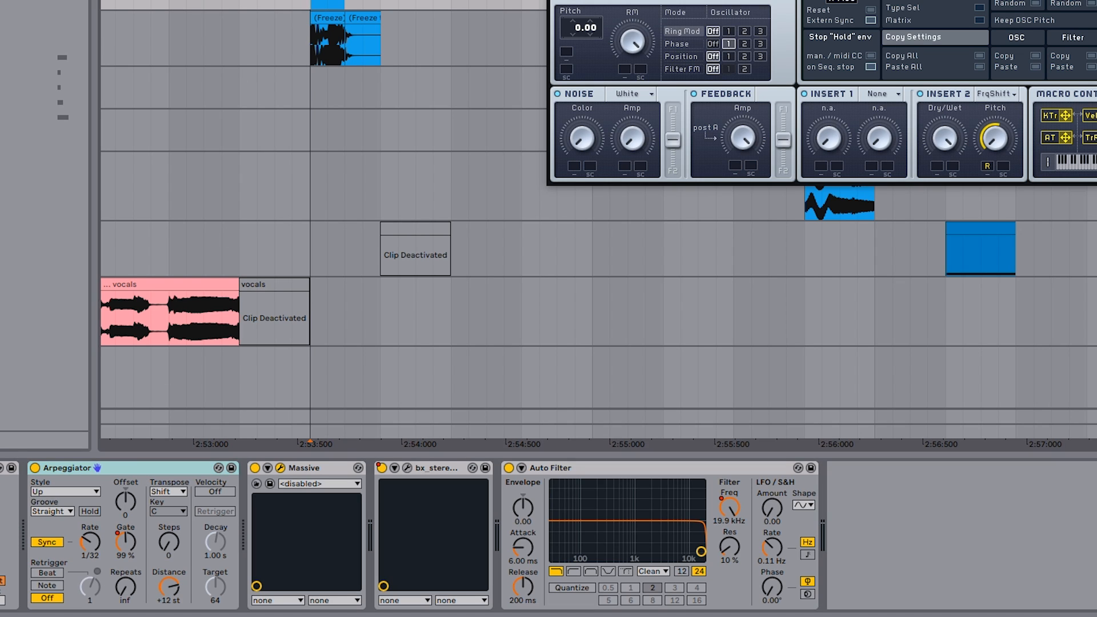
left_click(35, 469)
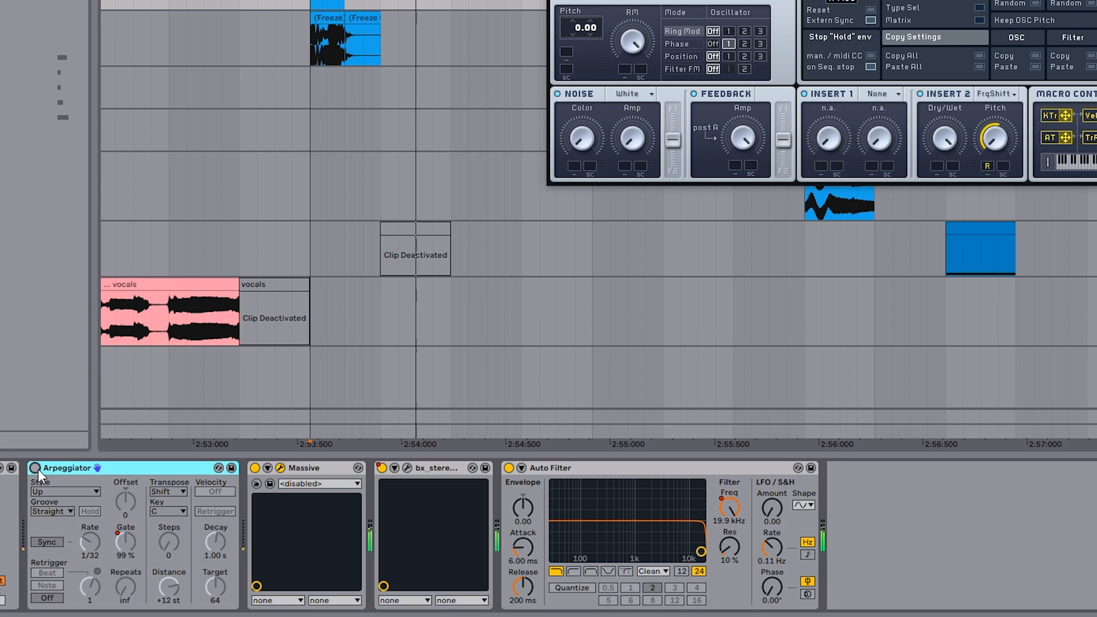
left_click(36, 468)
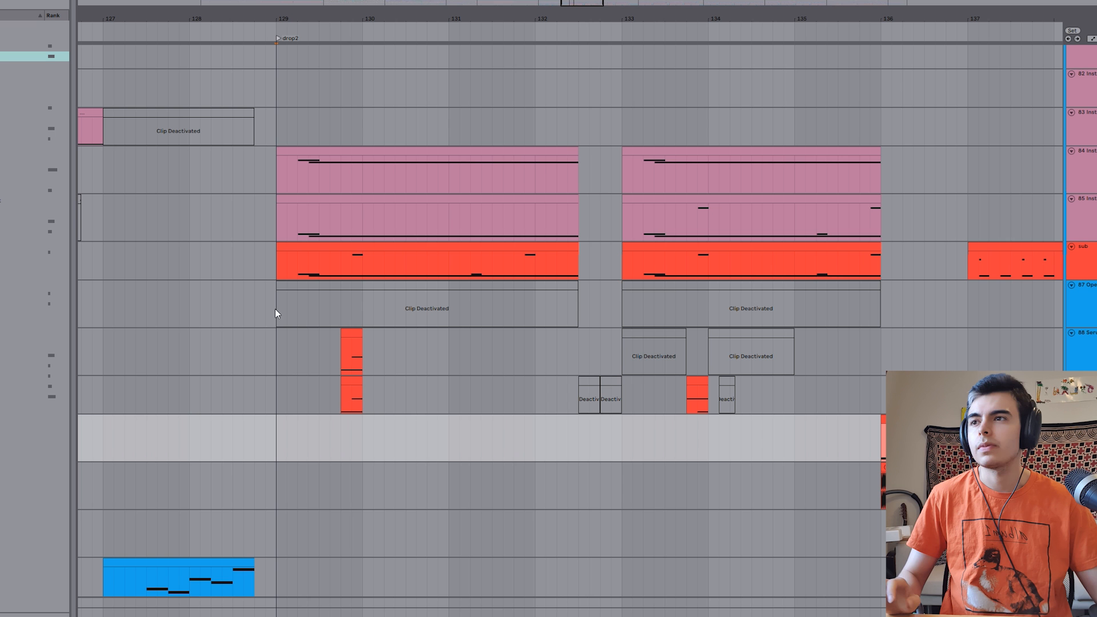
Step: Play the sub track from drop2 while showing graph 3 of its LFOTool, and close the plug-in
left_click(271, 258)
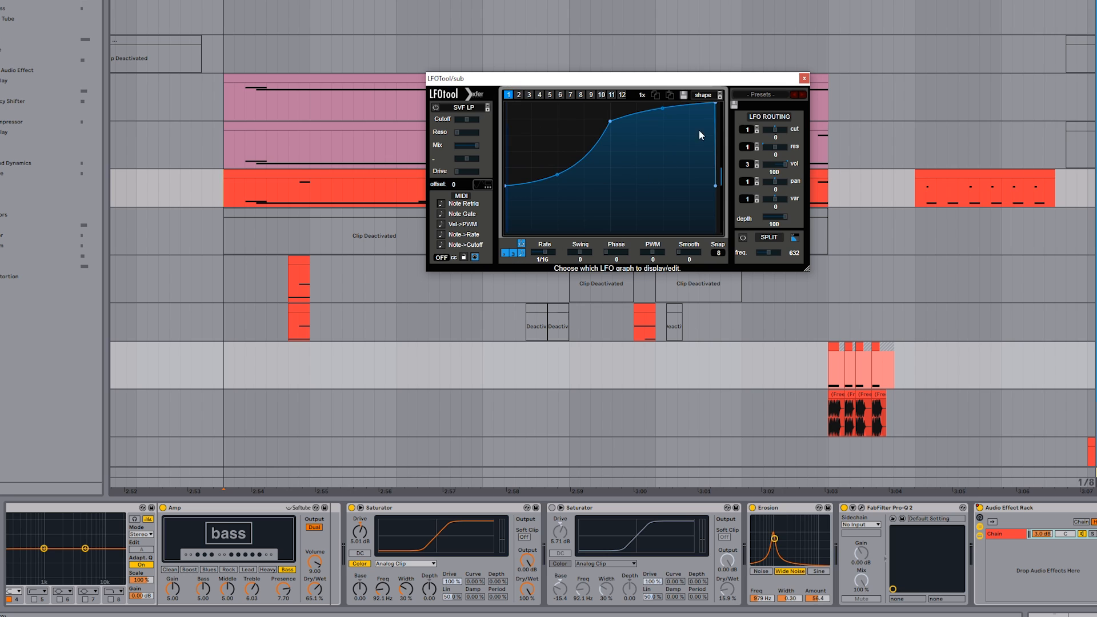
left_click(530, 95)
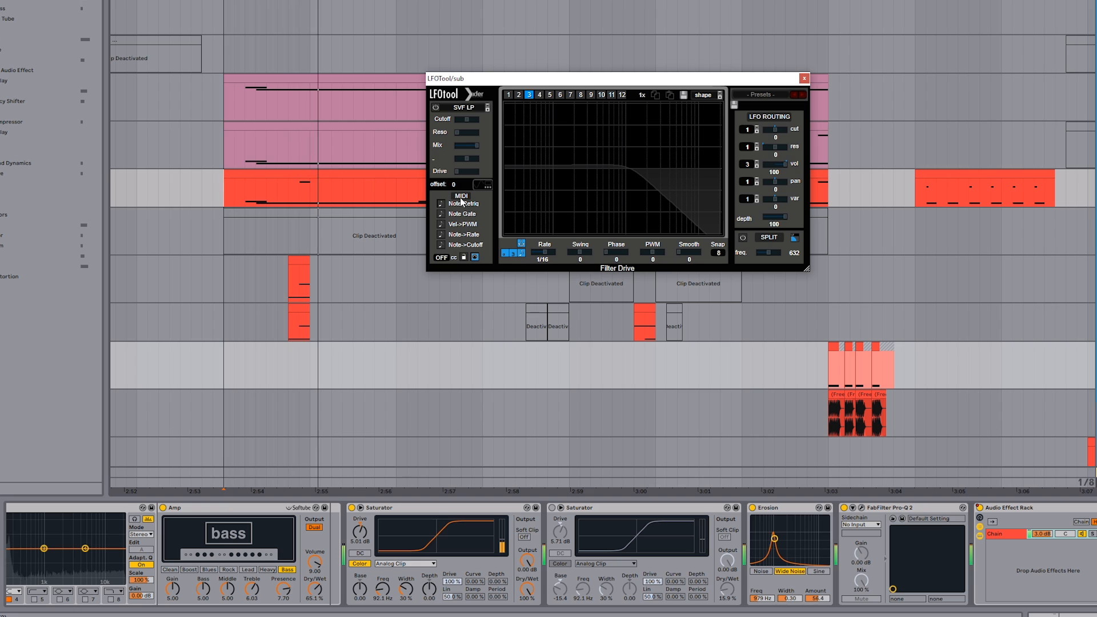
left_click(804, 78)
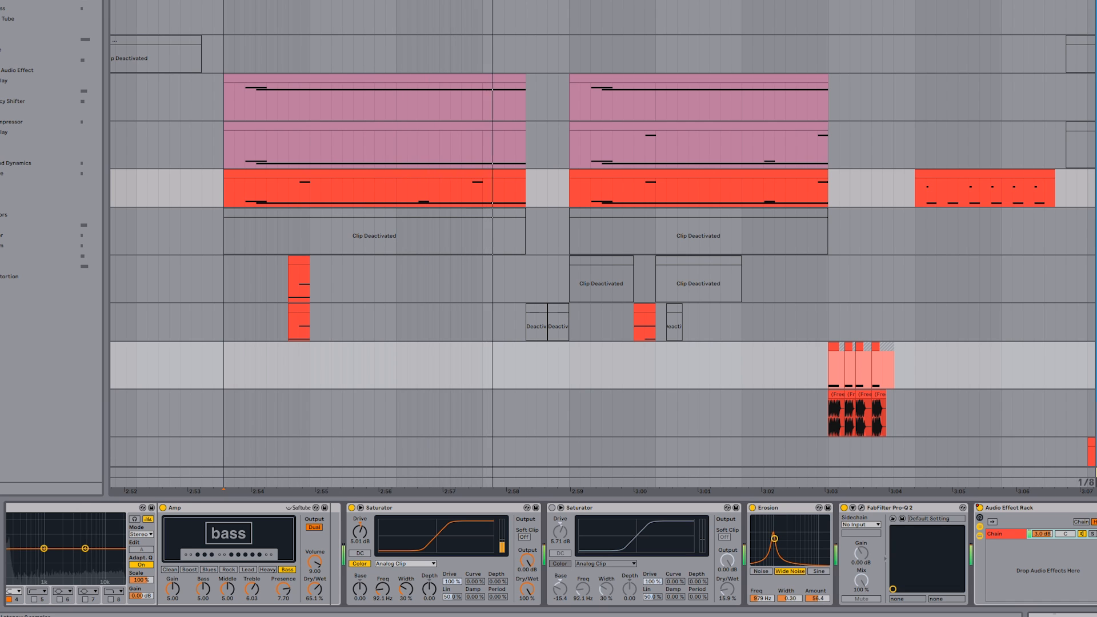
key("space")
Step: Show the Oscillator A wavetable editor and the FX page of the sub track's Serum
left_click_drag(485, 511, 749, 535)
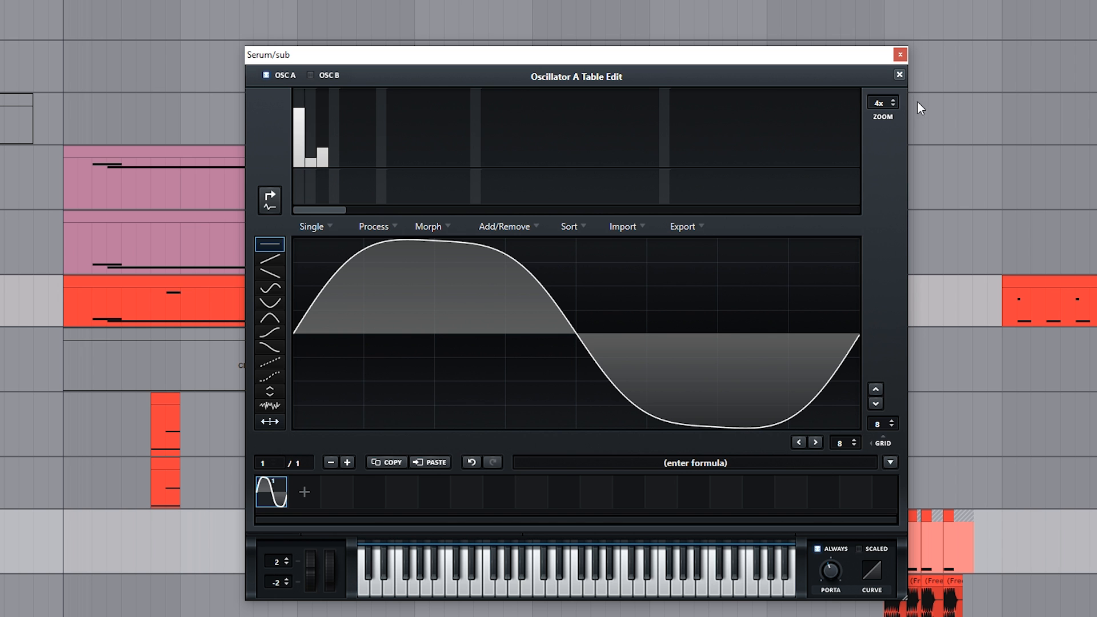
left_click(900, 75)
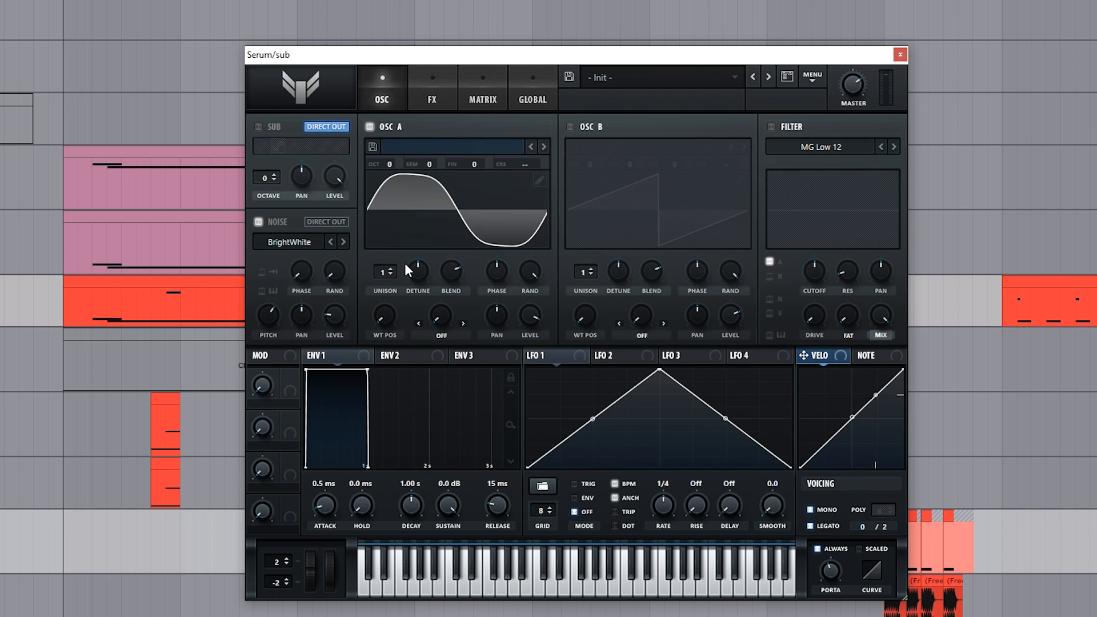
left_click(539, 181)
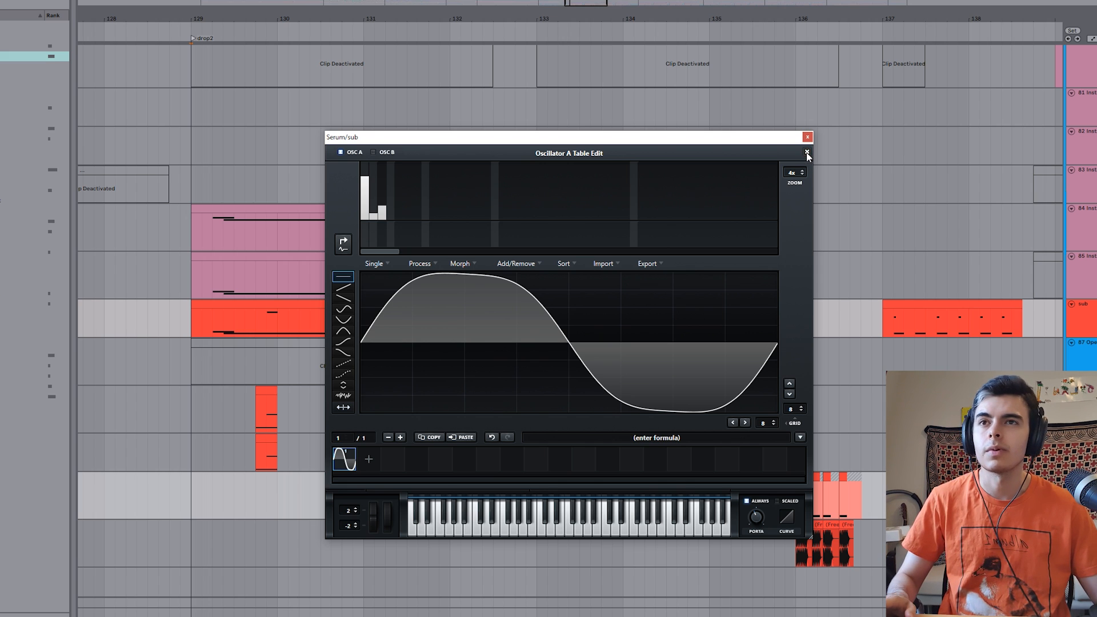
left_click(808, 153)
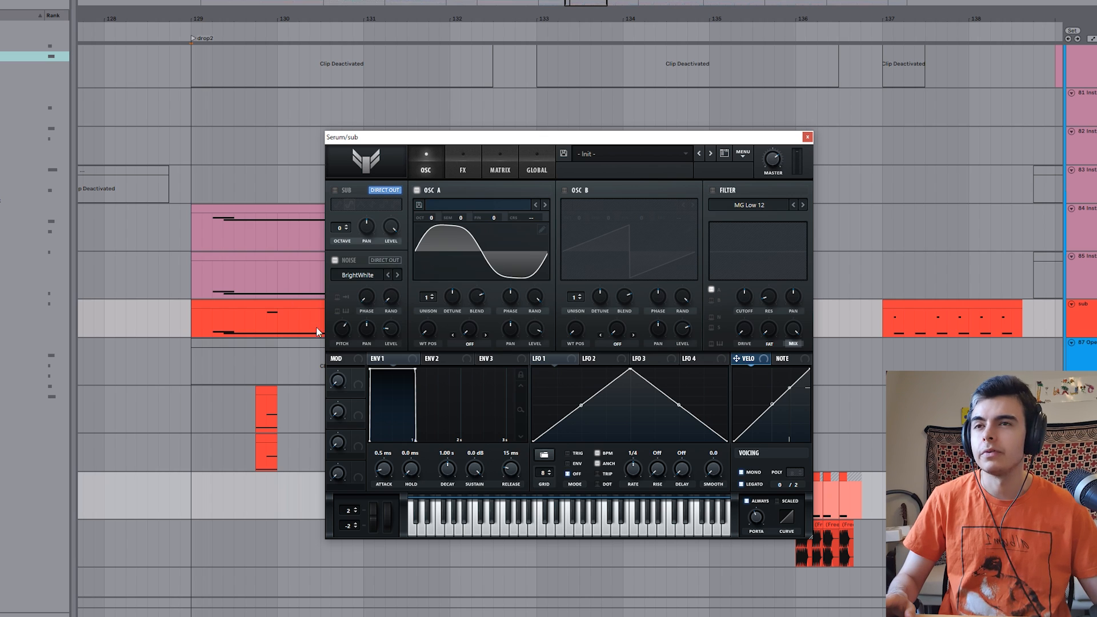
left_click(460, 165)
left_click(429, 162)
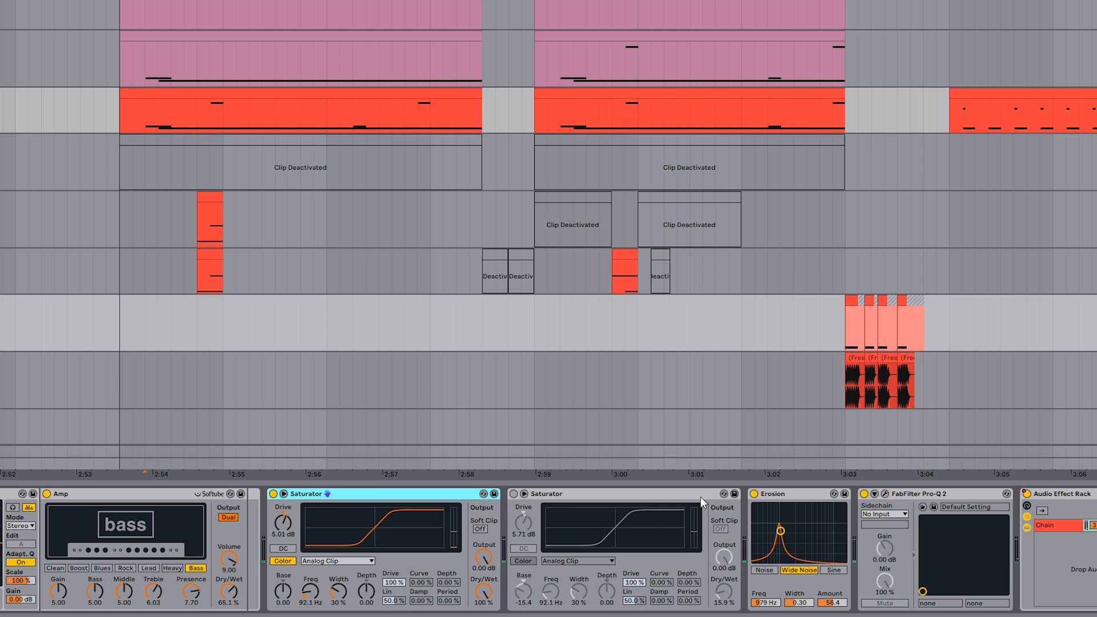
Step: Delete the bypassed second Saturator from the sub track's device chain
left_click(701, 496)
key("Delete")
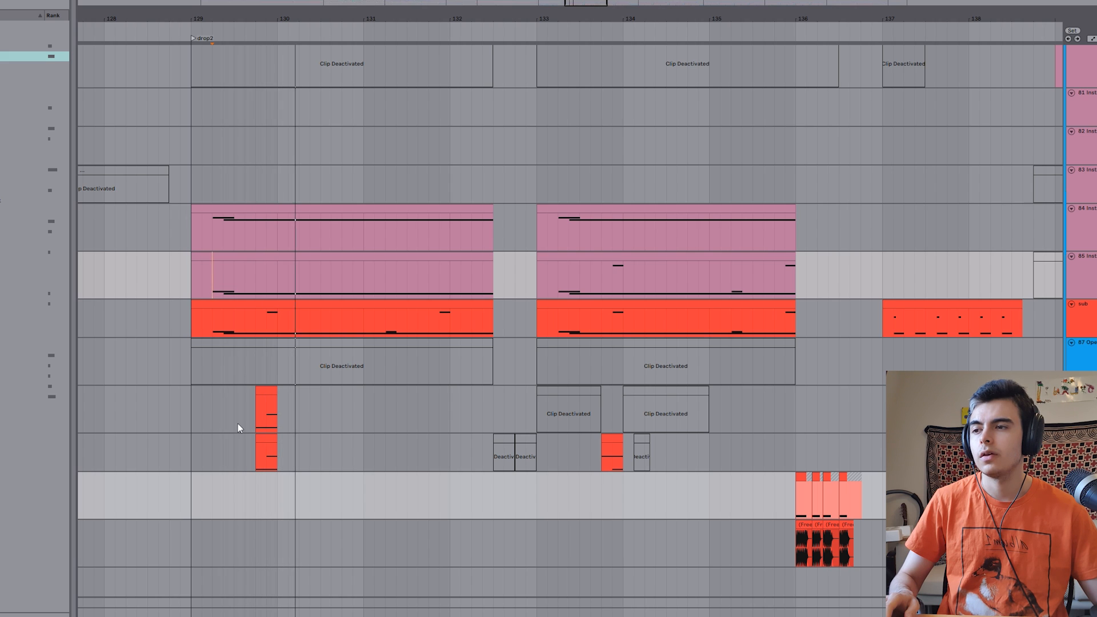
Step: Show the Massive patch of the 85 Instrument Rack track and select its VR PHAT 4.0 rack
key("space")
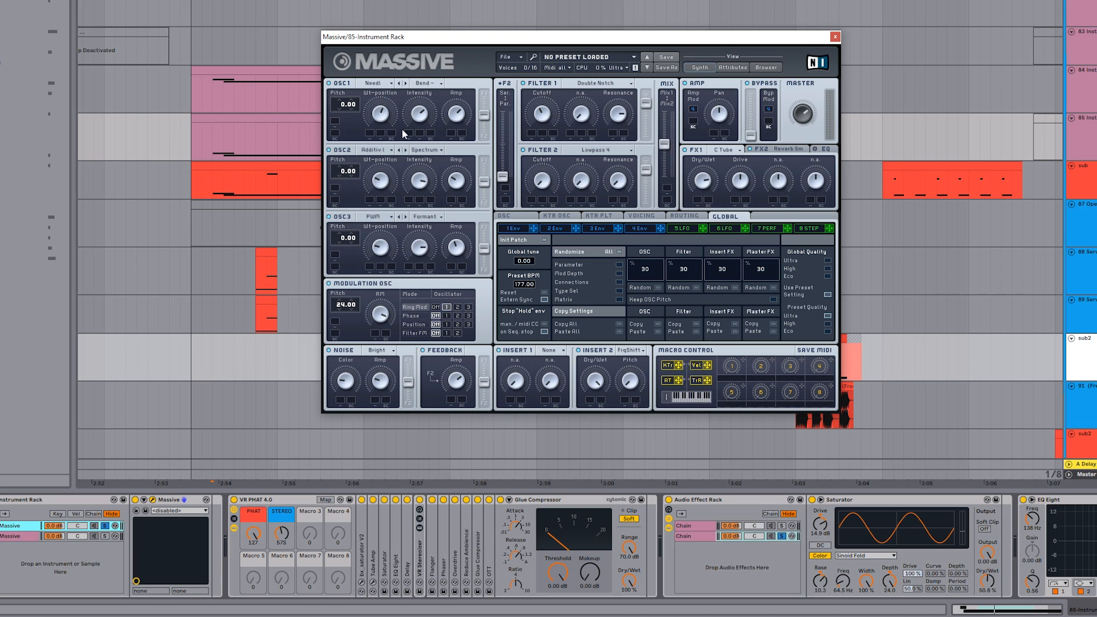
left_click_drag(411, 37, 375, 5)
left_click(294, 500)
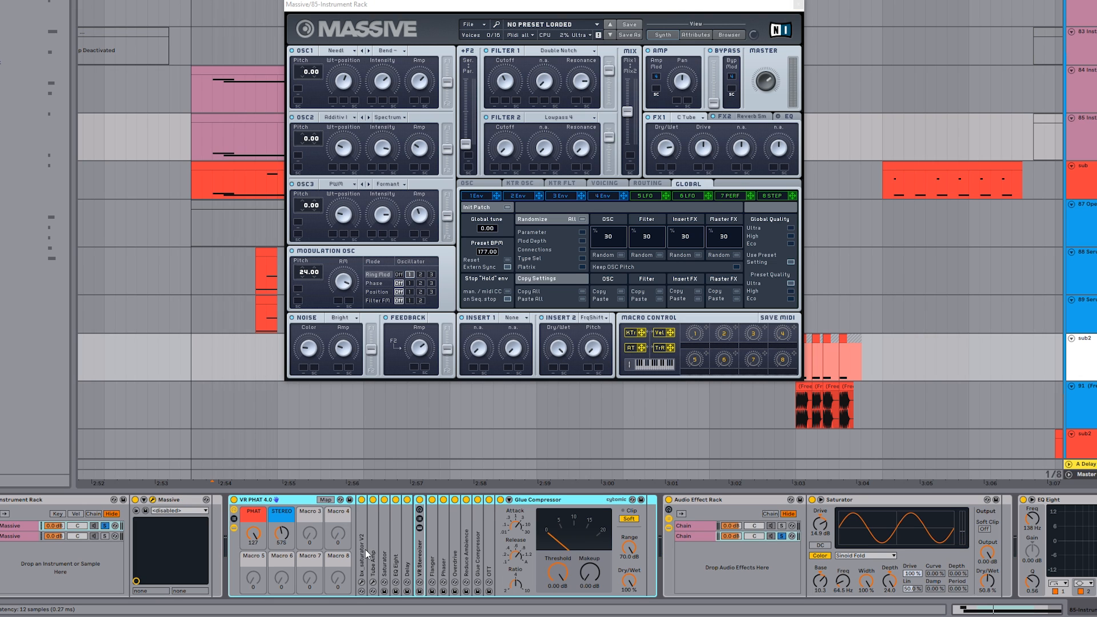
Step: Play track 85 with the Sinoid Fold Saturator in its Audio Effect Rack bypassed, and re-enable the Saturator
left_click(384, 546)
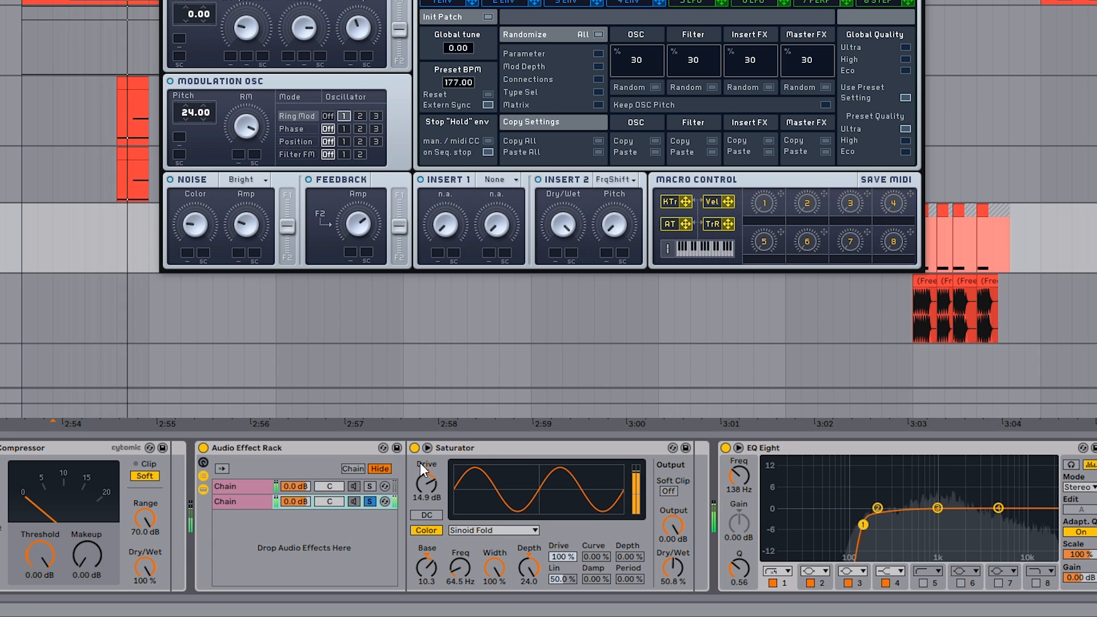
left_click(415, 447)
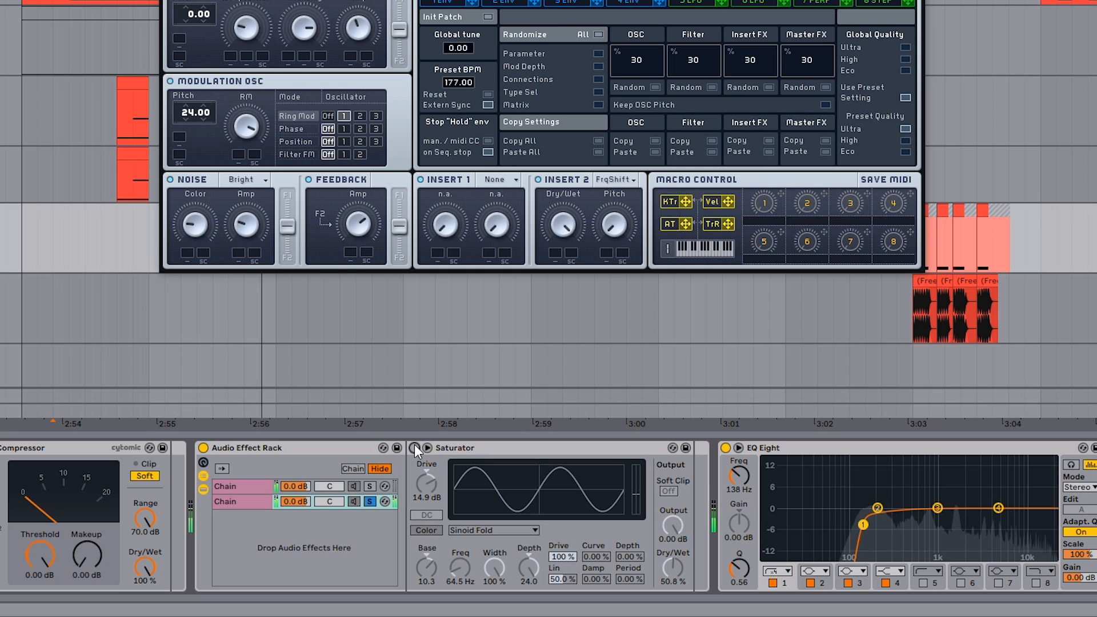
left_click(415, 448)
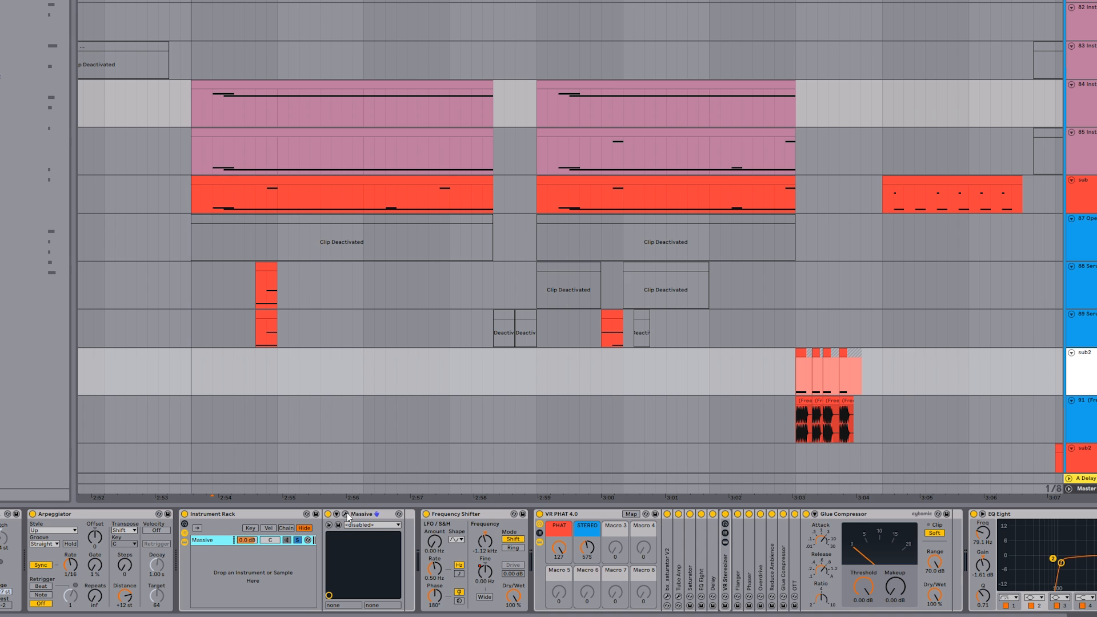
Step: Fold the devices after the Frequency Shifter on track 84, including VR PHAT 4.0, the Audio Effect Rack and both EQ Eights
double_click(561, 512)
double_click(584, 515)
double_click(586, 516)
double_click(593, 516)
double_click(672, 514)
double_click(938, 518)
left_click(719, 522)
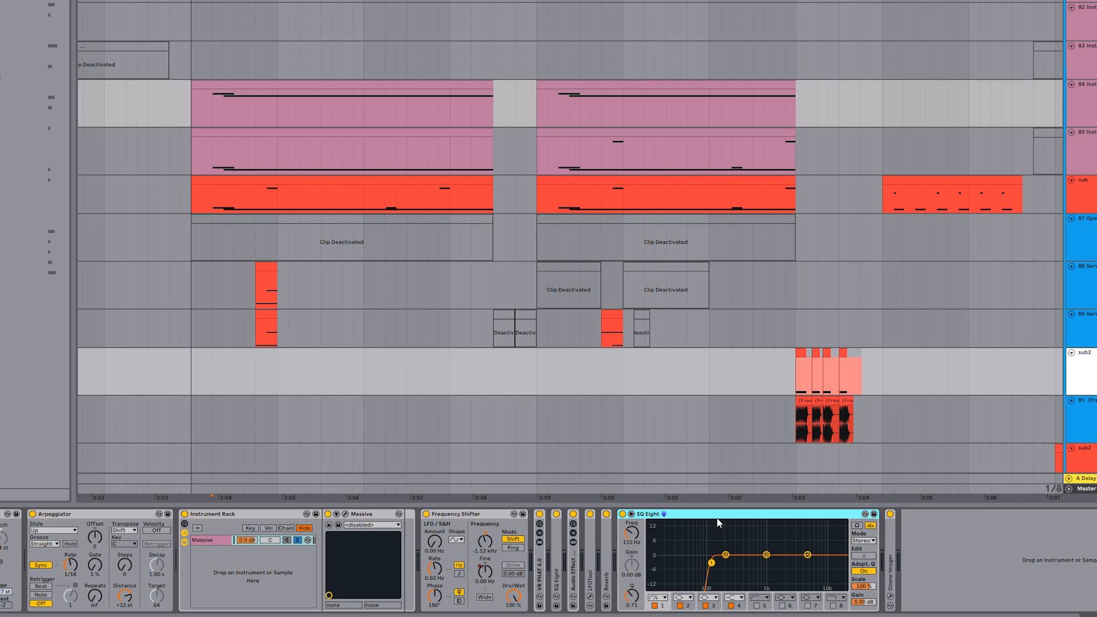
double_click(686, 515)
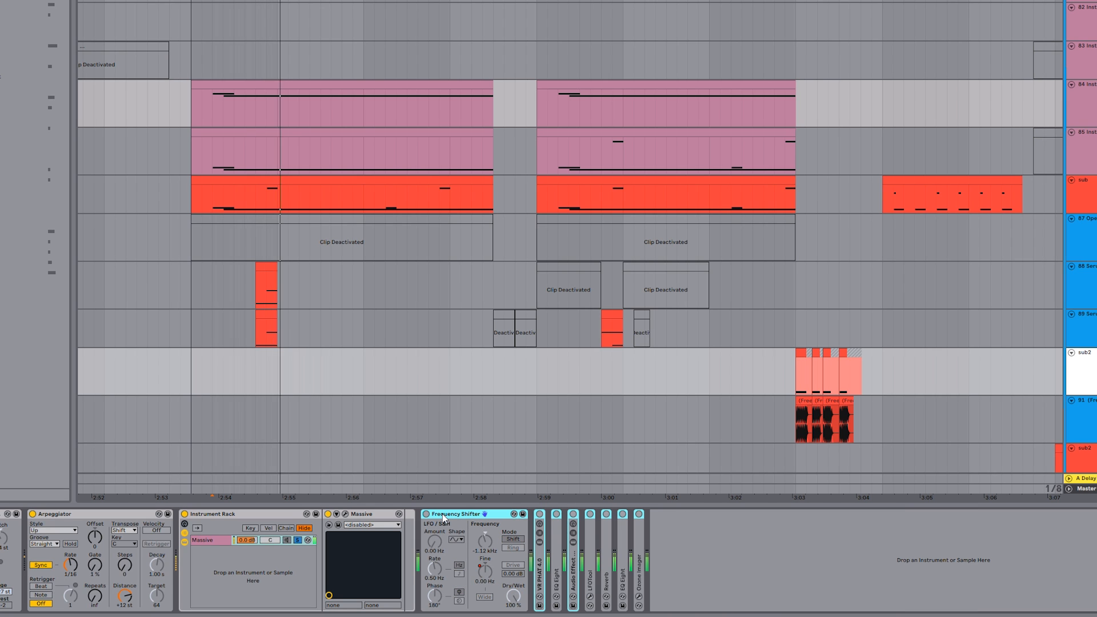
Step: Show track 84's Massive patch beside its folded effects and play the sound from just after drop2
key("space")
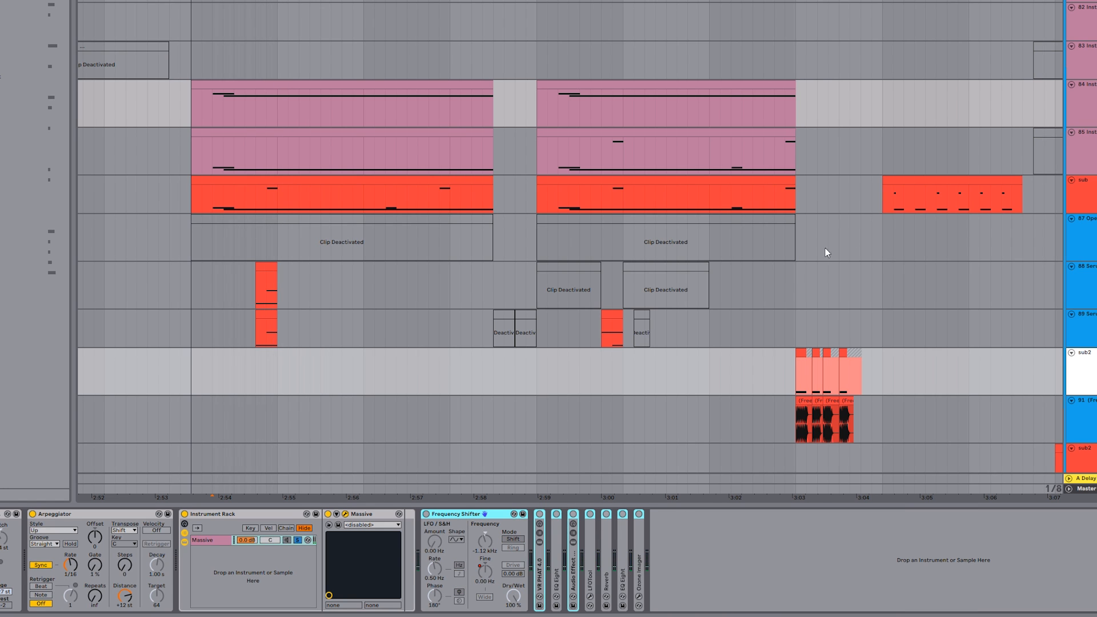
left_click_drag(926, 215, 482, 22)
key("space")
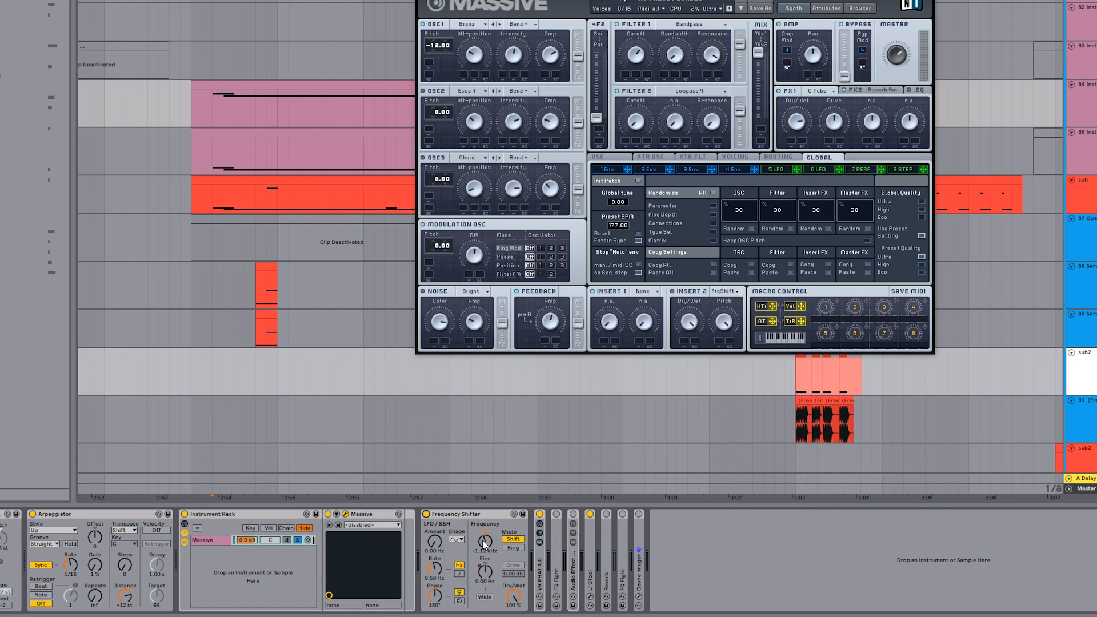
Step: Compare track 84 with the Frequency Shifter off and on, and show the Sinoid Fold Saturator chain in its Audio Effect Rack
left_click(427, 514)
left_click(427, 514)
double_click(572, 566)
left_click(604, 562)
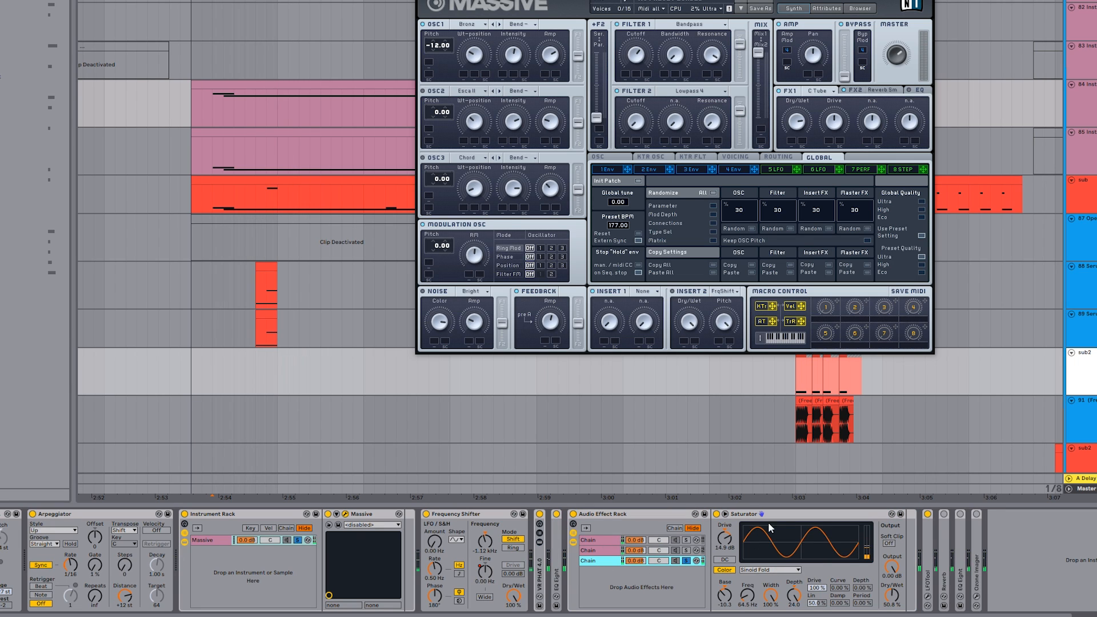
Step: Fold the Sinoid Fold Saturator after track 84's Audio Effect Rack and inspect the EQ Eight behind the Reverb
left_click(776, 570)
left_click(715, 537)
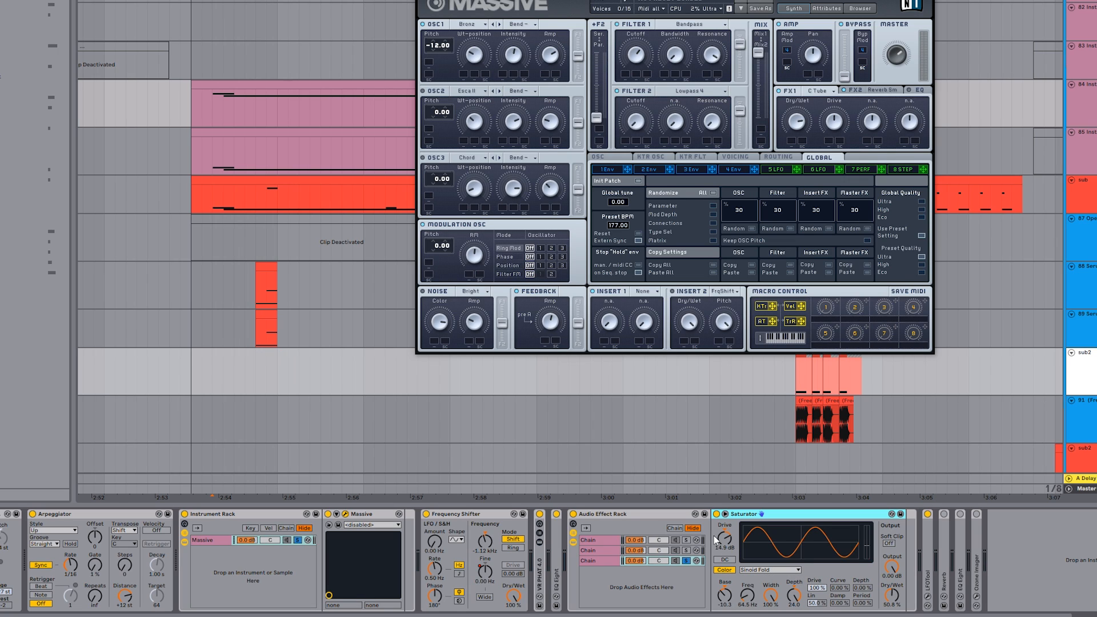
double_click(749, 515)
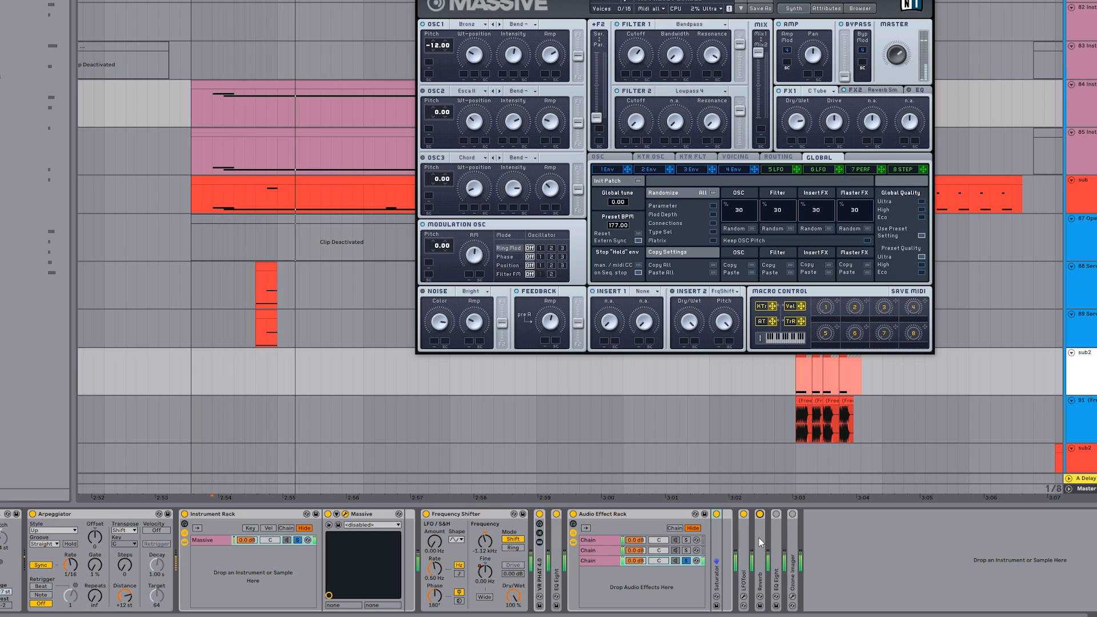
left_click(776, 516)
double_click(776, 530)
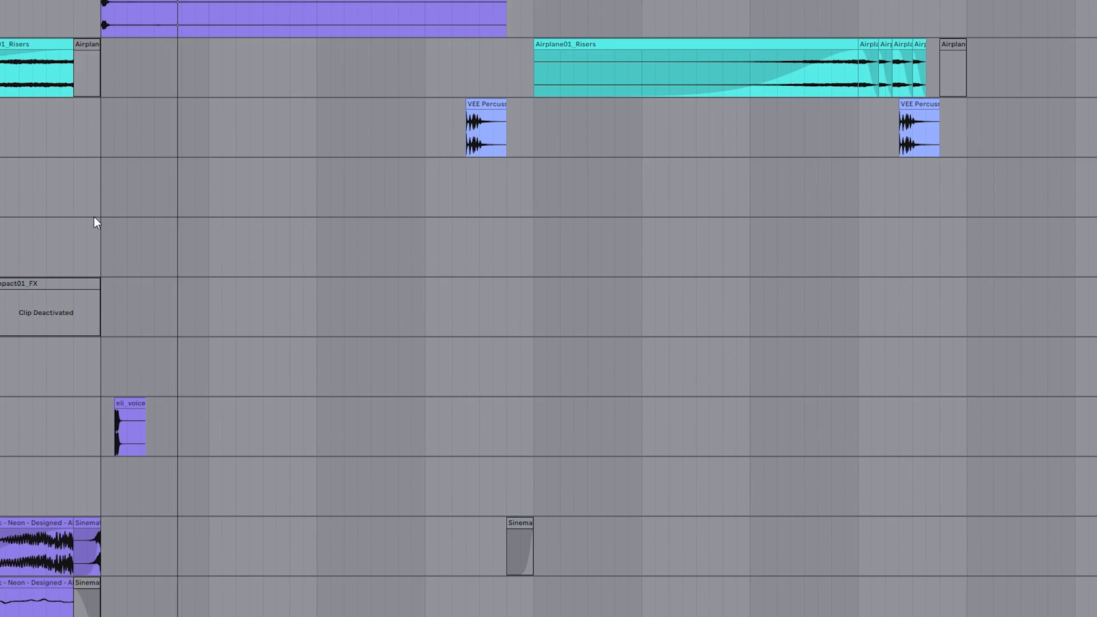
Step: Play the section from drop2, and show and audition the short Serum clips on tracks 88 and 89 just before bar 130
scroll(93, 217, "down", 10)
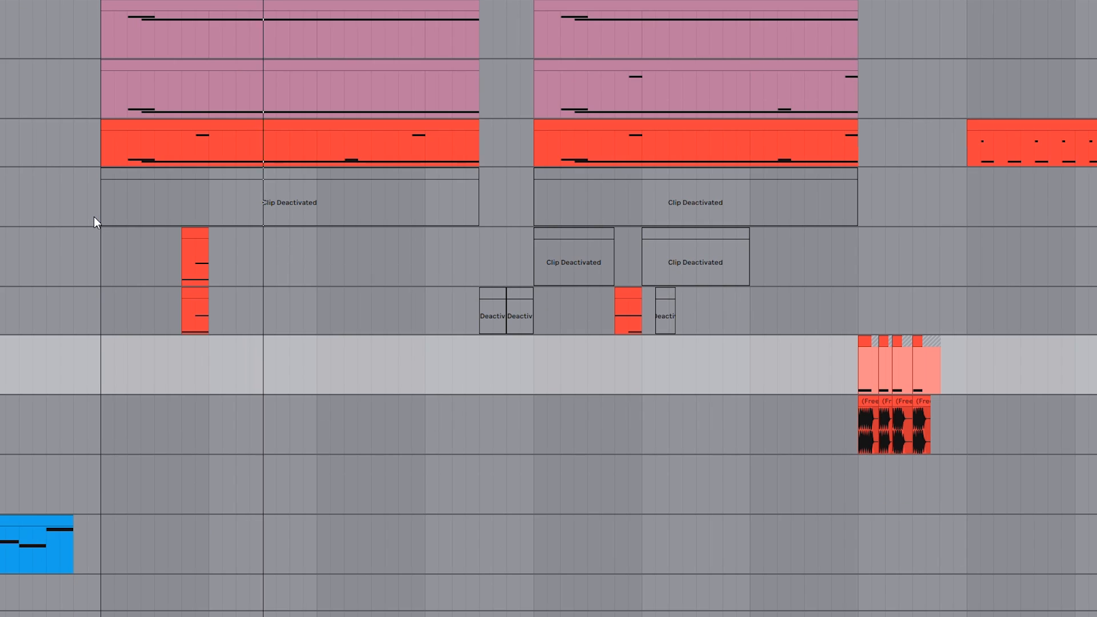
scroll(94, 217, "up", 5)
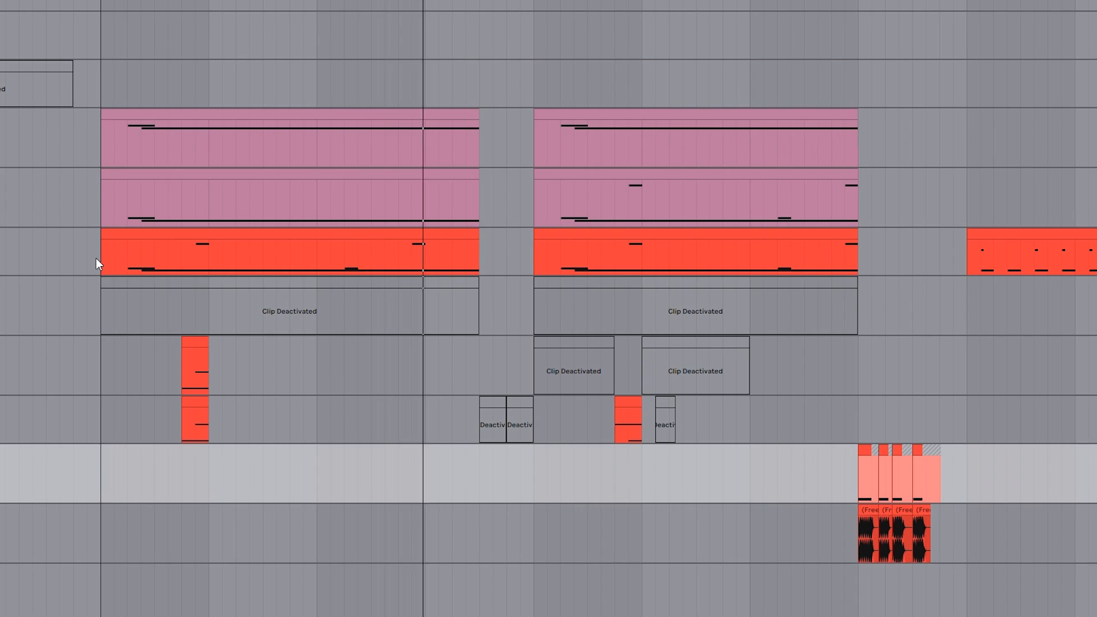
left_click(175, 414)
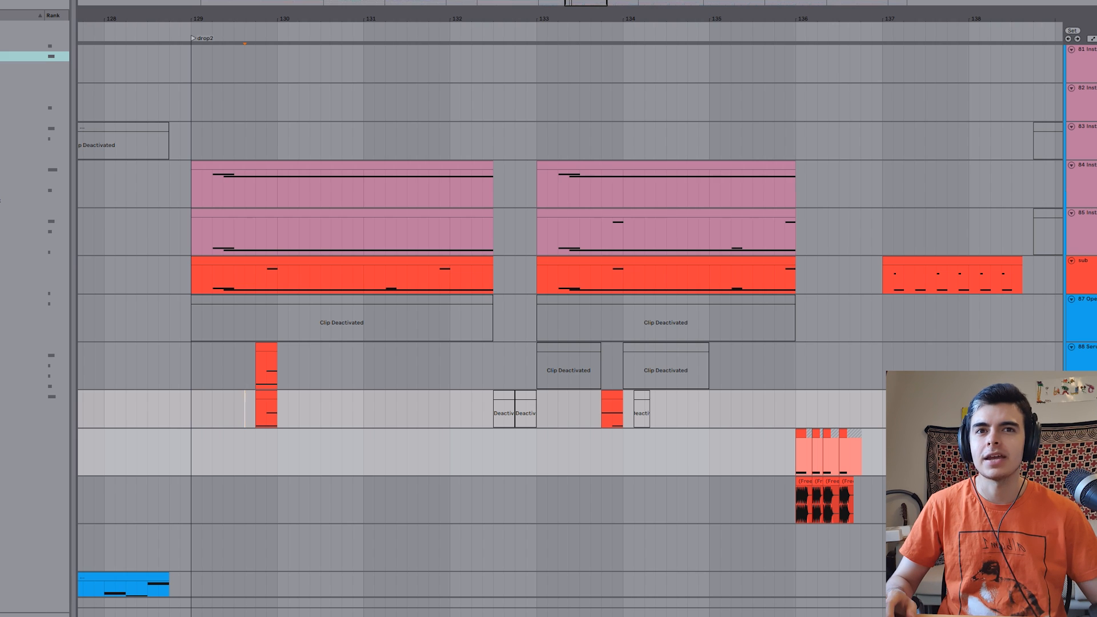
left_click(79, 515)
left_click(258, 359)
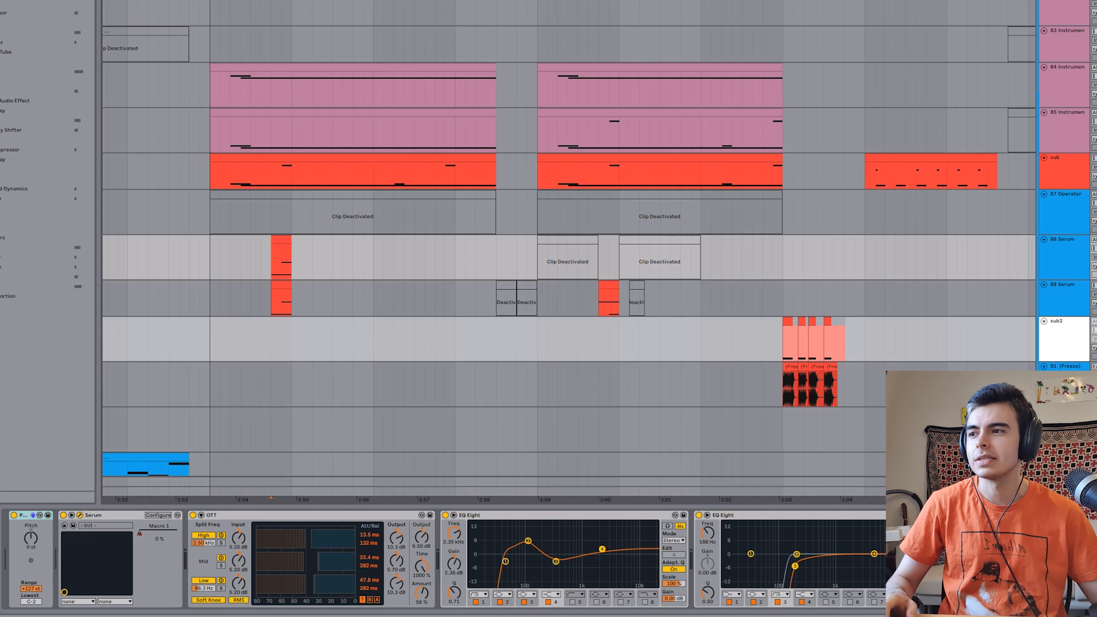
left_click_drag(480, 131, 196, 54)
key("space")
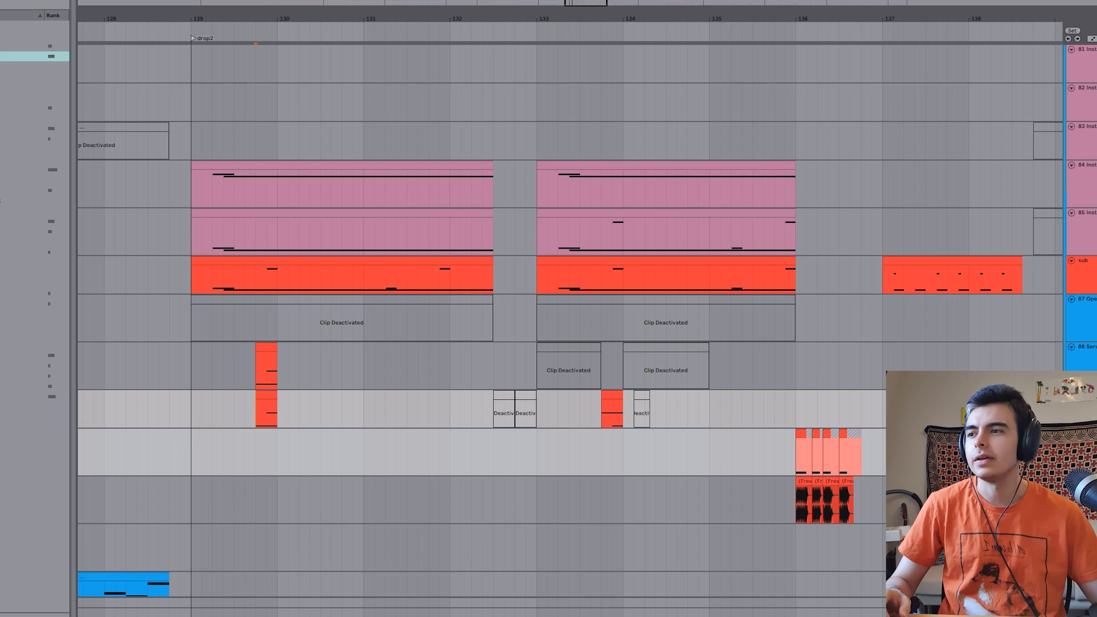
Step: Play track 99's short bass clip from drop2 and show its Massive patch with the Comb filter
left_click(426, 204)
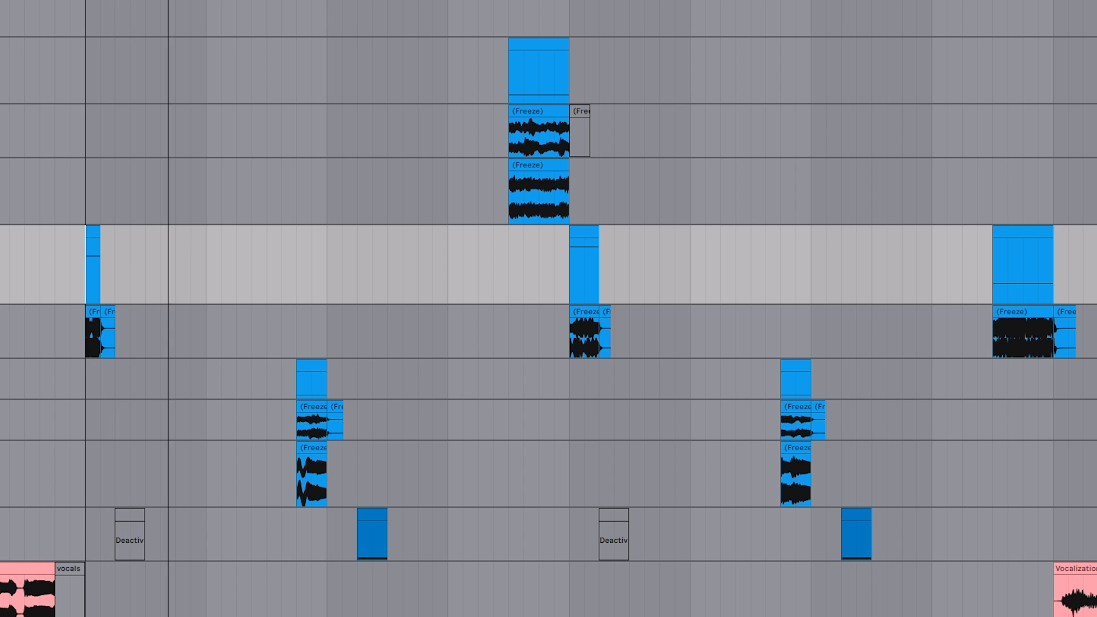
key("space")
key("ctrl+alt+p")
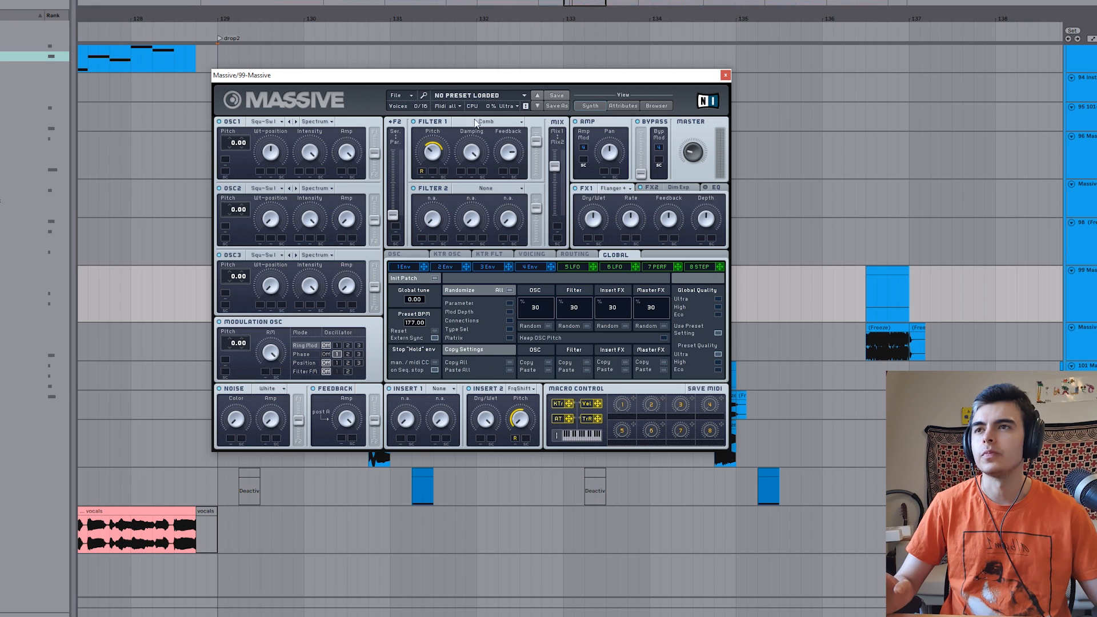
left_click(726, 75)
Step: Show the Massive patch behind track 101's clip before bar 131, and play the ping clip just after bar 131
left_click(364, 381)
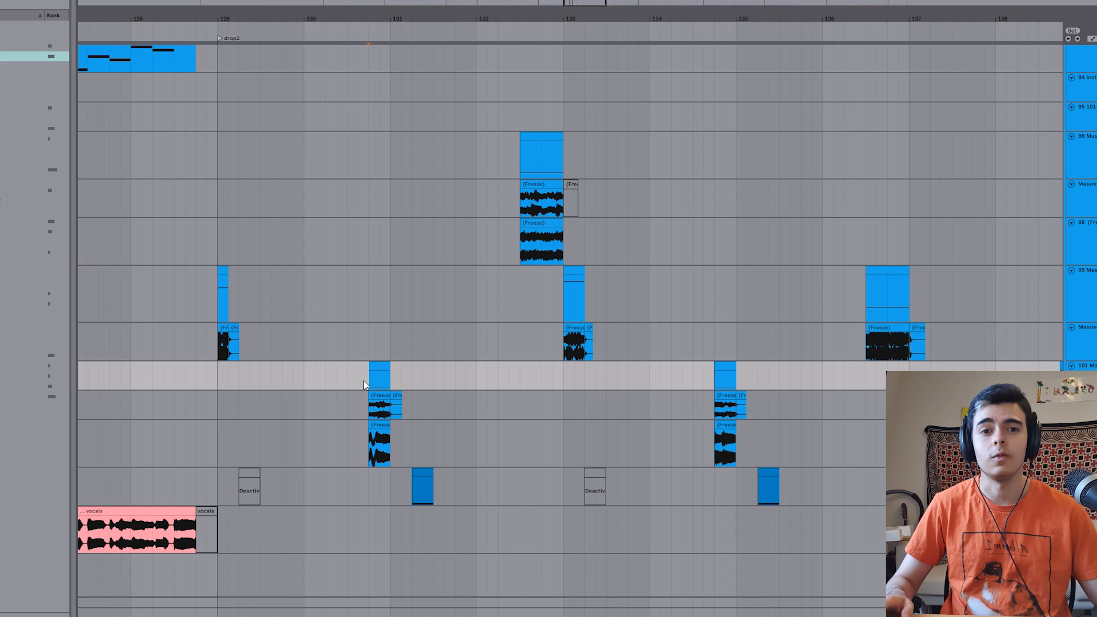
left_click(177, 615)
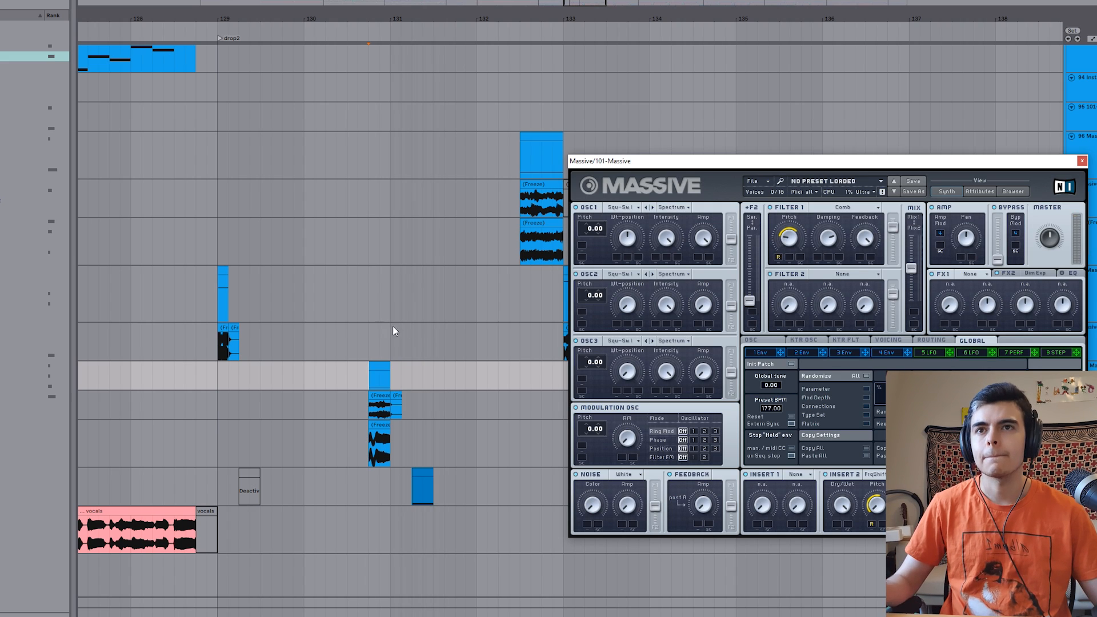
left_click(405, 491)
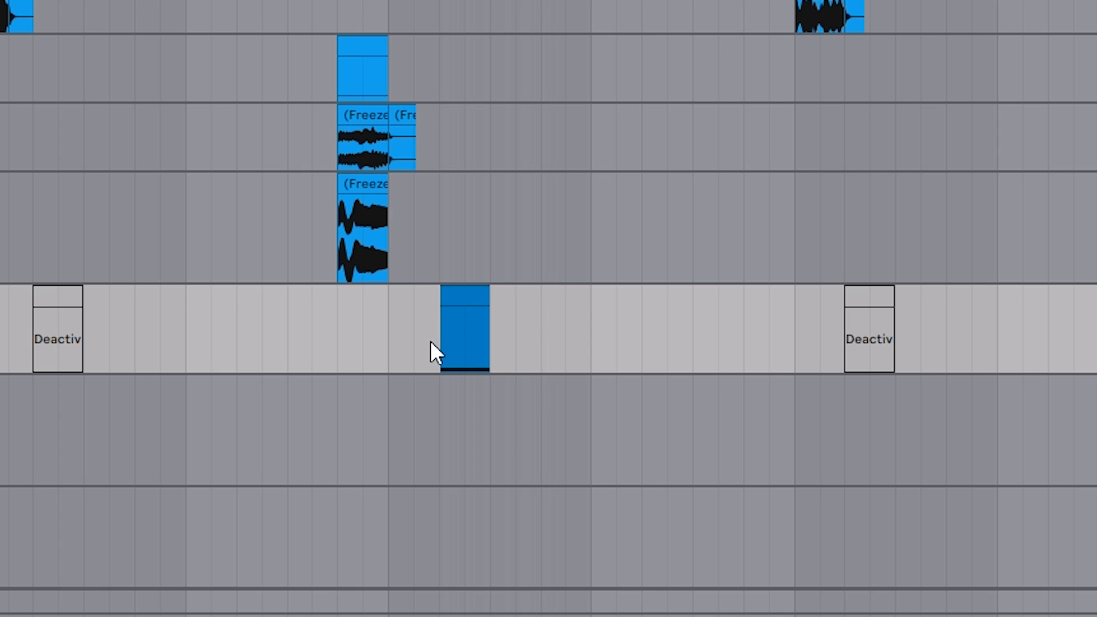
key("space")
key("space")
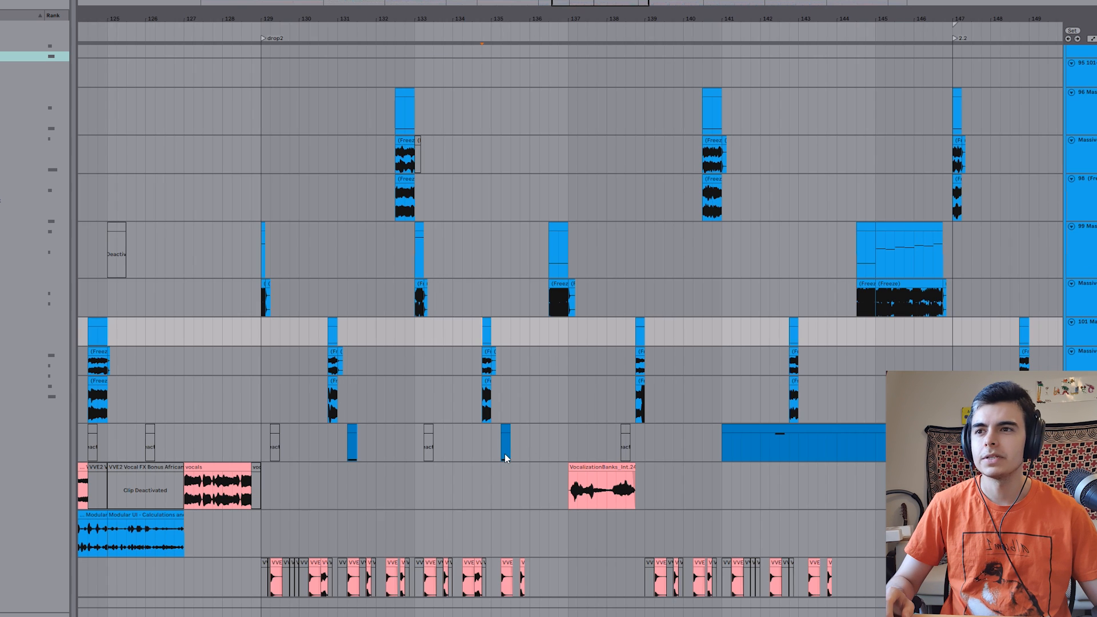
Step: Locate the ping clip after bar 135, and audition track 99's longer clip at bar 136.3 beside its Massive patch
left_click(505, 454)
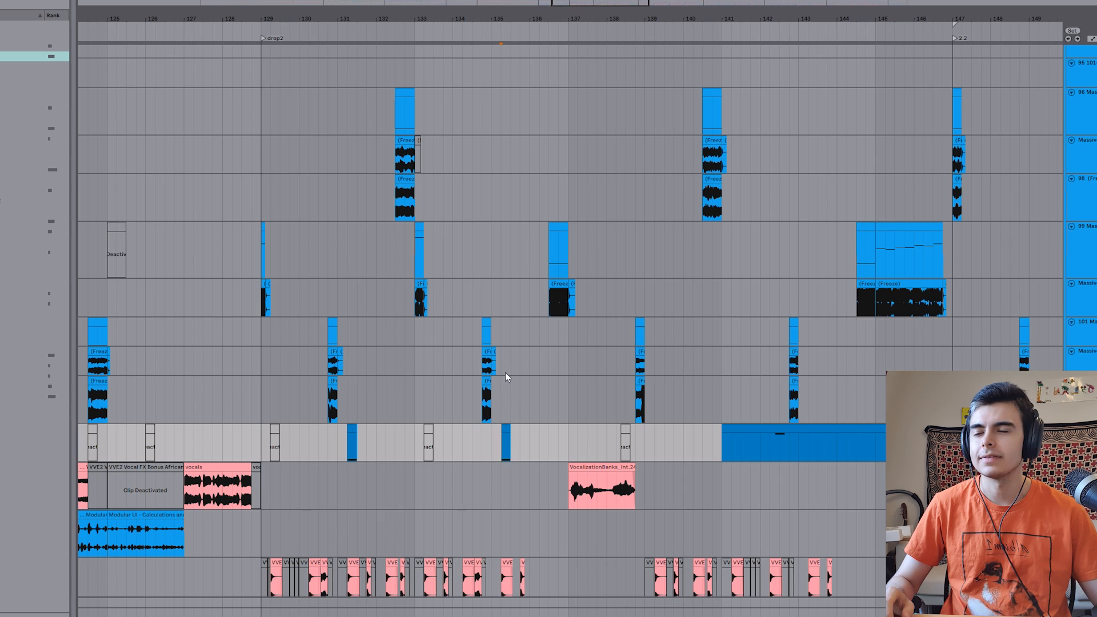
left_click(547, 267)
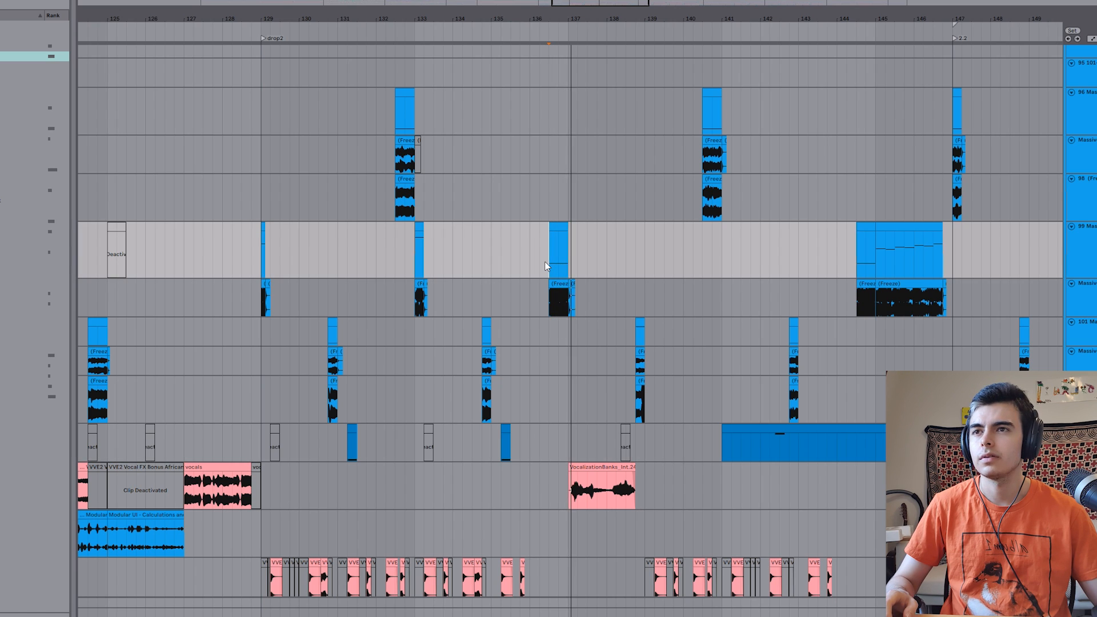
scroll(544, 261, "up", 10)
scroll(548, 343, "down", 5)
scroll(576, 421, "up", 5)
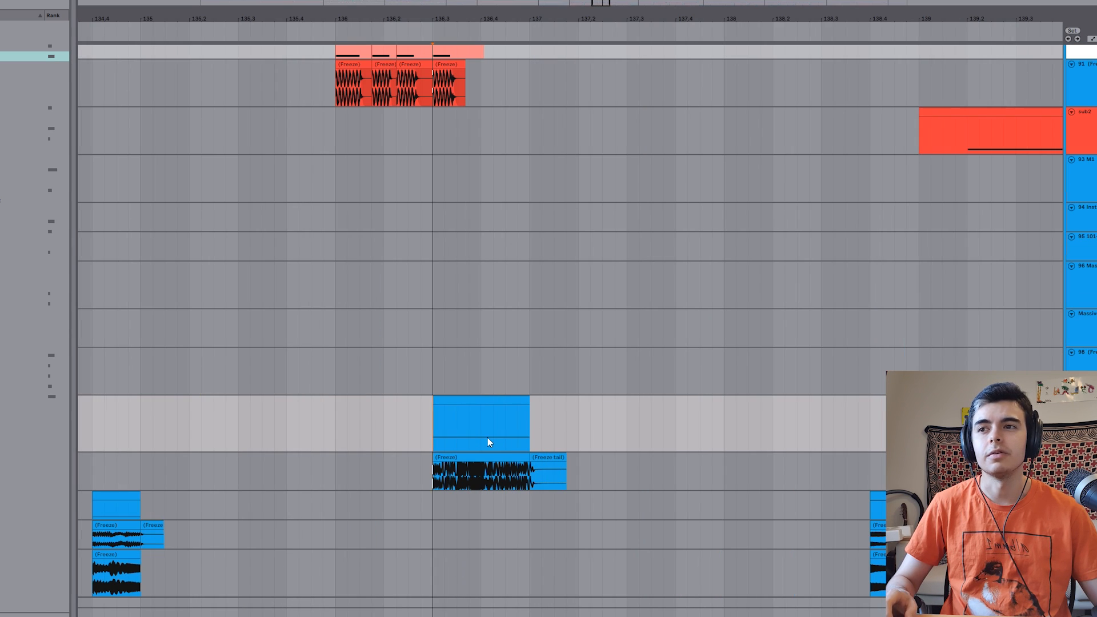
key("space")
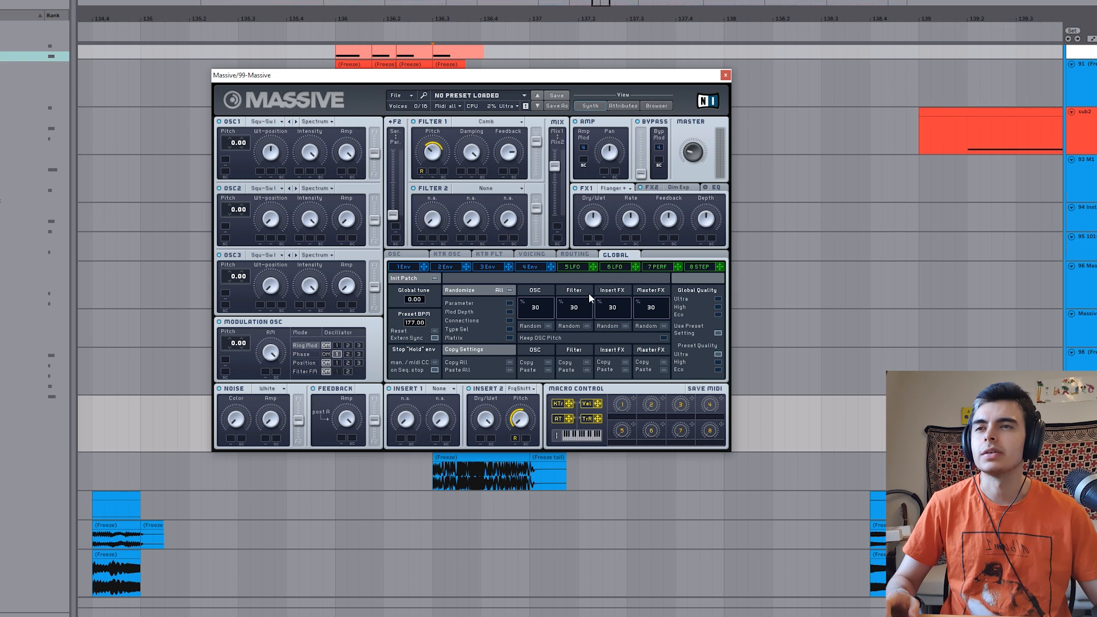
left_click(726, 75)
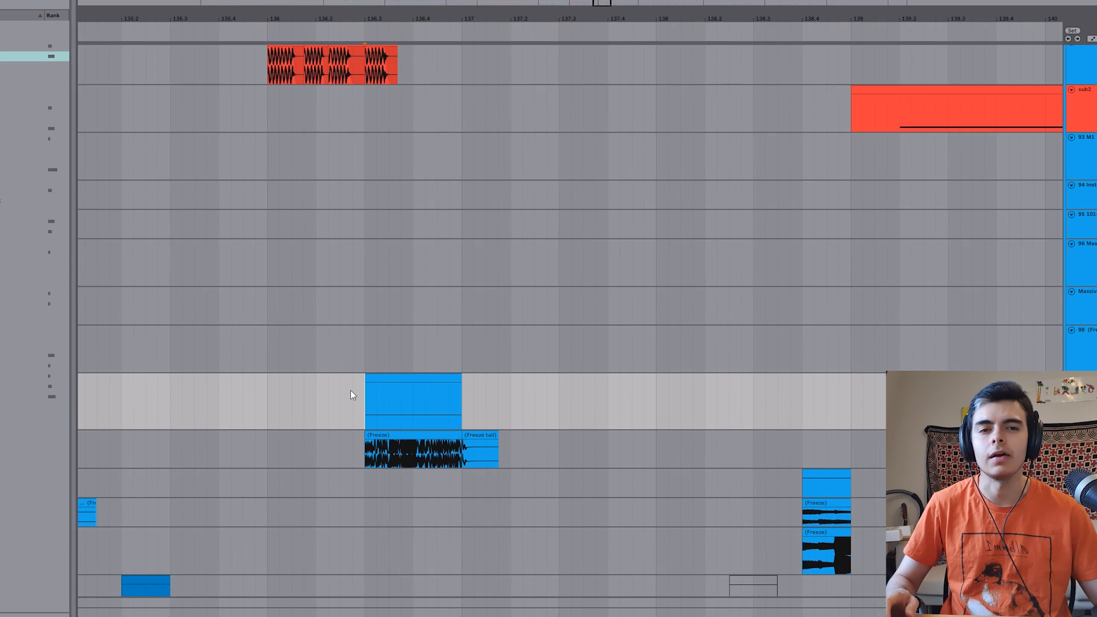
Step: Audition the four short sub2 clips and the frozen audio clips beneath them from bar 136
key("space")
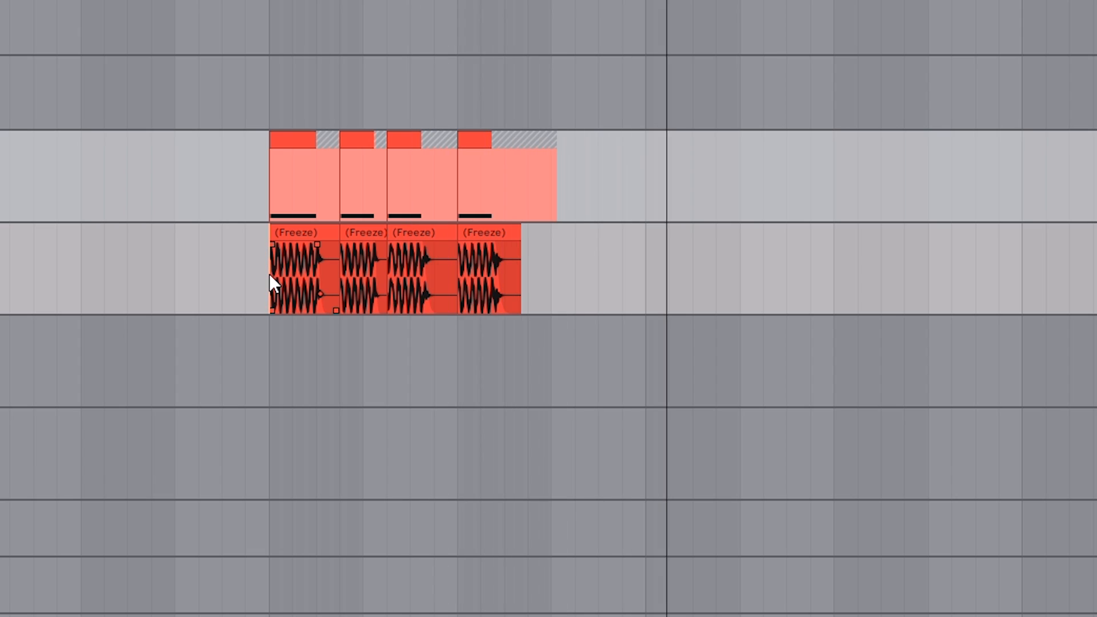
left_click(266, 191)
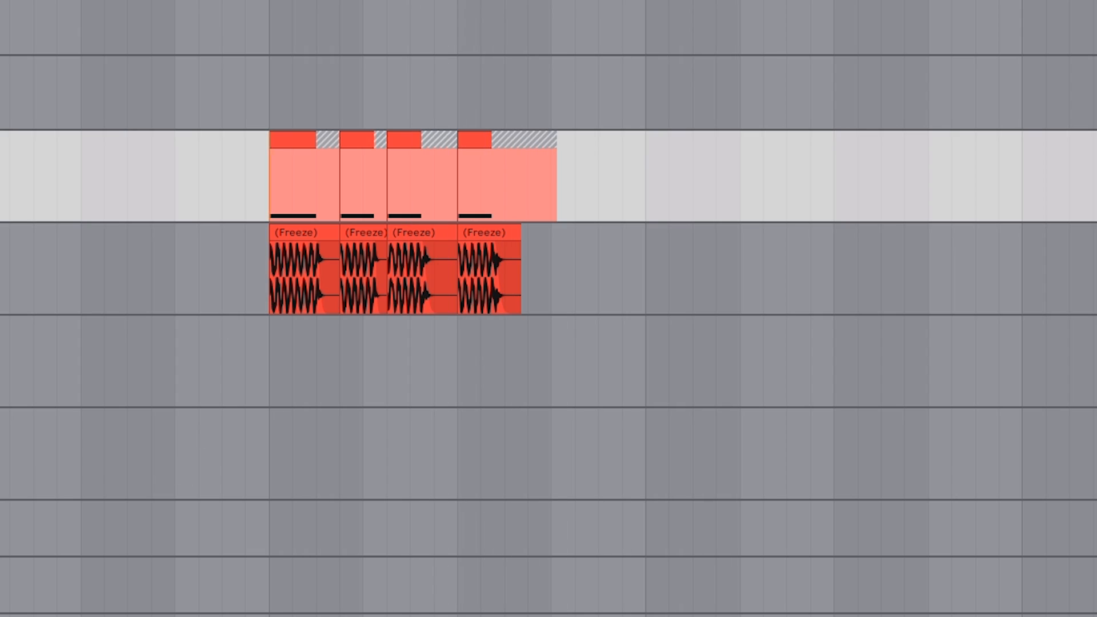
key("minus")
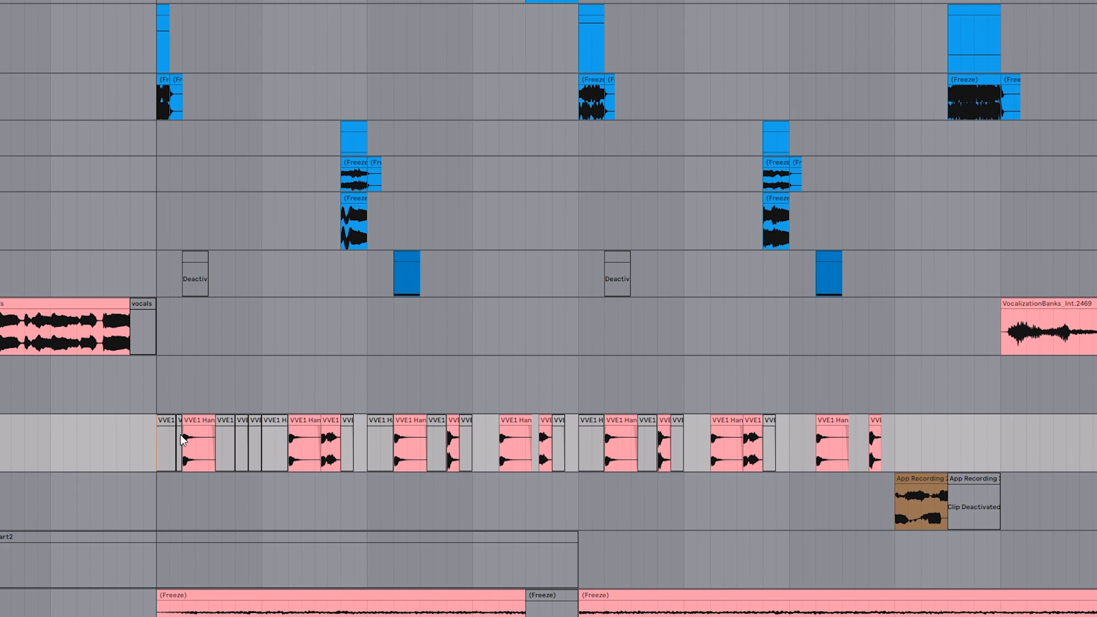
Step: Try extending the first VVE1 HandsUp Loops 107 clip from drop2 to bar 131, play it, and undo the extension
left_click(150, 394)
left_click_drag(173, 423, 184, 426)
key("ctrl+z")
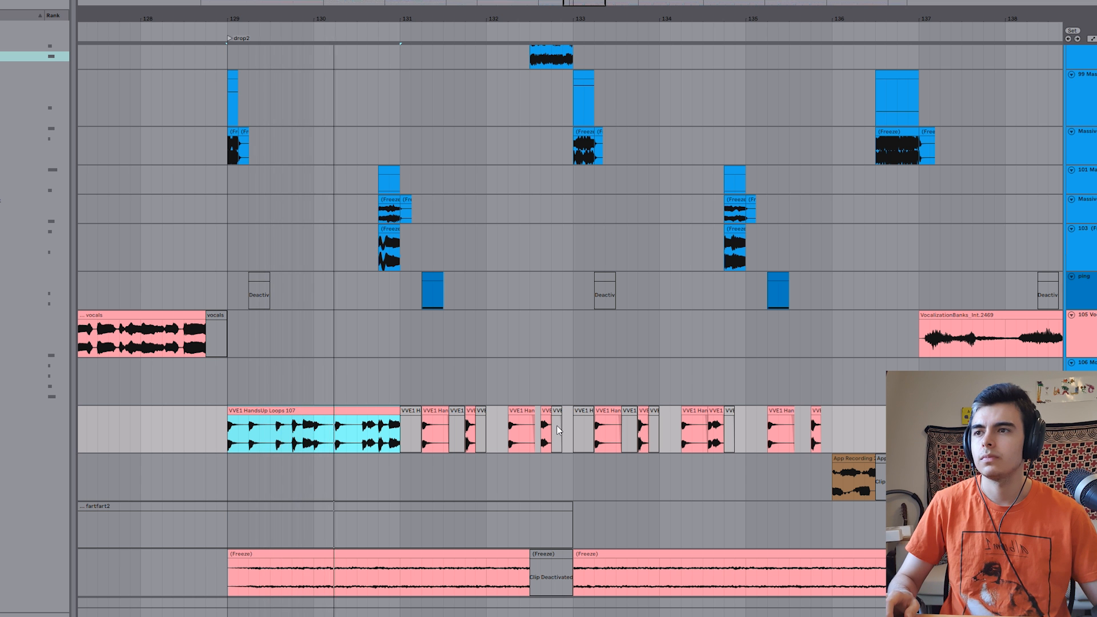
key("ctrl+z")
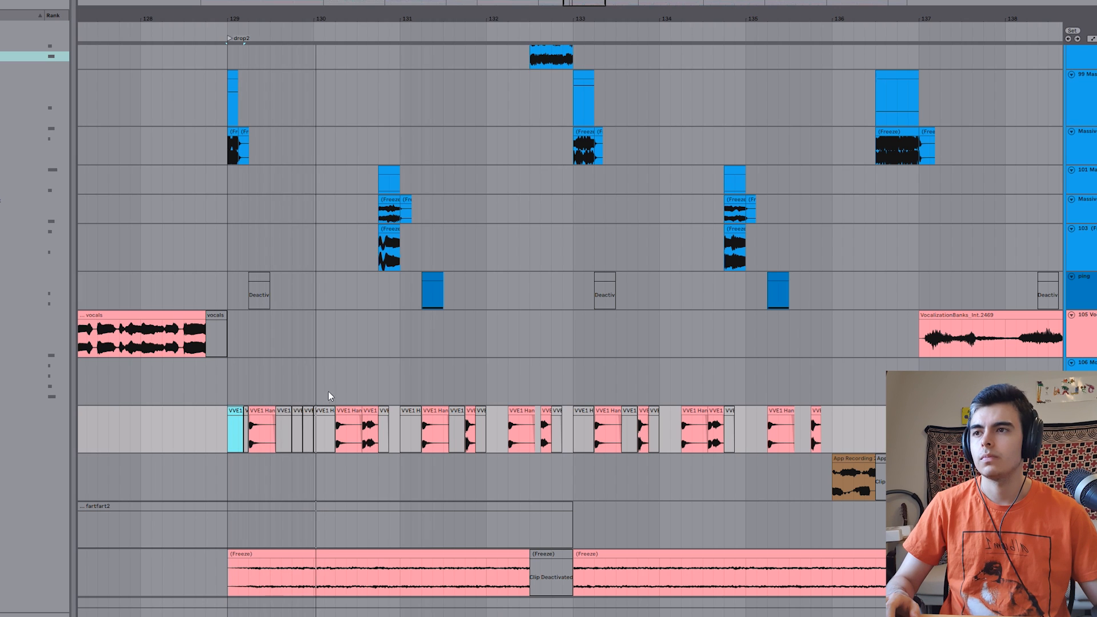
Step: Audition the chopped VVE1 HandsUp loop clips from just after bar 130 and from bar 131
left_click(335, 391)
key("space")
left_click(400, 392)
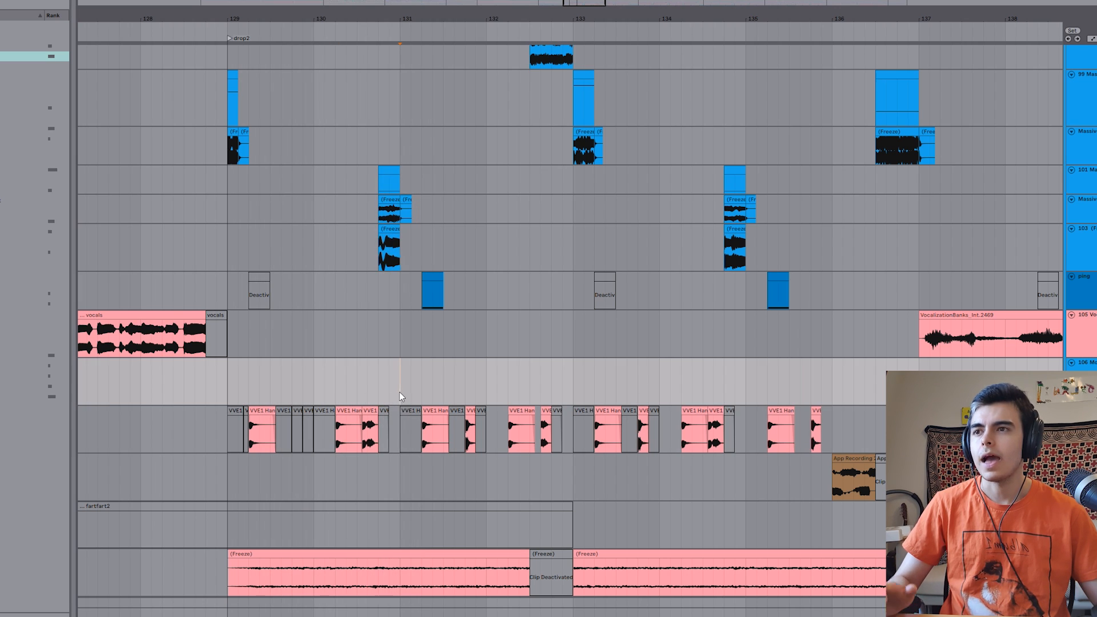
left_click(426, 383)
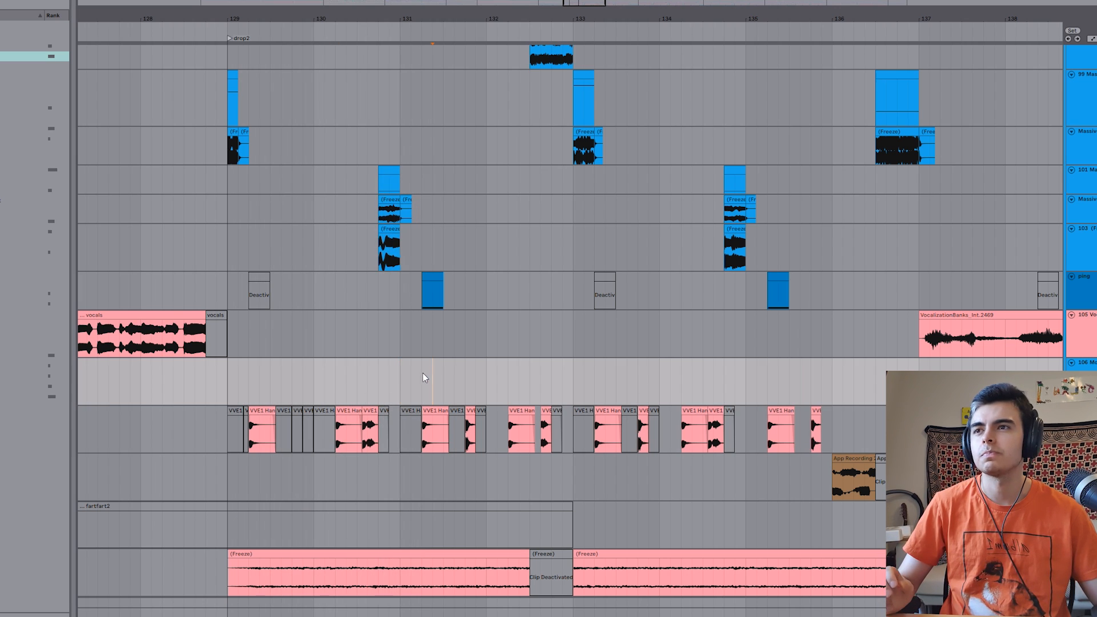
left_click(465, 297)
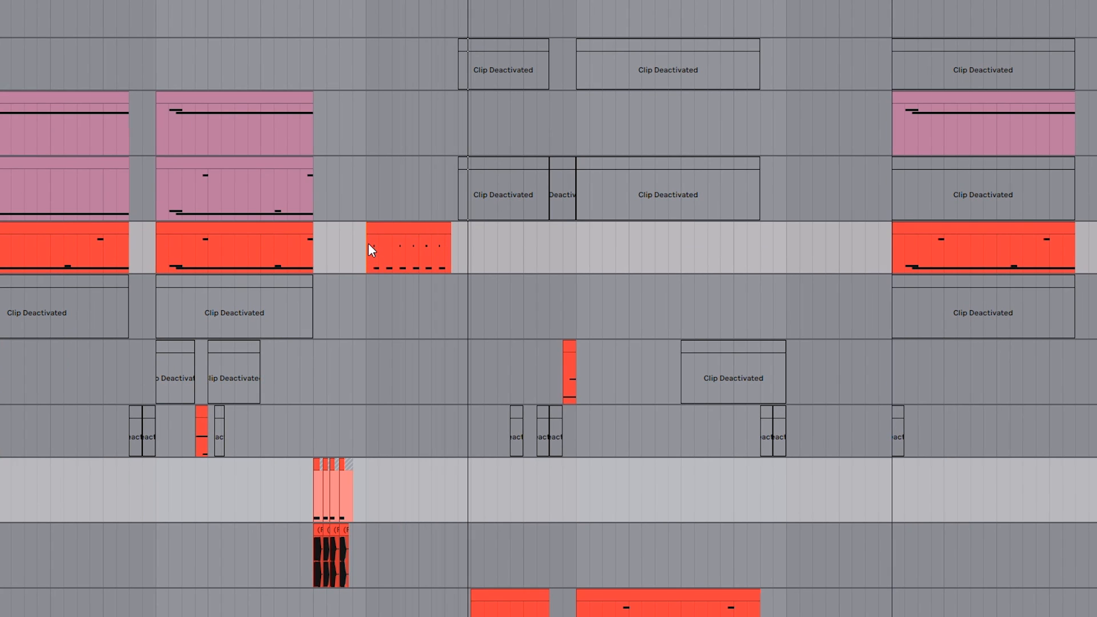
Step: Show the Kick track's continuous clips from bar 137 and select the stretch between bars 136 and 137
scroll(368, 243, "up", 18)
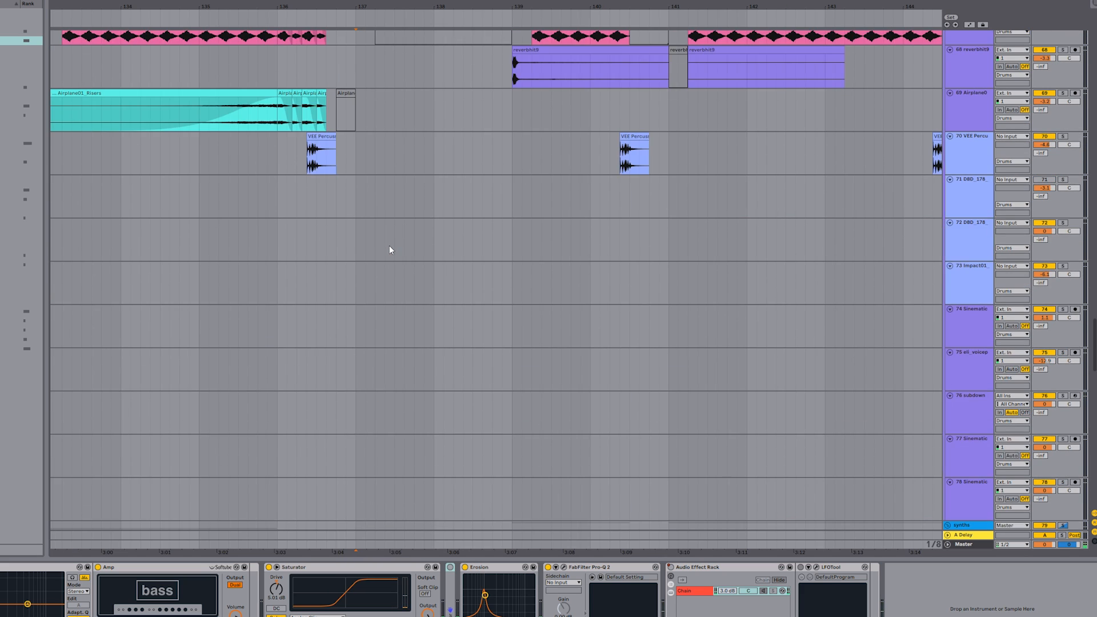
scroll(389, 246, "up", 3)
left_click(359, 177)
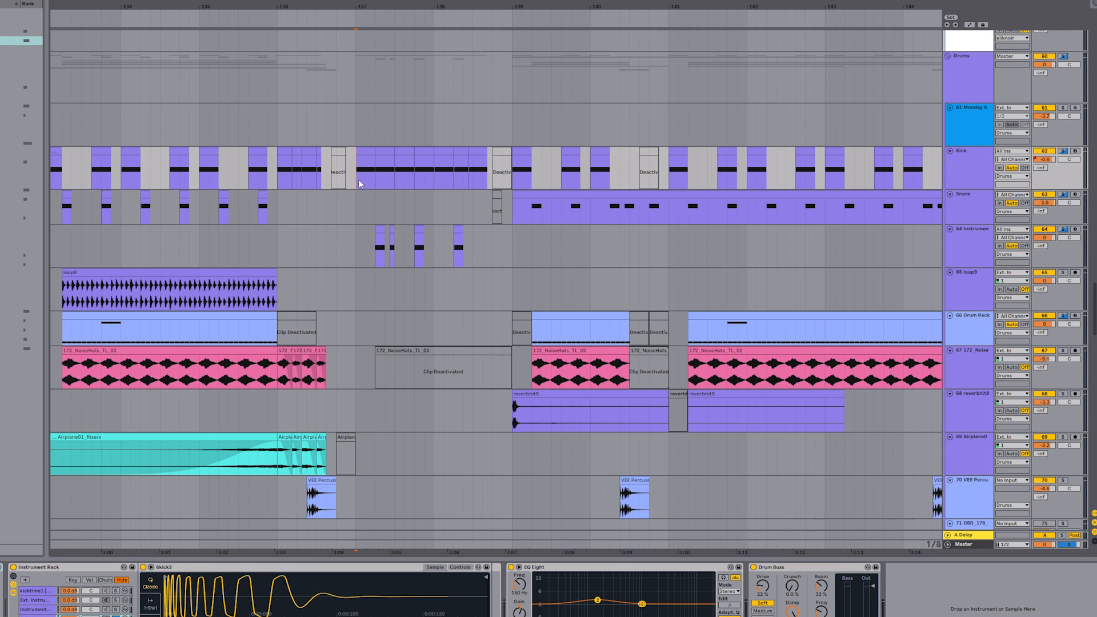
left_click_drag(359, 179, 280, 176)
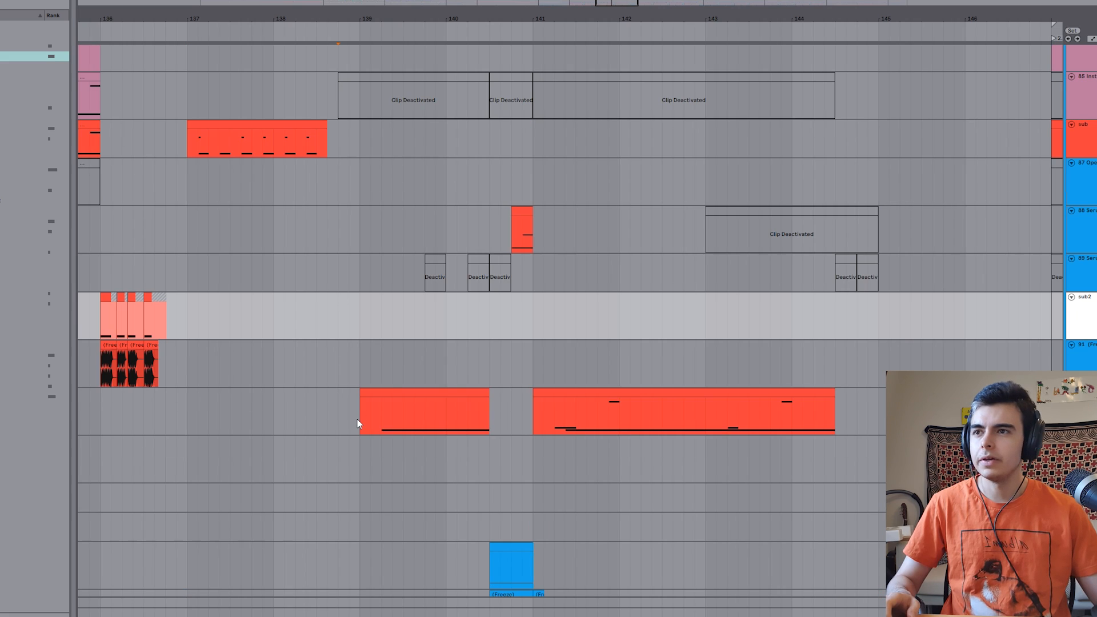
Step: Play the lower sub2 track's clip from bar 139 and show its Serum patch and effect chain
left_click(354, 413)
key("minus")
key("minus")
key("space")
key("space")
mouse_move(394, 403)
left_mouse_down()
mouse_move(578, 407)
mouse_move(368, 372)
mouse_move(398, 401)
left_mouse_up()
key("space")
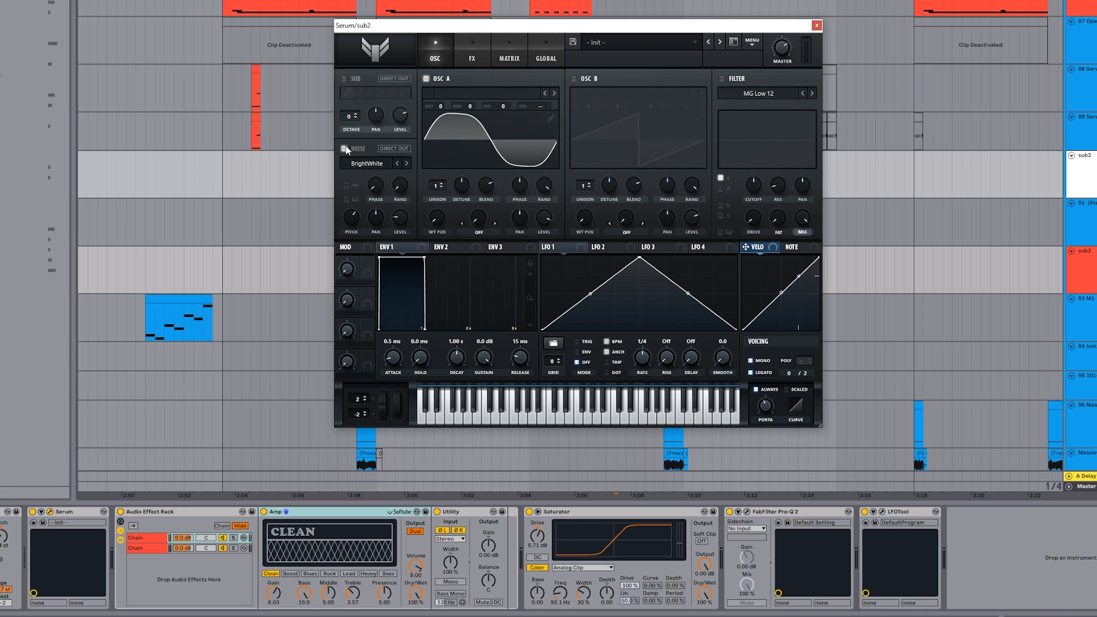
left_click(818, 26)
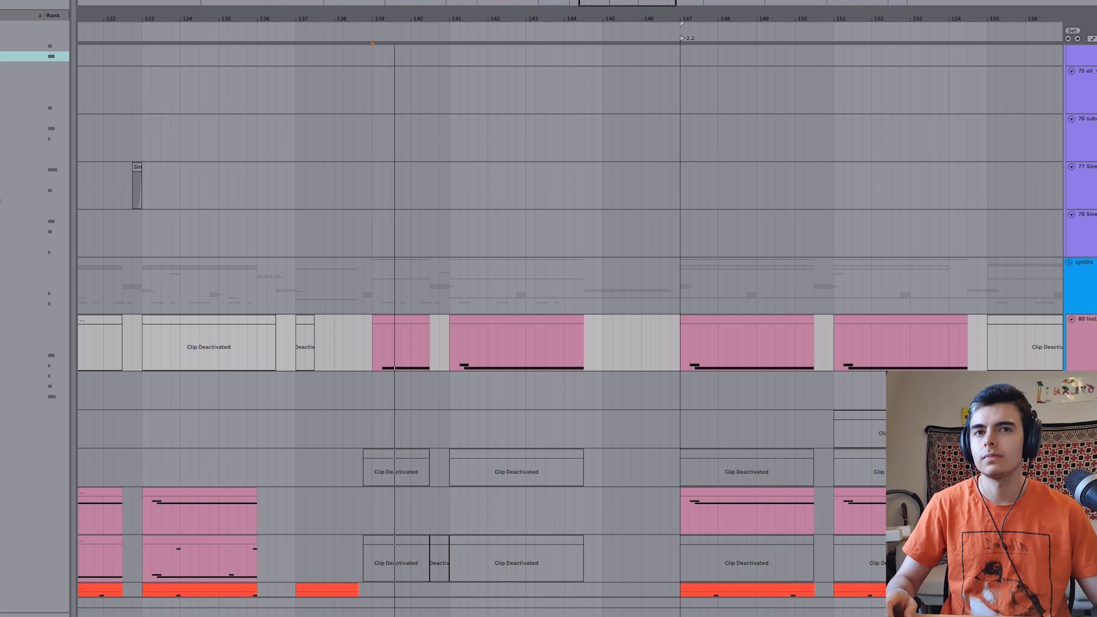
Step: Audition track 80's clip after bar 139 and show its Massive patch, Frequency Shifter and remaining devices
key("space")
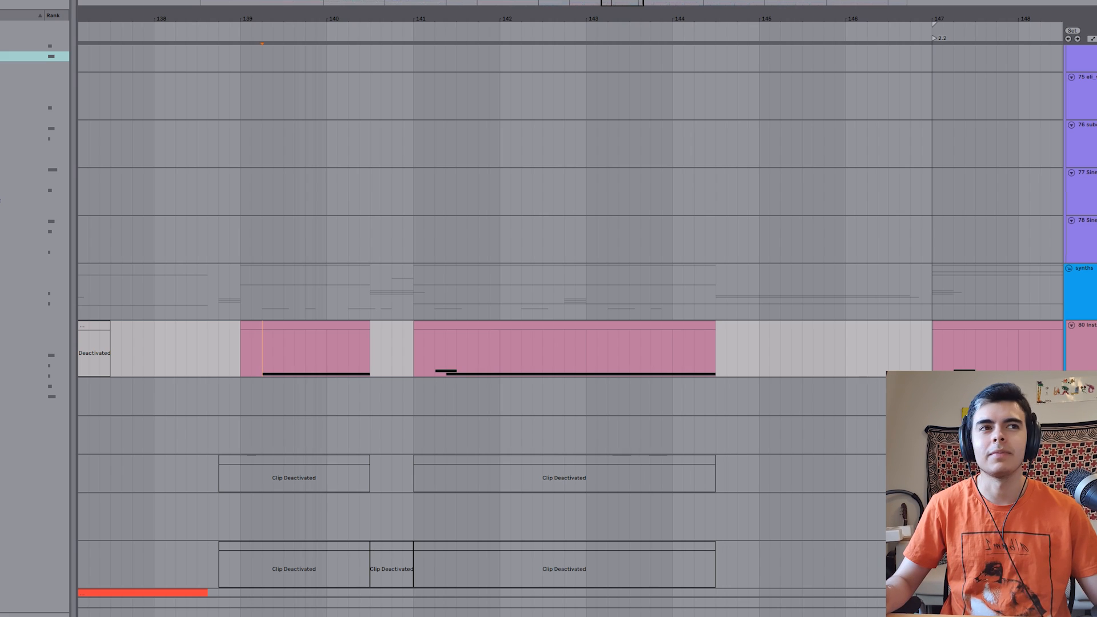
key("ctrl+alt+p")
left_click_drag(1096, 301, 611, 158)
left_click(263, 357)
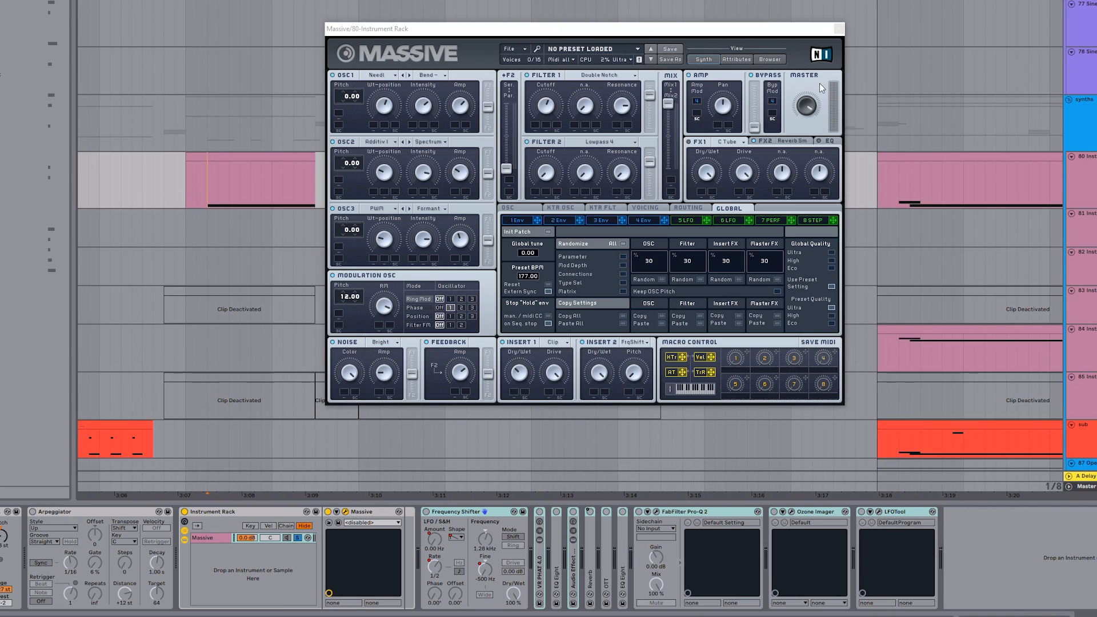
left_click(839, 28)
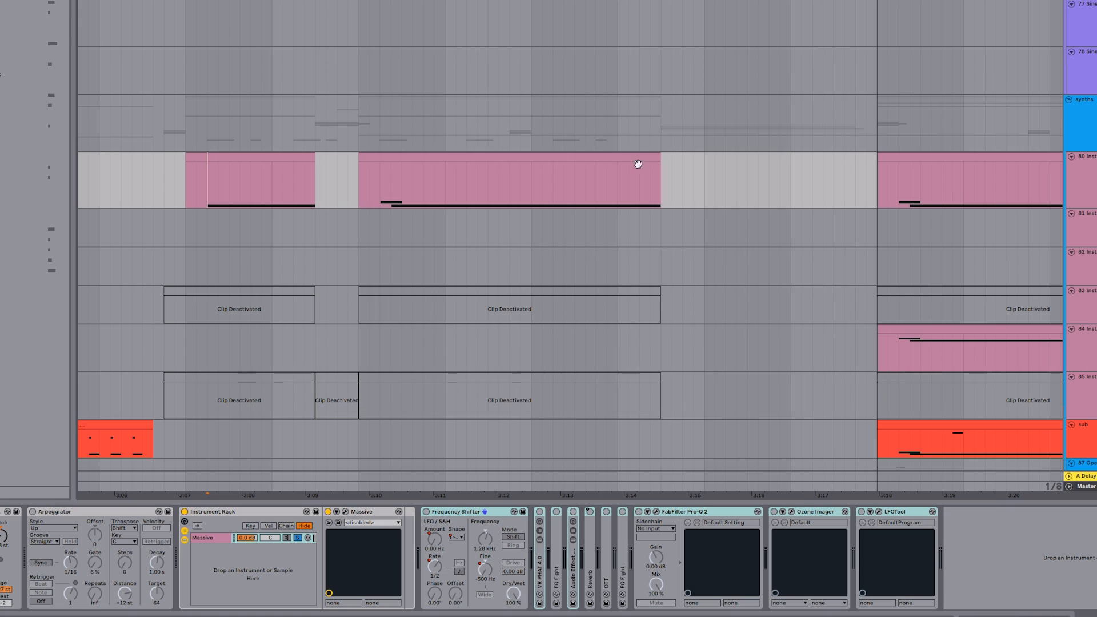
Step: Show track 80's VR PHAT 4.0 rack, Glue Compressor, EQ Eight and remaining effects while playing its clip
double_click(550, 576)
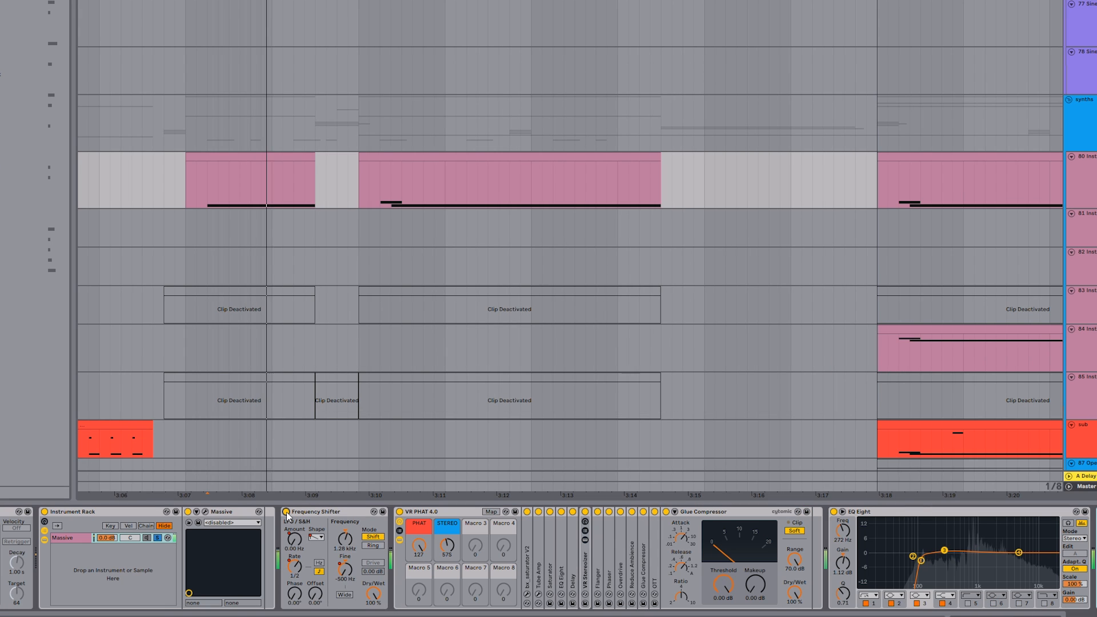
left_click(523, 527)
left_click_drag(523, 527, 180, 519)
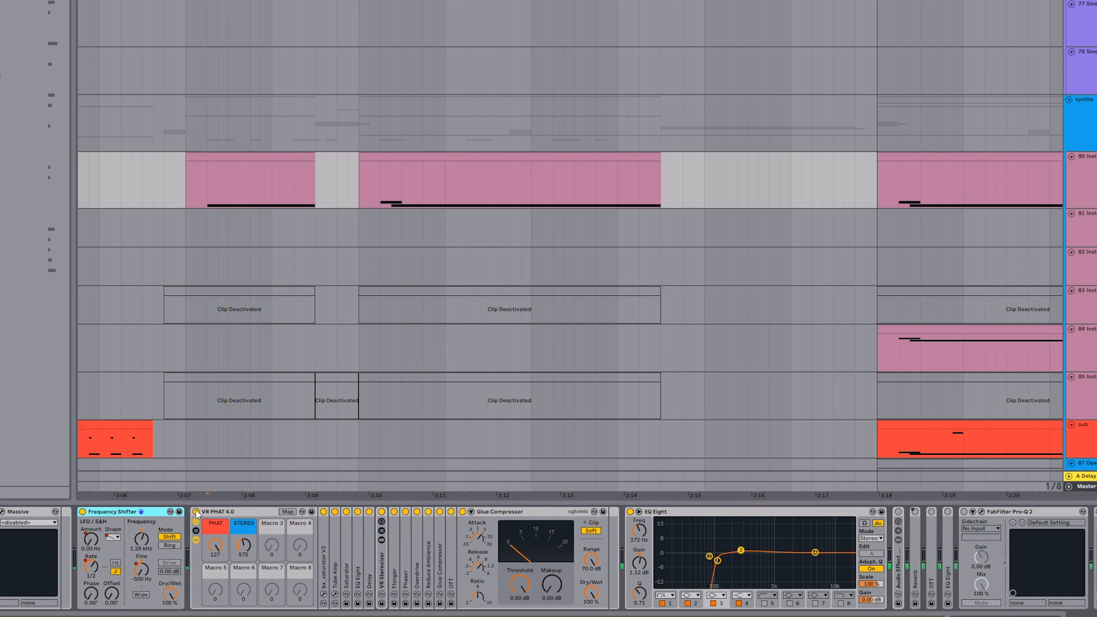
key("space")
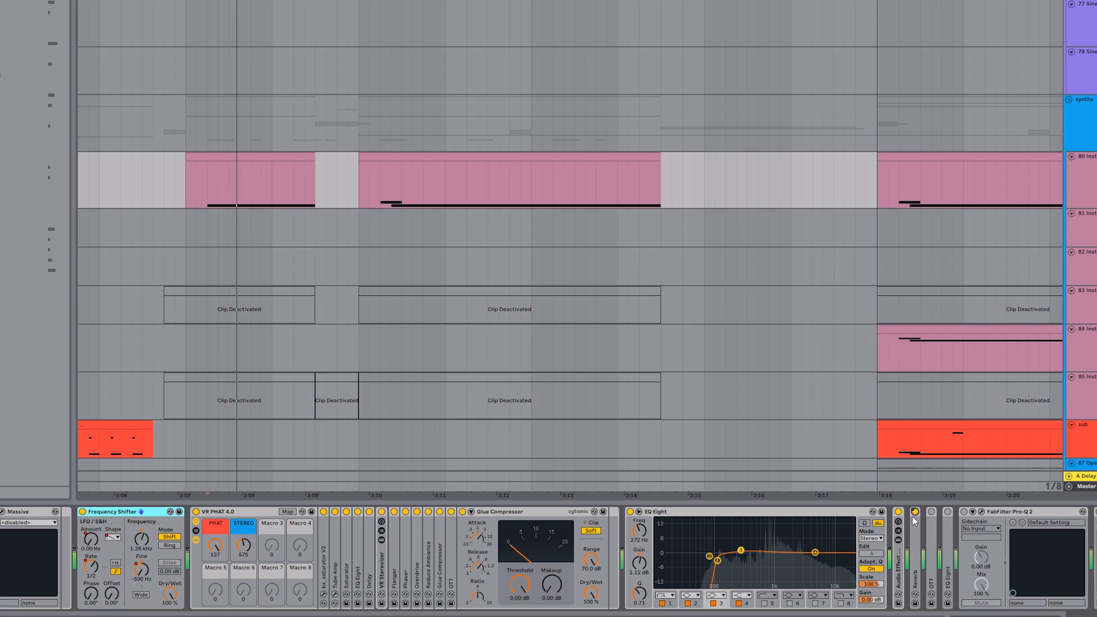
key("space")
left_click_drag(690, 559, 956, 559)
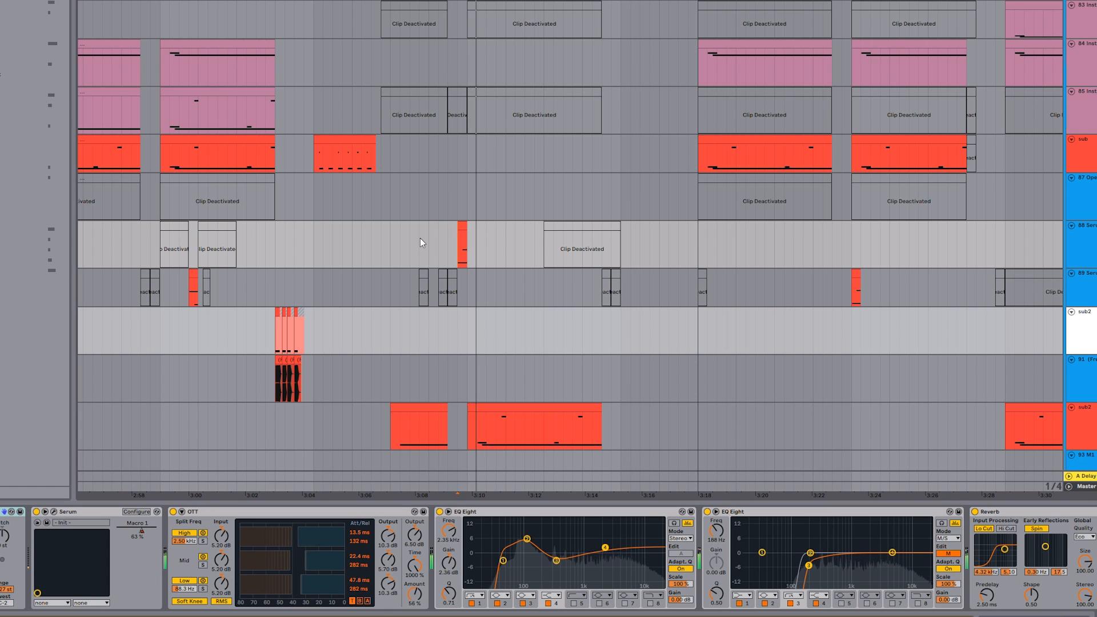
Step: Play track 80's clip from bar 141 and bring up the start of its device chain
scroll(422, 236, "up", 6)
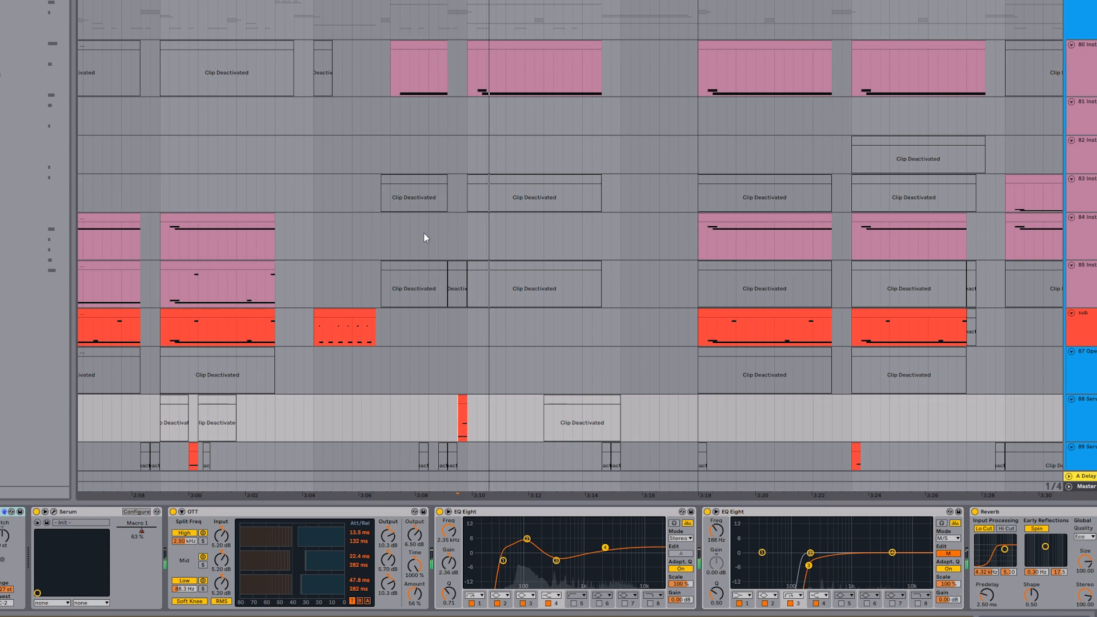
left_click(469, 242)
left_click_drag(441, 235, 329, 209)
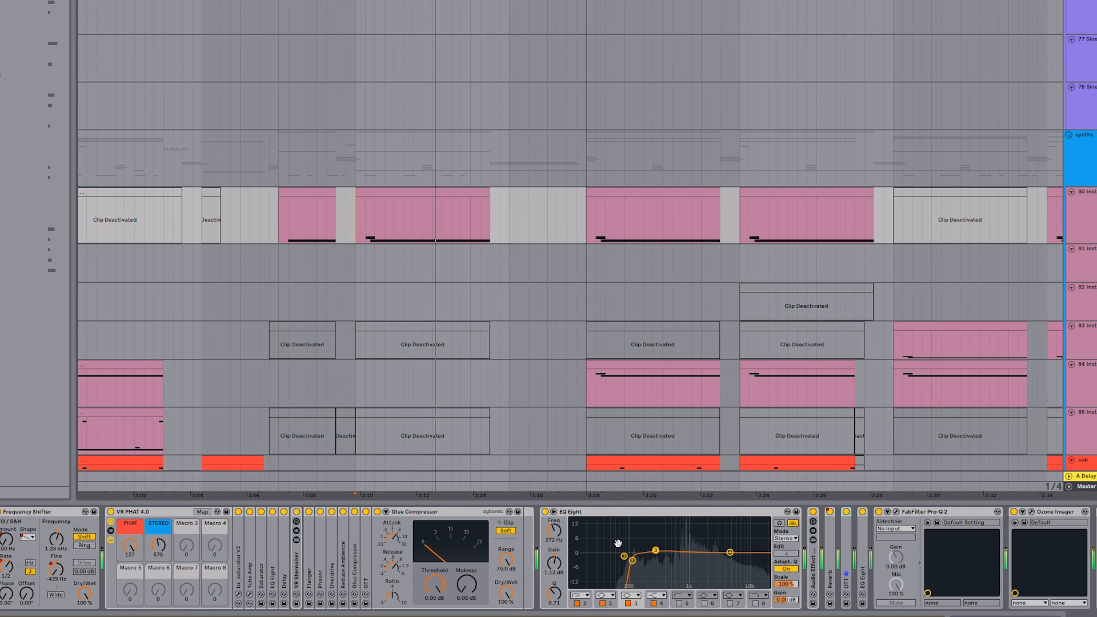
key("space")
scroll(289, 520, "left", 5)
Step: Compare track 80's sound with the Frequency Shifter switched off and back on
left_click(291, 512)
key("space")
left_click(292, 512)
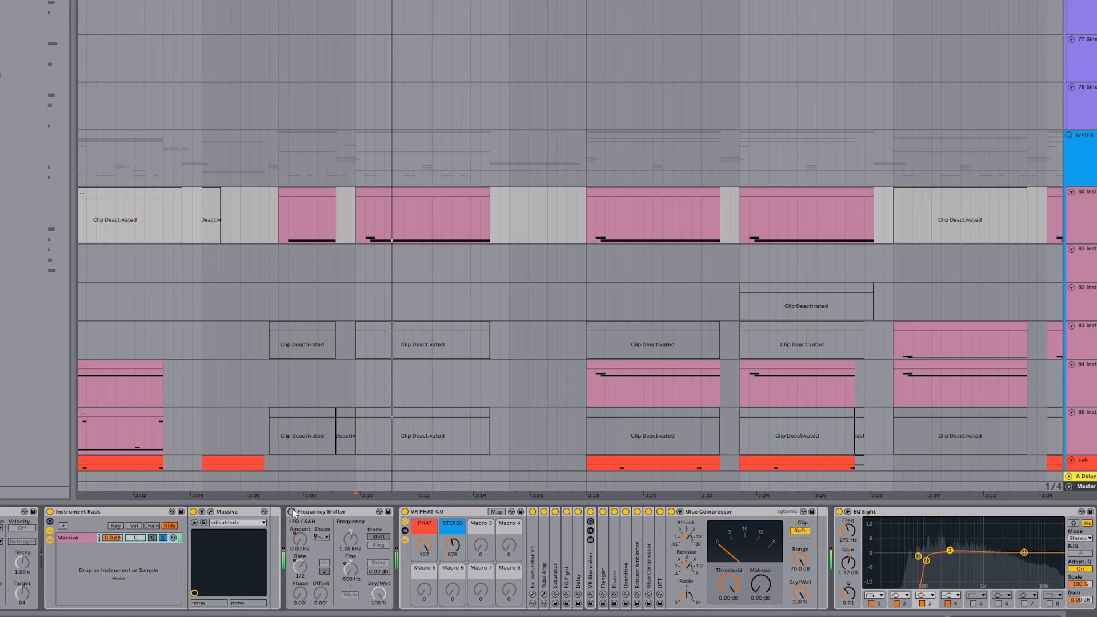
key("space")
key("space")
key("space")
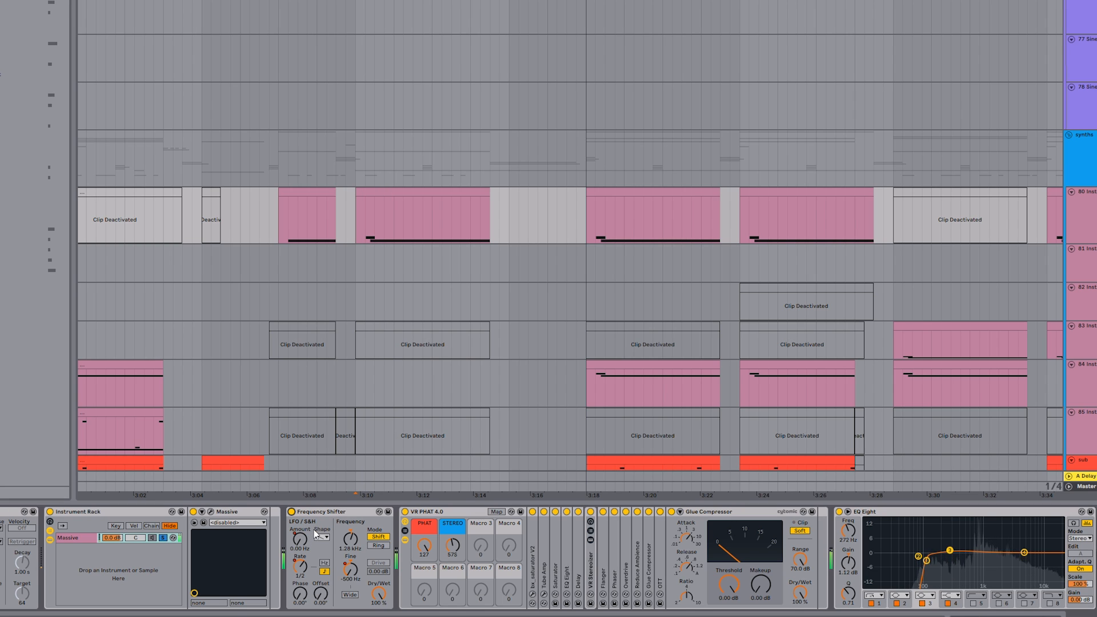
Step: Select track 84's clip at bar 147 and play the first 2.2 section from there
scroll(321, 350, "up", 4)
left_click(414, 224)
scroll(423, 220, "down", 4)
scroll(423, 223, "up", 4)
left_click(424, 231)
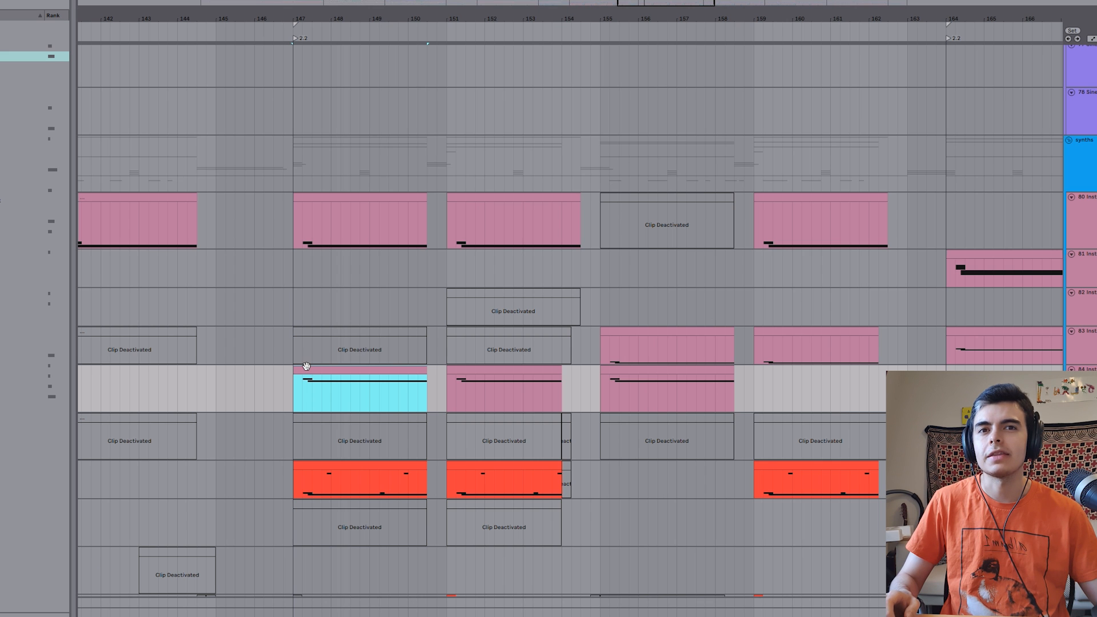
scroll(314, 407, "down", 3)
scroll(365, 405, "left", 5)
key("space")
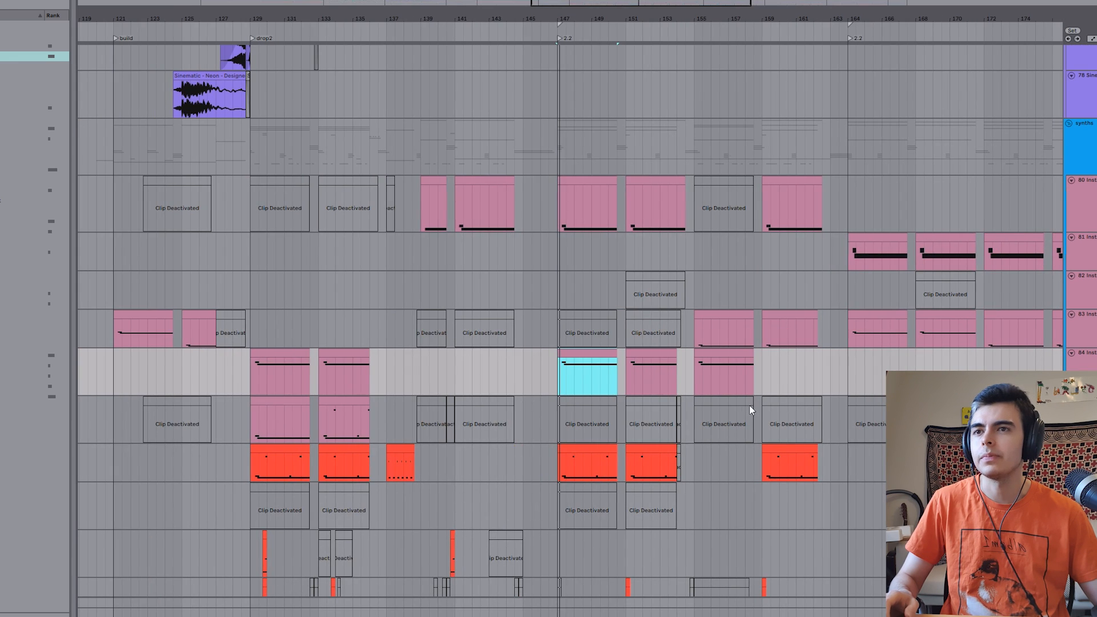
Step: Play track 80's clip just after bar 147 and show its Frequency Shifter's LFO settings
scroll(753, 407, "up", 4)
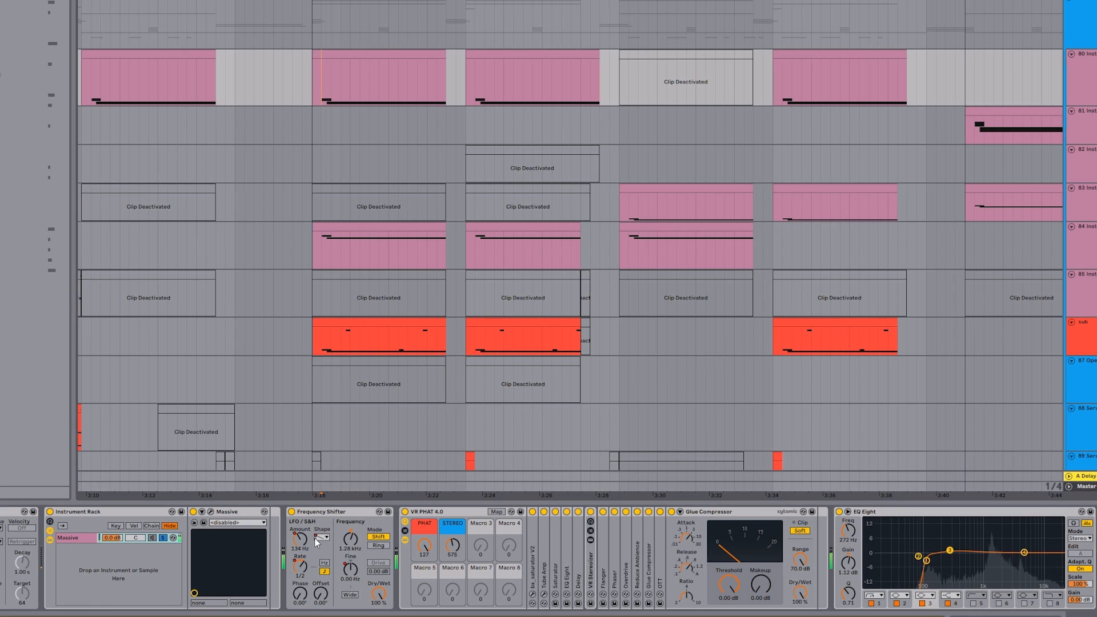
left_click(319, 539)
left_click(323, 88)
key("space")
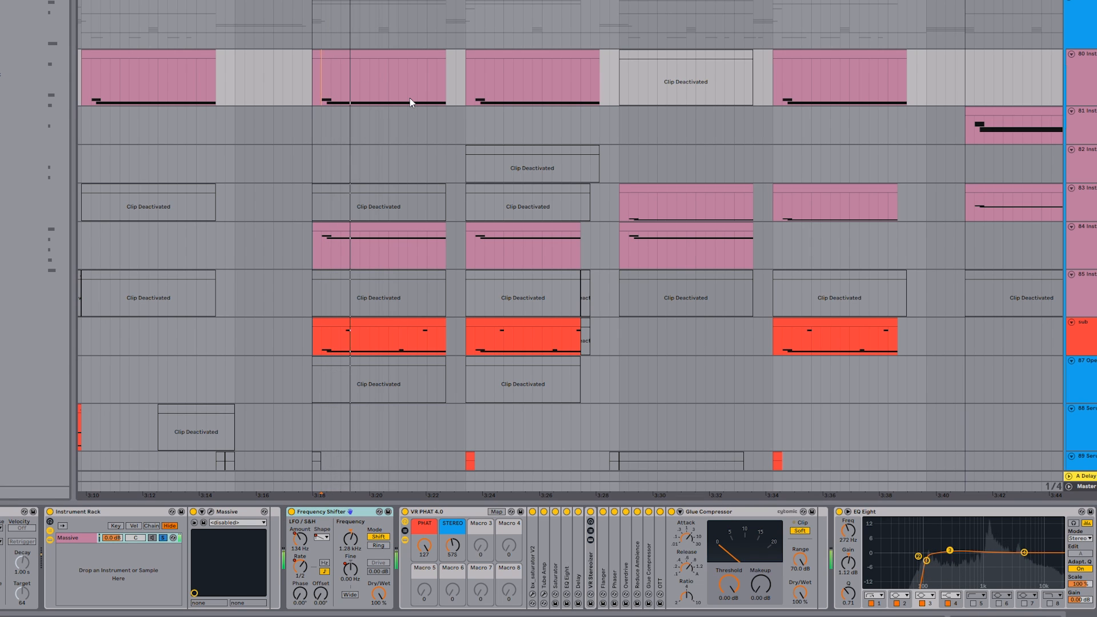
Step: Audition track 81's clip from bar 164 and solo the two Massive chains in its Instrument Rack
left_click_drag(572, 109, 437, 118)
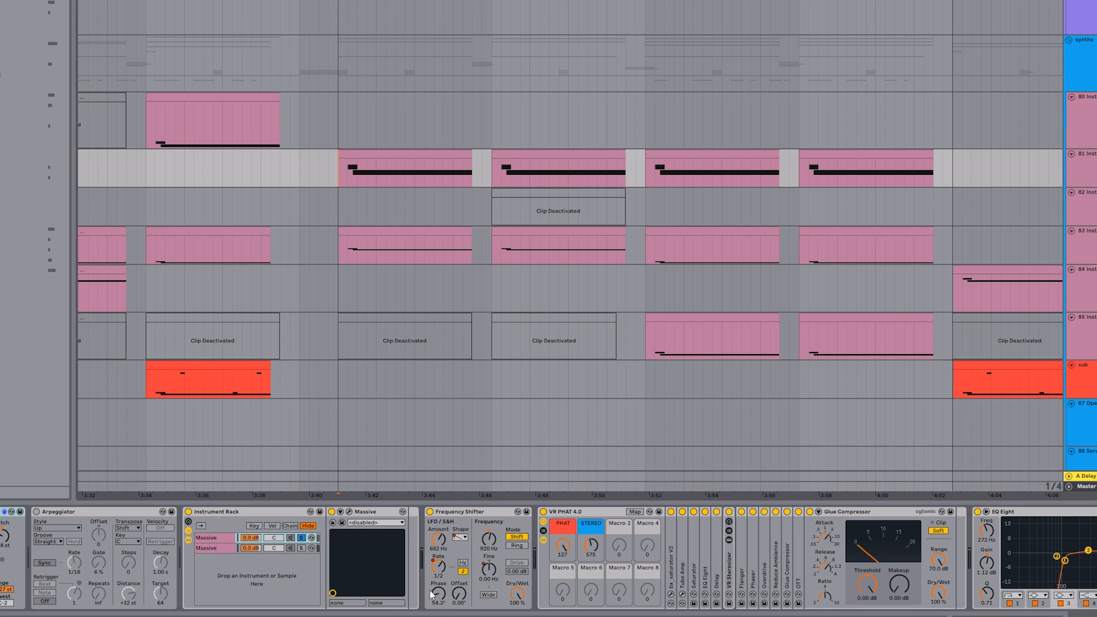
key("space")
left_click(244, 538)
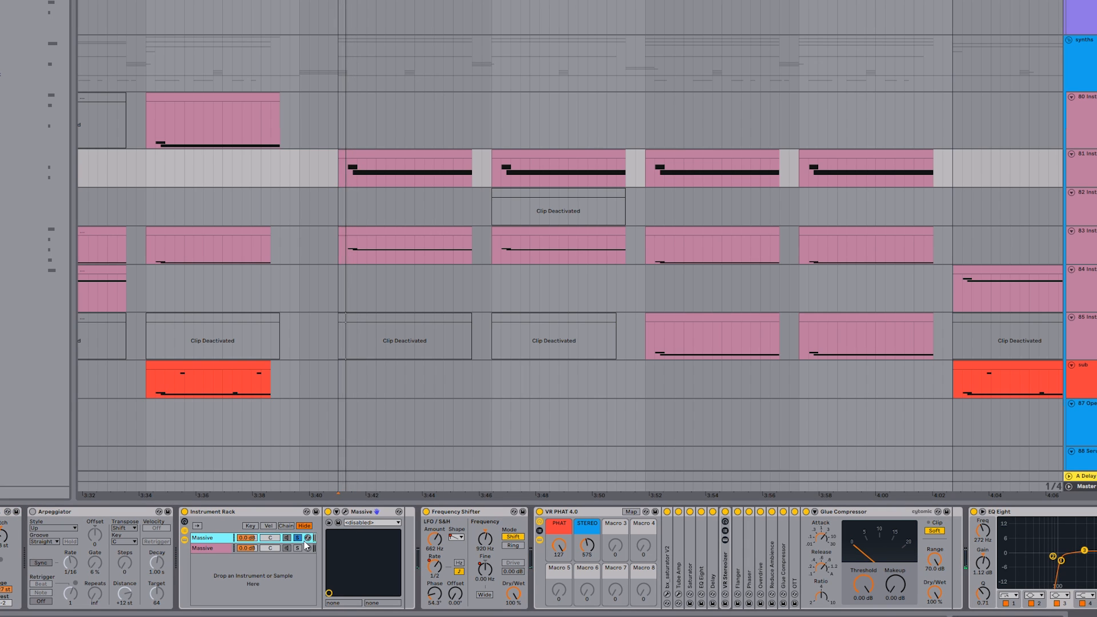
left_click(298, 547)
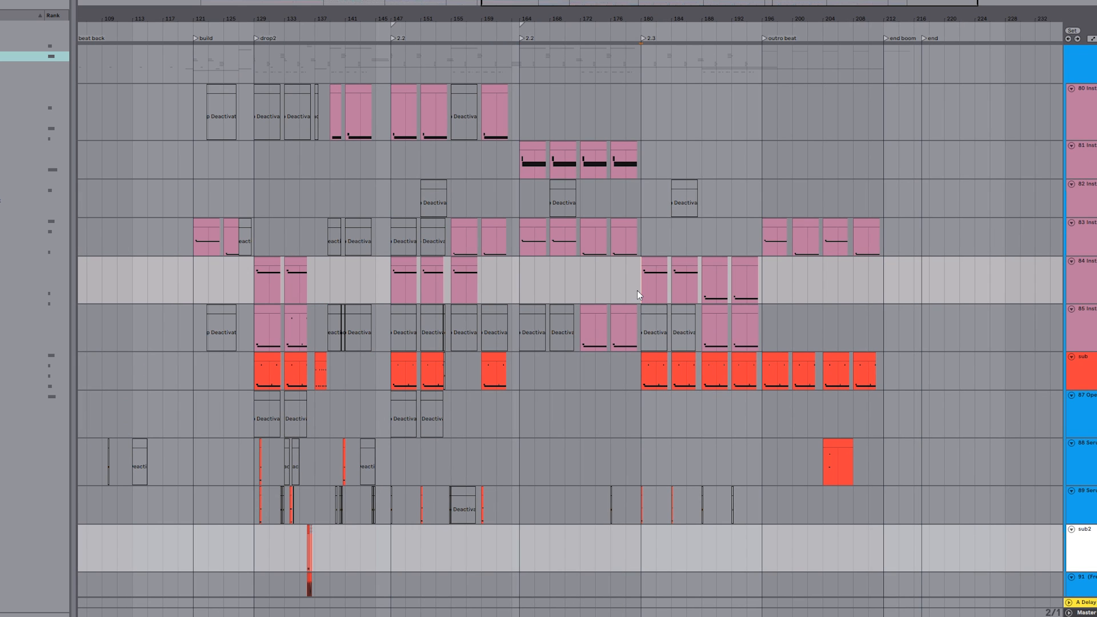
Step: Examine section 2.3 from bar 180, going from the pink synth tracks down to the Massive and vocals tracks
scroll(639, 294, "up", 3)
scroll(639, 294, "right", 2)
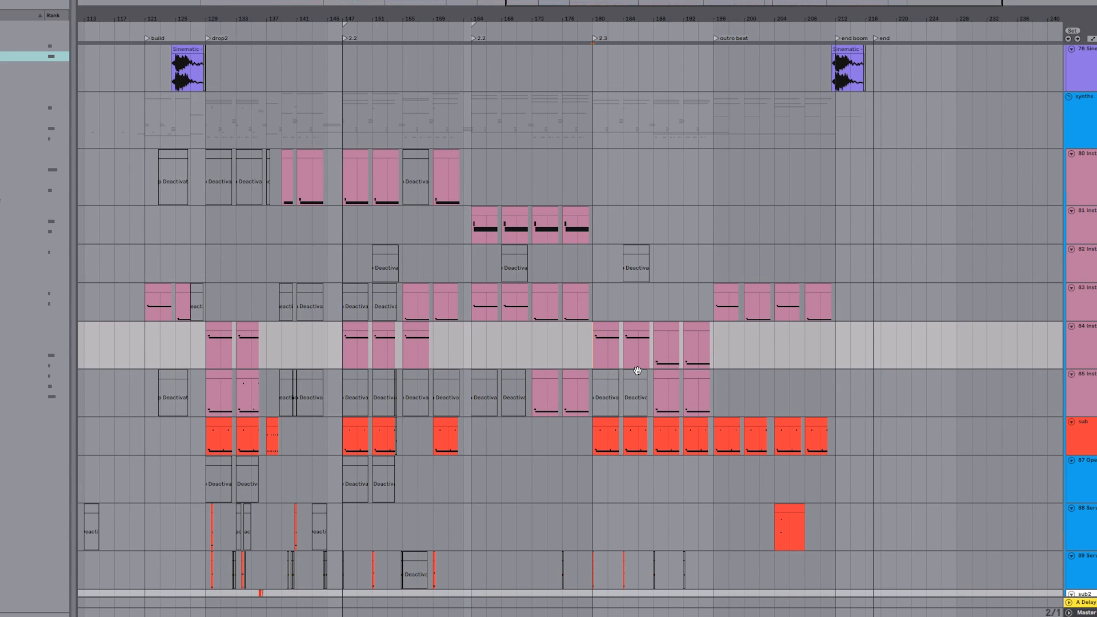
scroll(629, 354, "up", 3)
scroll(467, 296, "down", 8)
scroll(451, 334, "right", 1)
scroll(450, 333, "down", 6)
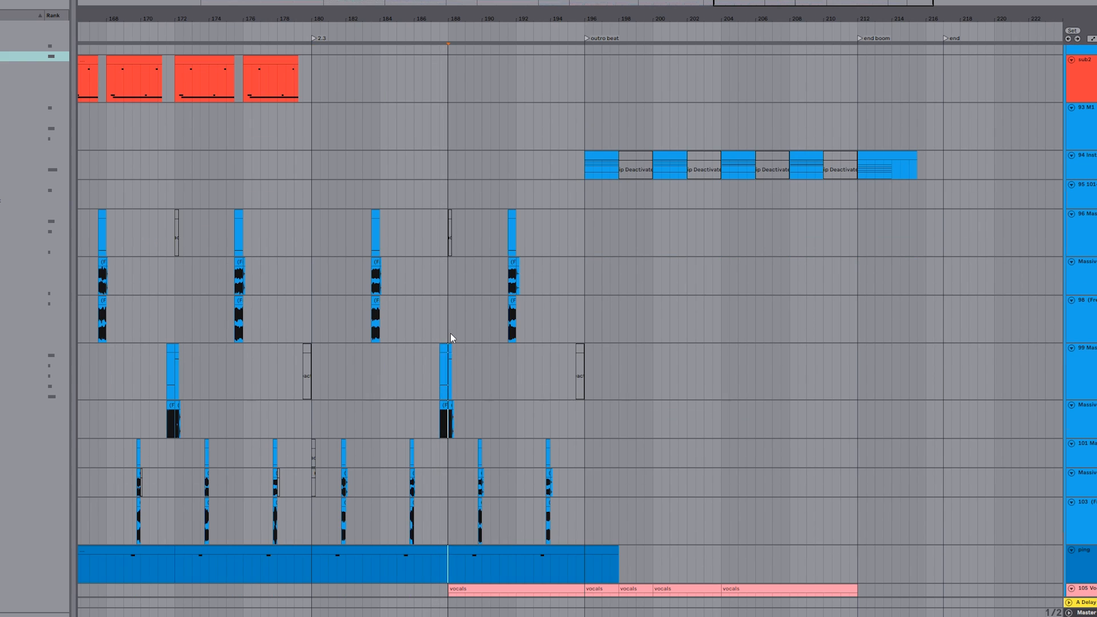
Step: Show the synth and sub clips while playing from bar 188 and from the outro beat at bar 196
scroll(451, 334, "up", 5)
scroll(451, 333, "up", 6)
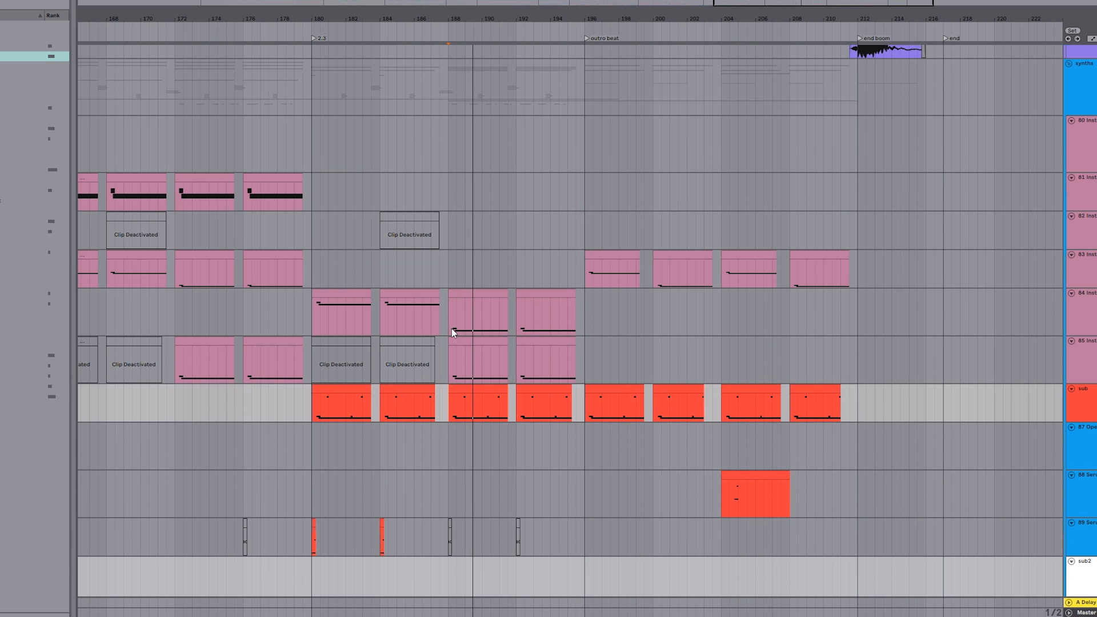
scroll(452, 332, "down", 3)
scroll(457, 328, "up", 2)
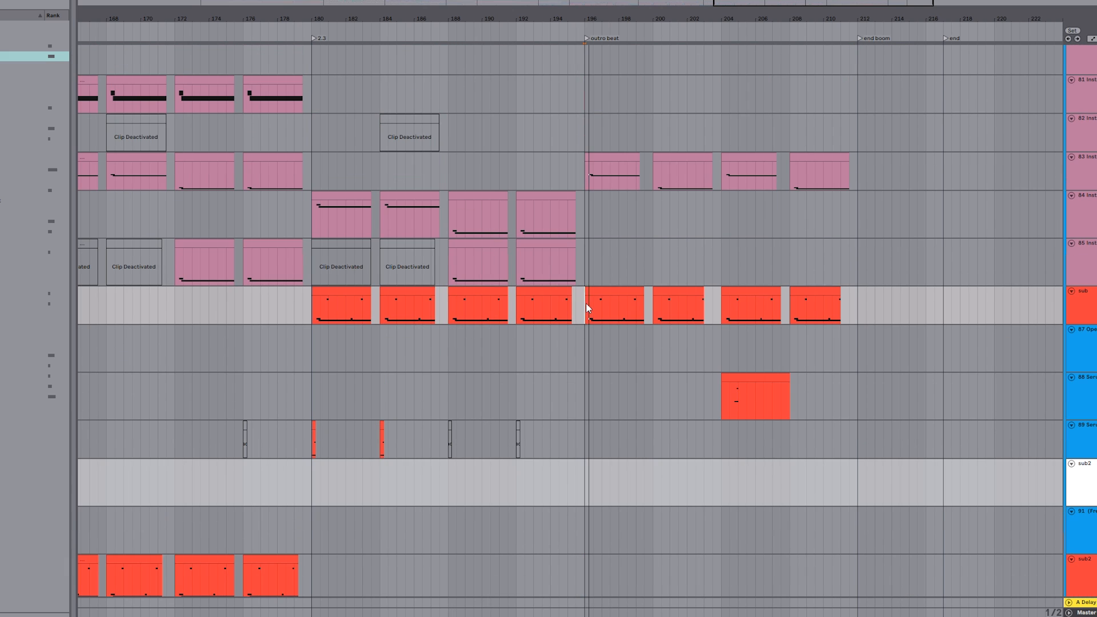
Step: Play track 94's clips from the outro beat and view its Massive patch ALPHA CENTAURI
scroll(441, 320, "right", 2)
scroll(471, 300, "down", 8)
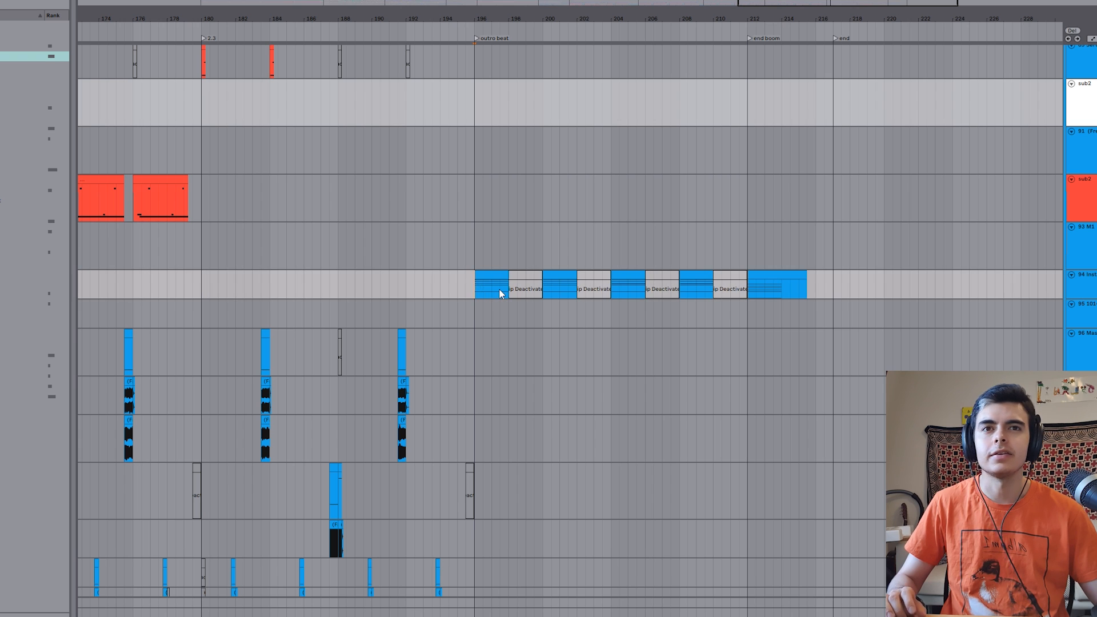
key("space")
left_click(157, 615)
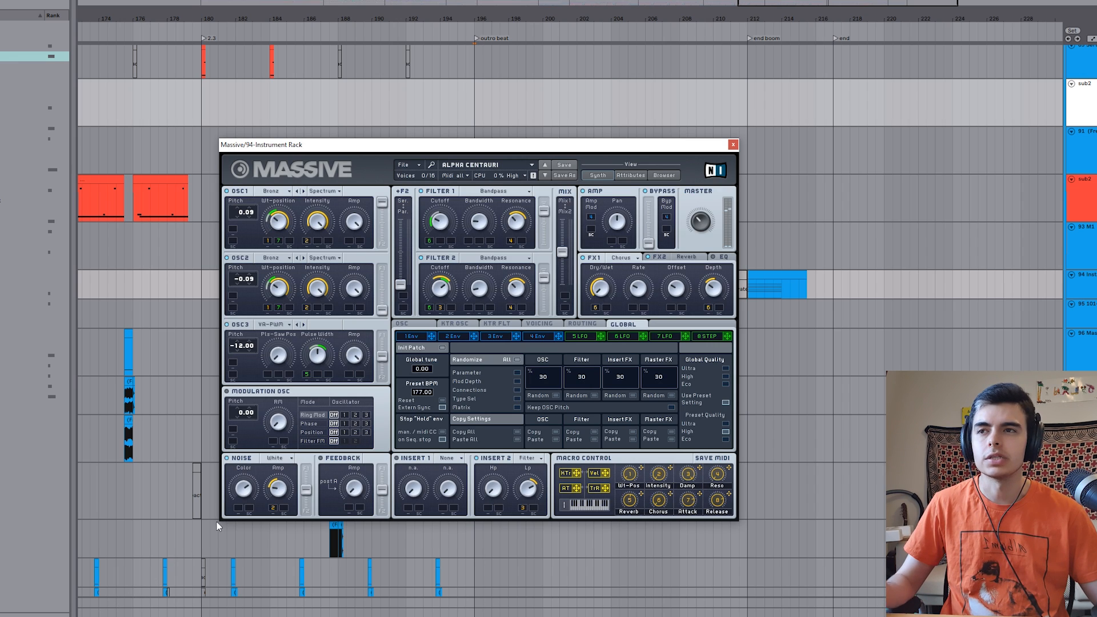
left_click(734, 144)
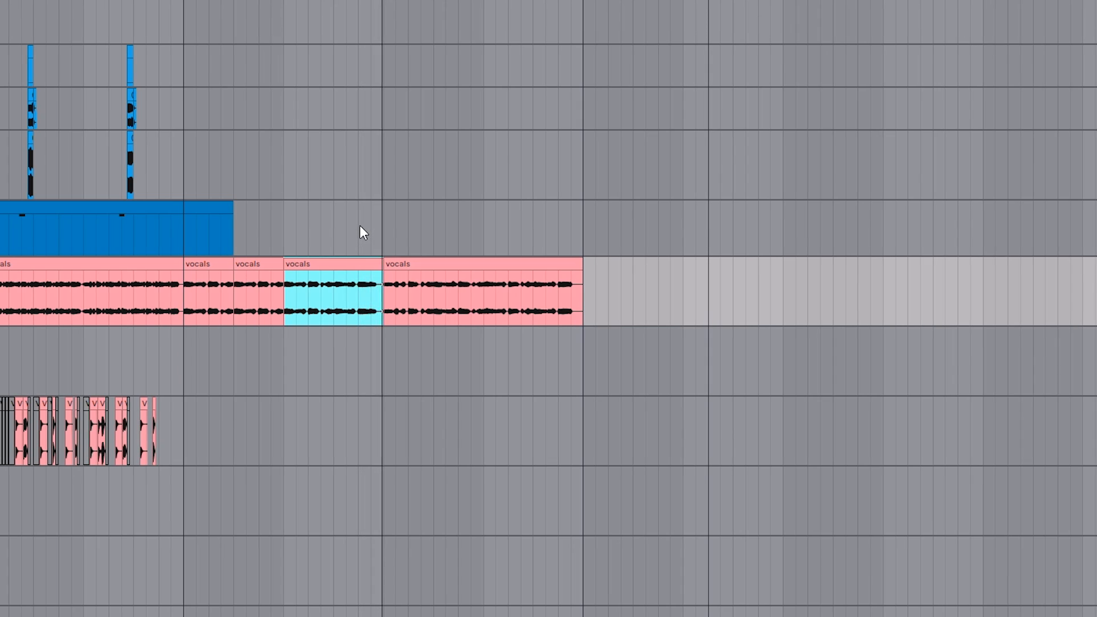
Step: Play the last vocals clip from bar 204 and the ending from the end boom marker
left_click(385, 220)
key("minus")
key("minus")
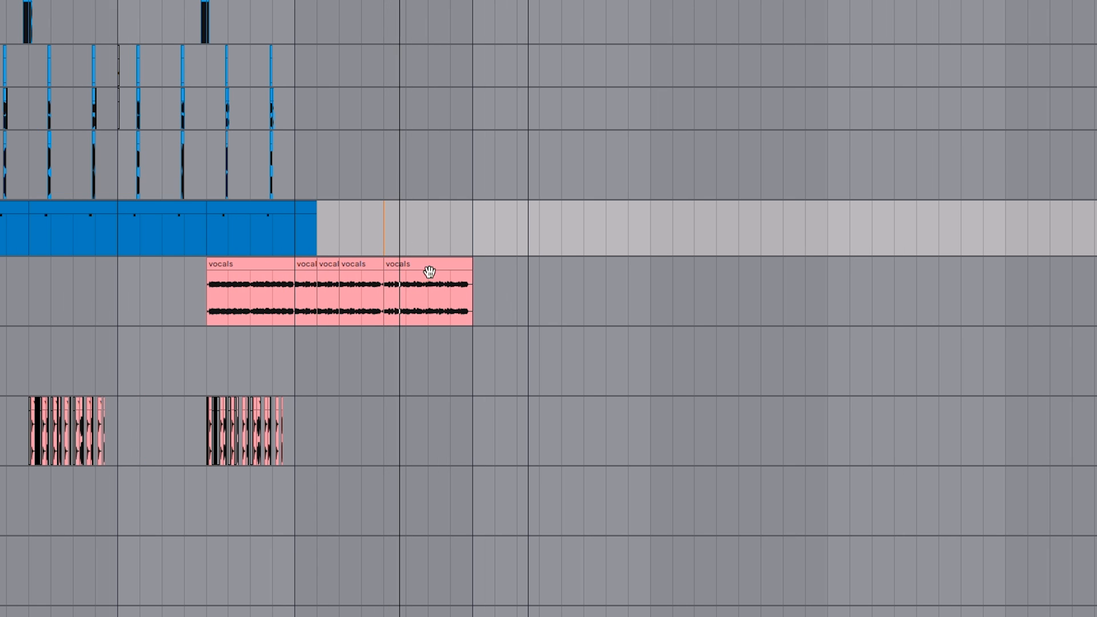
left_click(432, 281)
key("plus")
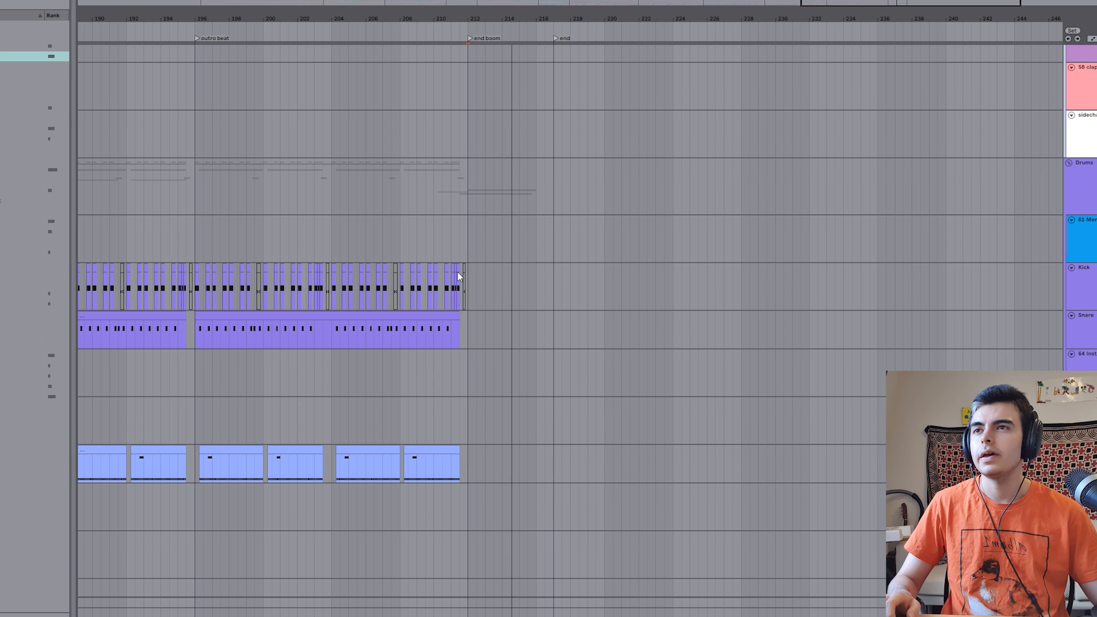
Step: Look over the full arrangement from the vocal and drum tracks down to the collapsed group tracks
scroll(458, 270, "up", 5)
scroll(457, 271, "down", 5)
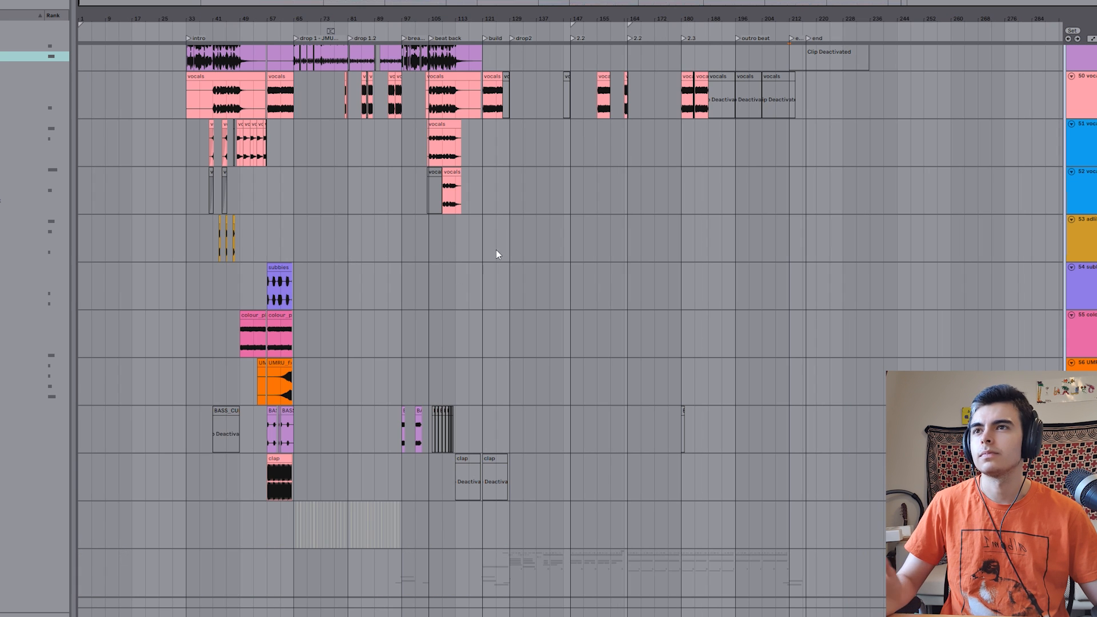
scroll(551, 219, "up", 5)
scroll(554, 217, "down", 15)
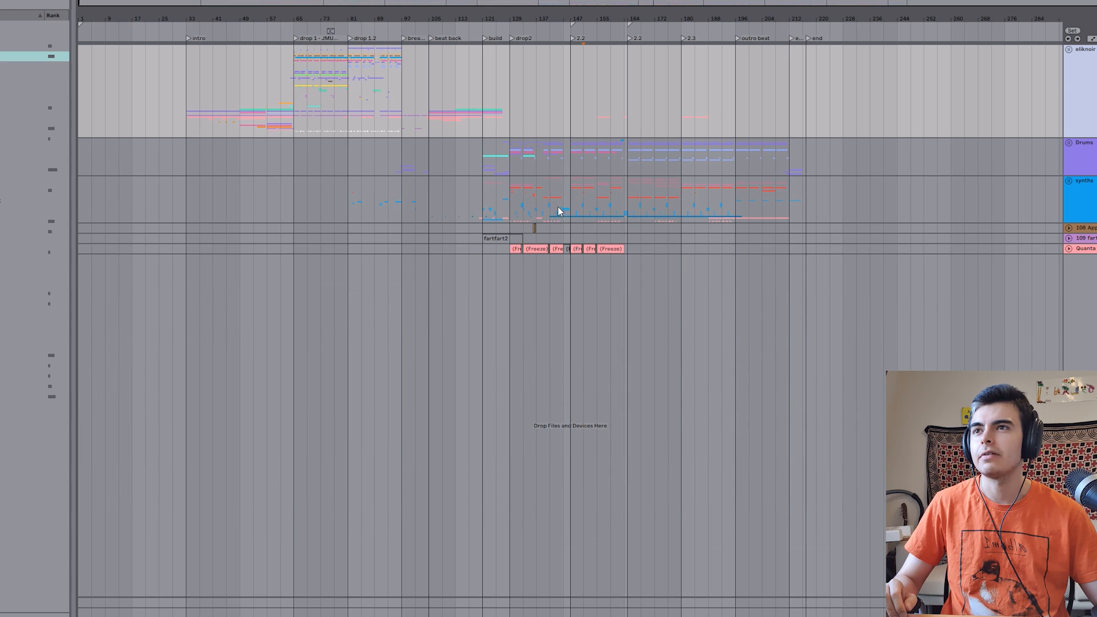
Step: Place the playback position on the synths group at about bar 125 in the build section
scroll(523, 183, "up", 5)
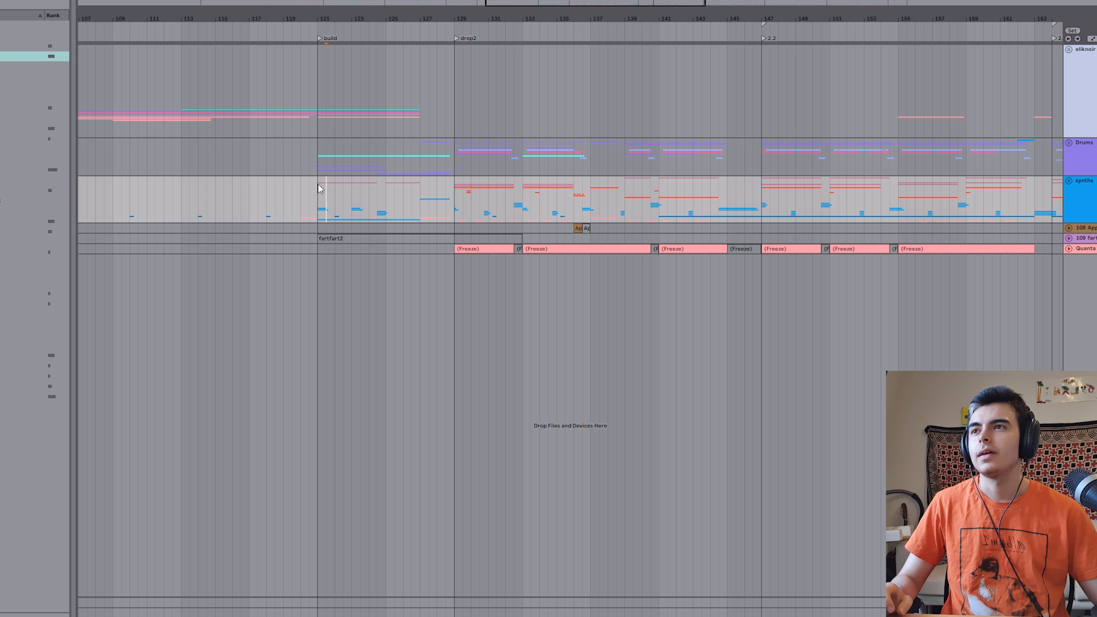
key("minus")
left_click(349, 192)
scroll(370, 196, "left", 1)
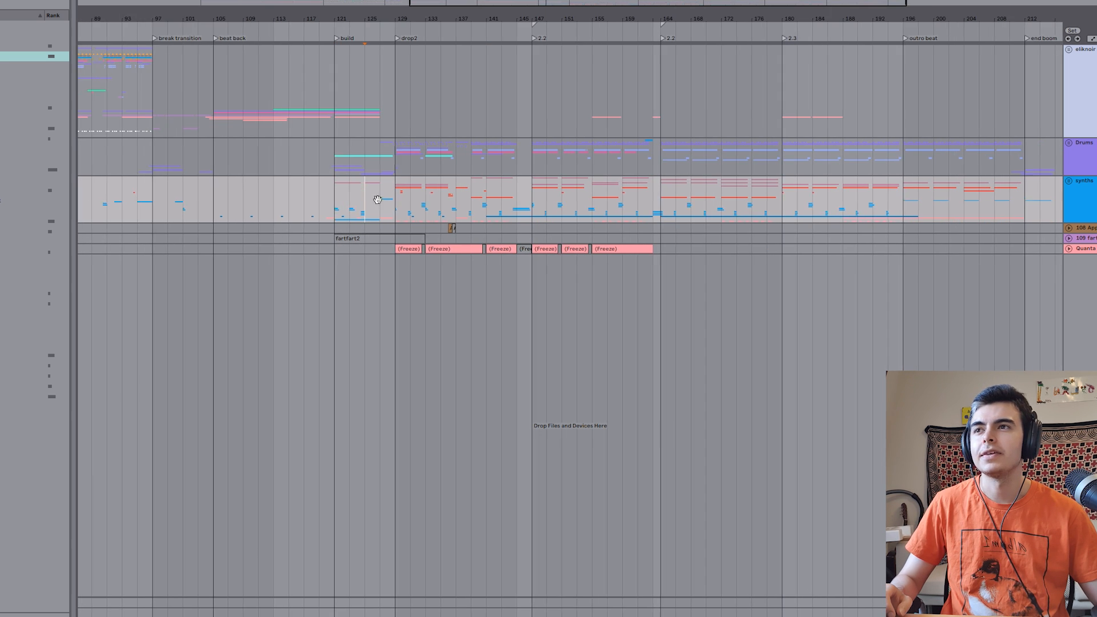